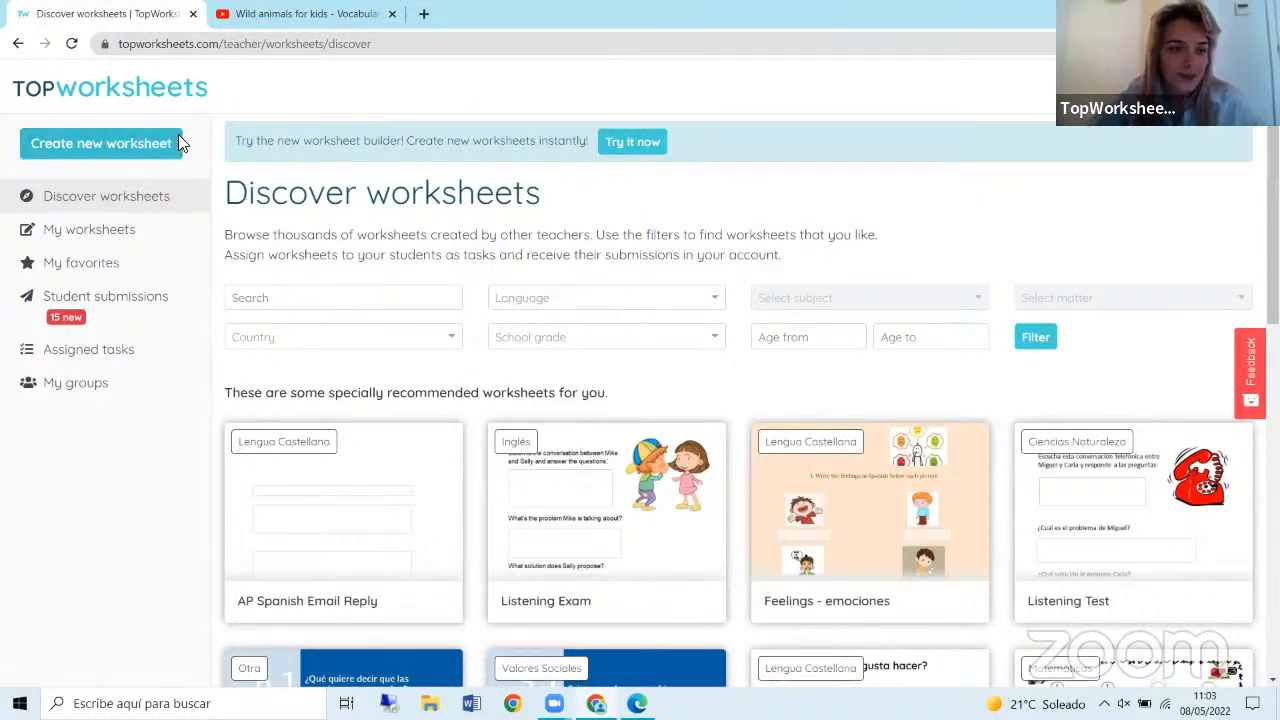
# Start a new worksheet with the Worksheet builder.
pyautogui.click(102, 147)
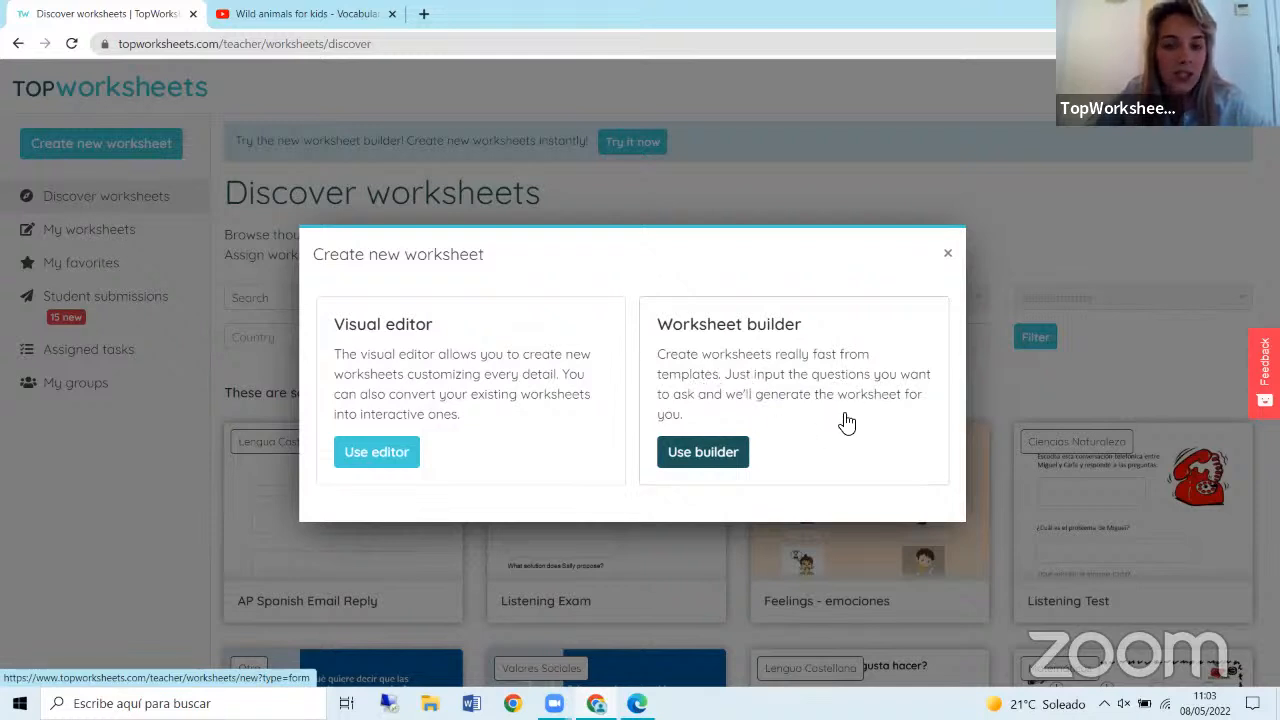
pyautogui.click(715, 453)
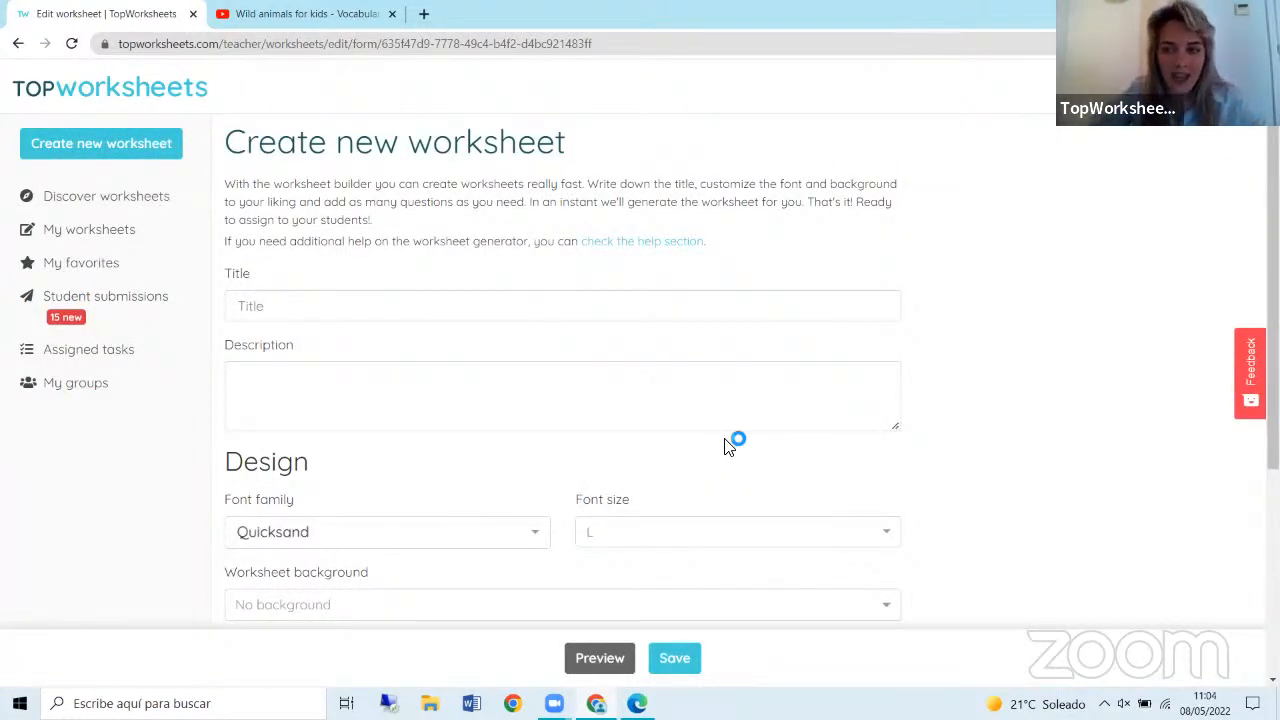
pyautogui.scroll(-3, 770, 325)
pyautogui.scroll(3, 770, 325)
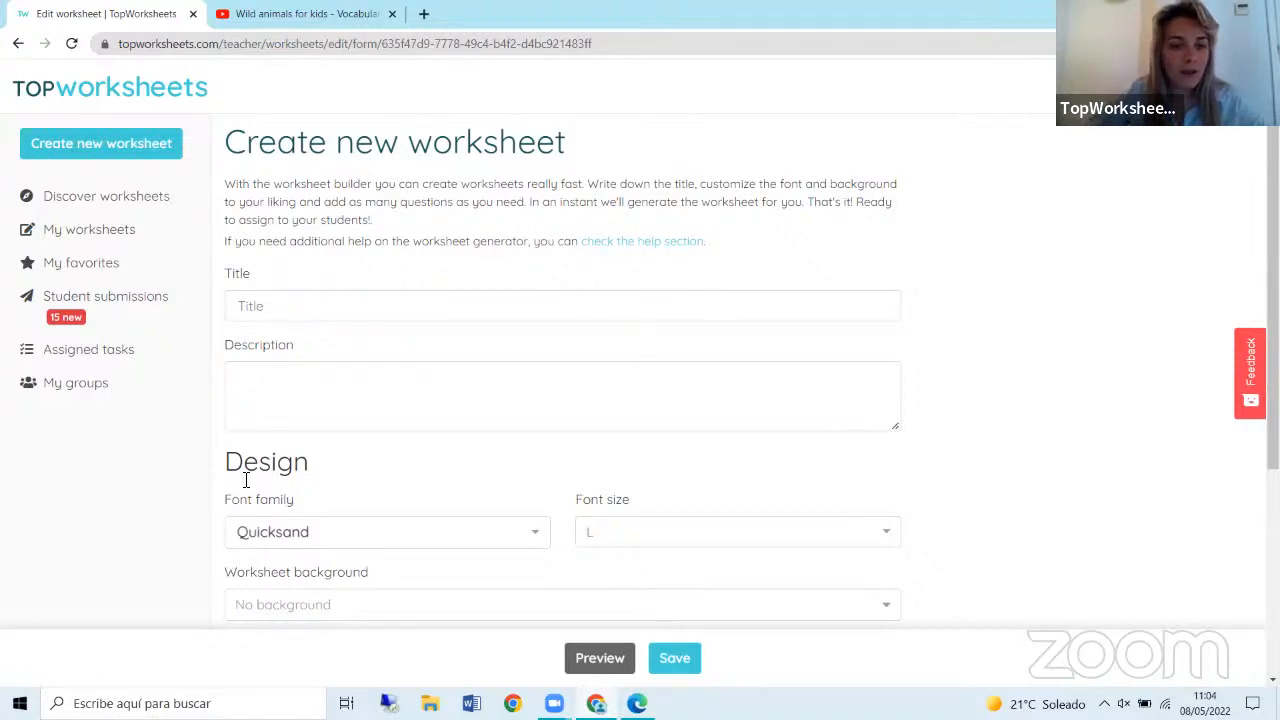
# Title the worksheet "Weather, seasons and animals".
pyautogui.click(284, 309)
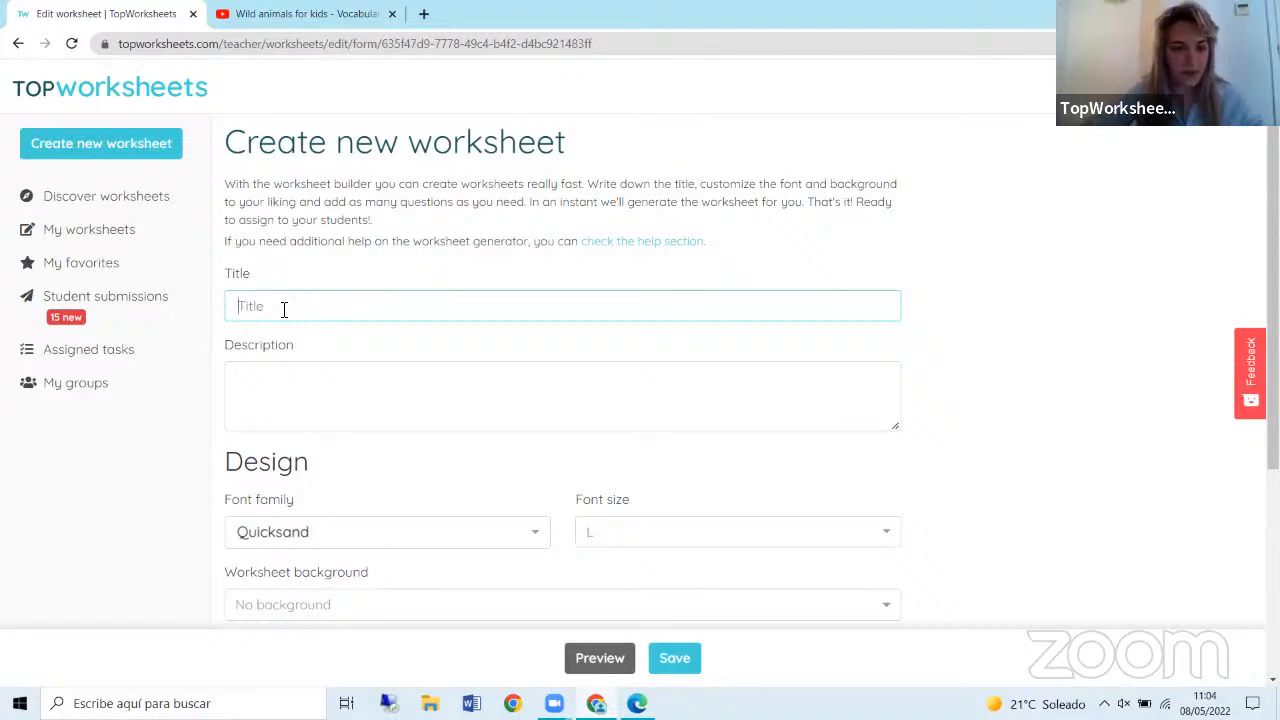
pyautogui.write('We')
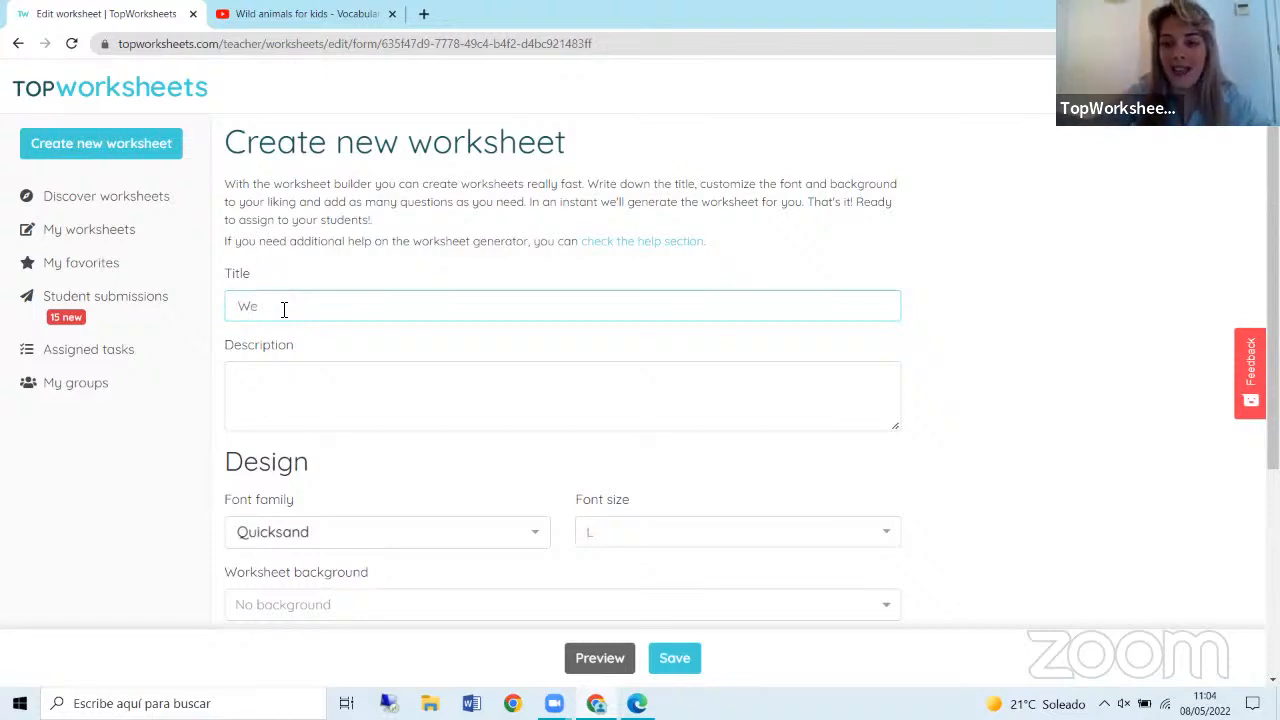
pyautogui.write('ather,')
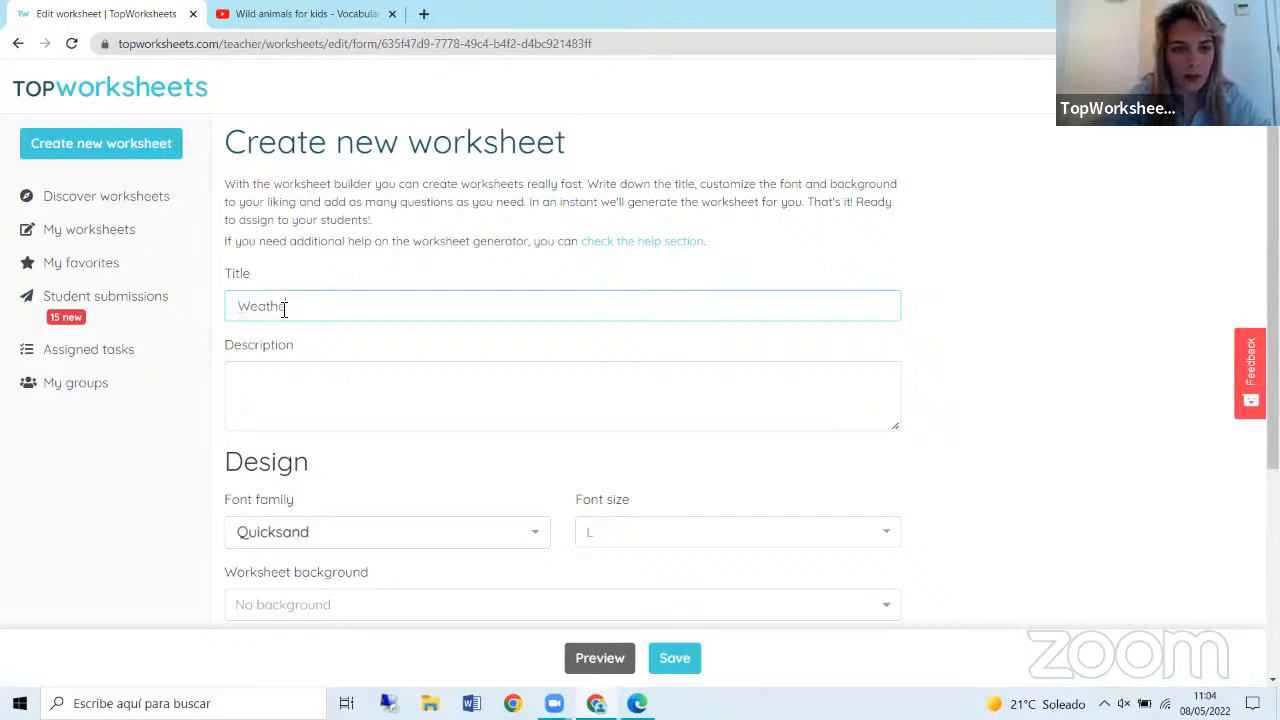
pyautogui.write(' s')
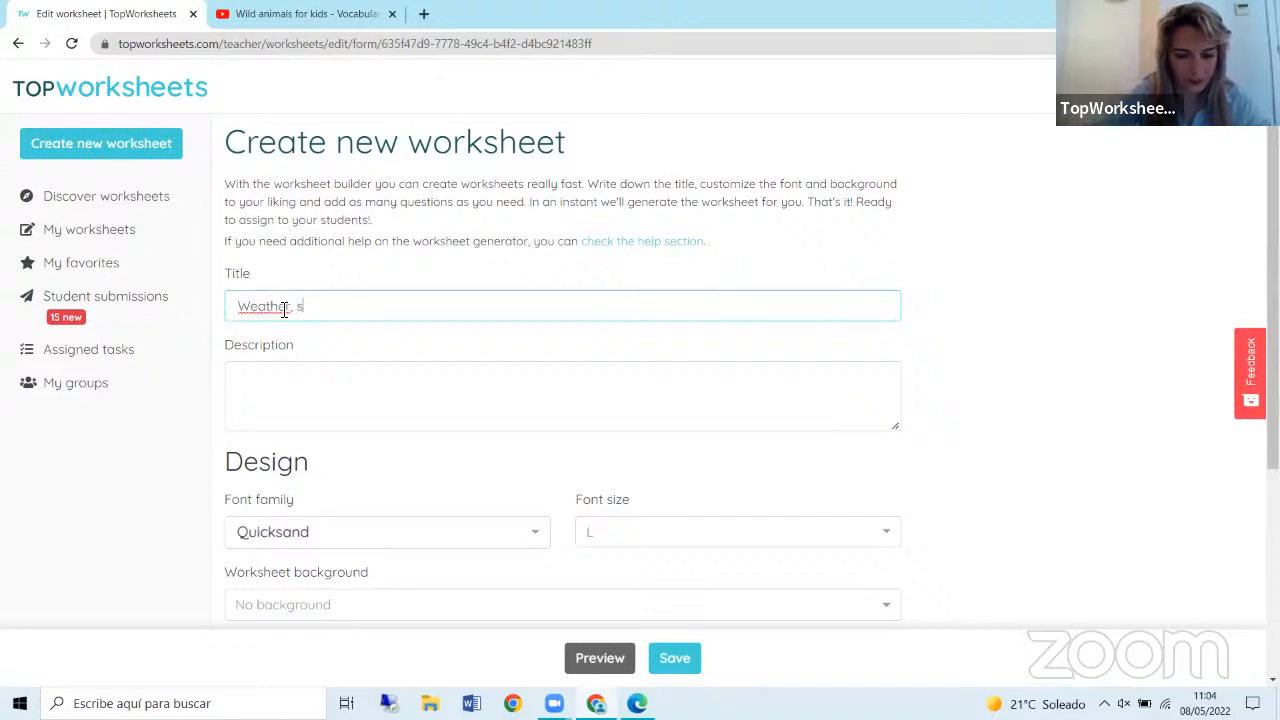
pyautogui.write('easons and animals')
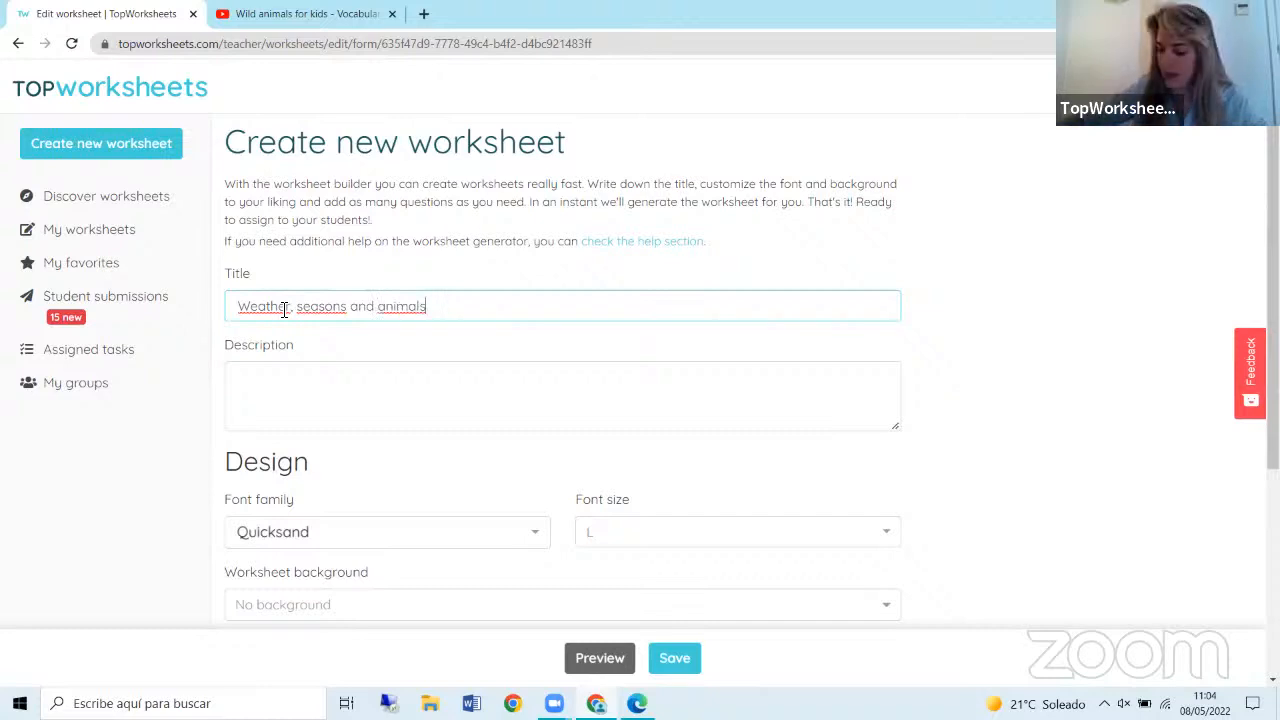
# Enter the worksheet description "The seasons of a year and the different types of animals".
pyautogui.click(336, 400)
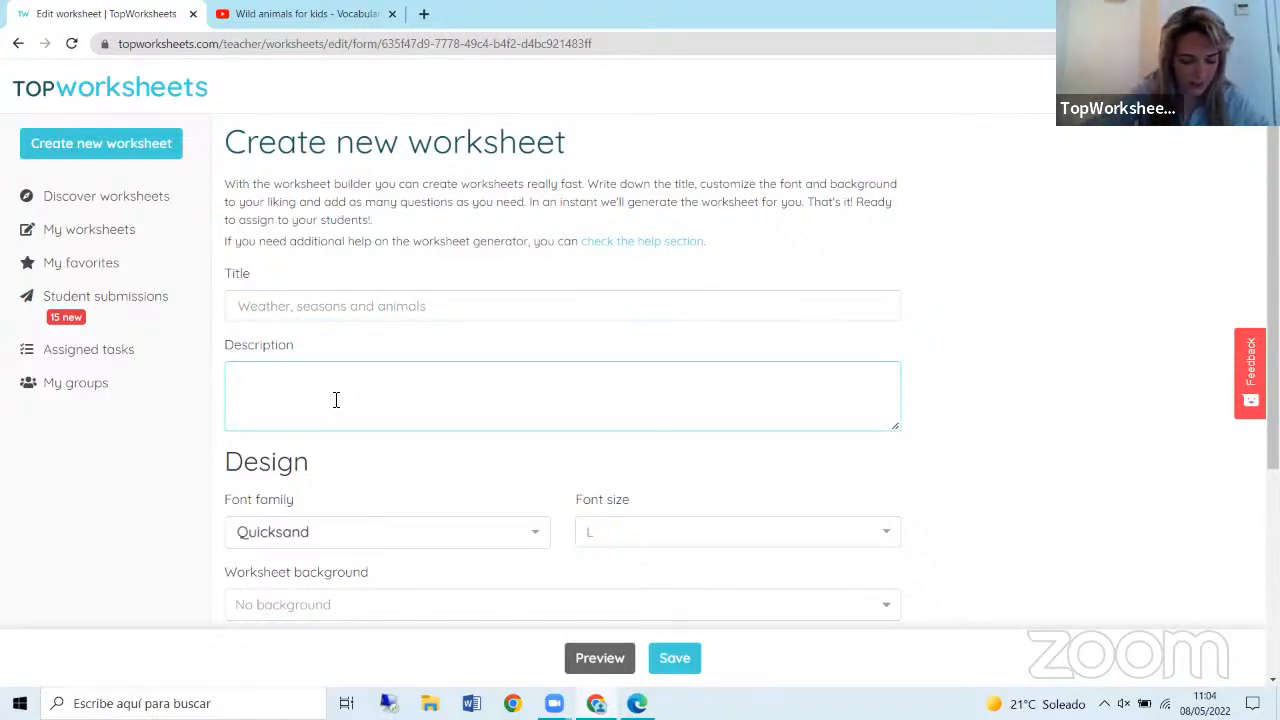
pyautogui.write('The sea')
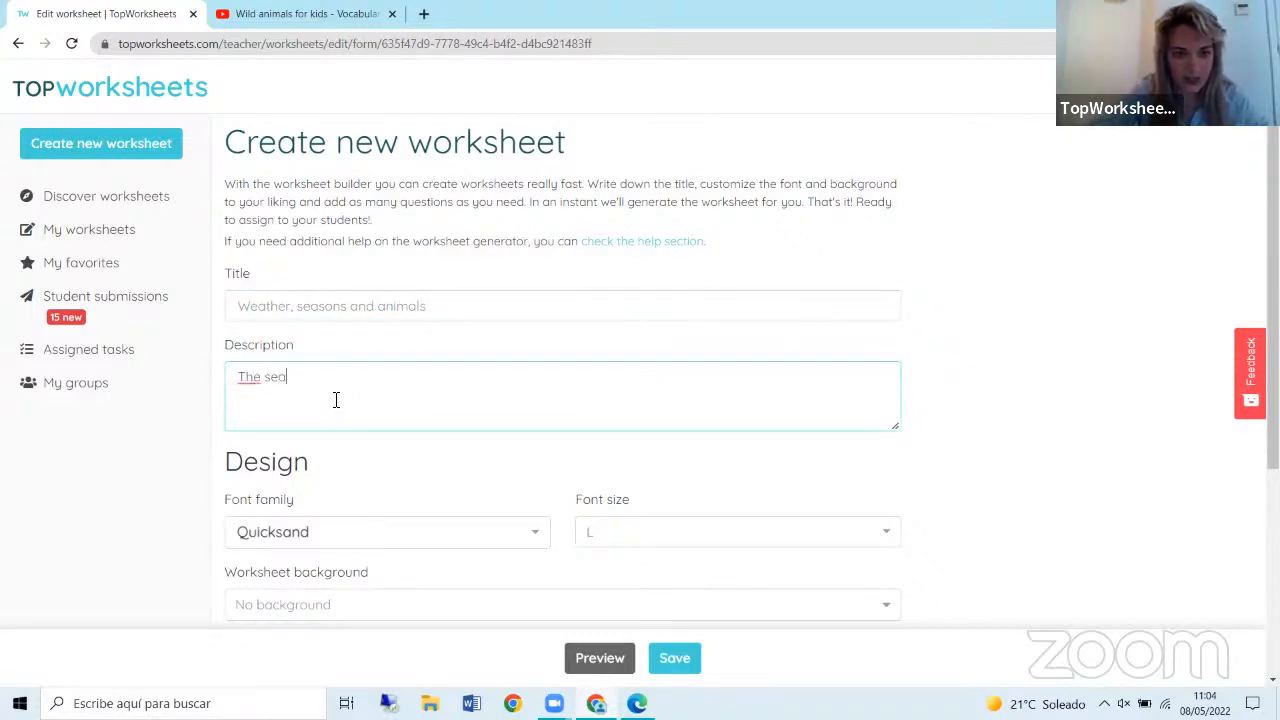
pyautogui.write('sons of ')
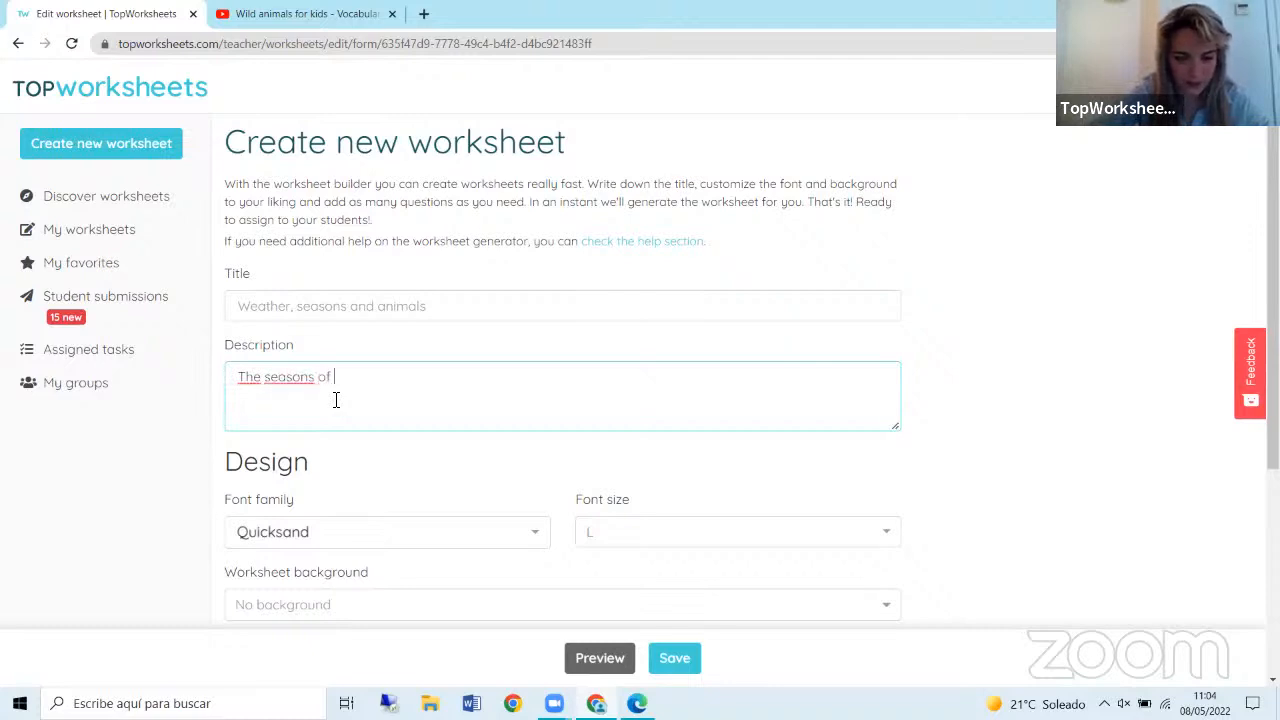
pyautogui.write('a year')
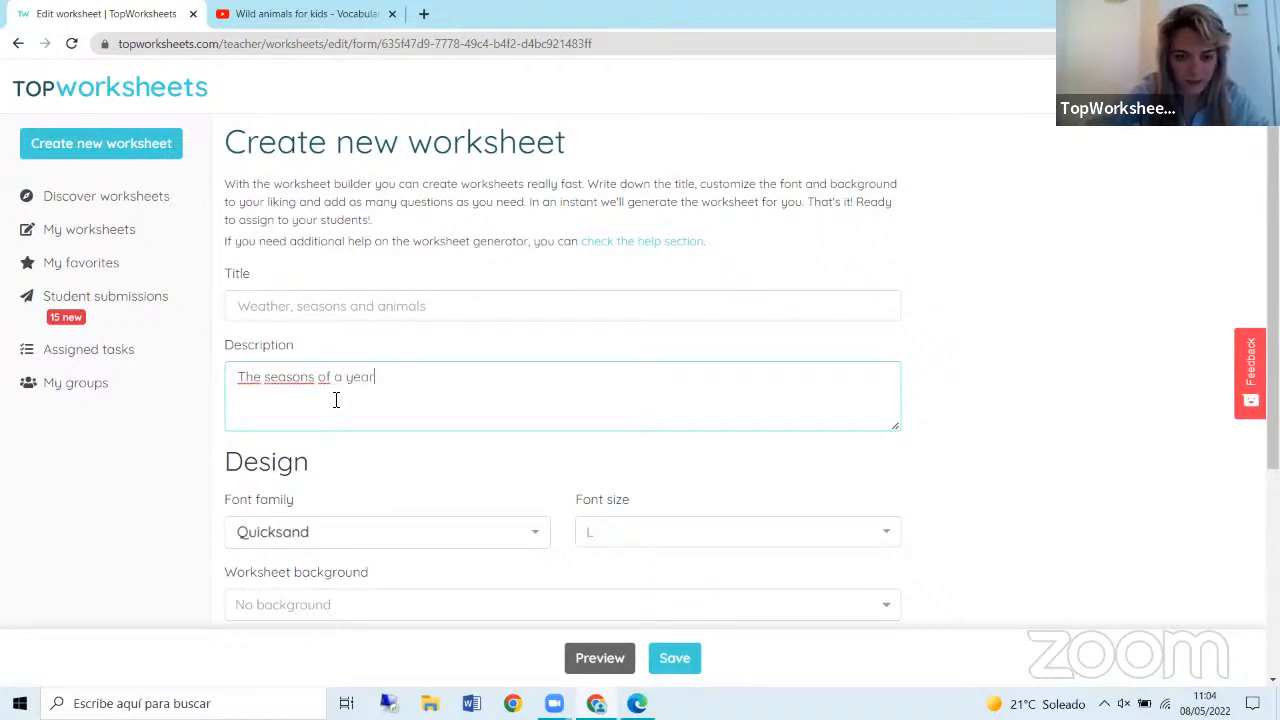
pyautogui.write(' and the')
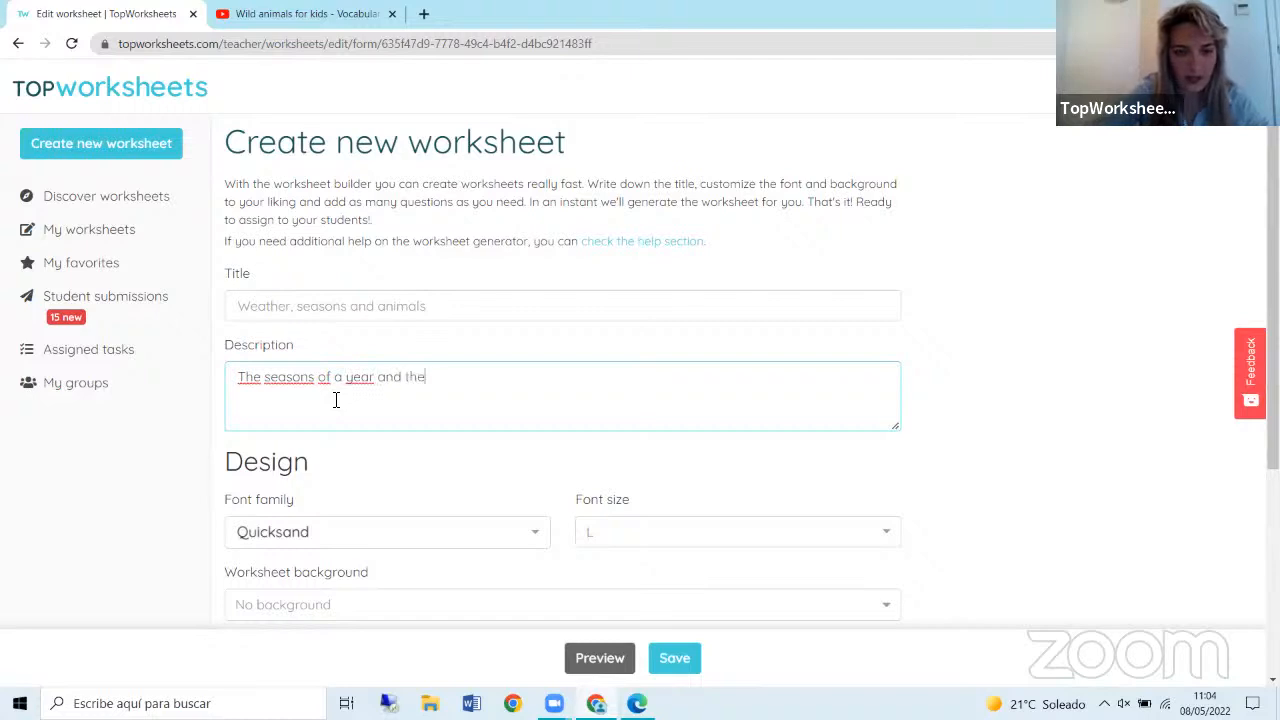
pyautogui.write(' different ')
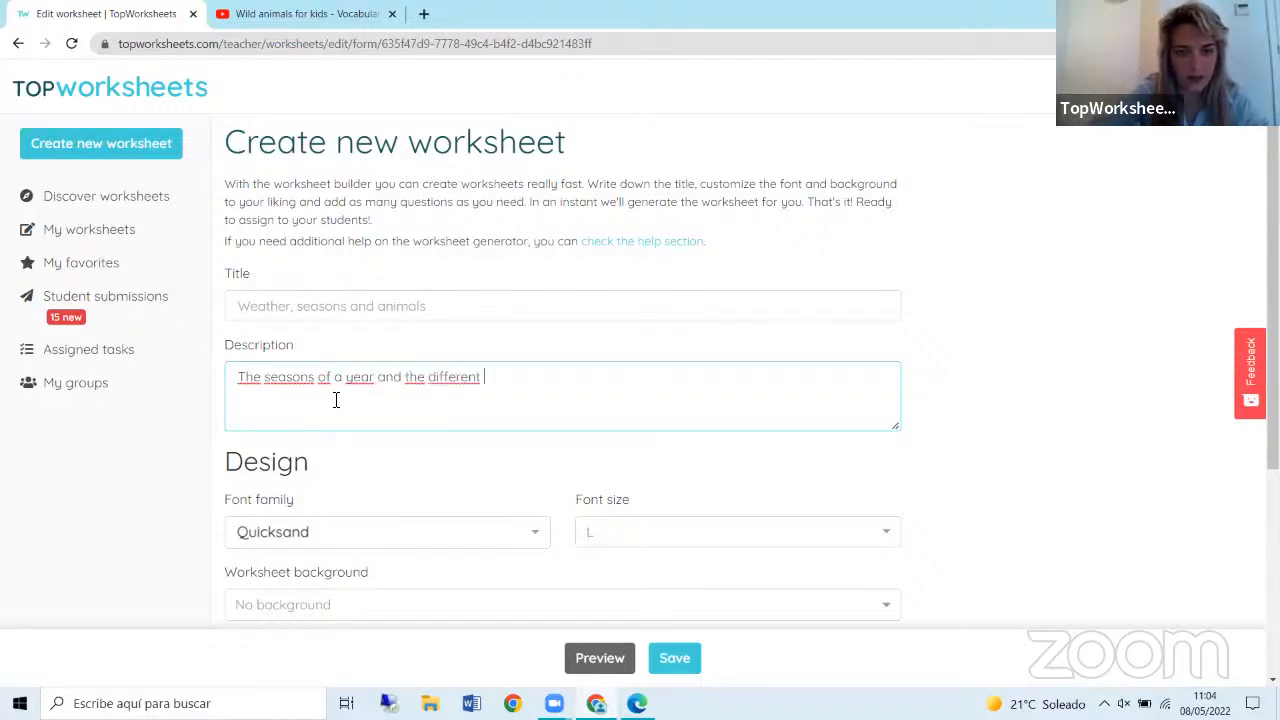
pyautogui.write('types ')
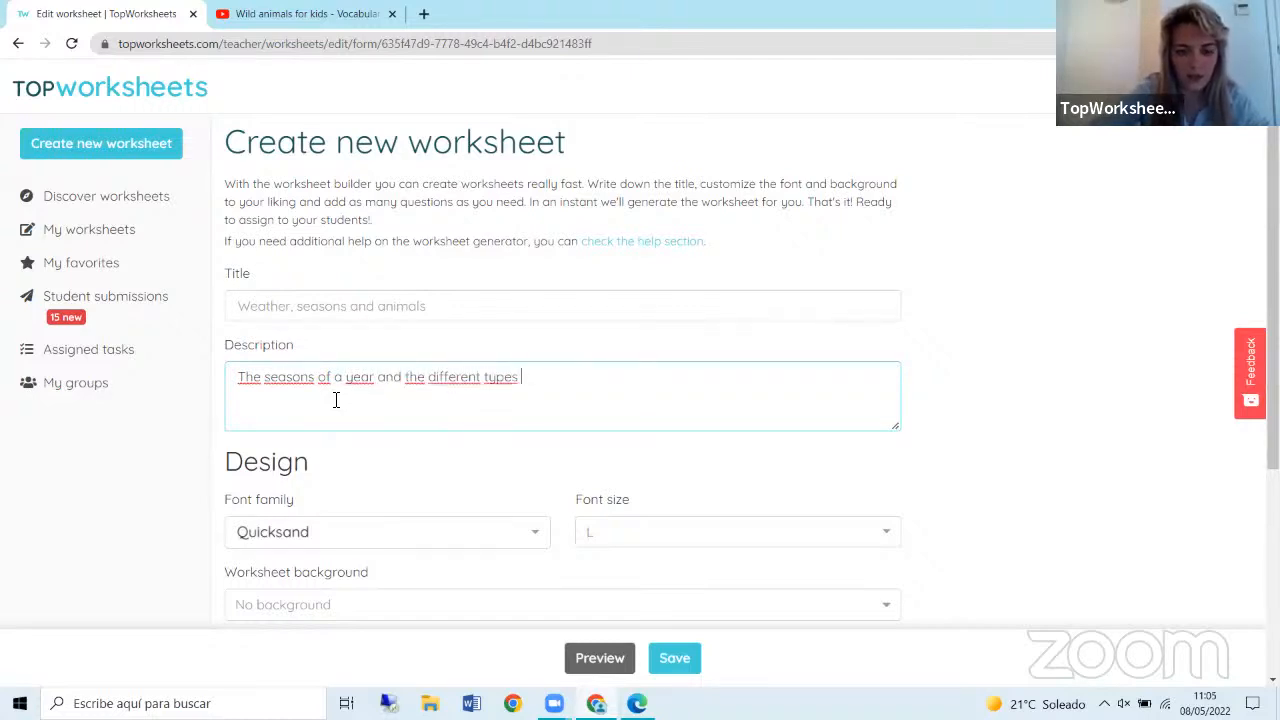
pyautogui.write('of animals')
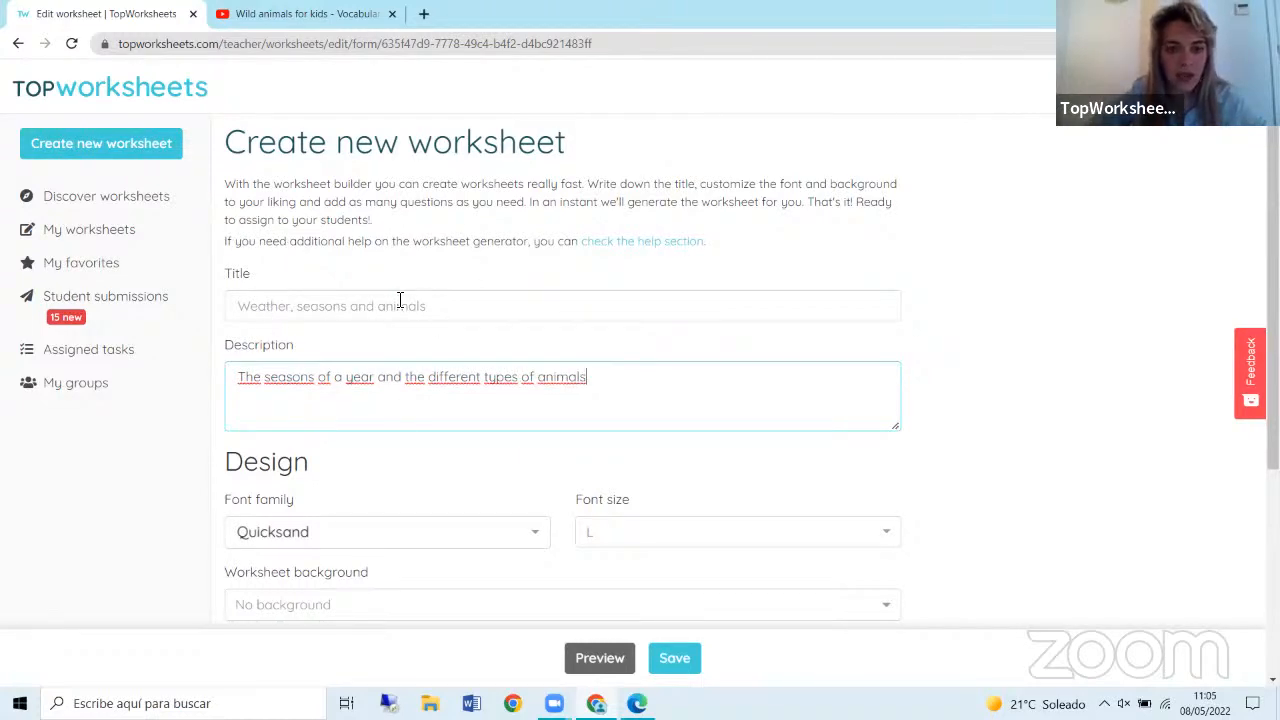
# Choose Quicksand as the font family in the worksheet's design settings.
pyautogui.scroll(-2, 400, 300)
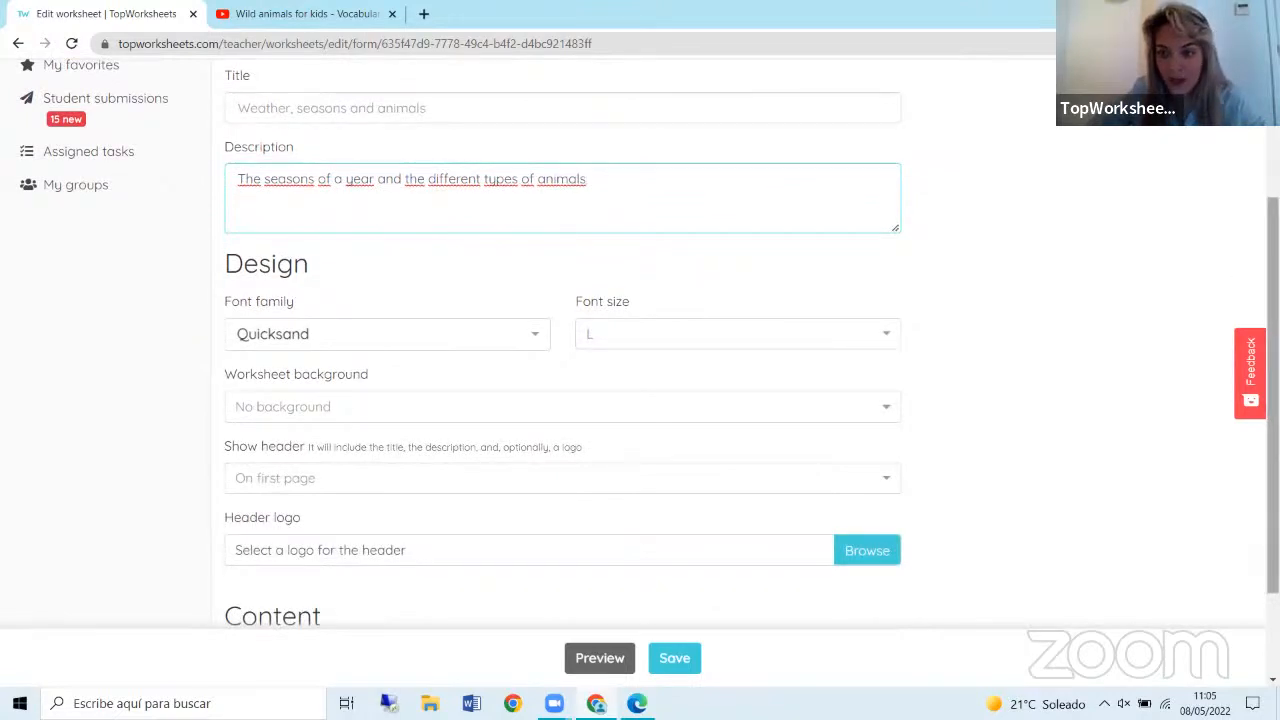
pyautogui.scroll(-1, 617, 283)
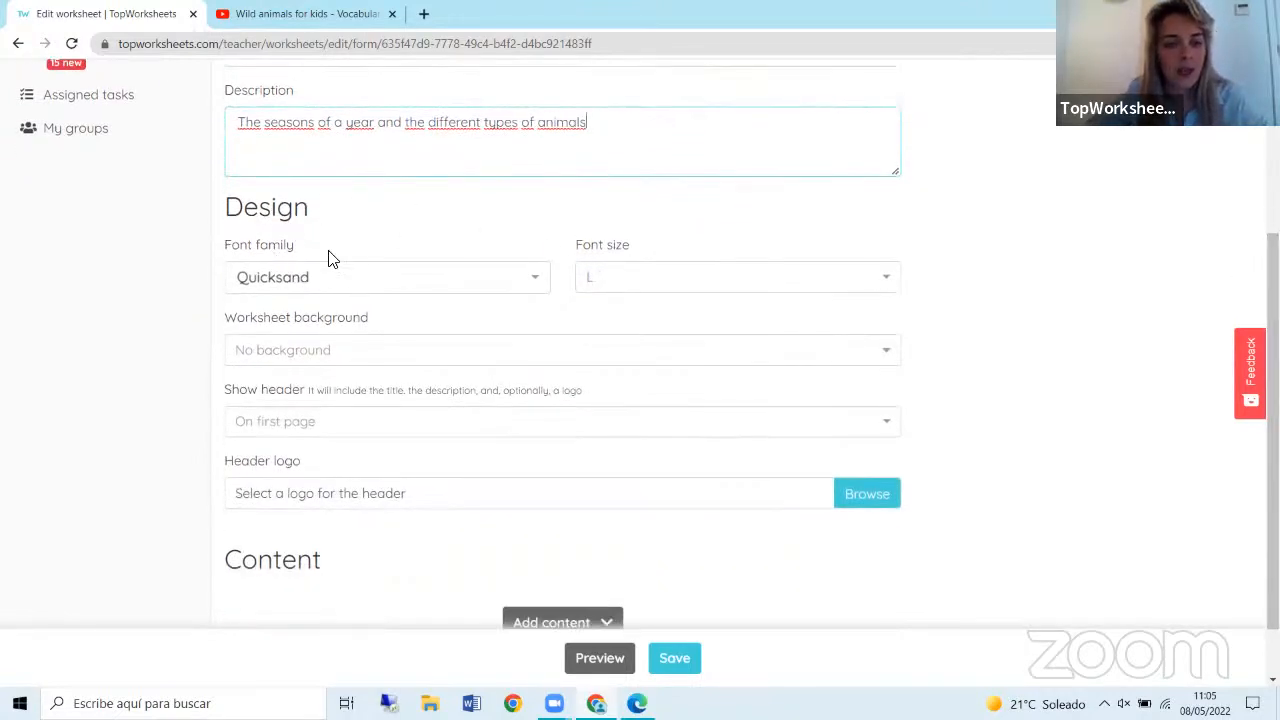
pyautogui.click(313, 289)
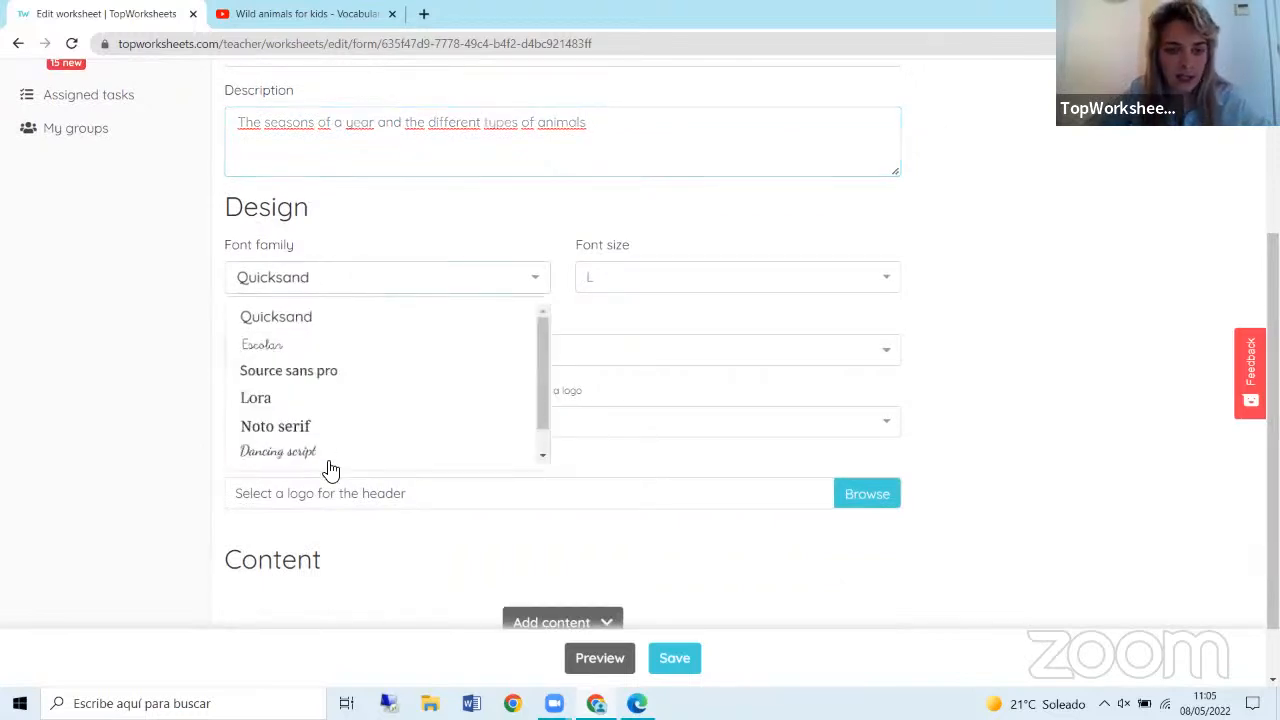
pyautogui.click(305, 318)
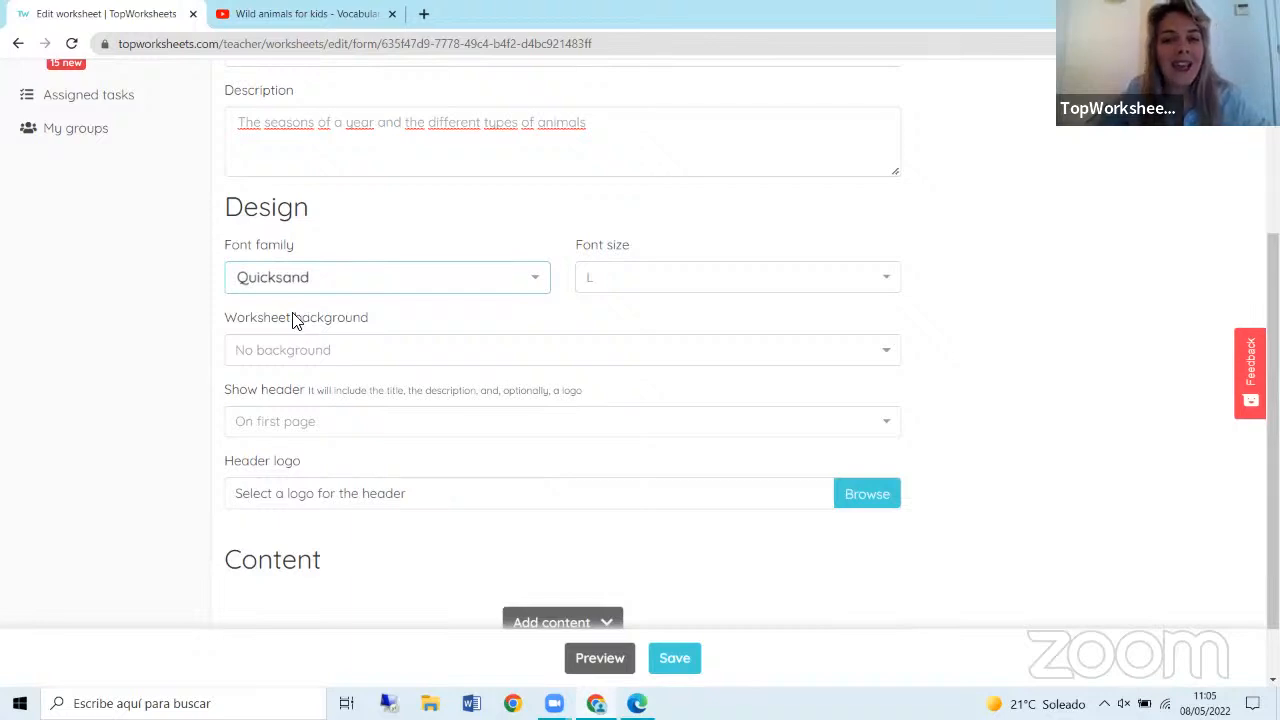
# Apply the Sky background to the worksheet and show the header on the first page.
pyautogui.scroll(-2, 300, 325)
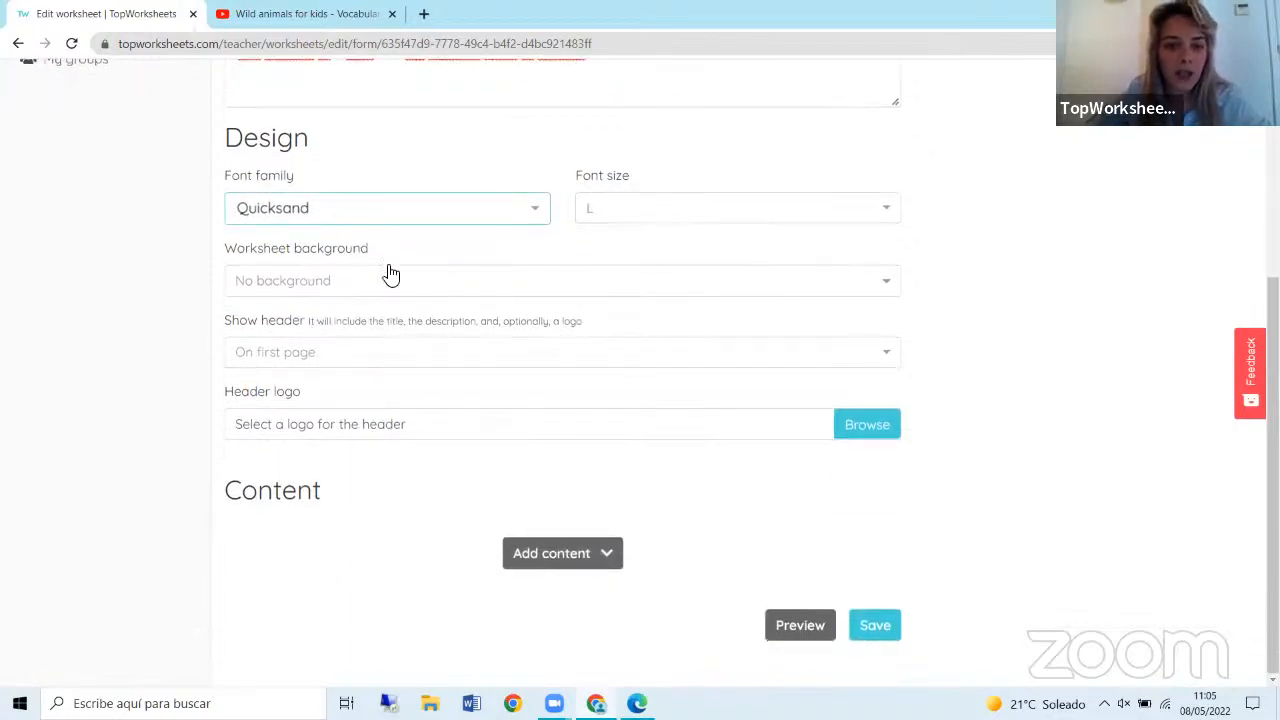
pyautogui.click(393, 287)
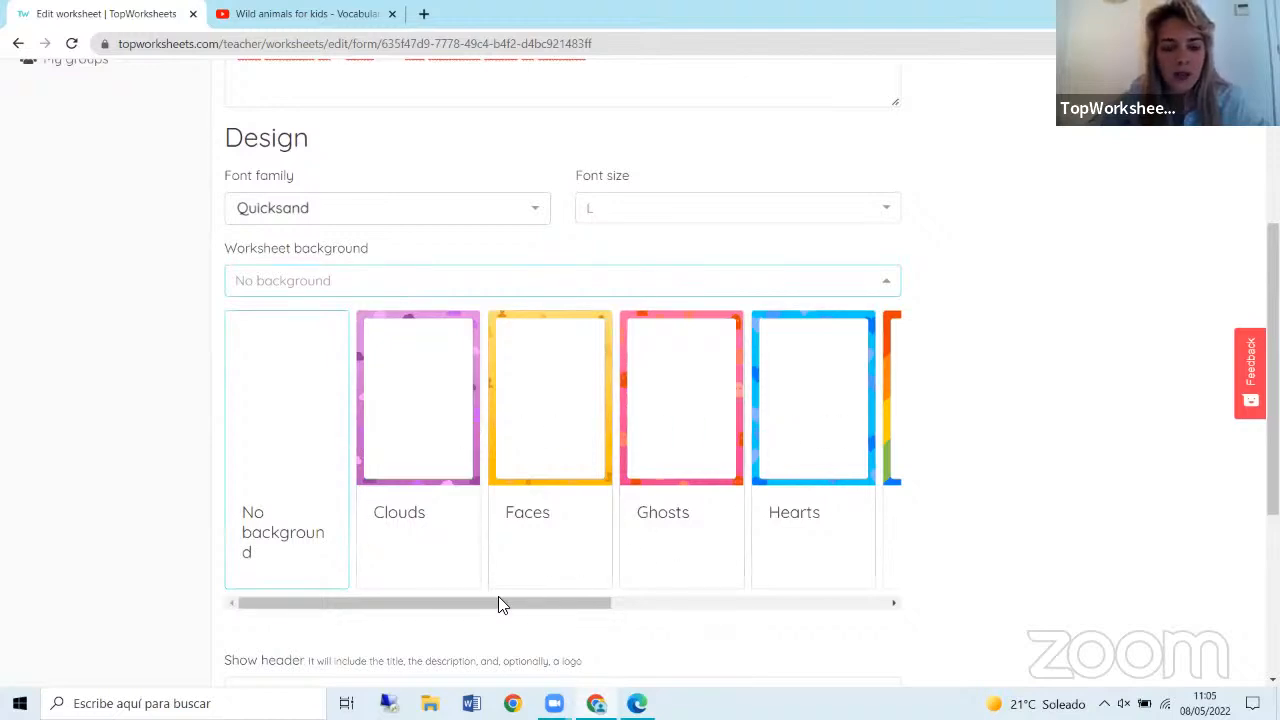
pyautogui.moveTo(493, 604); pyautogui.dragTo(791, 594)
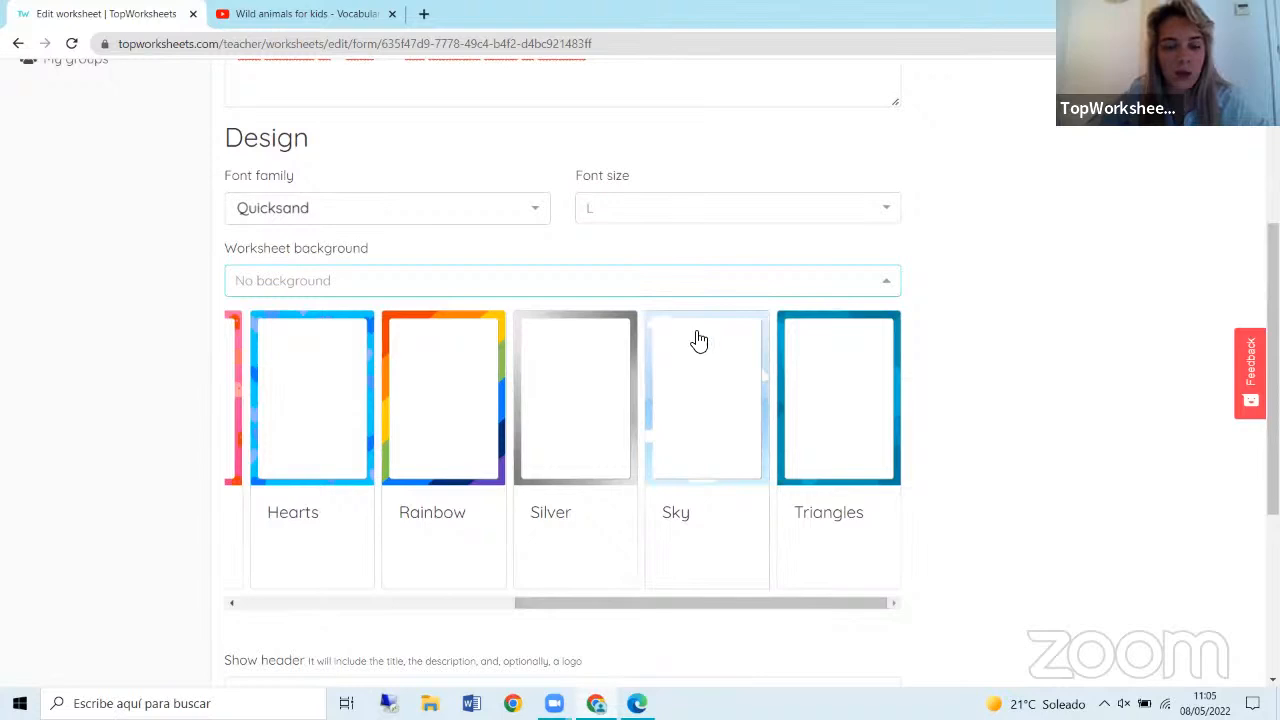
pyautogui.click(687, 382)
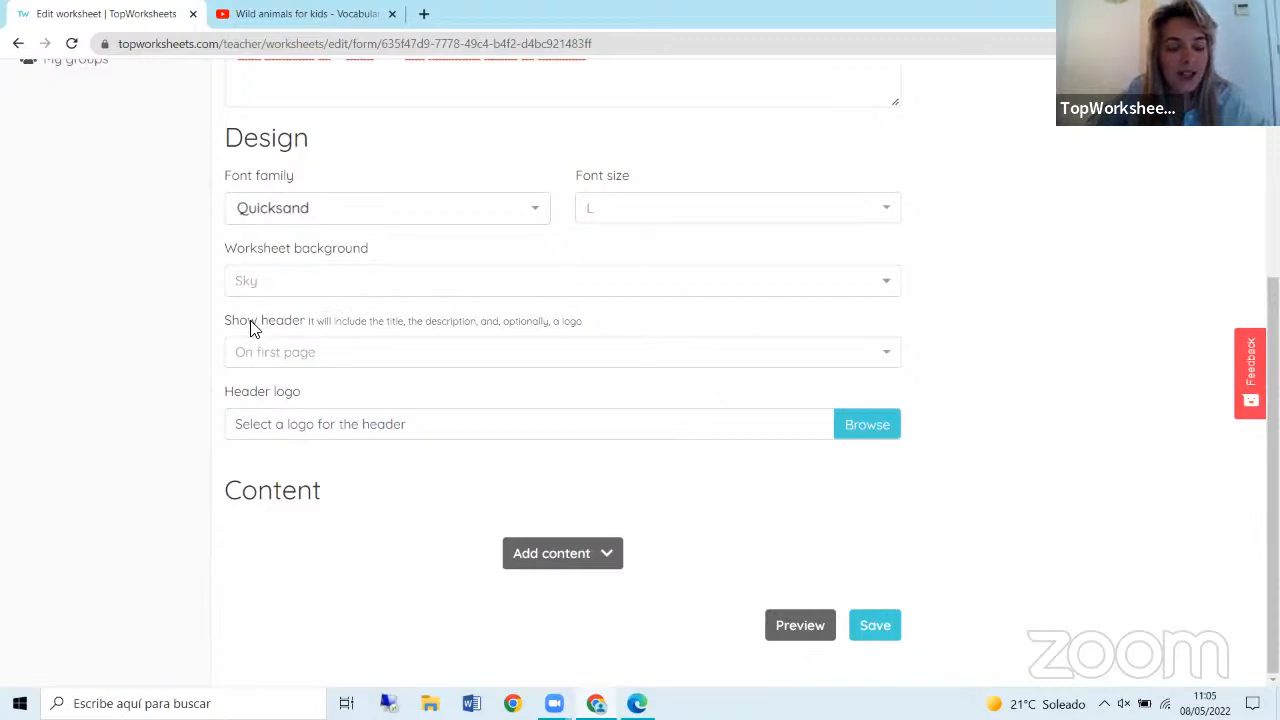
pyautogui.click(296, 362)
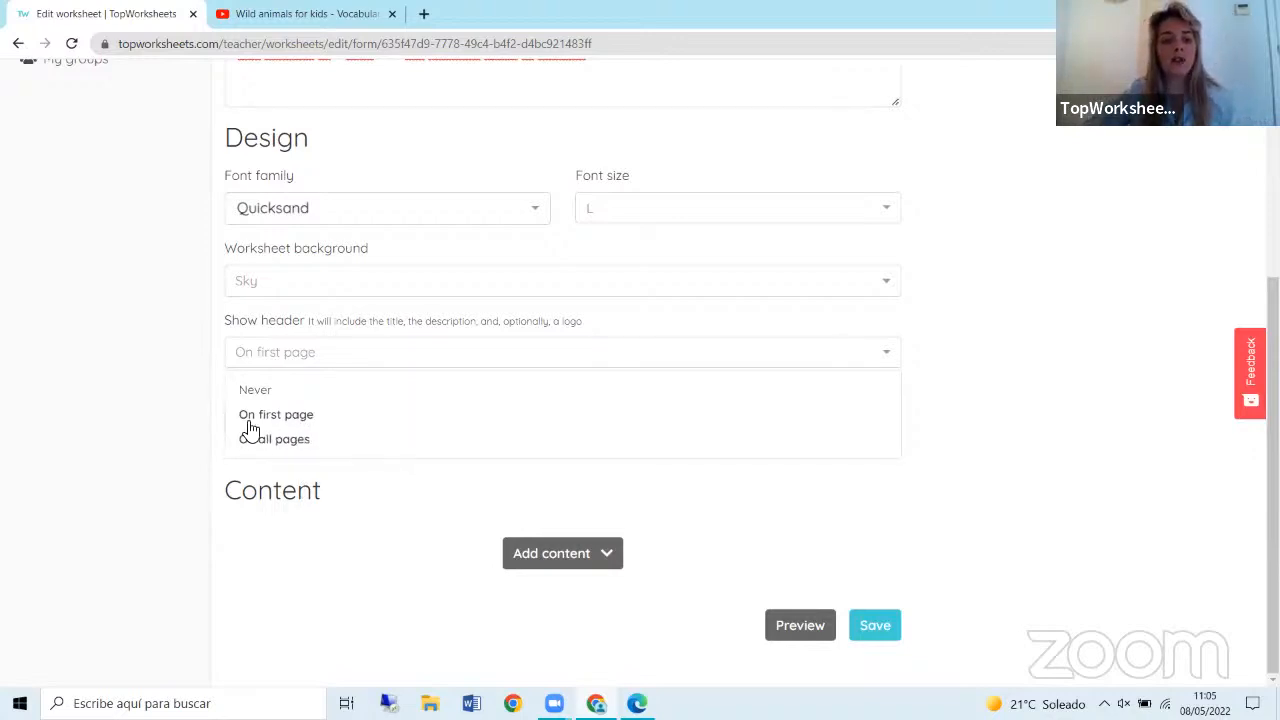
pyautogui.click(273, 416)
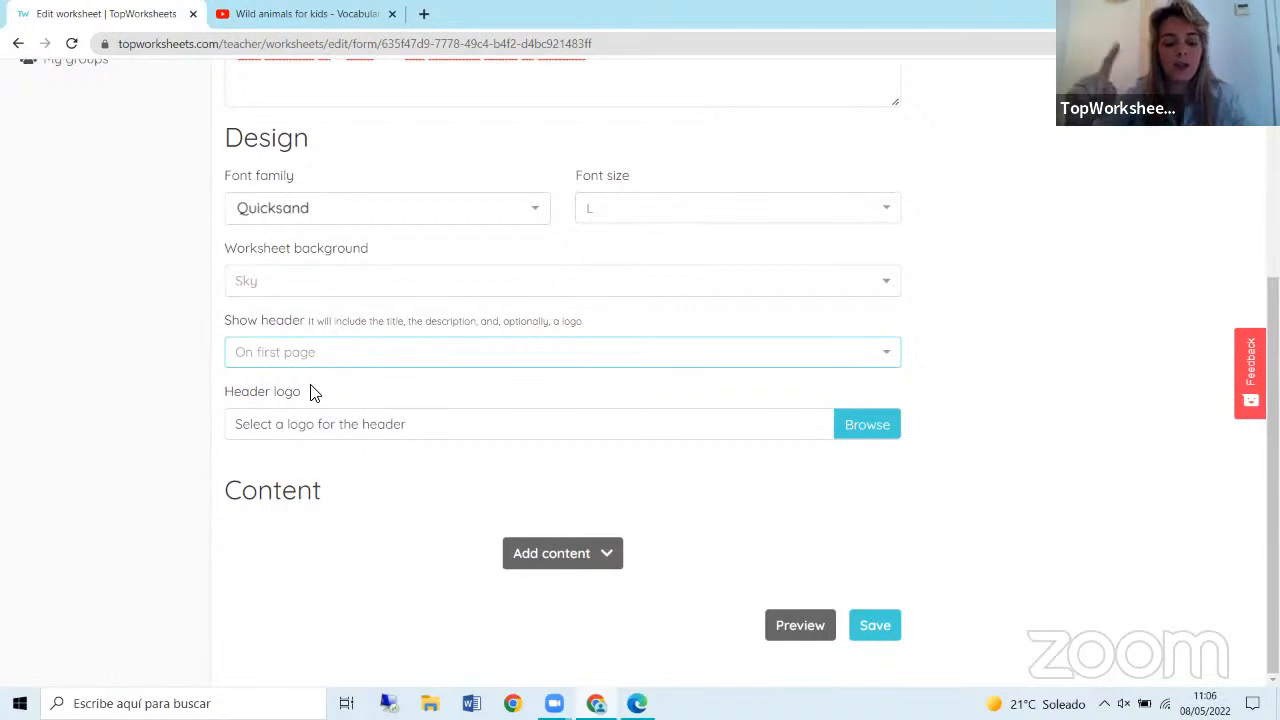
# Upload logo.png from the WEBINAR folder as the worksheet's header logo.
pyautogui.scroll(4, 310, 392)
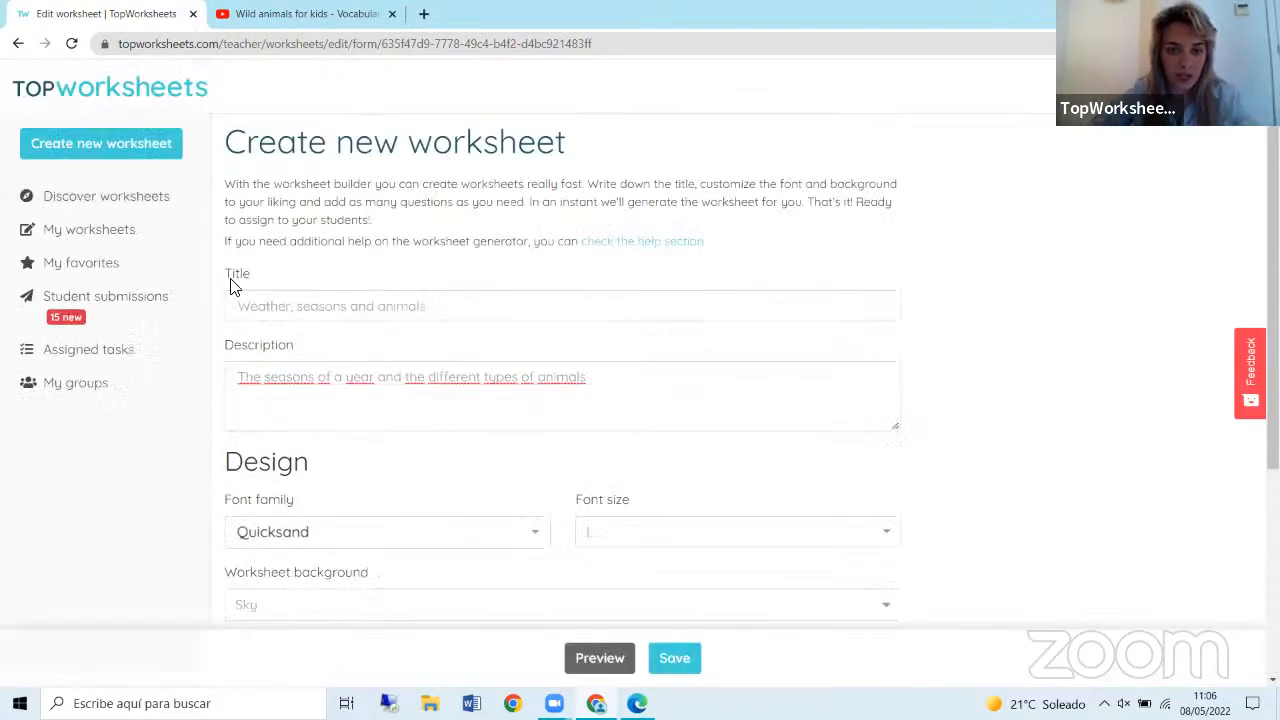
pyautogui.scroll(-3, 440, 418)
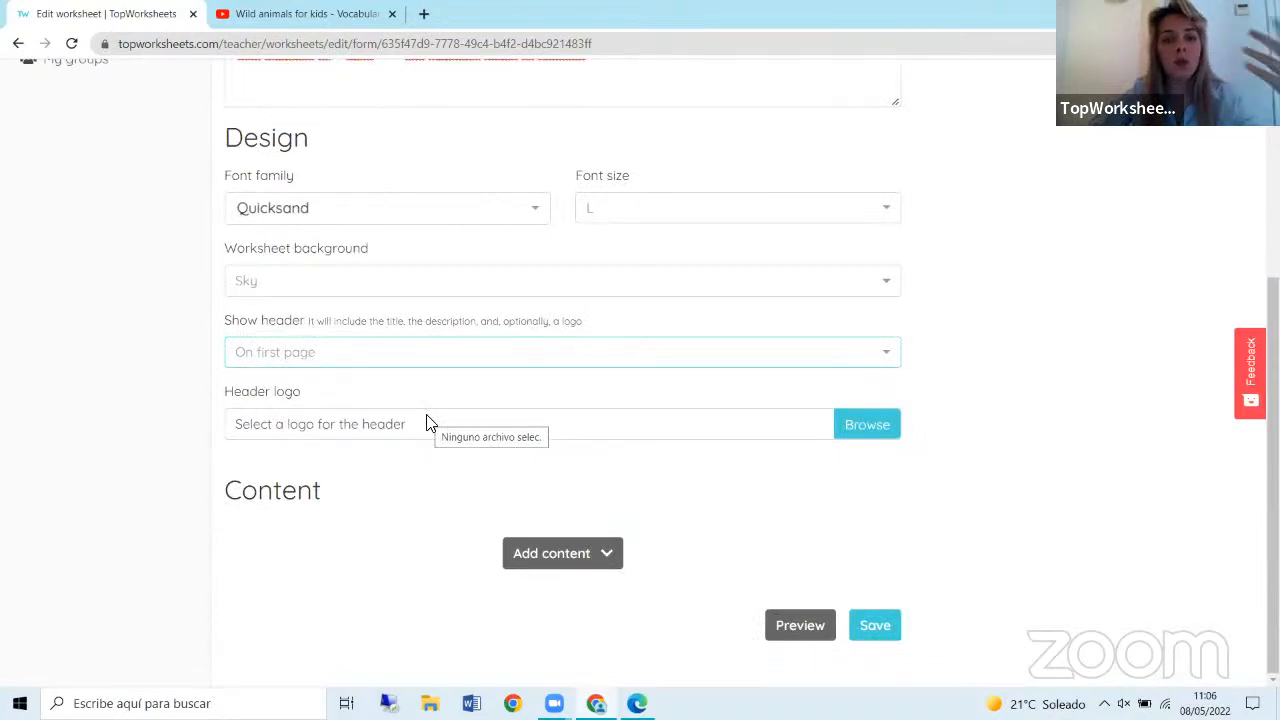
pyautogui.click(866, 434)
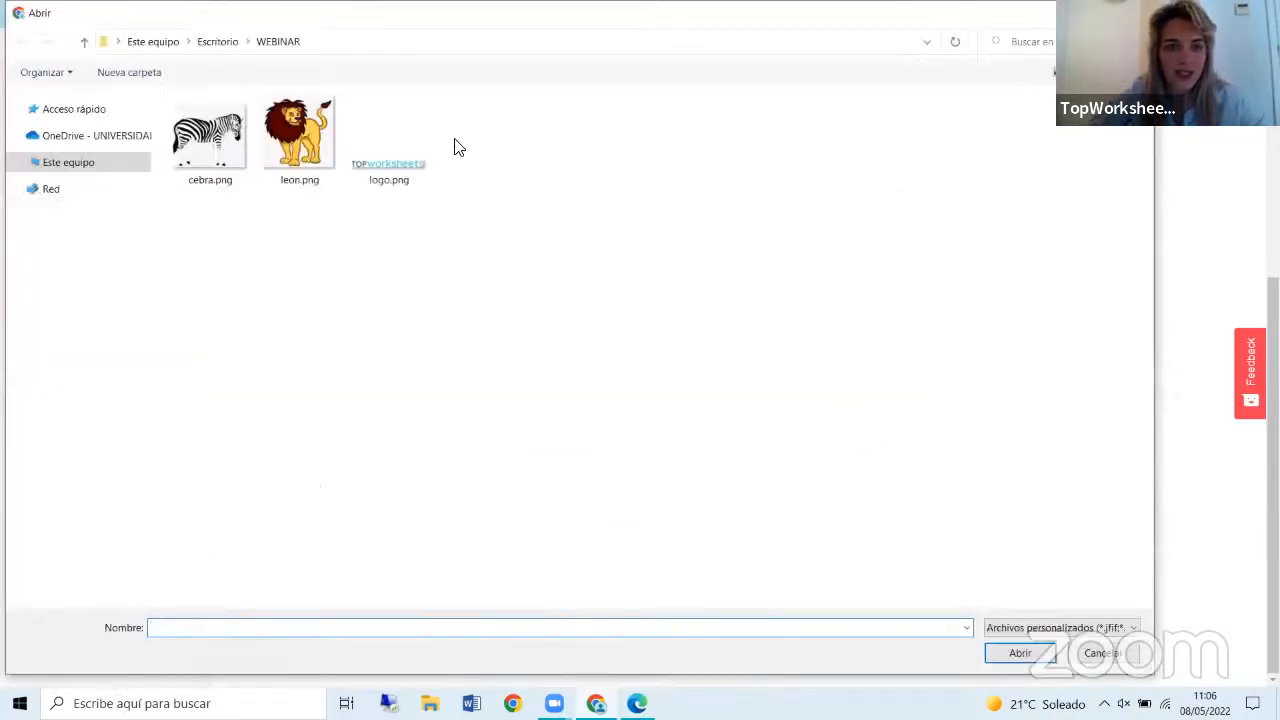
pyautogui.doubleClick(422, 172)
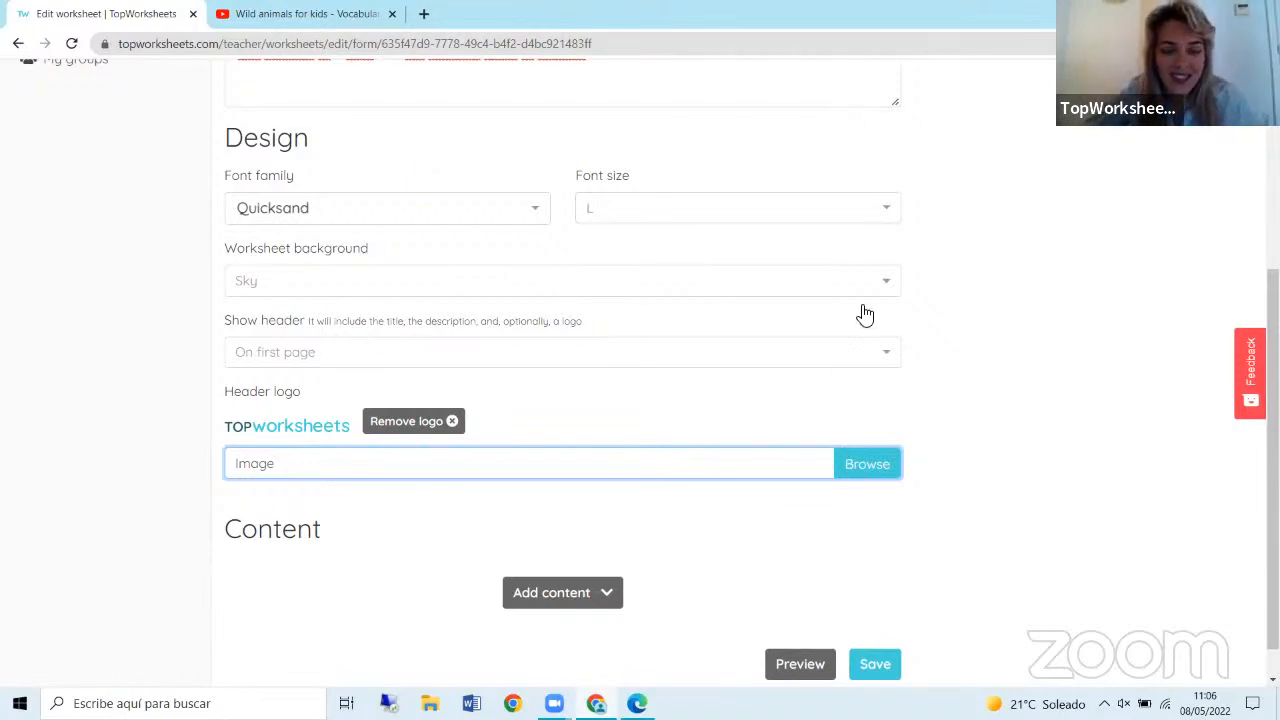
pyautogui.scroll(-1, 698, 267)
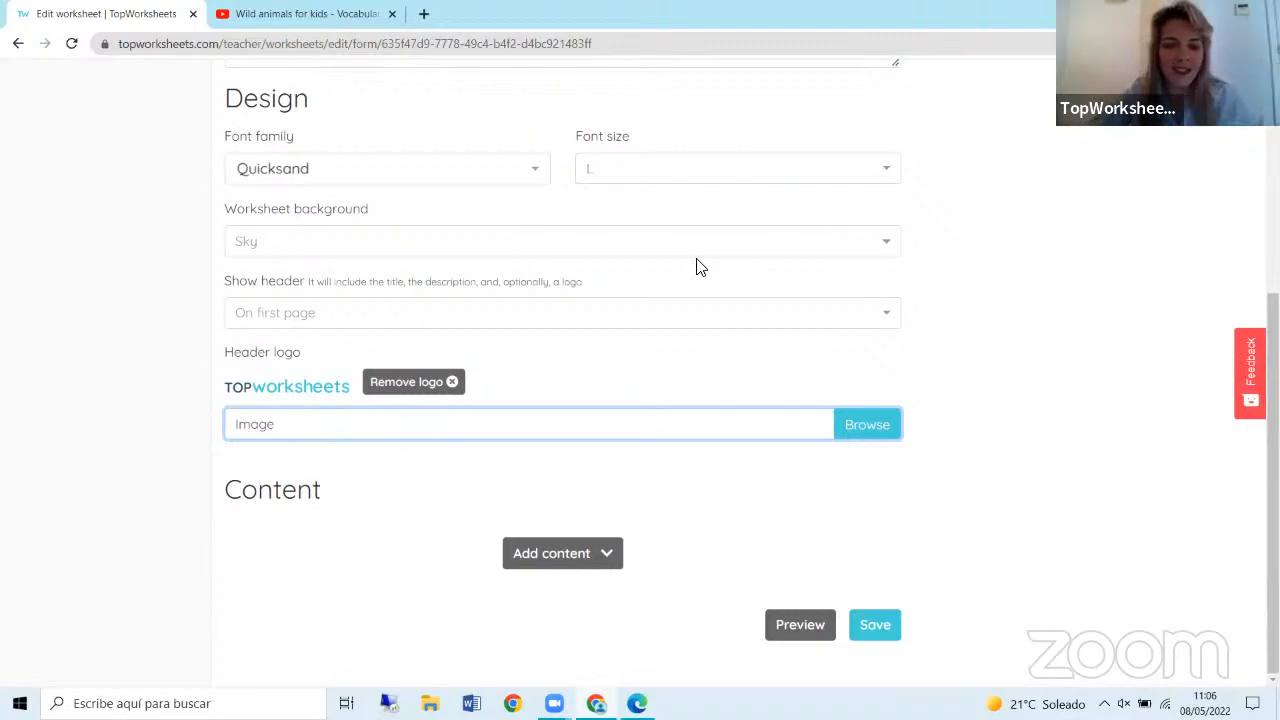
# Add a Written answer question as the first content item of the worksheet.
pyautogui.scroll(5, 631, 429)
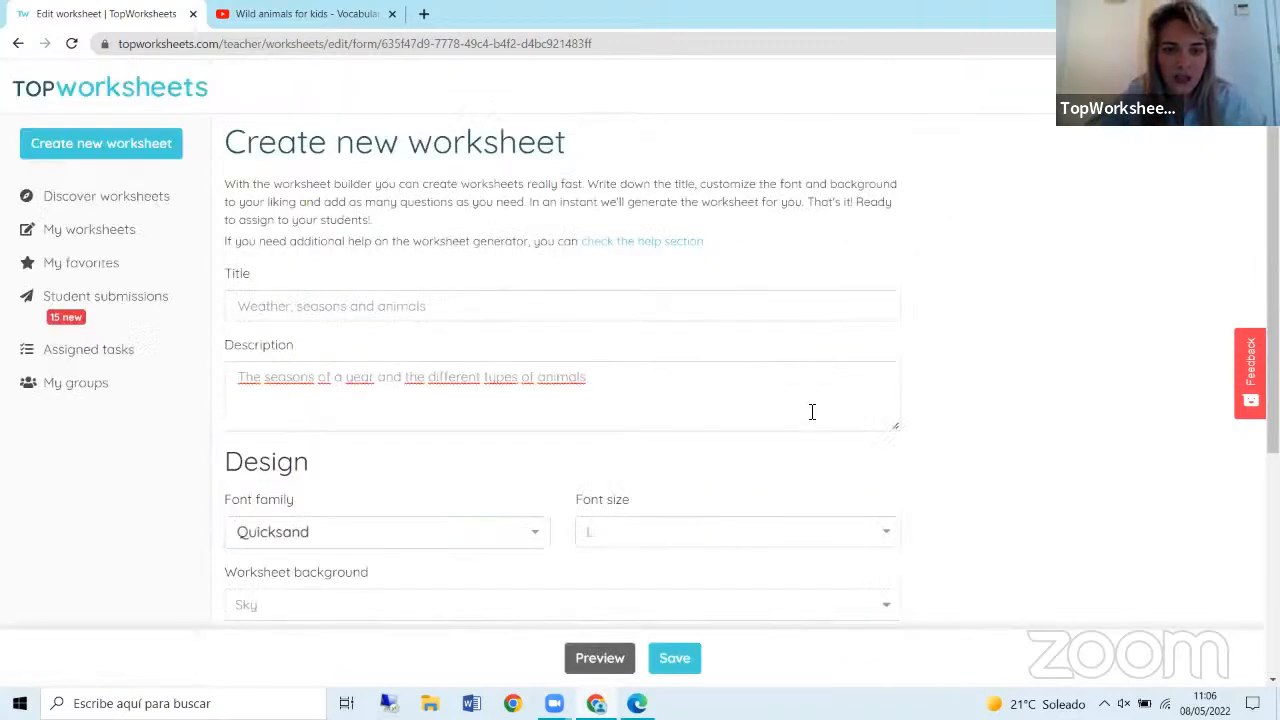
pyautogui.scroll(-5, 810, 415)
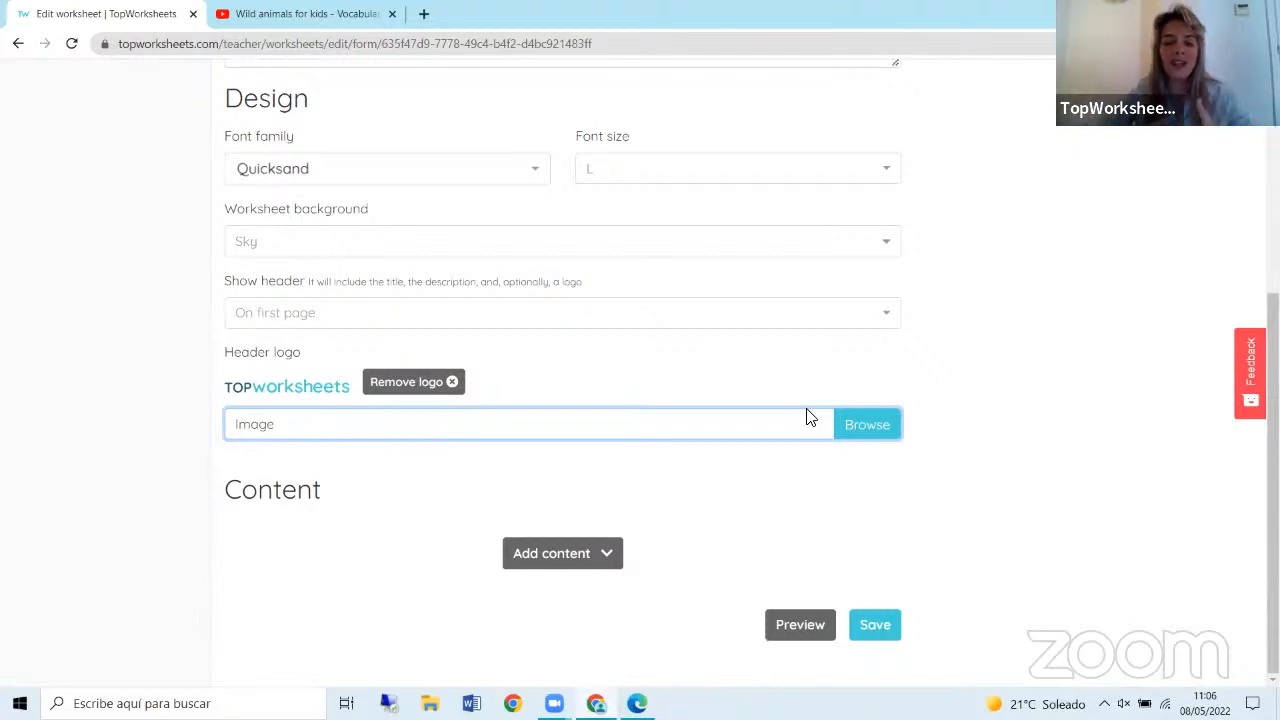
pyautogui.click(588, 555)
pyautogui.scroll(-2, 586, 552)
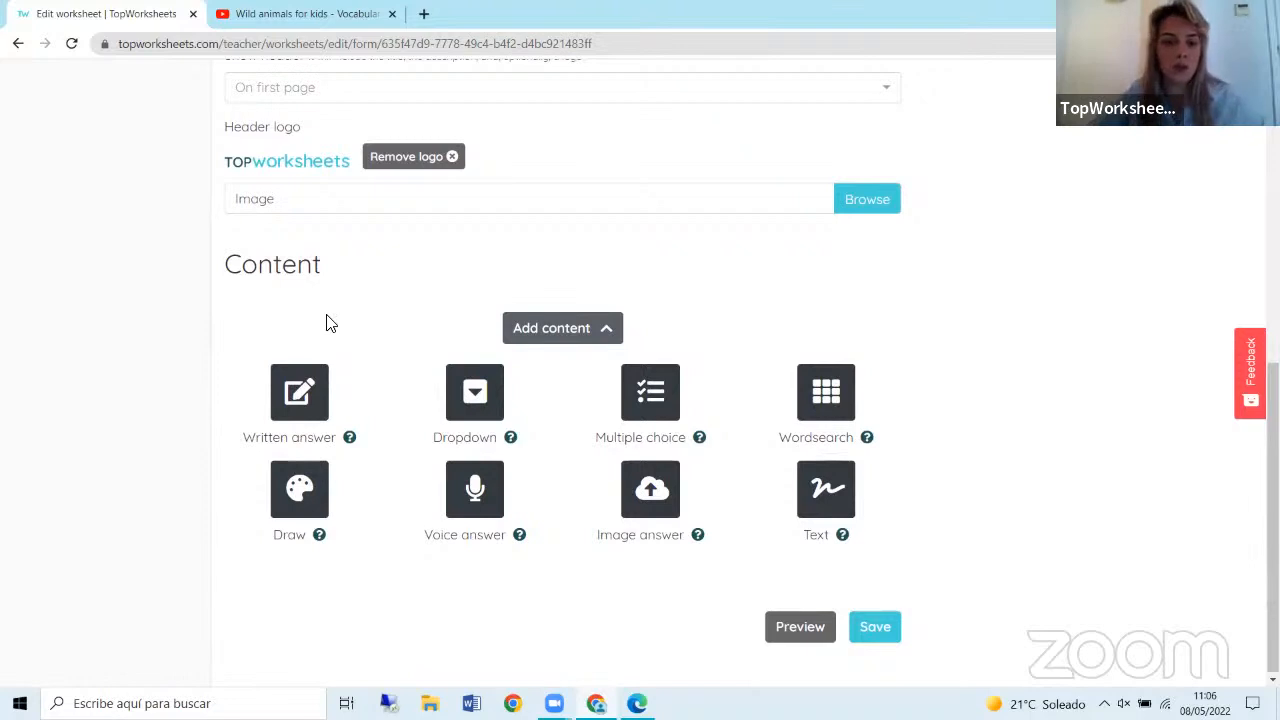
pyautogui.click(305, 390)
pyautogui.scroll(-1, 962, 353)
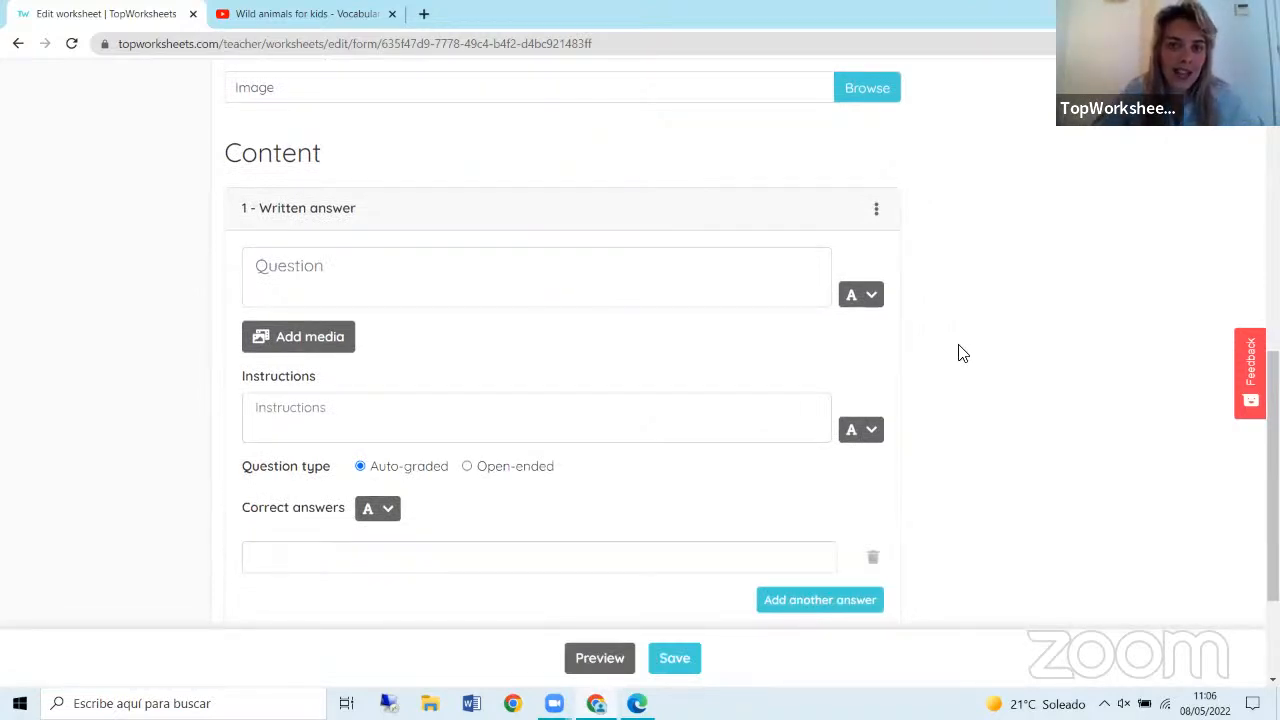
# Enter "If I'm cold it is..." as the first question's text and "winter" as its correct answer.
pyautogui.scroll(-1, 962, 353)
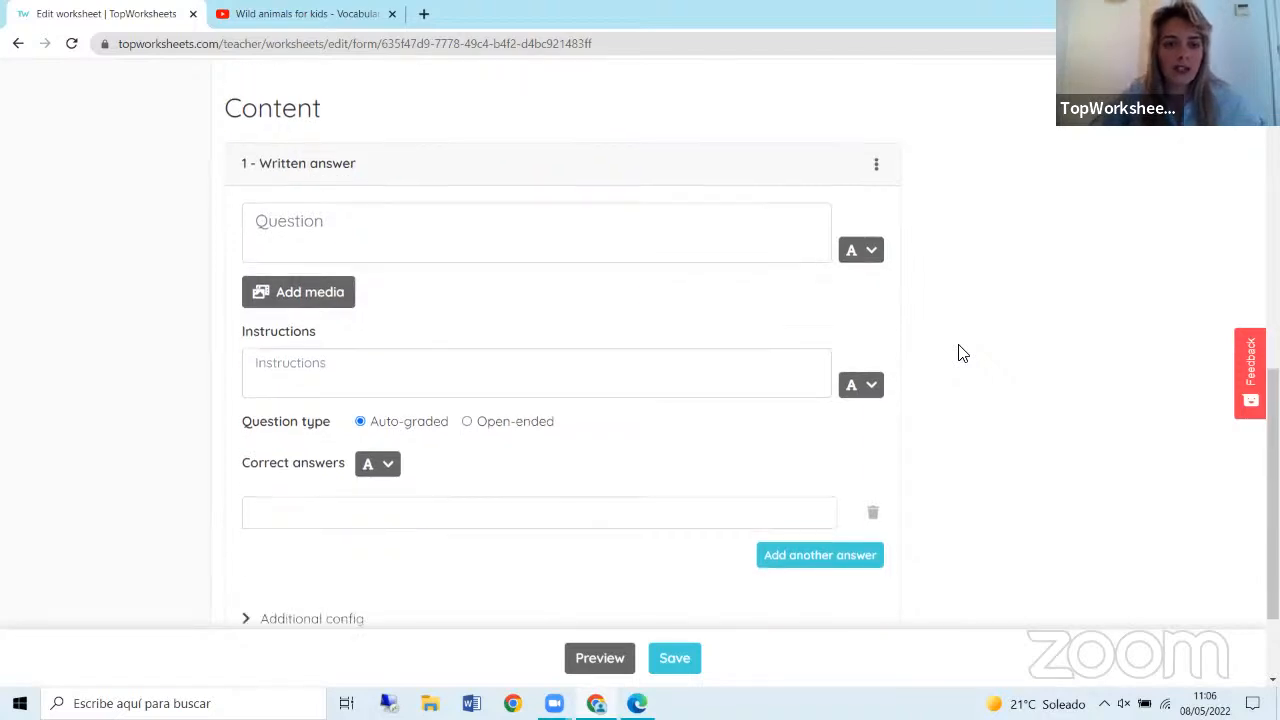
pyautogui.click(330, 160)
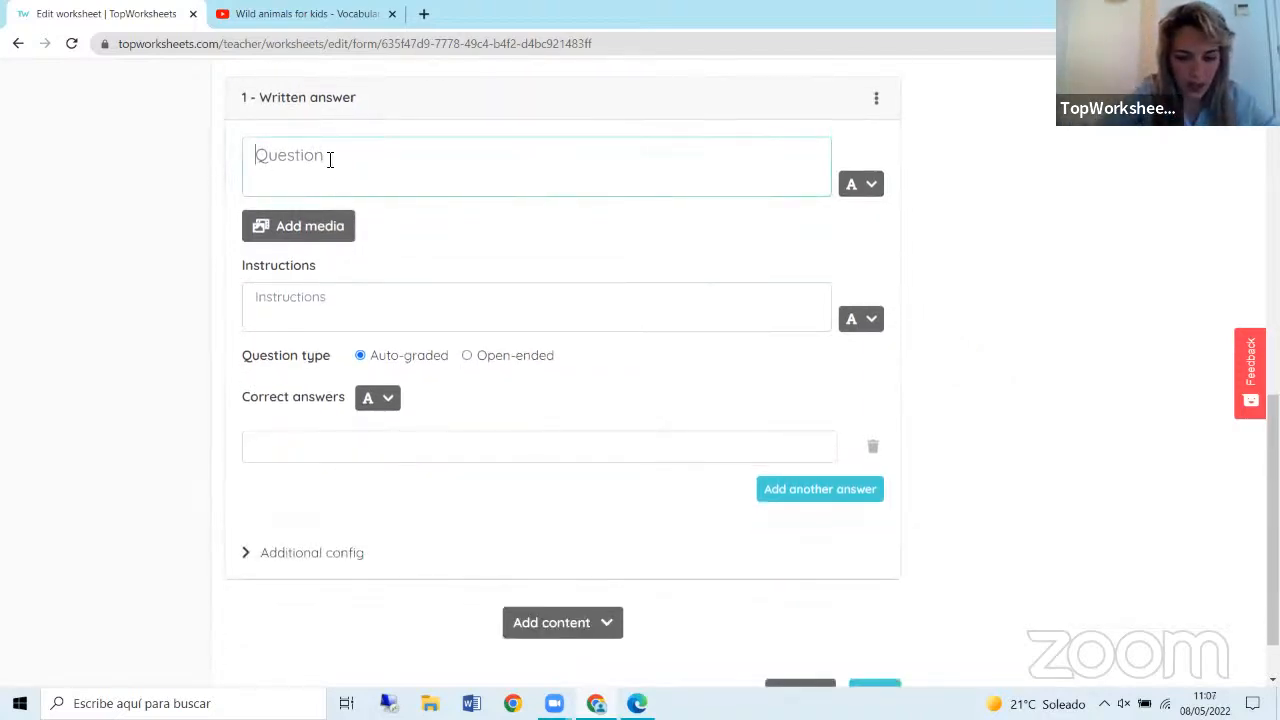
pyautogui.write('If ')
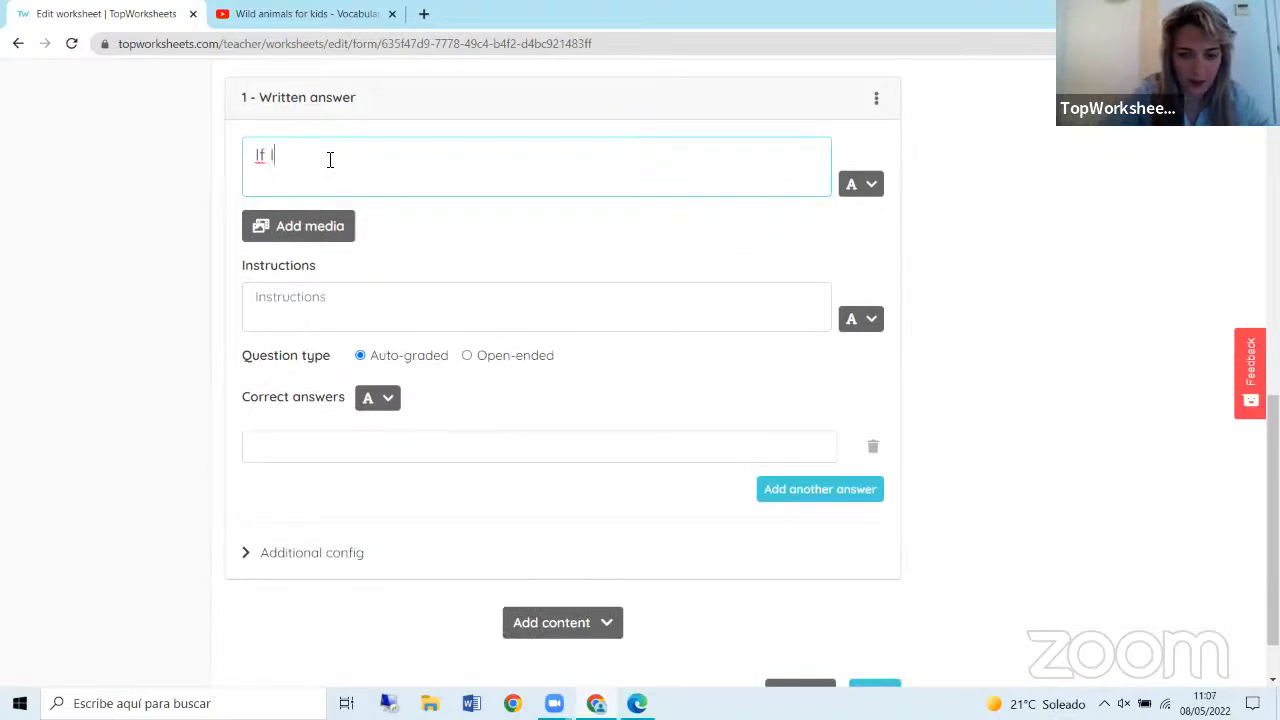
pyautogui.write("I'm cold")
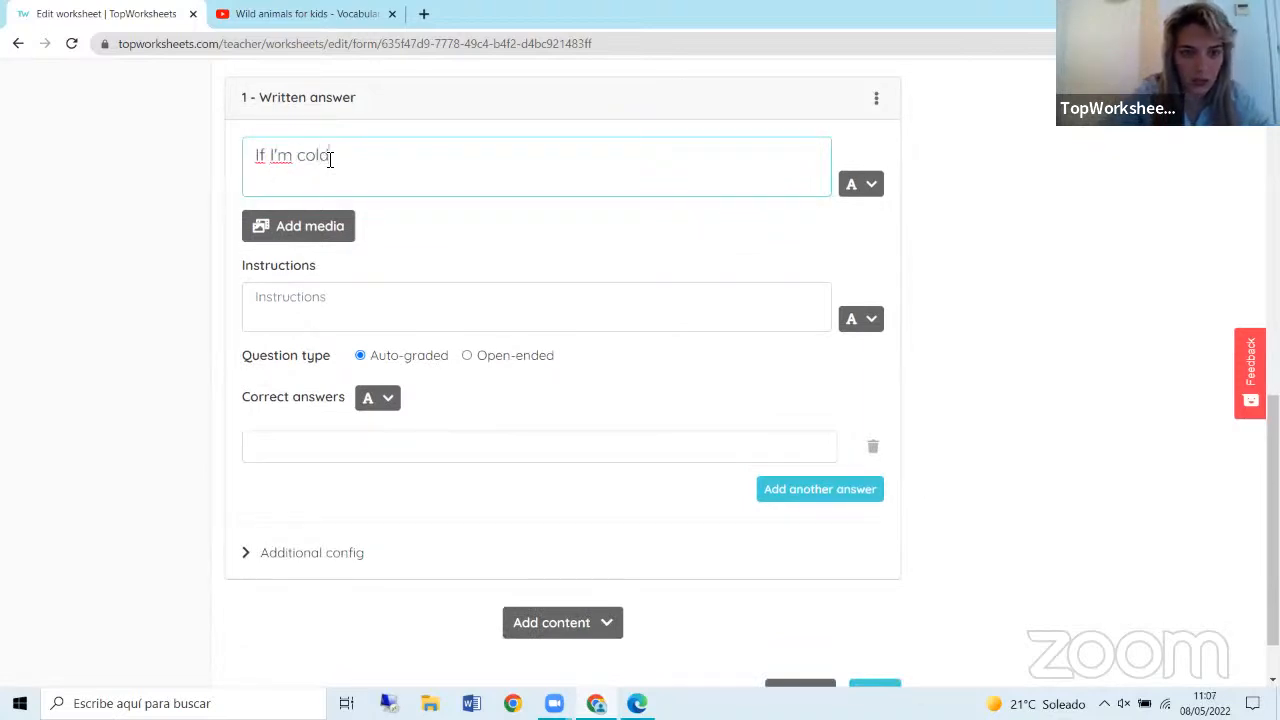
pyautogui.write(' it is...')
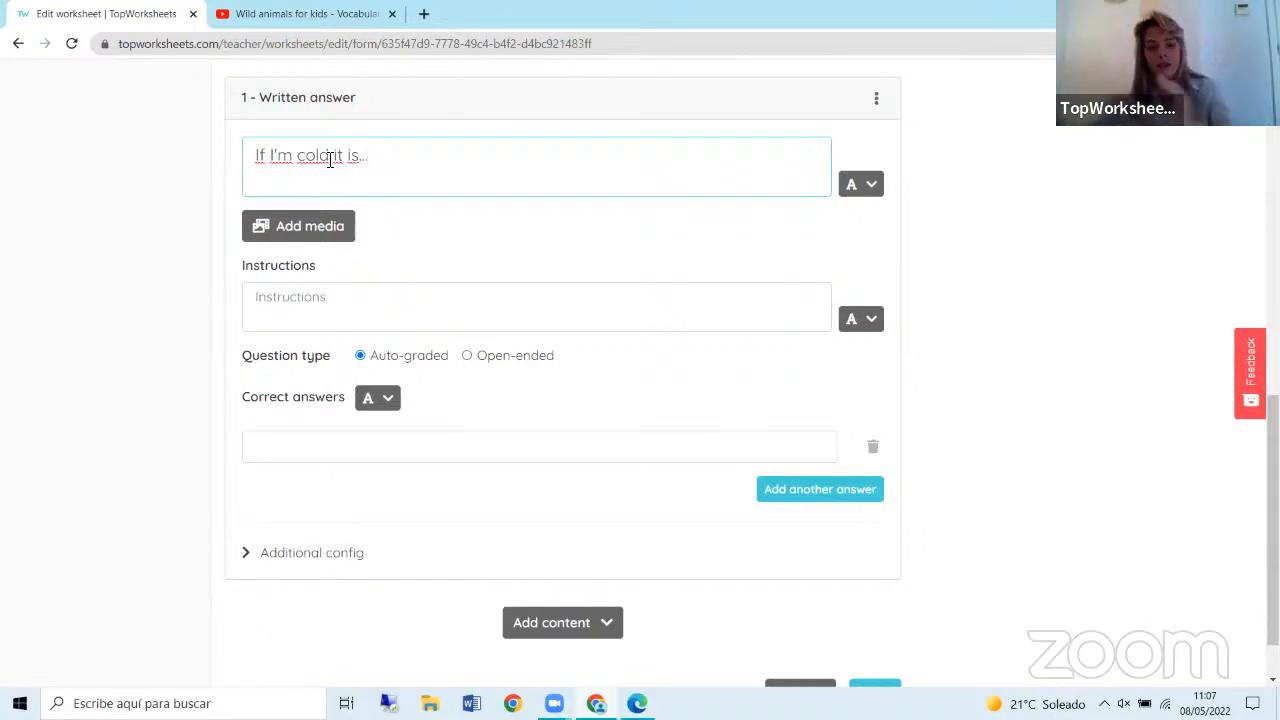
pyautogui.click(294, 449)
pyautogui.write('winter')
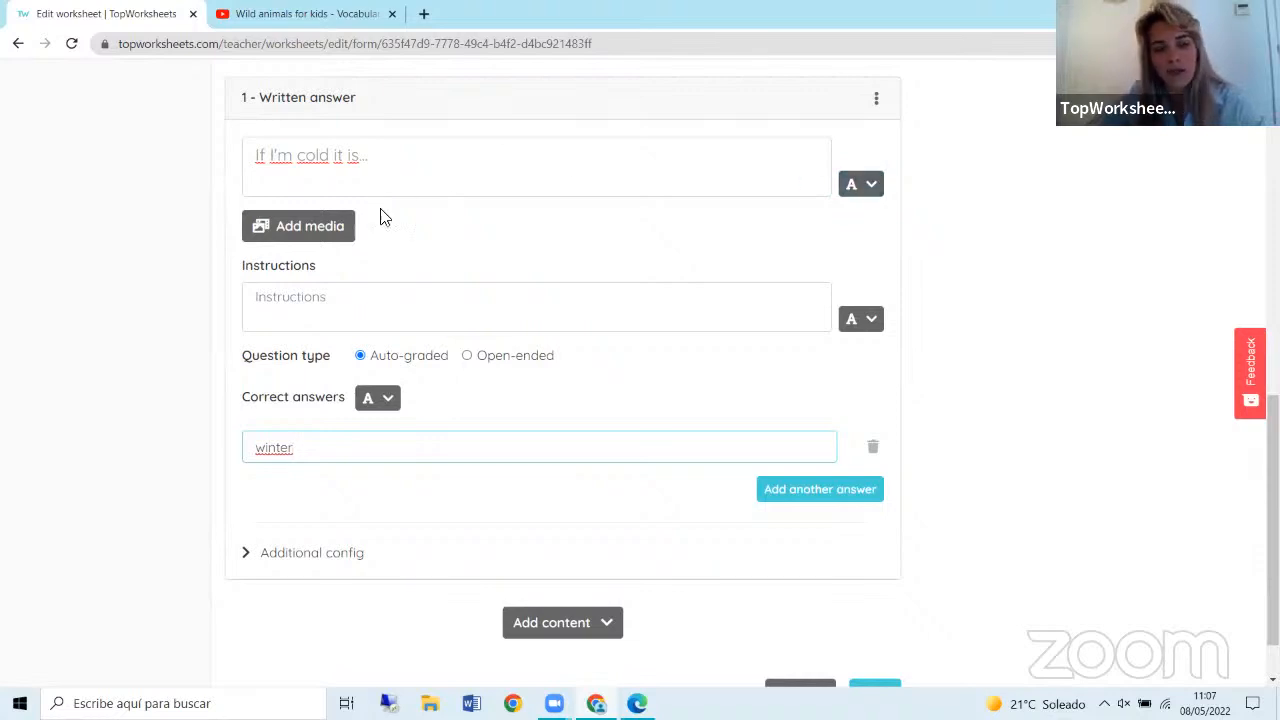
# Show the text formatting options of the first question and review its remaining settings.
pyautogui.click(866, 183)
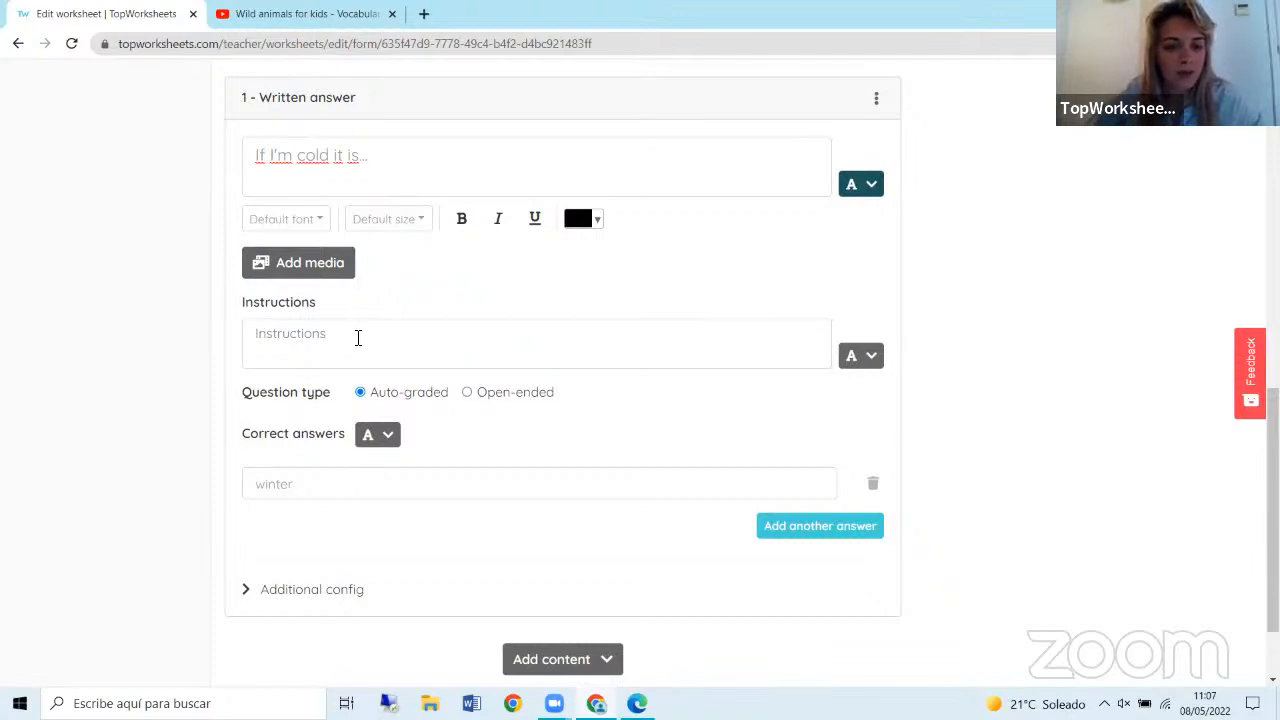
pyautogui.scroll(-1, 358, 337)
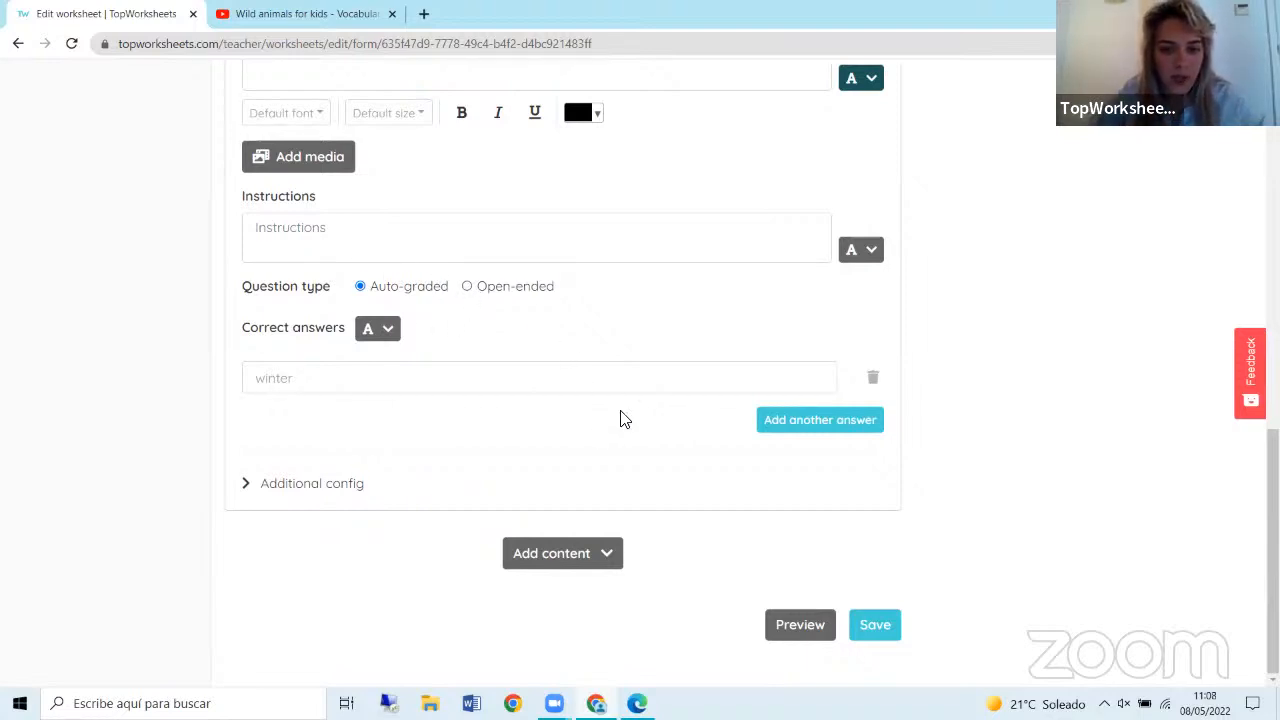
pyautogui.scroll(1, 622, 408)
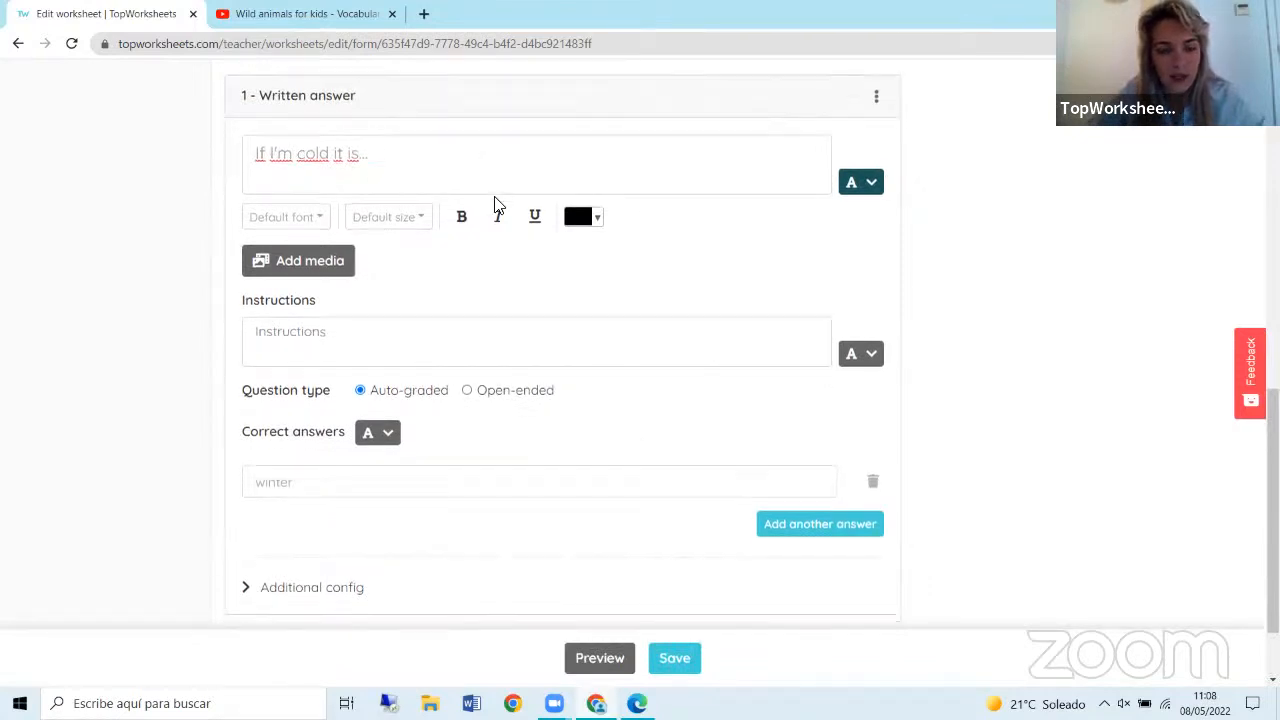
pyautogui.scroll(-1, 494, 206)
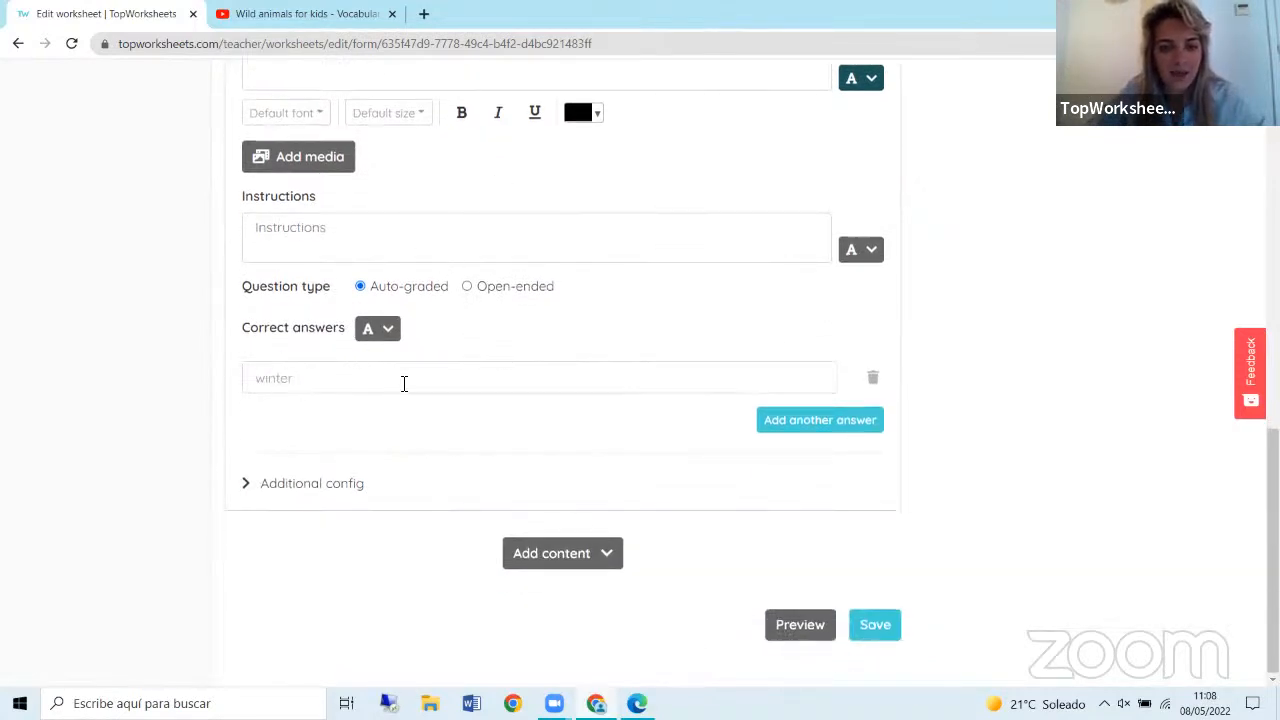
# Add a second Written answer question reading "If it's warm it is..." with the correct answer "summer".
pyautogui.click(586, 548)
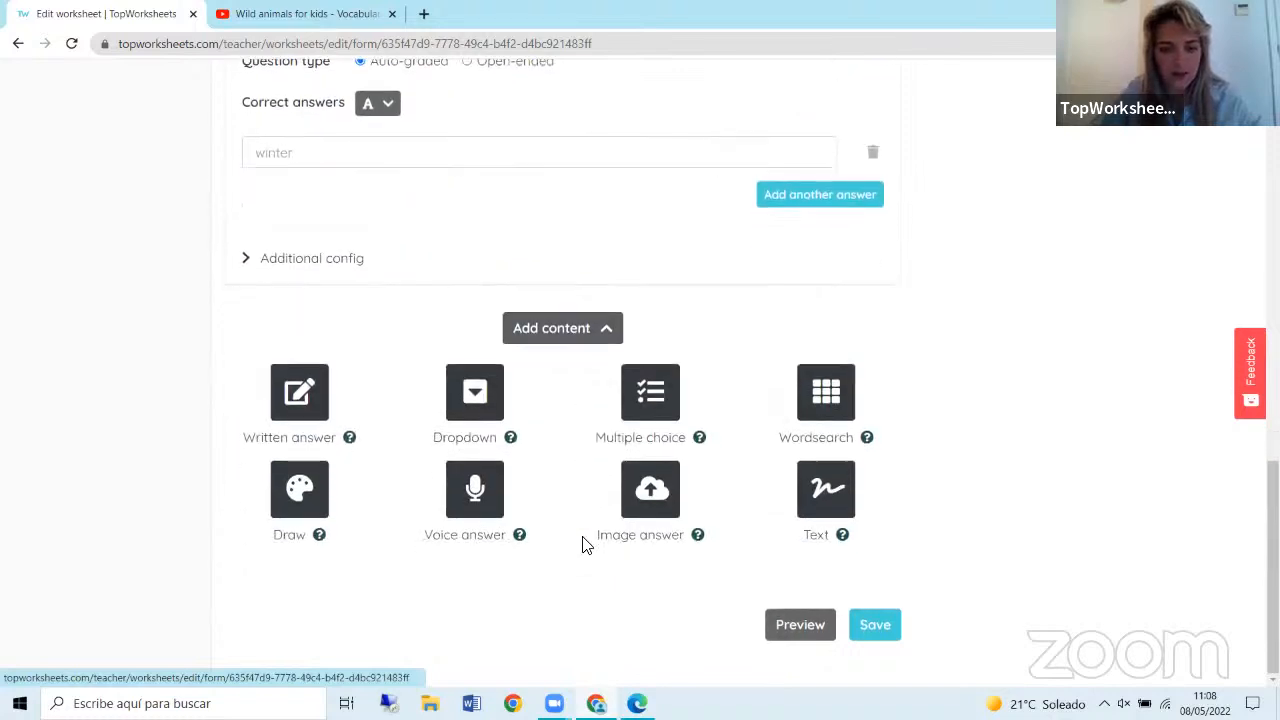
pyautogui.click(301, 398)
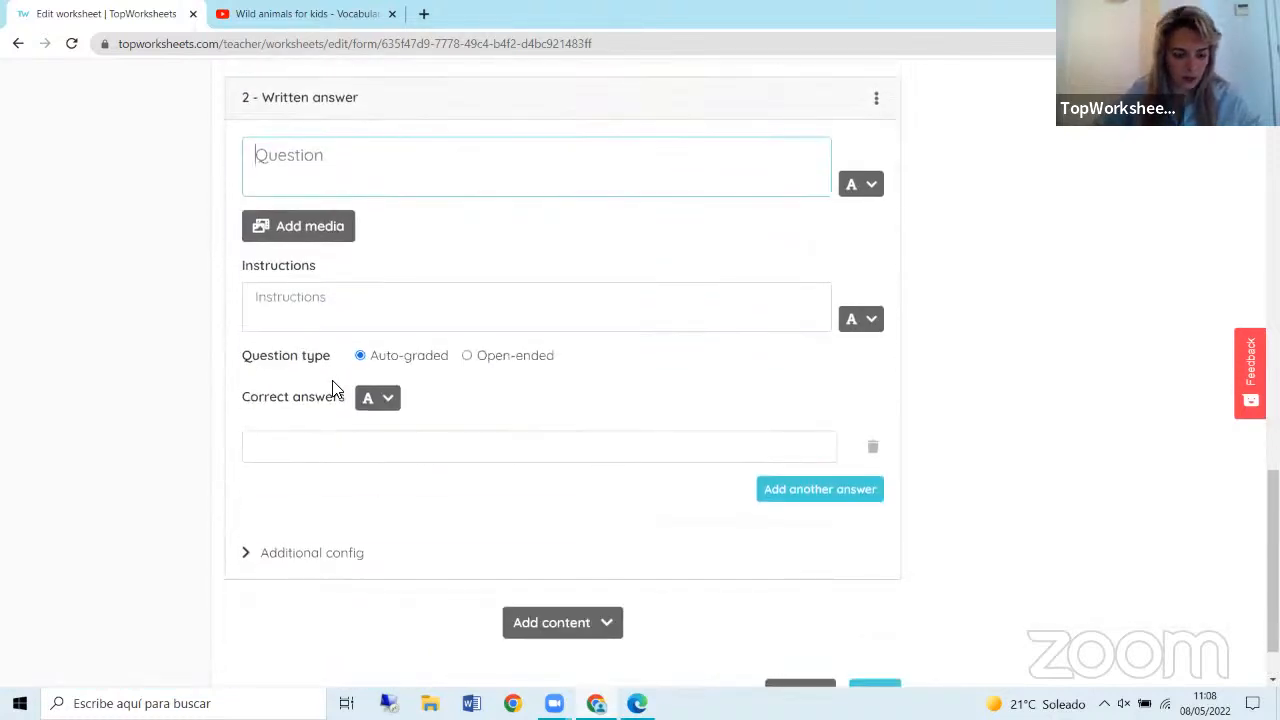
pyautogui.write('If')
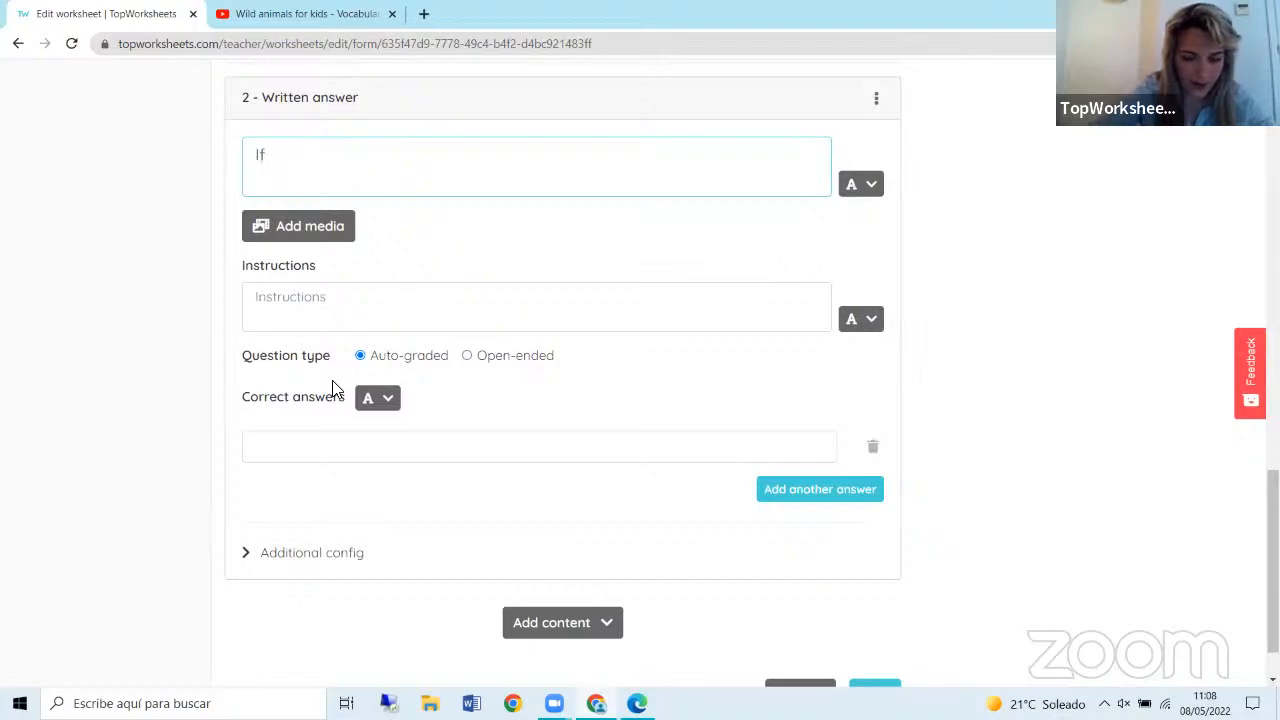
pyautogui.write(" it's warm")
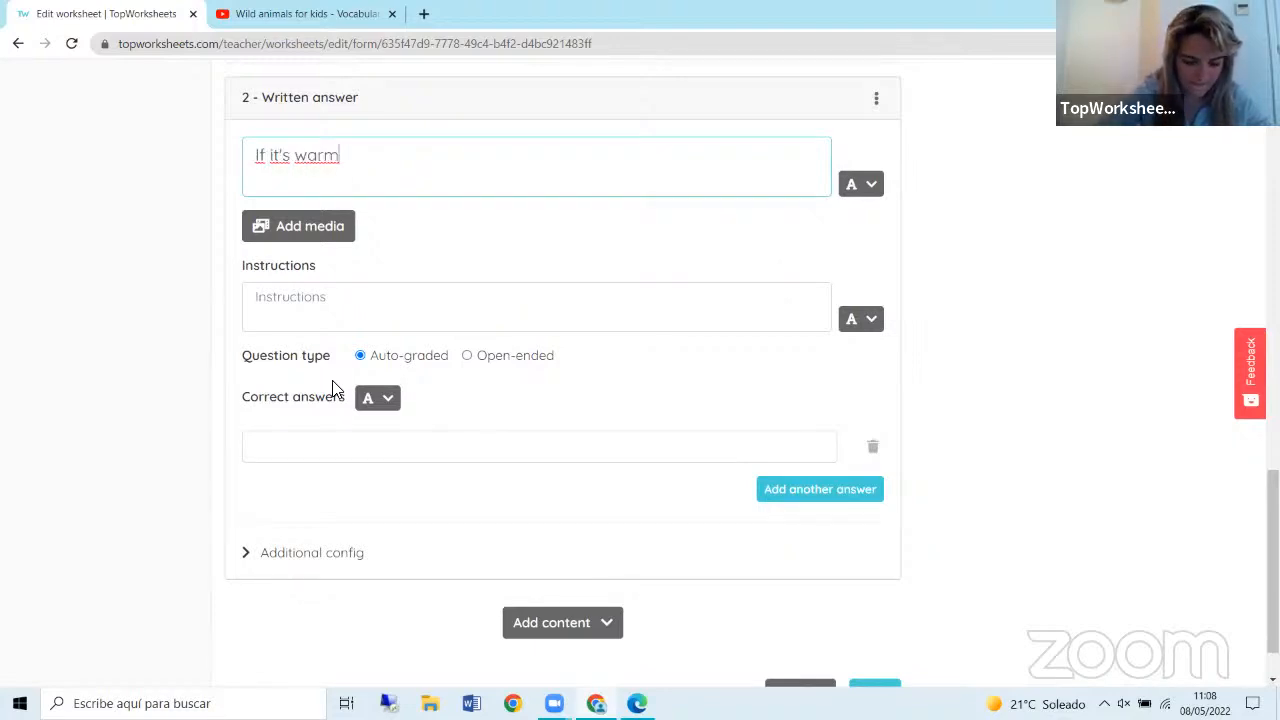
pyautogui.write('i')
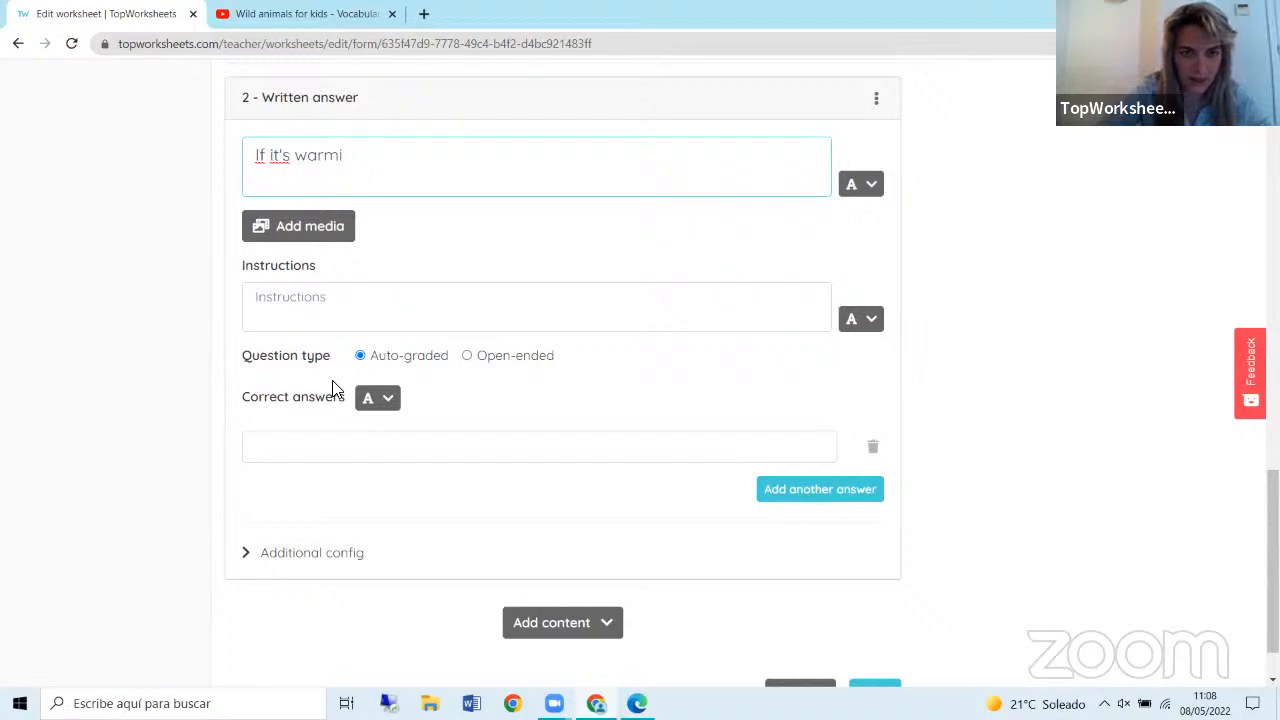
pyautogui.press('BackSpace')
pyautogui.write(' it is...')
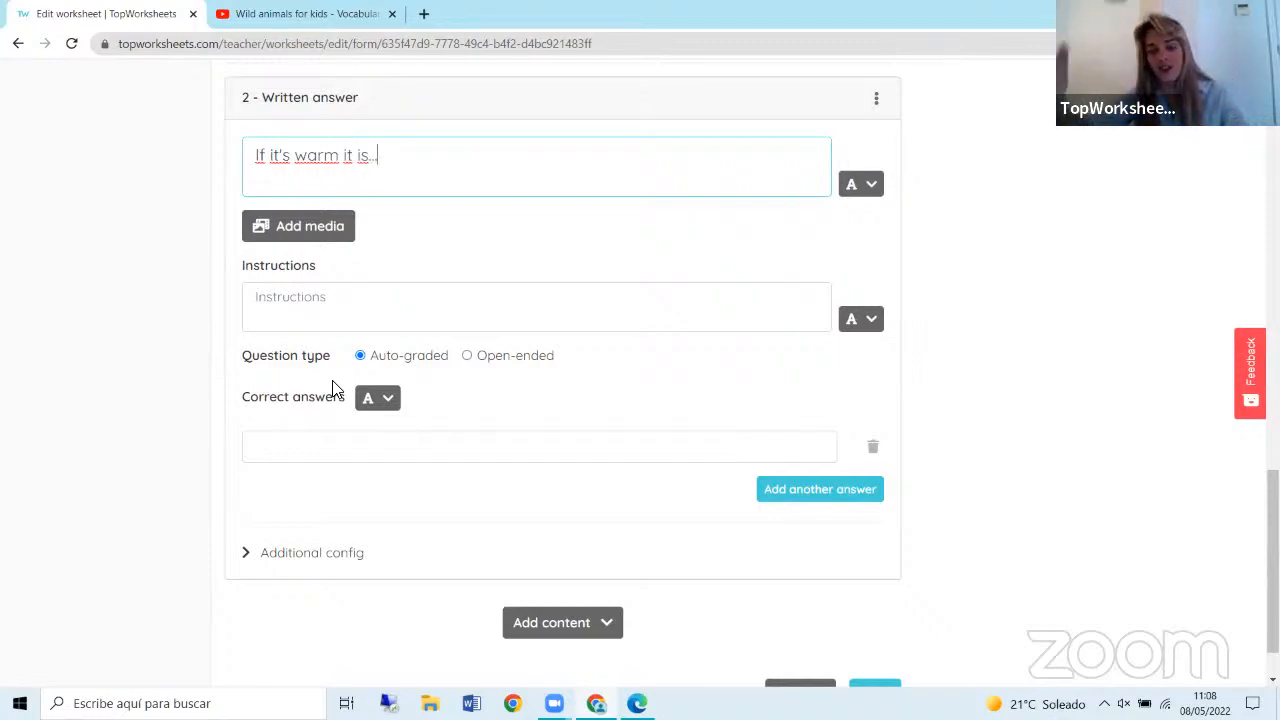
pyautogui.click(330, 440)
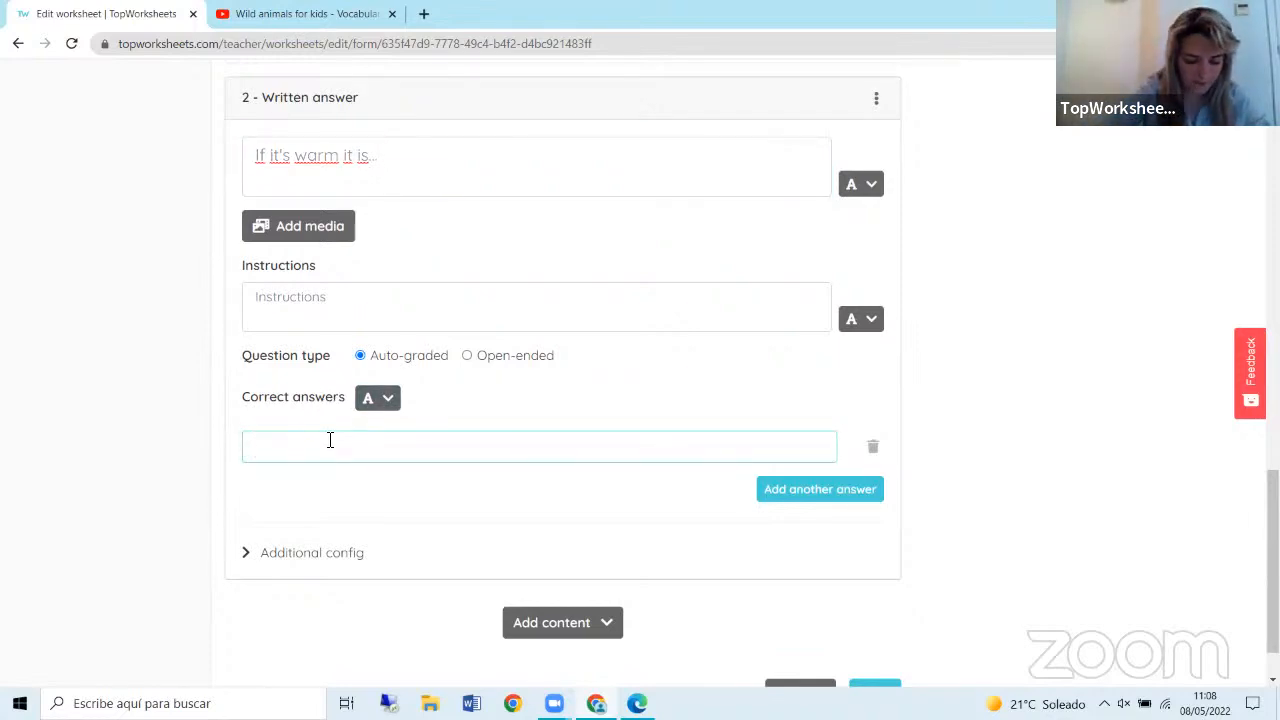
pyautogui.write('summer')
# Preview the worksheet and look over its header, background and two written answer questions.
pyautogui.scroll(-1, 400, 400)
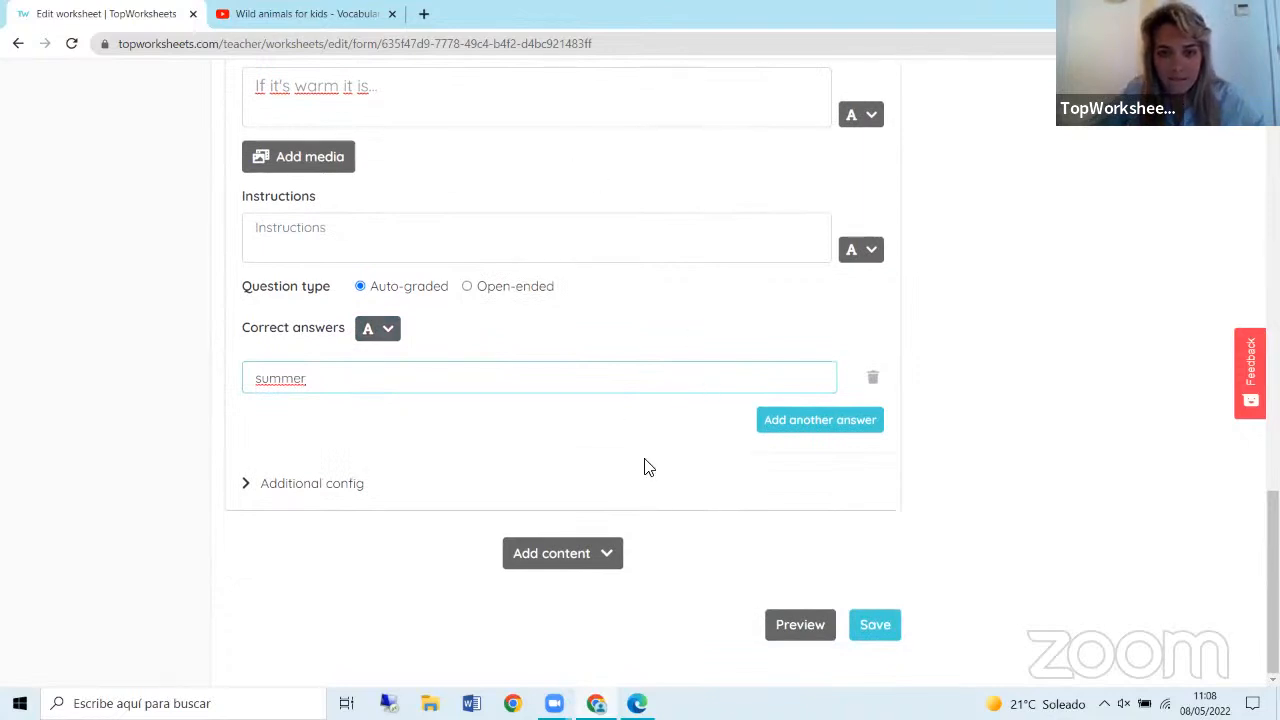
pyautogui.click(808, 625)
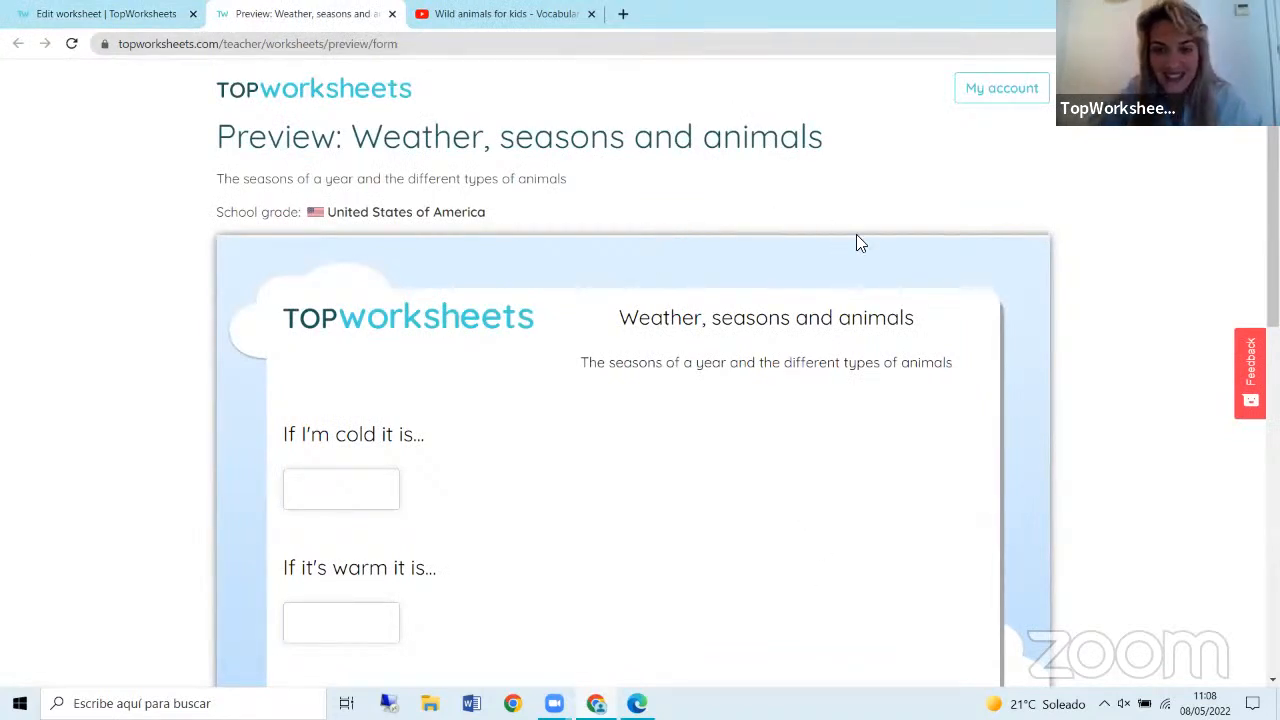
pyautogui.scroll(-3, 843, 246)
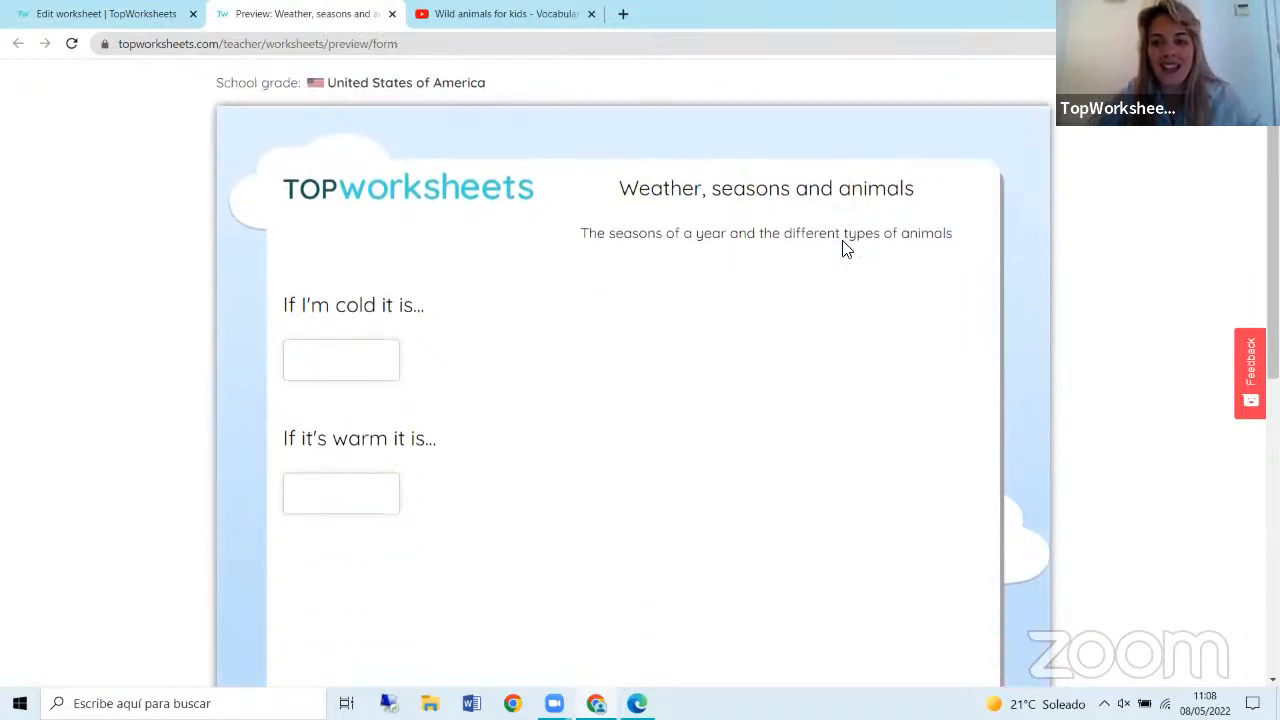
pyautogui.scroll(3, 645, 311)
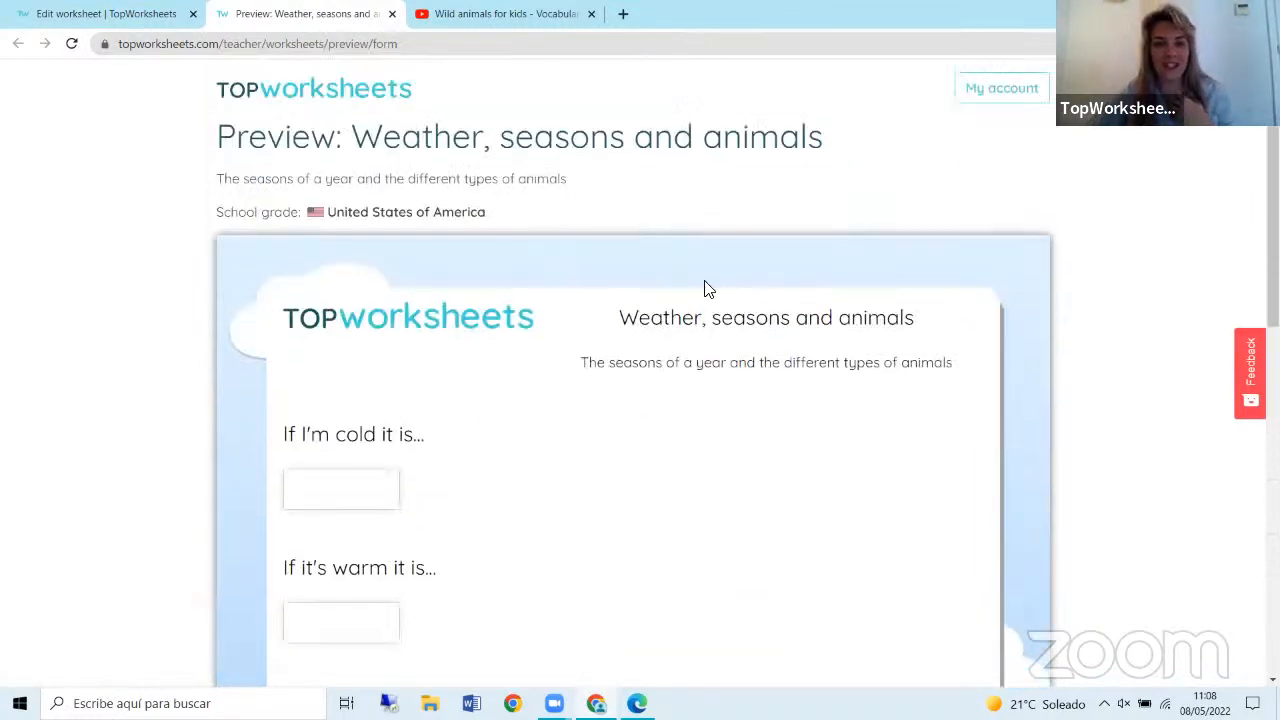
pyautogui.scroll(-1, 688, 278)
pyautogui.scroll(-1, 688, 278)
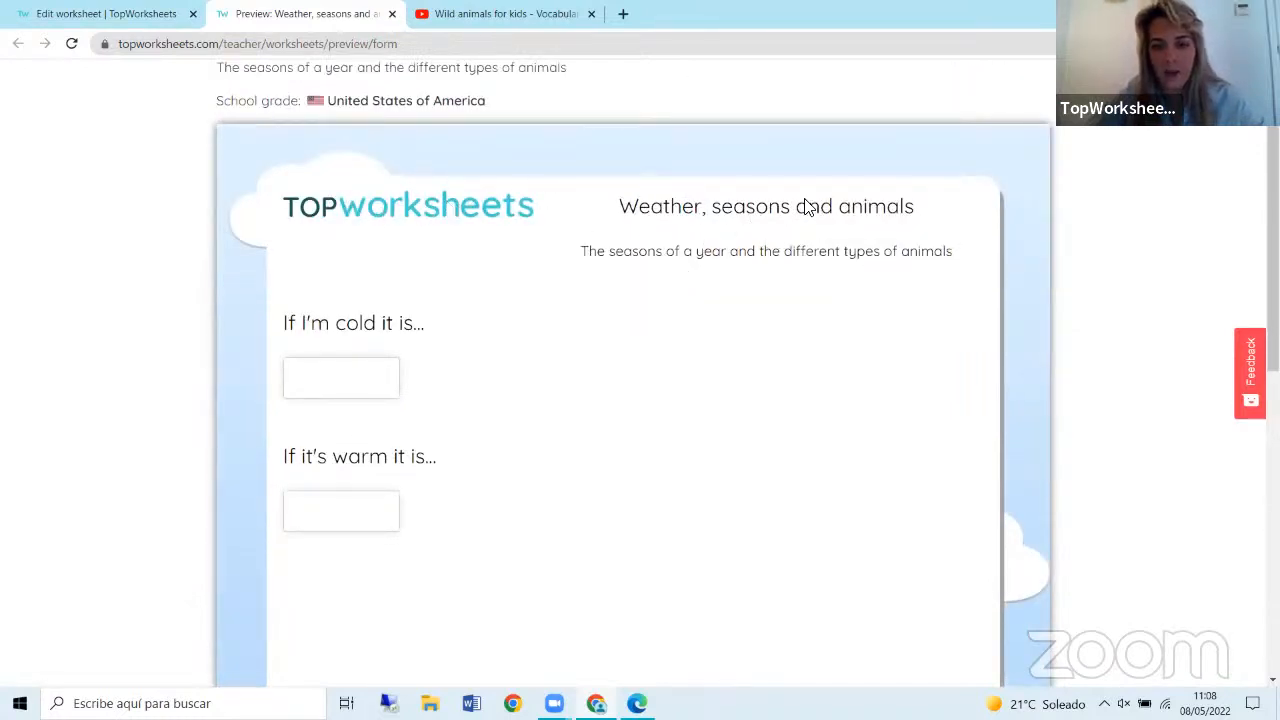
pyautogui.scroll(-2, 843, 277)
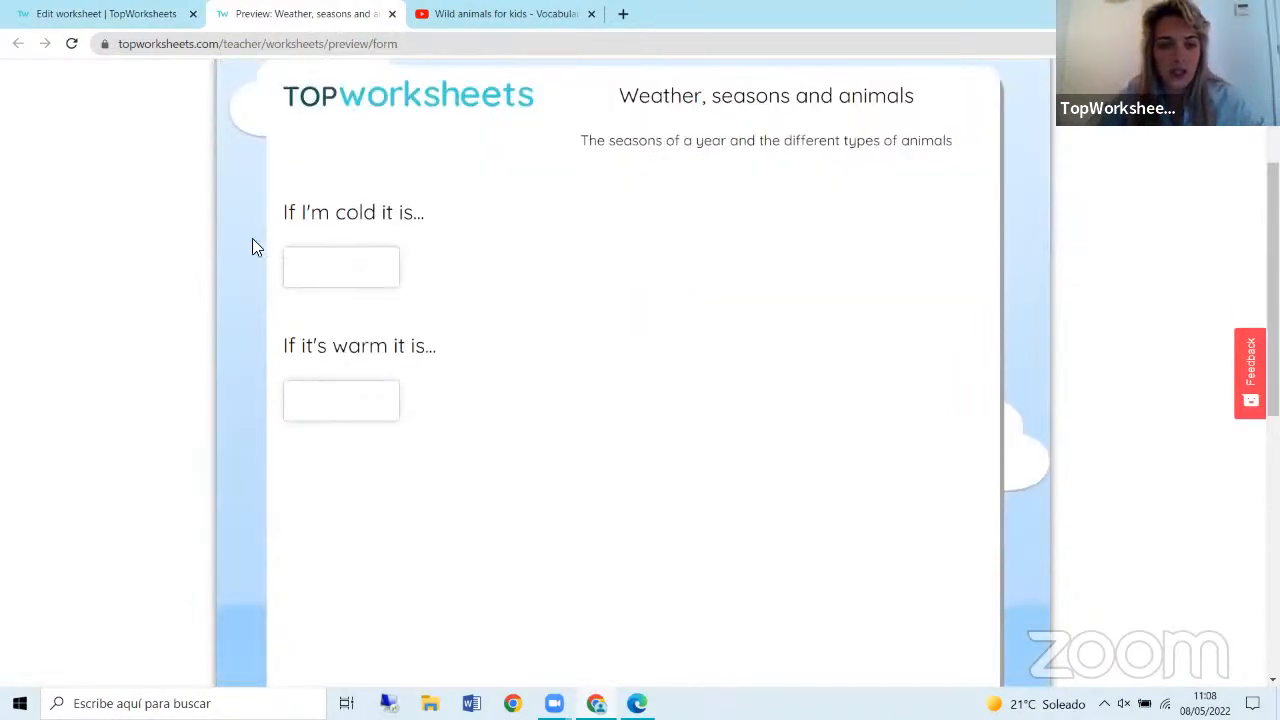
# Test the "If it's warm it is..." question in the preview with the answer "summer", then close the preview.
pyautogui.click(346, 271)
pyautogui.click(380, 389)
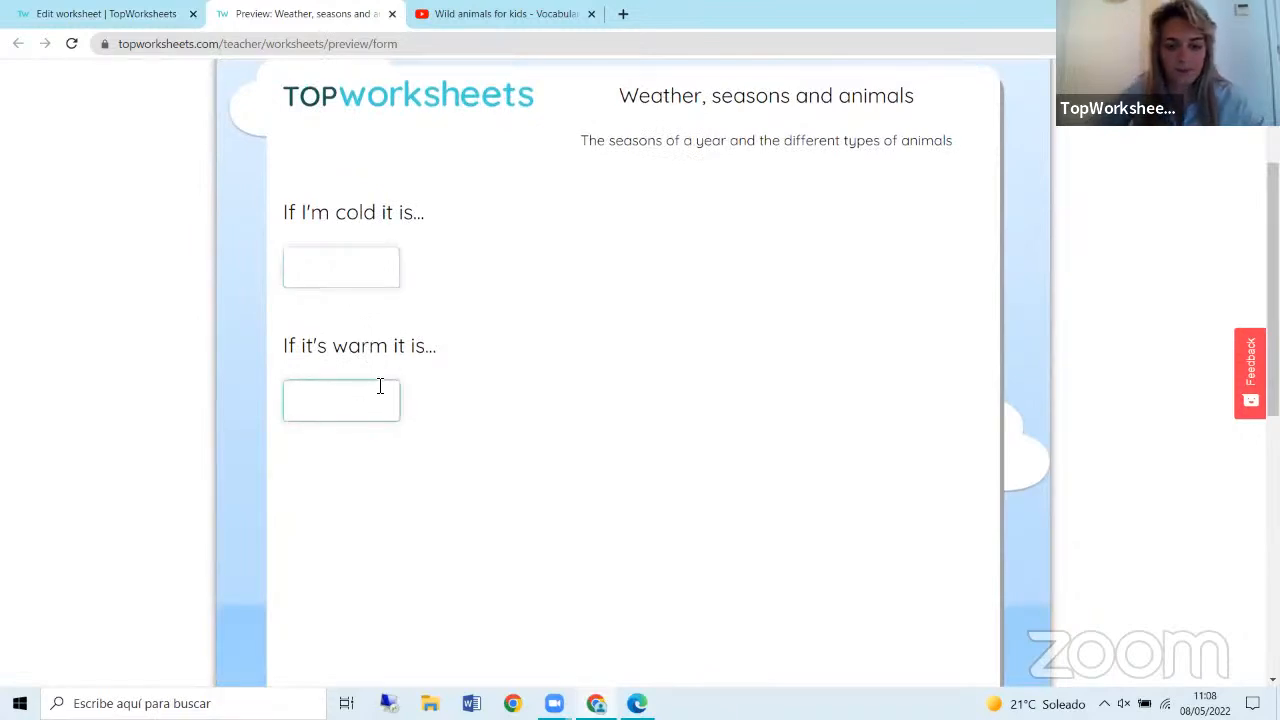
pyautogui.write('summer')
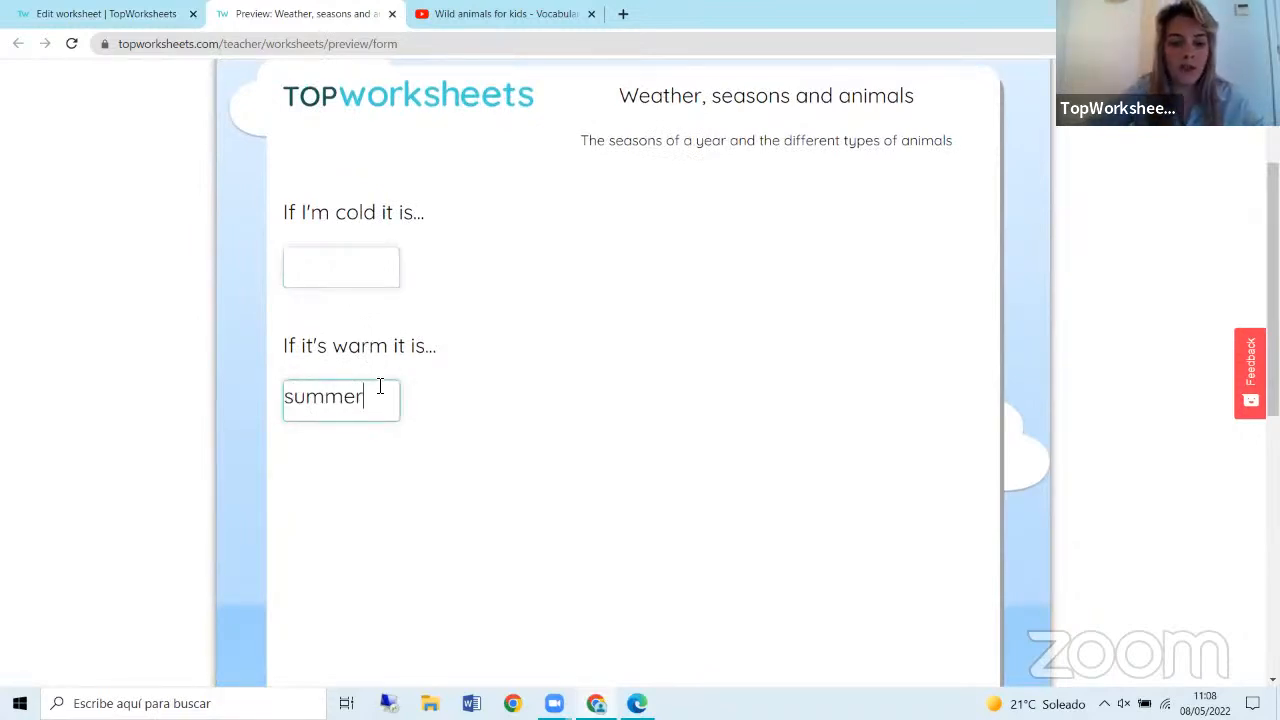
pyautogui.write('r')
pyautogui.scroll(2, 380, 387)
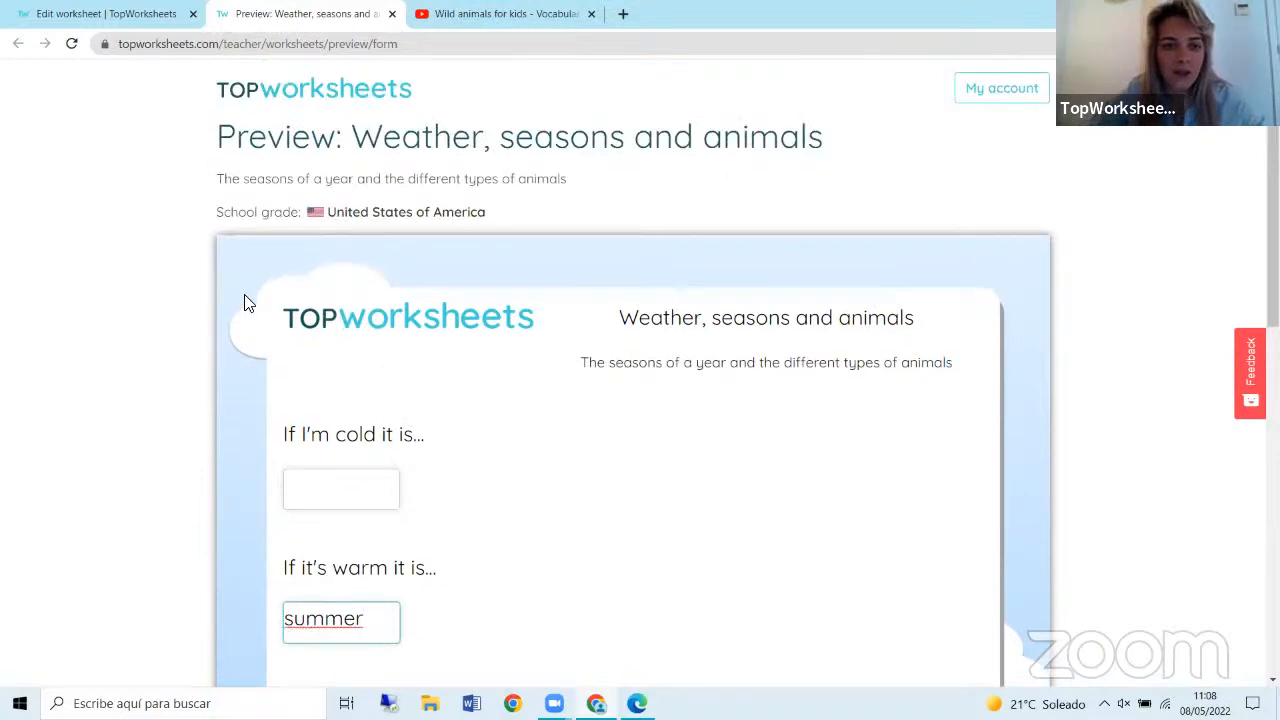
pyautogui.scroll(-10, 1029, 290)
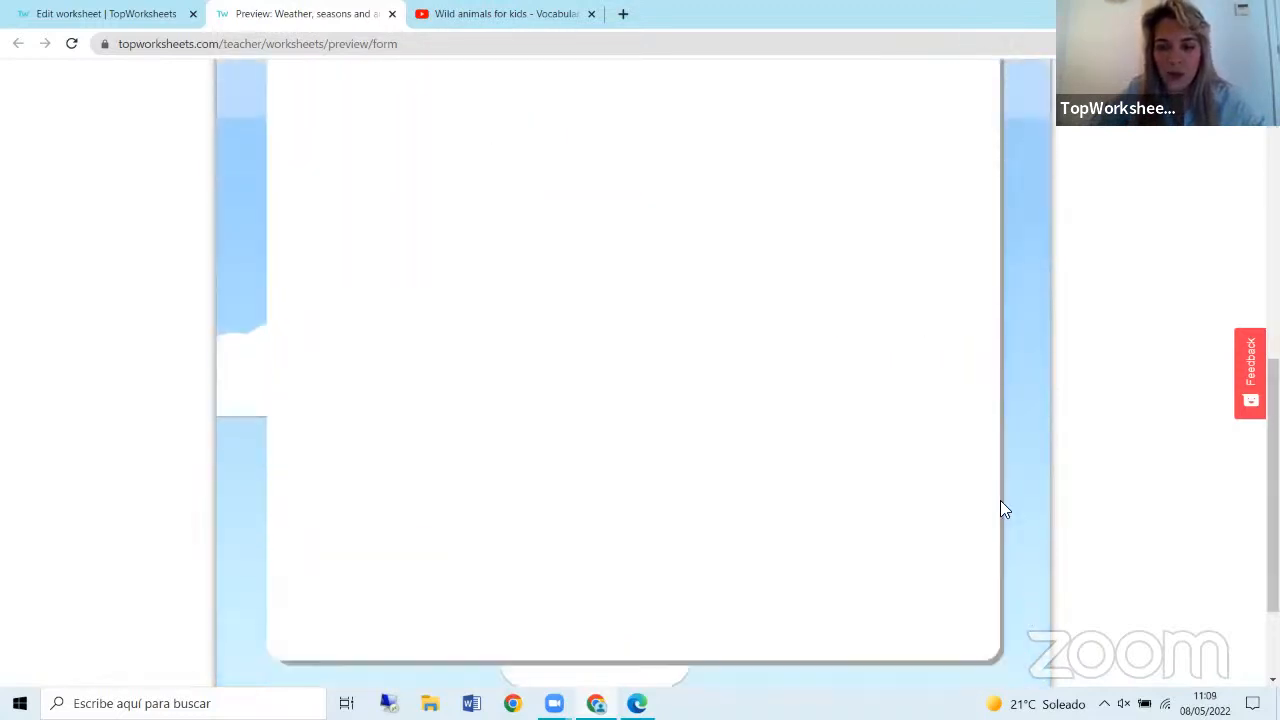
pyautogui.scroll(10, 614, 495)
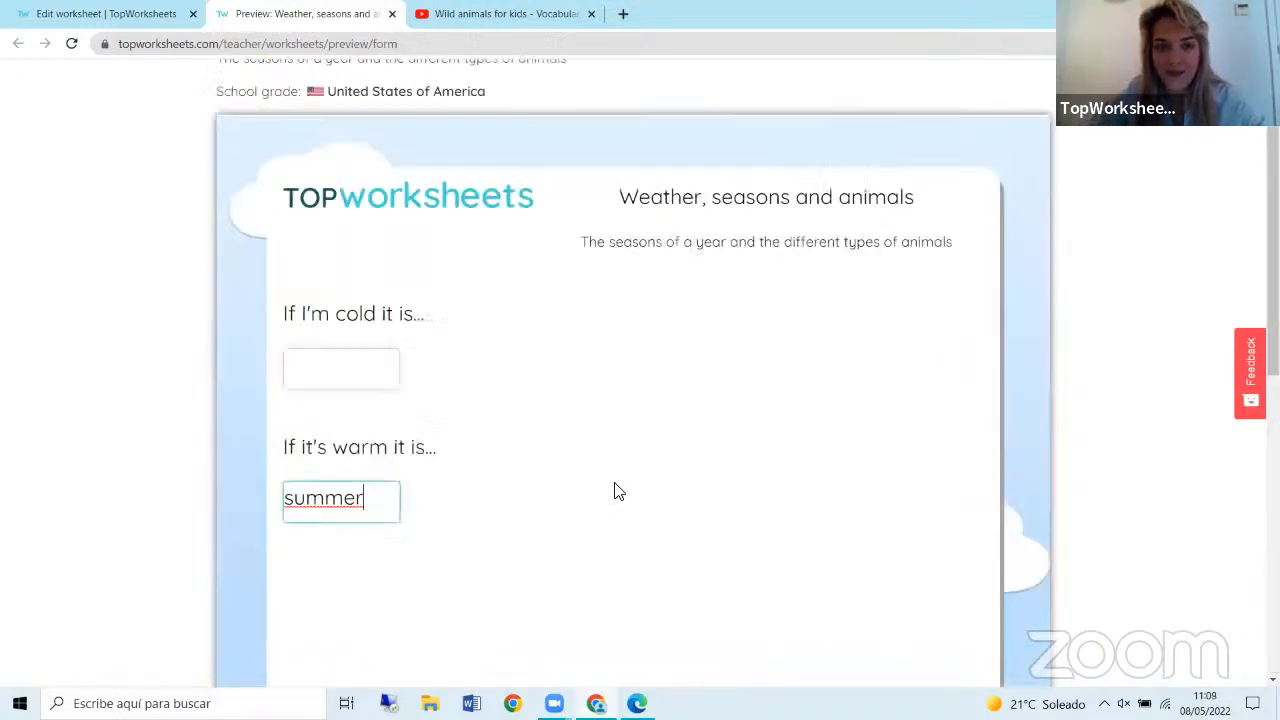
pyautogui.click(391, 14)
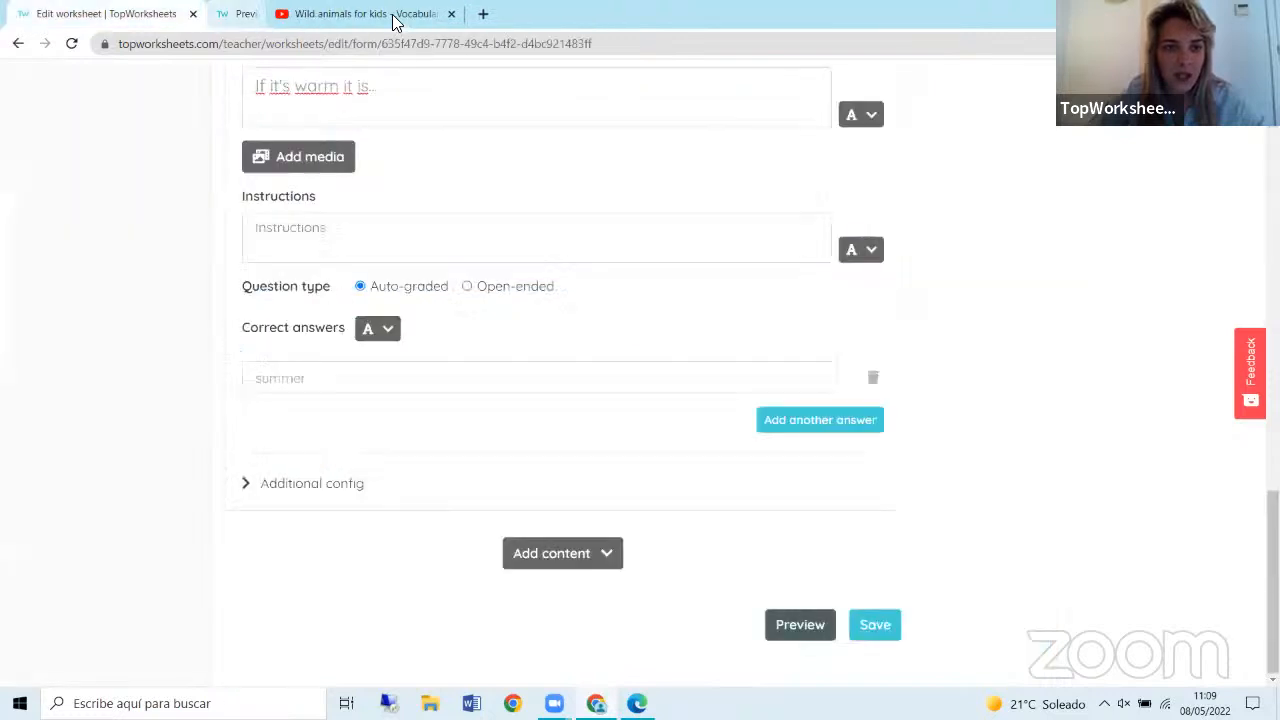
# Add a Dropdown question with the text "When there are more flowers?" after the second written answer question.
pyautogui.click(583, 551)
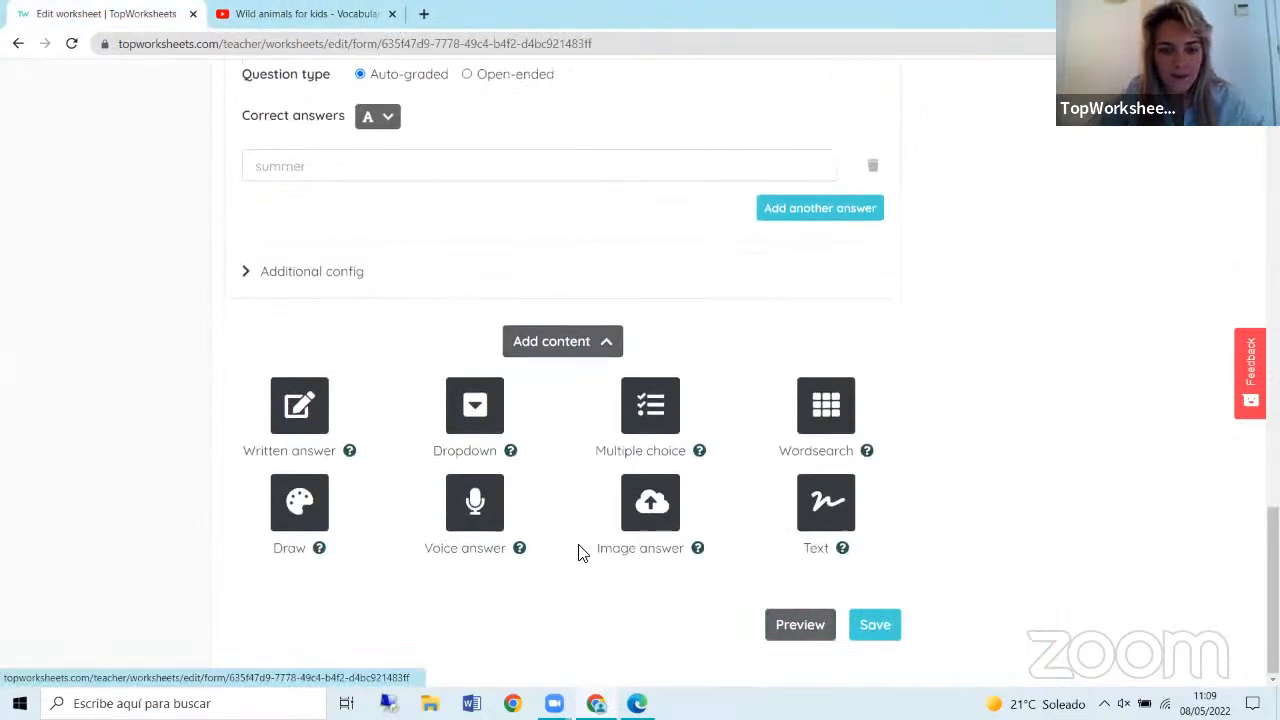
pyautogui.click(486, 410)
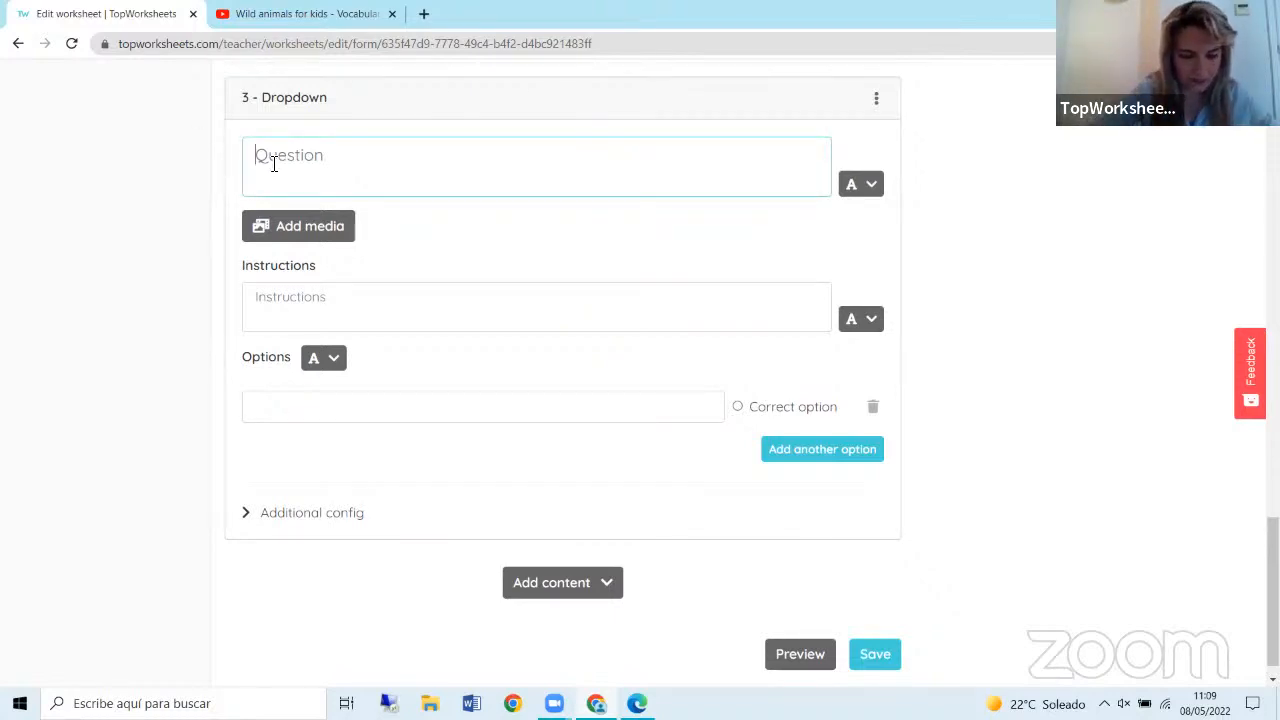
pyautogui.write('When')
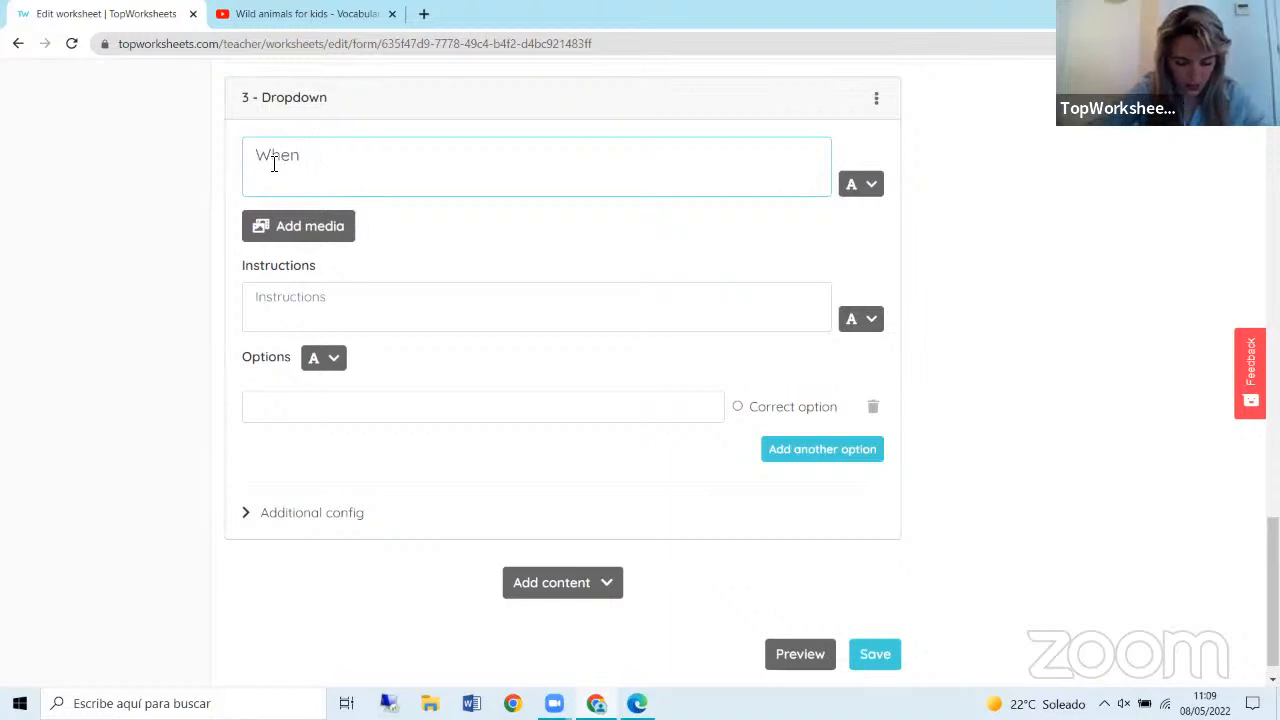
pyautogui.write(' there a')
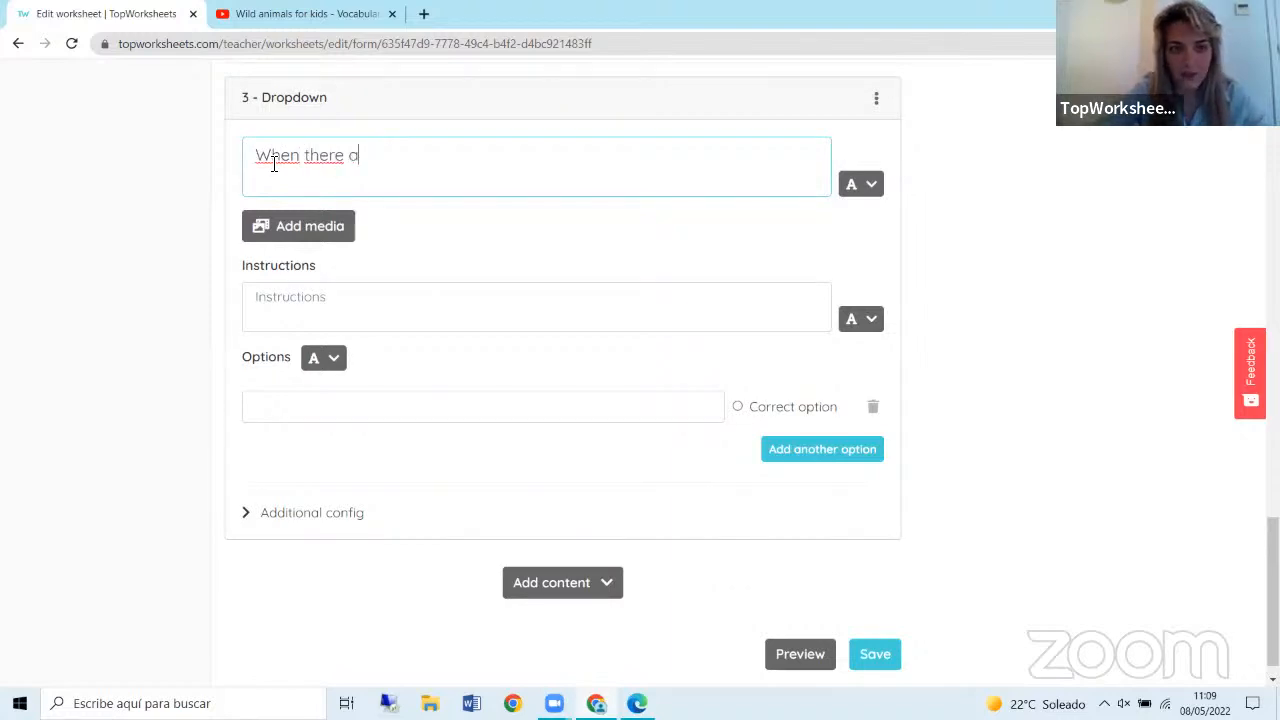
pyautogui.write('re more flowers?')
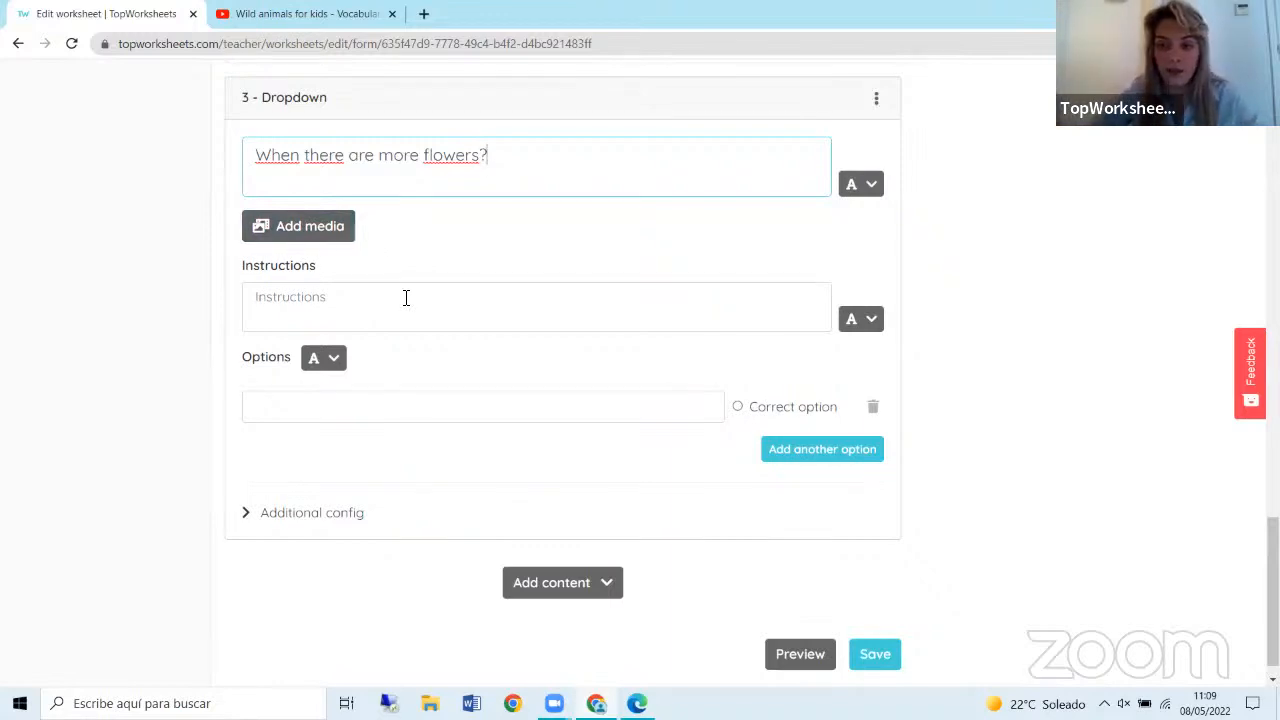
# Give the "When there are more flowers?" question the options spring, summer and winter, with spring marked as the correct one.
pyautogui.click(364, 404)
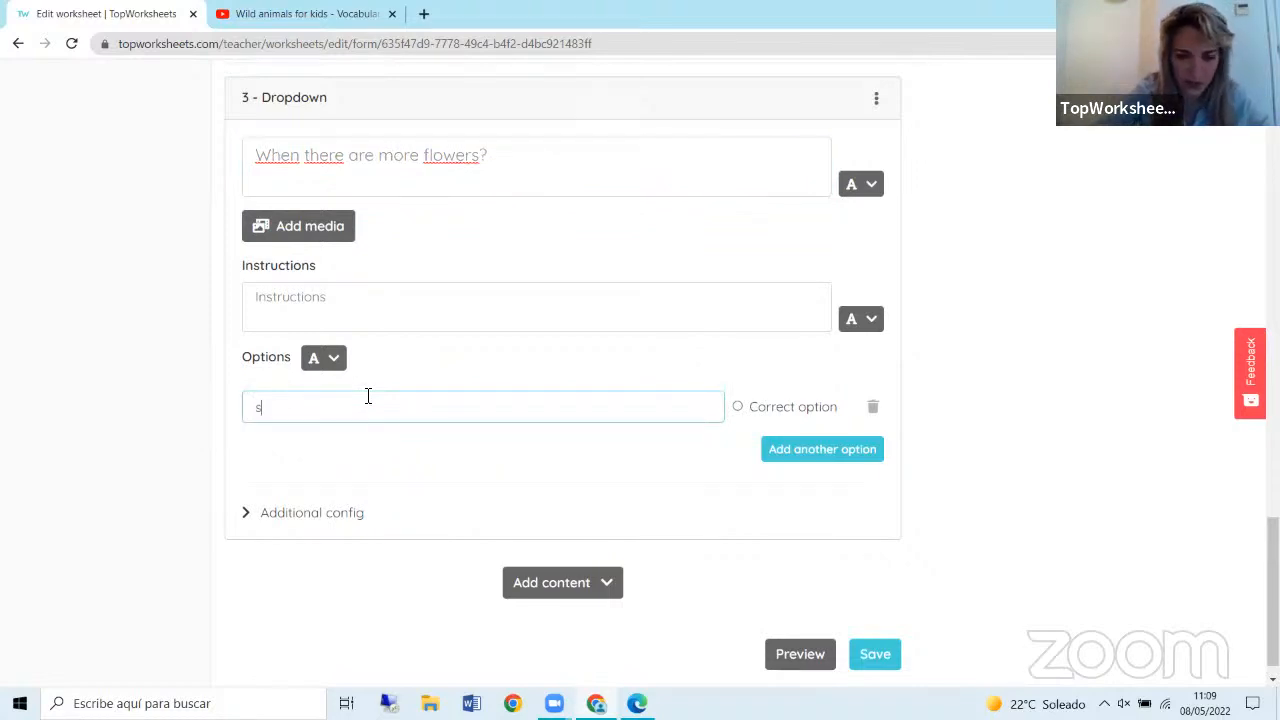
pyautogui.write('spring')
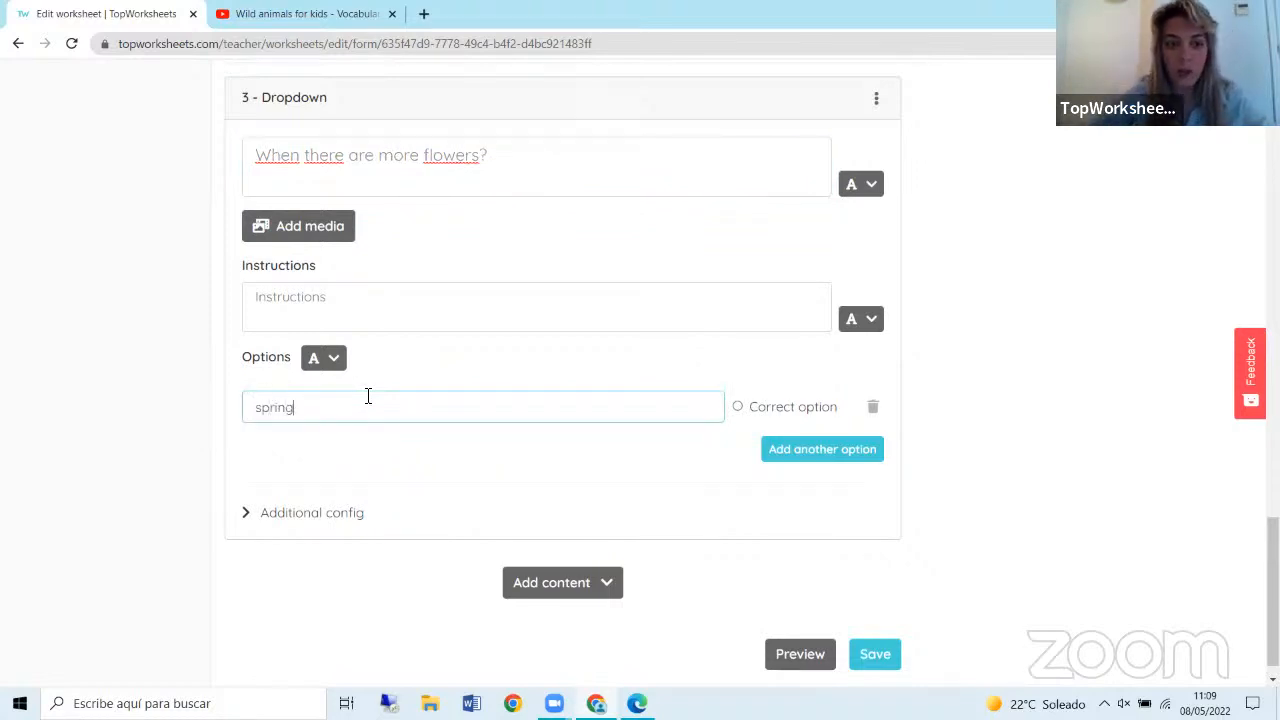
pyautogui.click(737, 410)
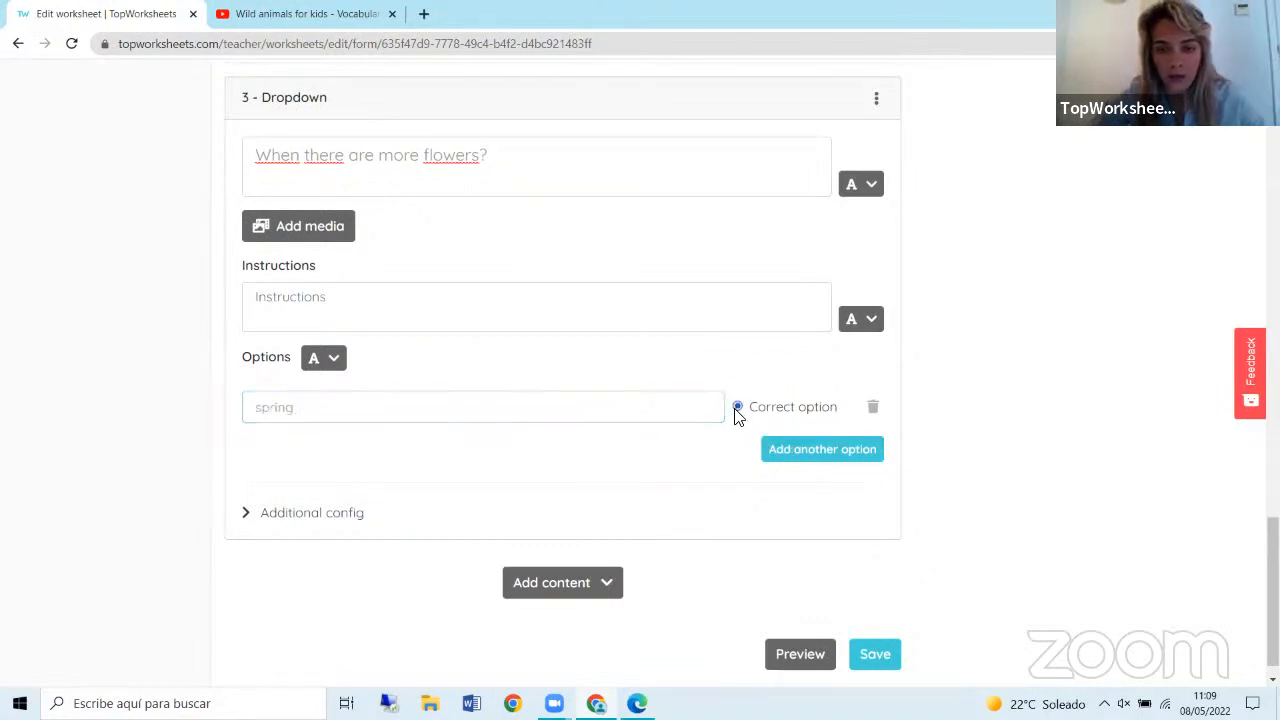
pyautogui.click(818, 452)
pyautogui.click(604, 445)
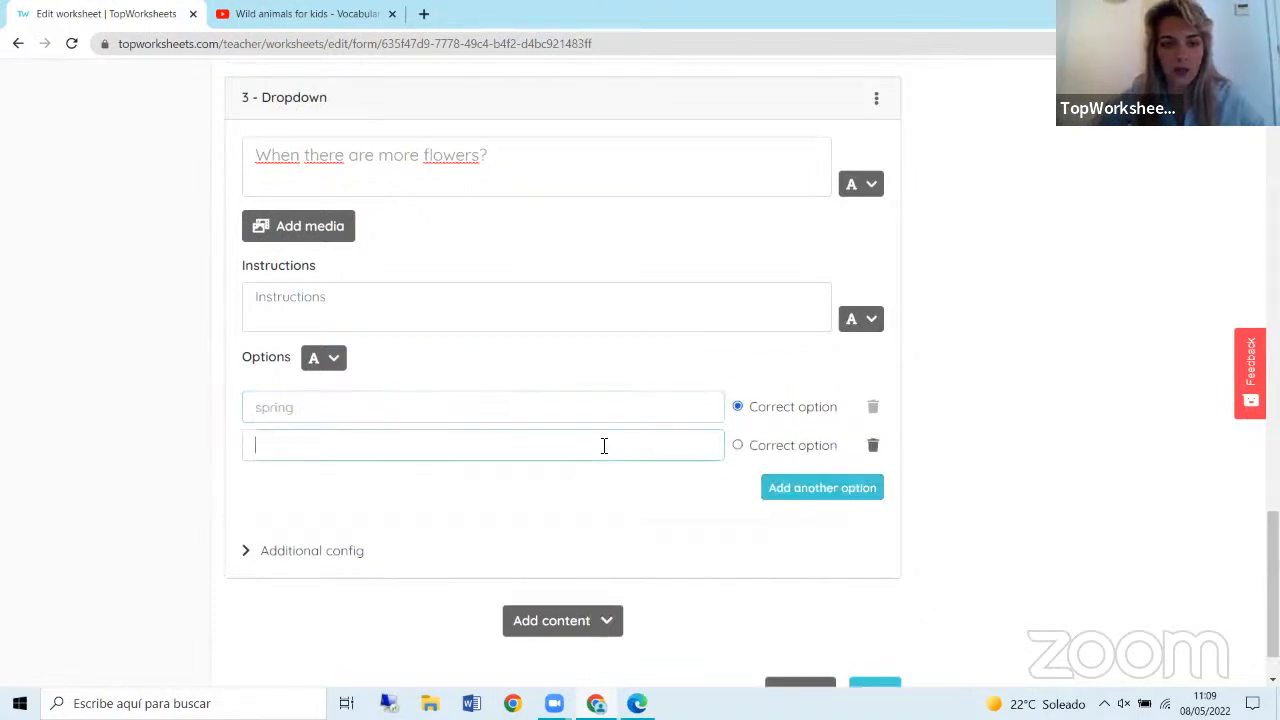
pyautogui.write('summer')
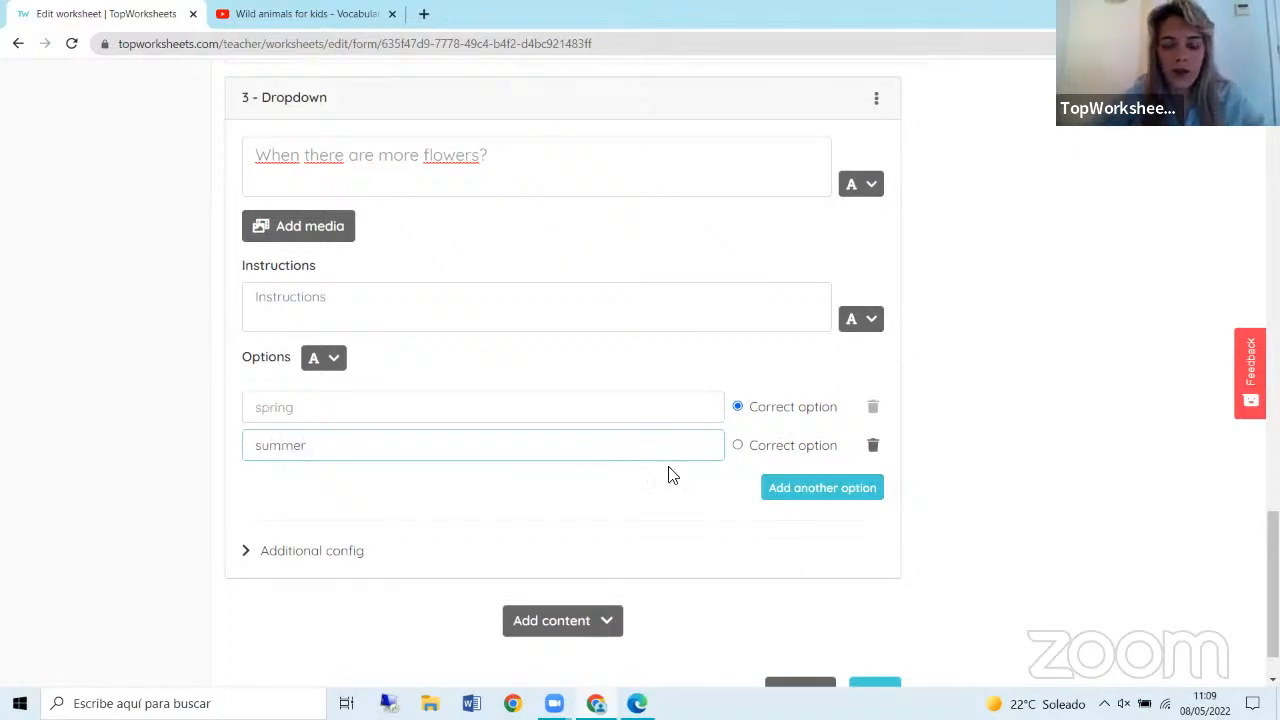
pyautogui.click(785, 500)
pyautogui.click(350, 485)
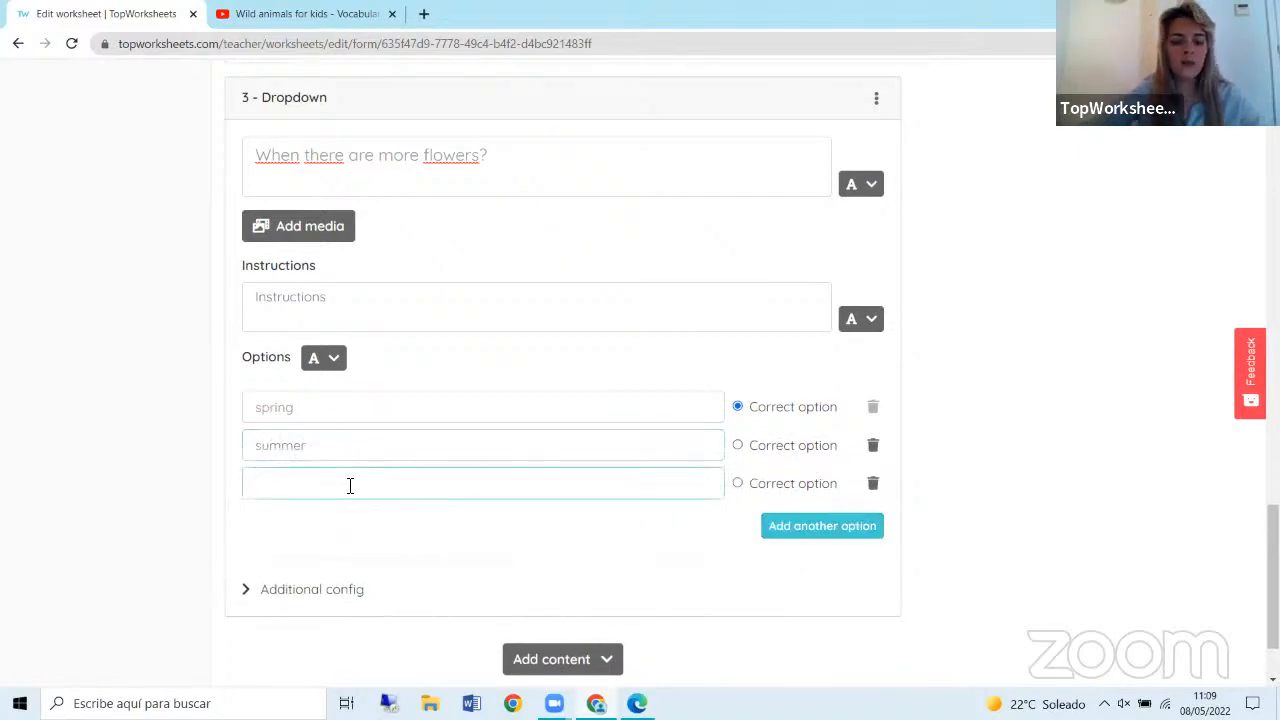
pyautogui.write('winter')
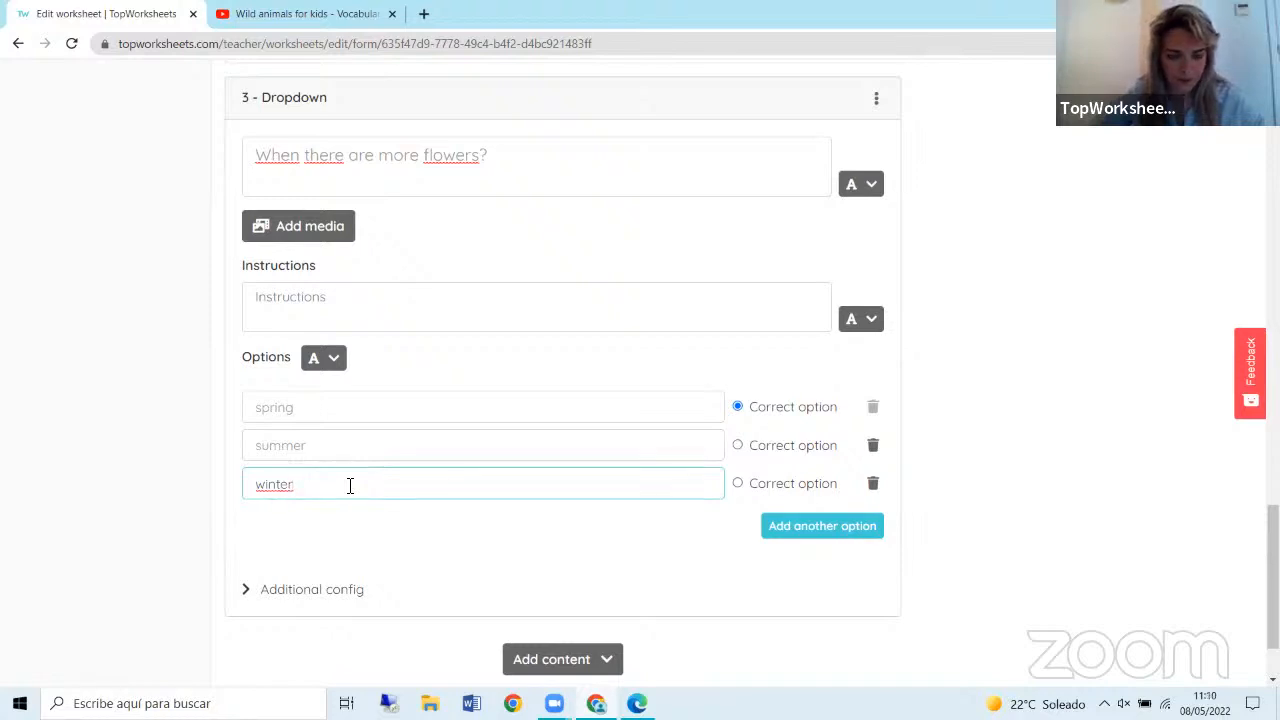
# Add a second Dropdown question with the text "When does normally snow?" after the flowers question.
pyautogui.scroll(-2, 350, 488)
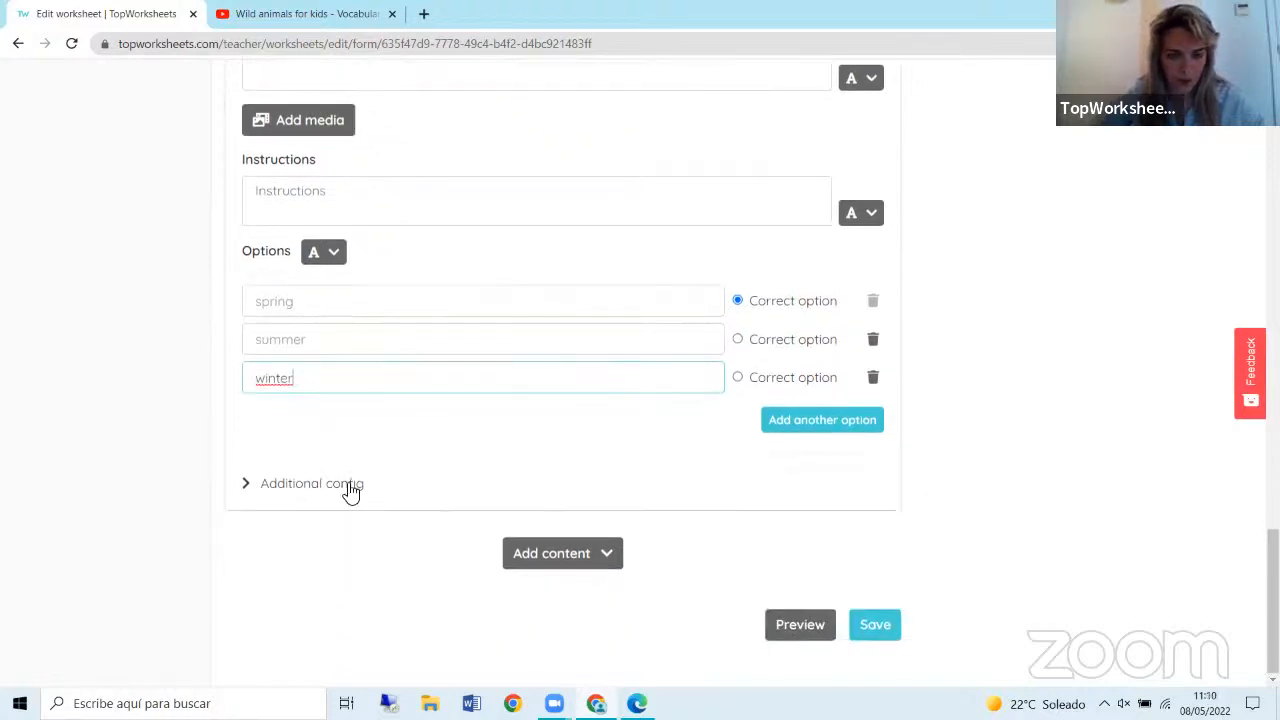
pyautogui.click(551, 566)
pyautogui.click(490, 410)
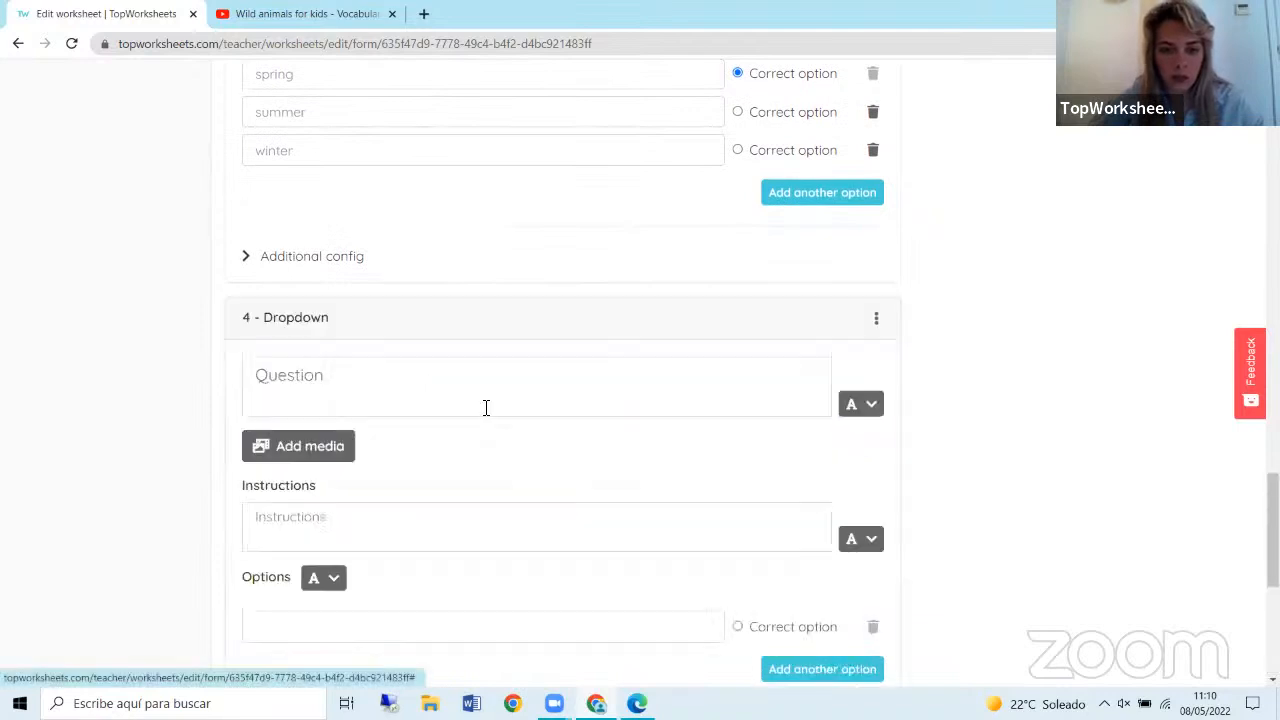
pyautogui.scroll(-1, 486, 407)
pyautogui.click(424, 280)
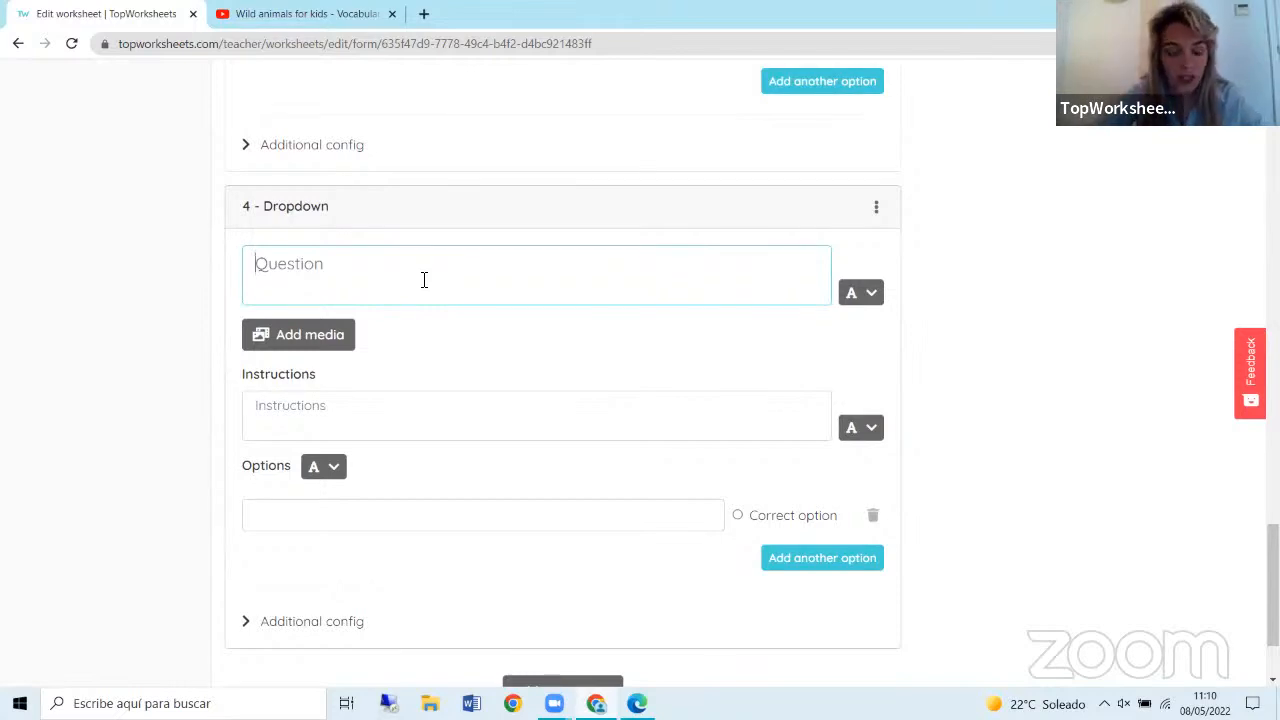
pyautogui.write('When')
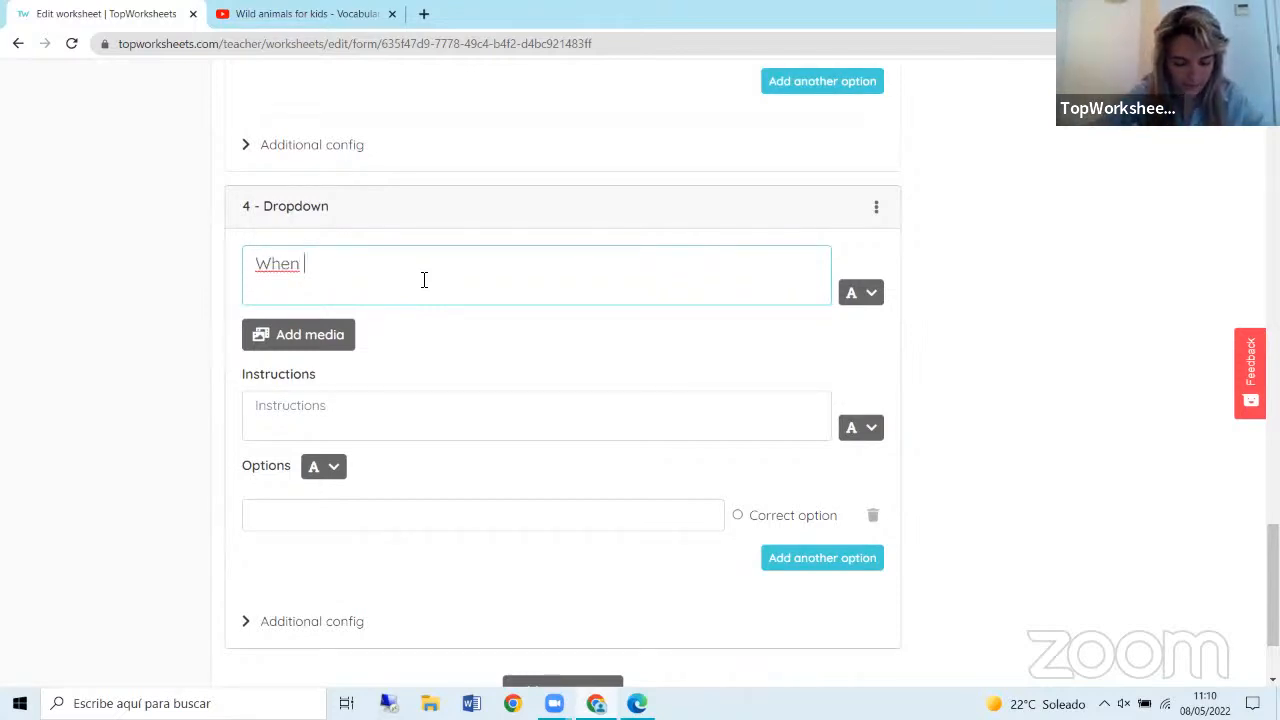
pyautogui.write(' does nor')
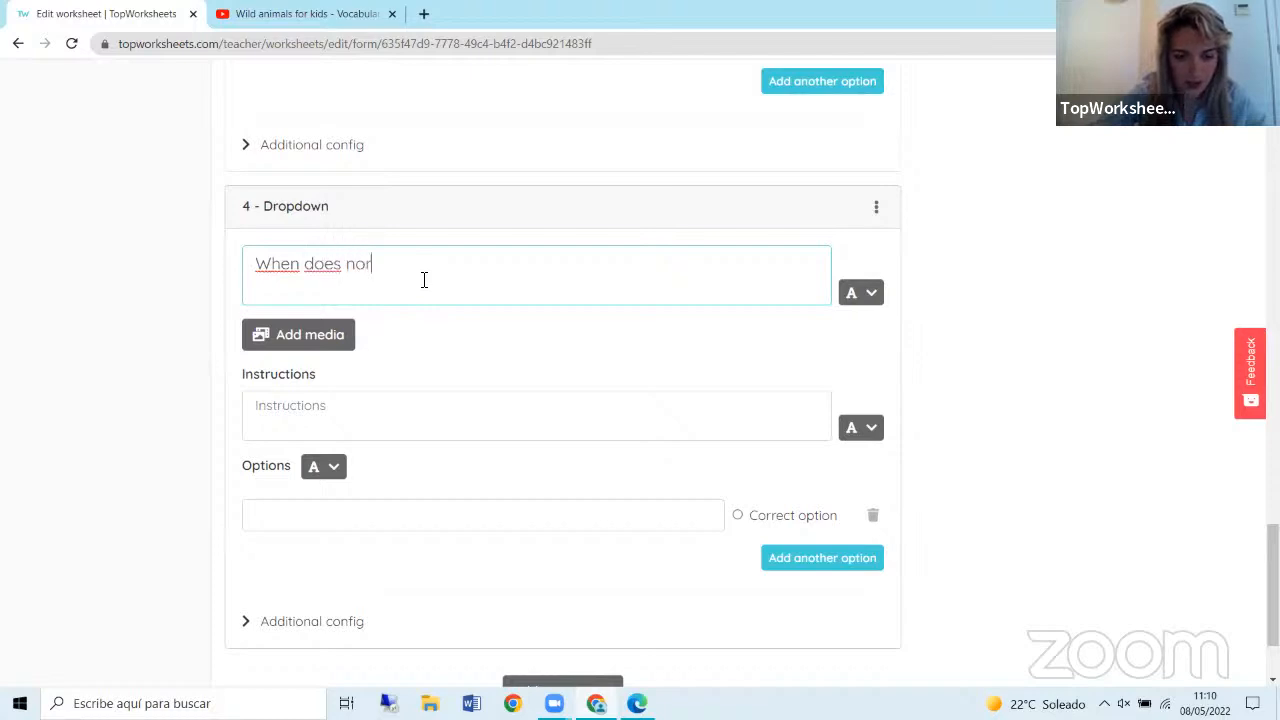
pyautogui.write('mally snow?')
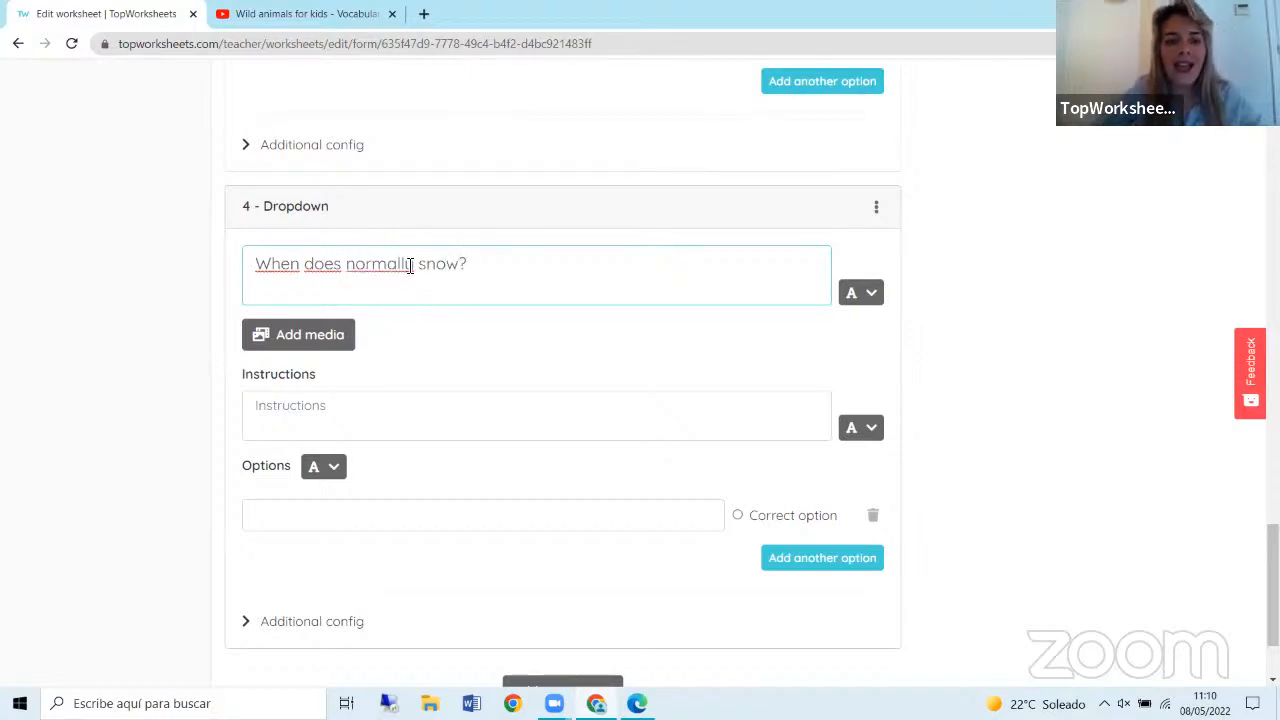
# Give the "When does normally snow?" question the options summer, autumn and winter, with winter marked as the correct one.
pyautogui.scroll(-2, 384, 360)
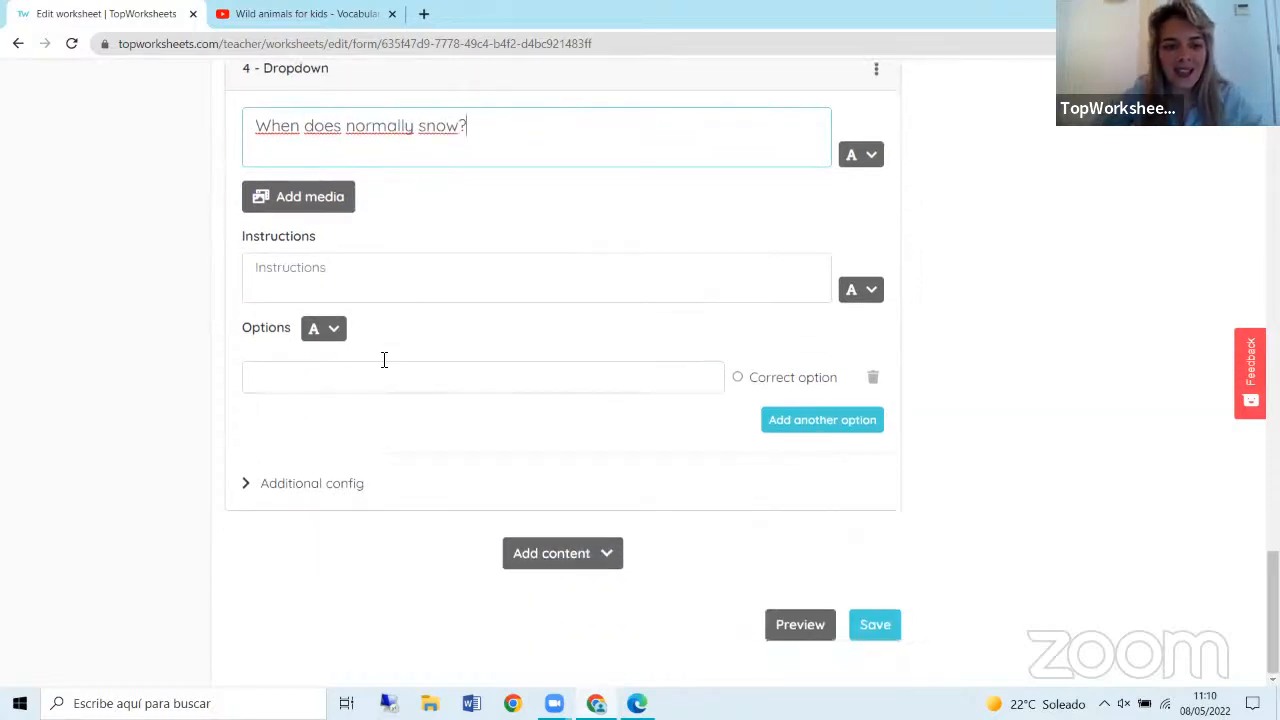
pyautogui.click(360, 388)
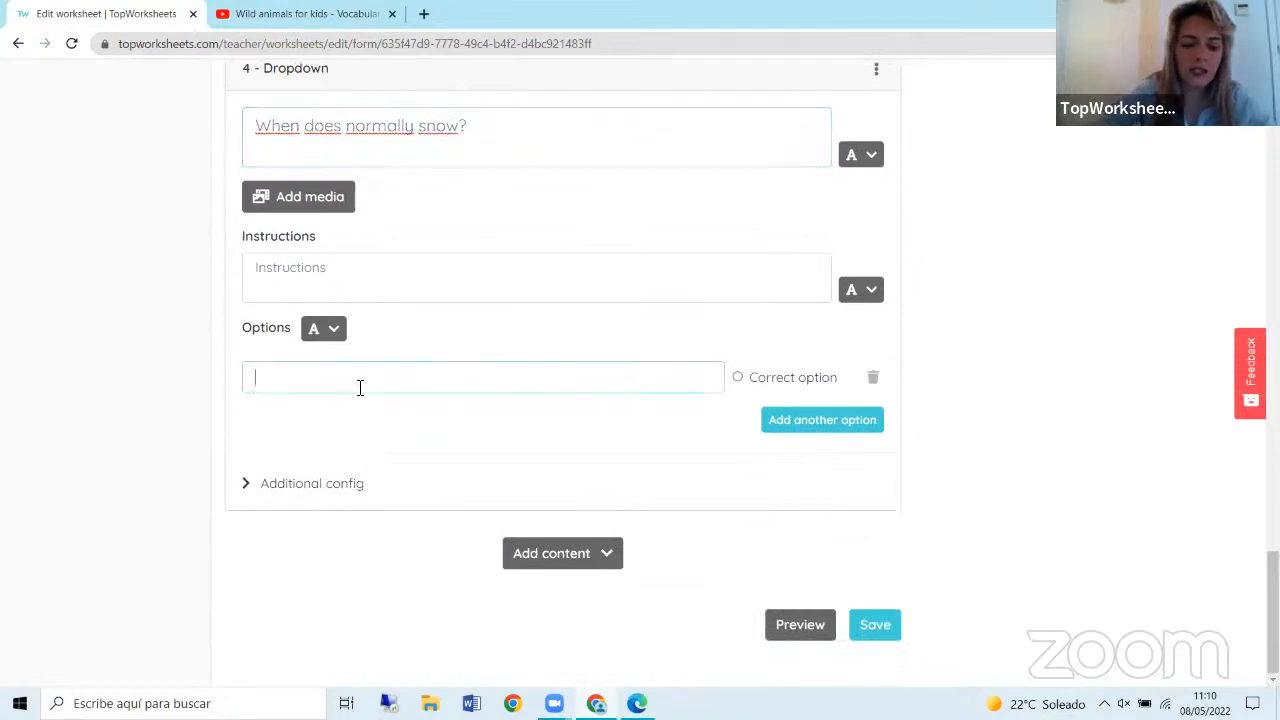
pyautogui.write('summer')
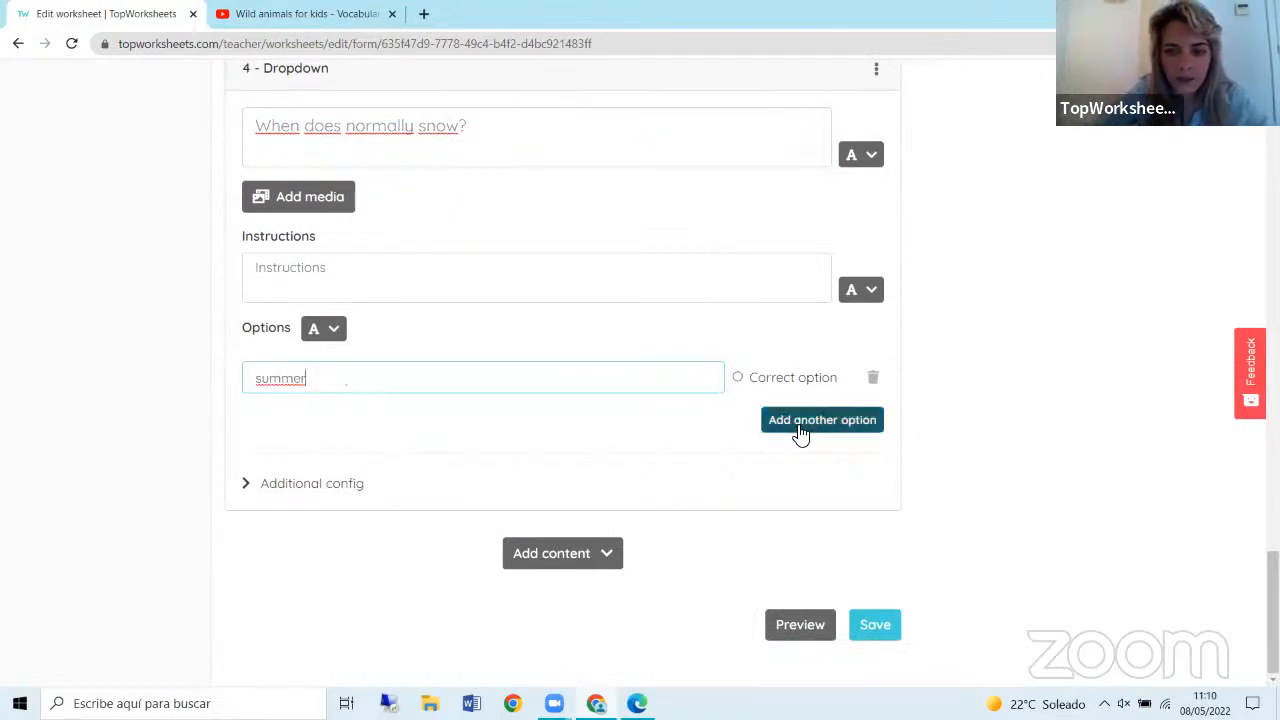
pyautogui.click(800, 432)
pyautogui.click(489, 423)
pyautogui.write('au')
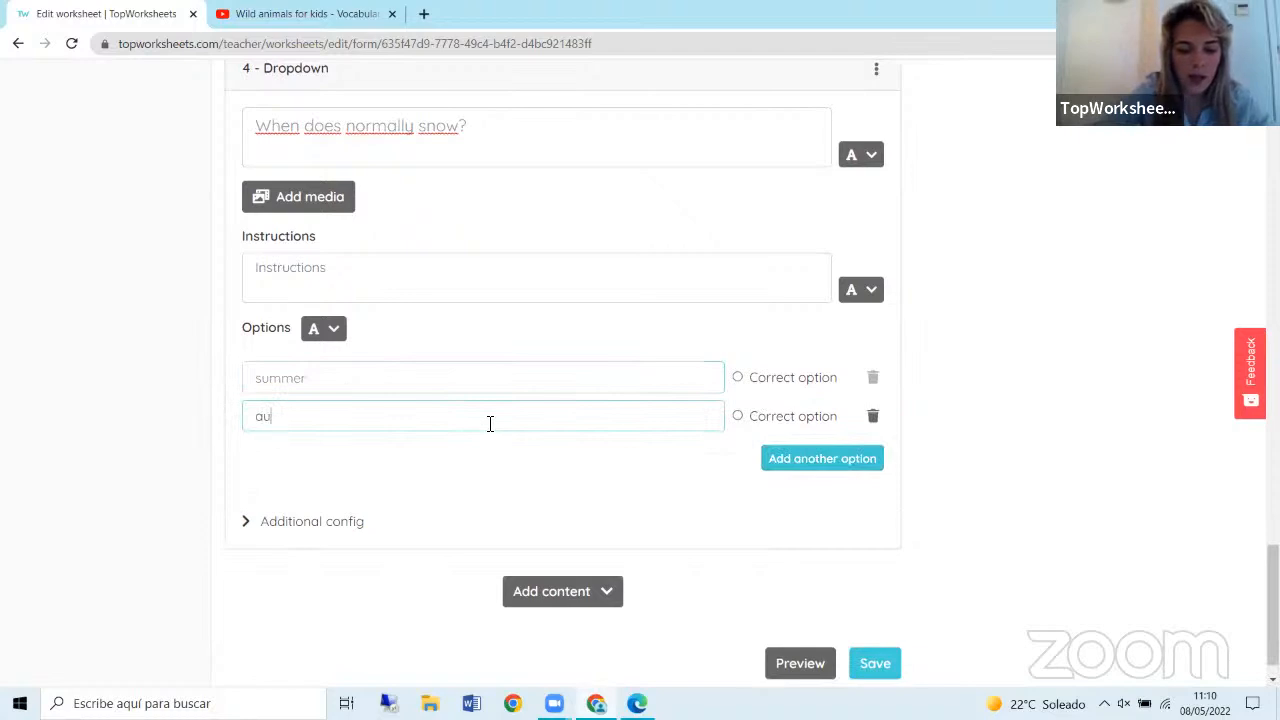
pyautogui.write('tumn')
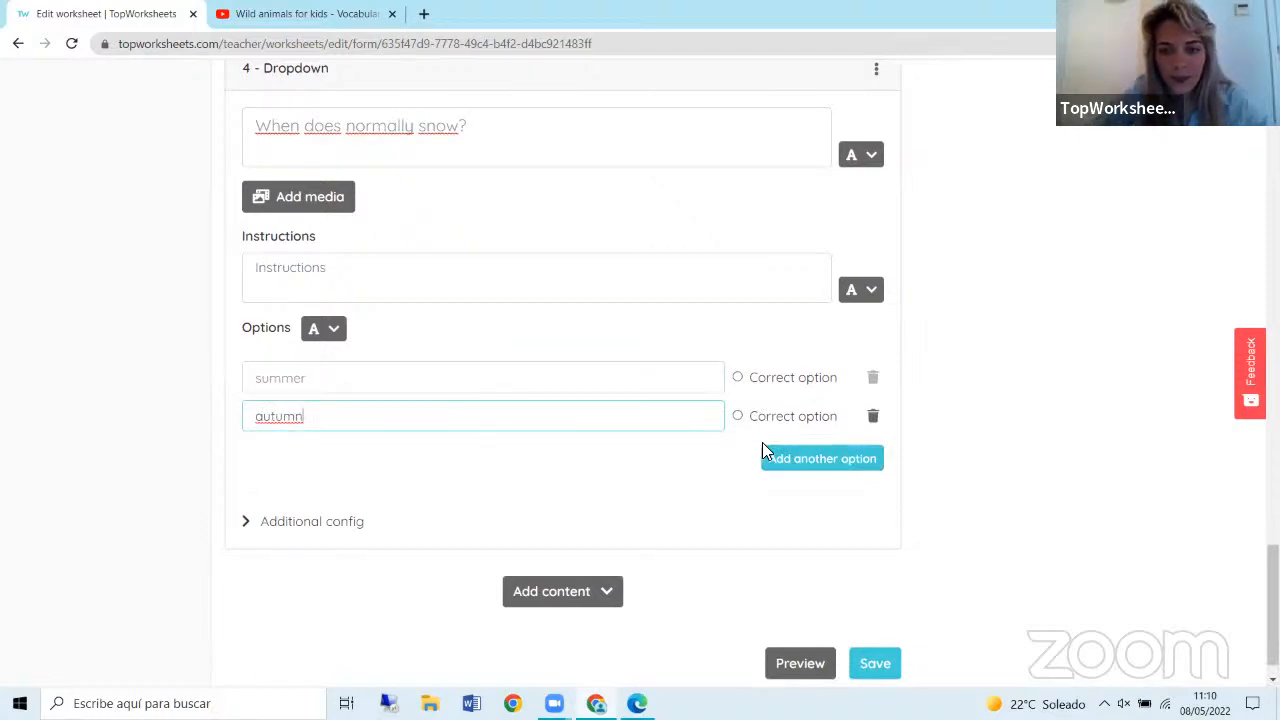
pyautogui.click(768, 455)
pyautogui.click(521, 457)
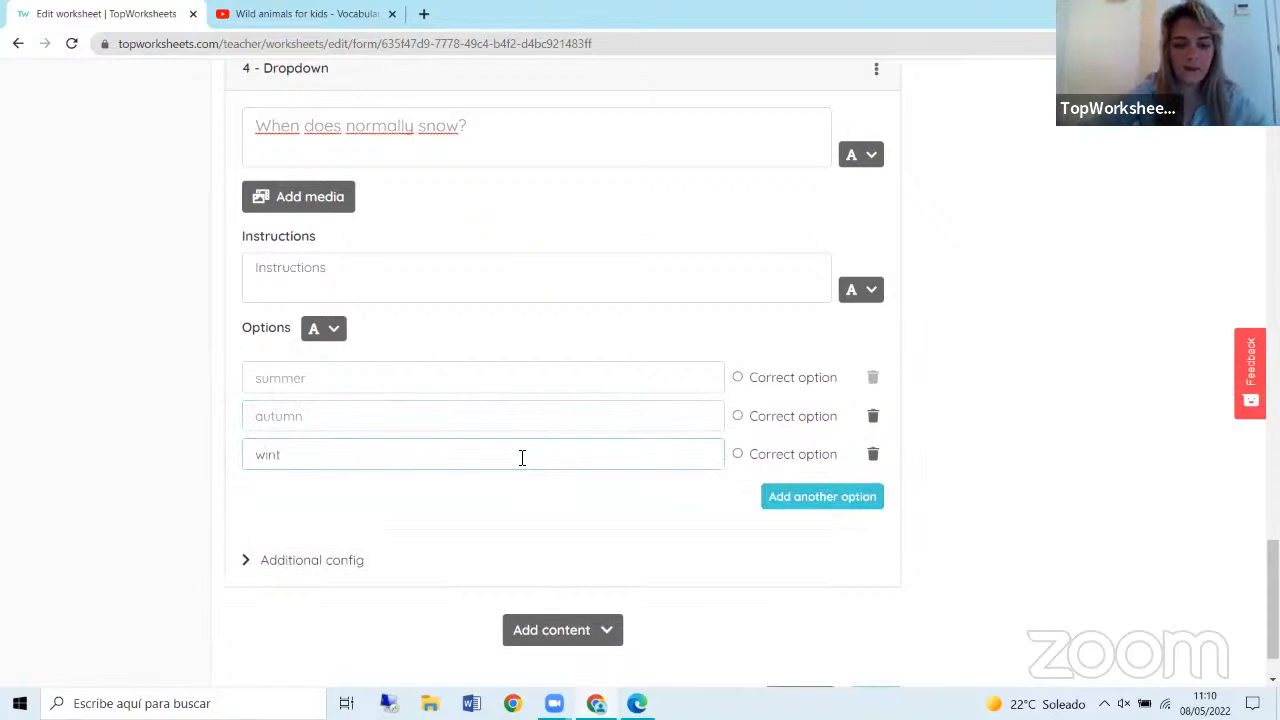
pyautogui.click(738, 455)
# Preview the worksheet, check the answer choices of both dropdown questions, and close the preview.
pyautogui.scroll(-1, 741, 460)
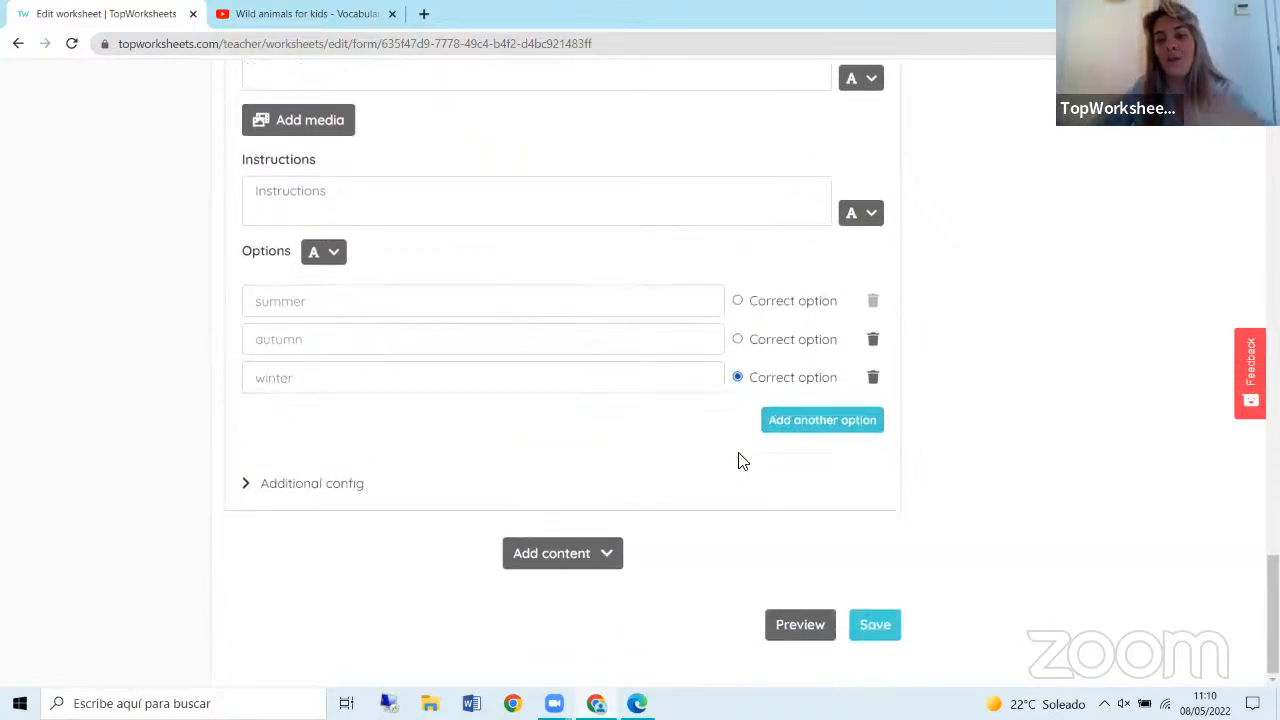
pyautogui.click(791, 628)
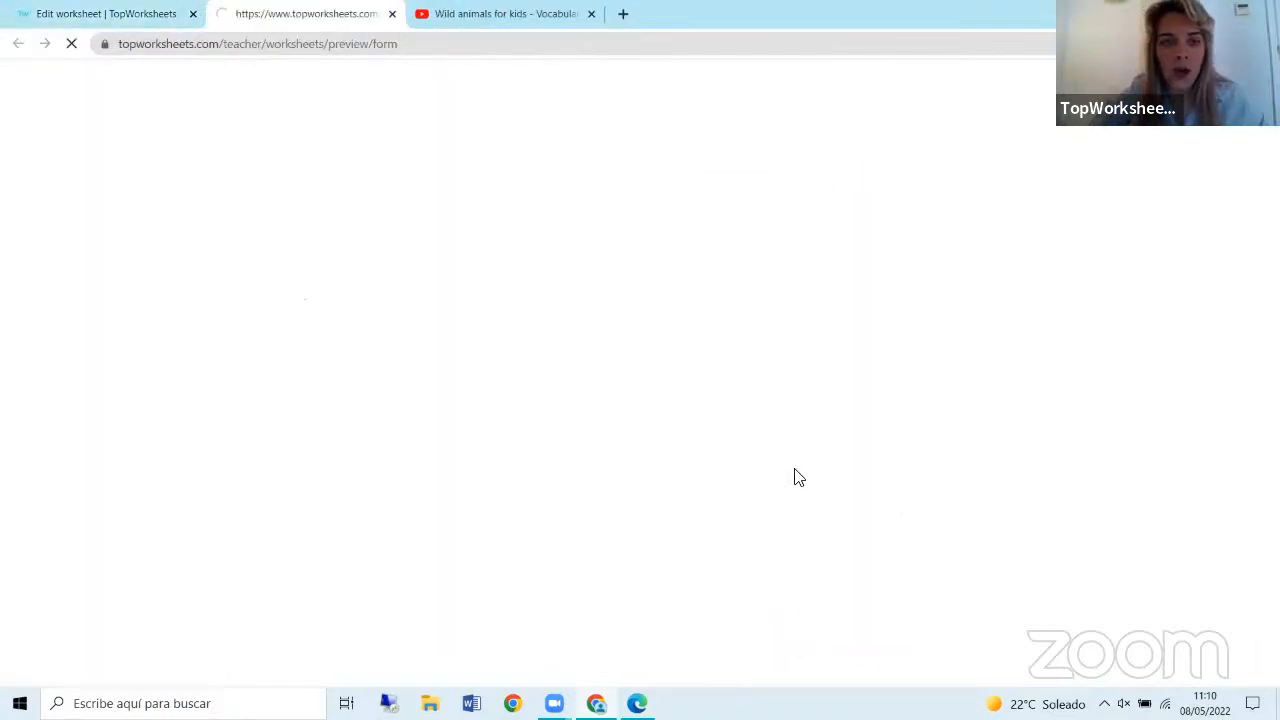
pyautogui.scroll(-3, 703, 383)
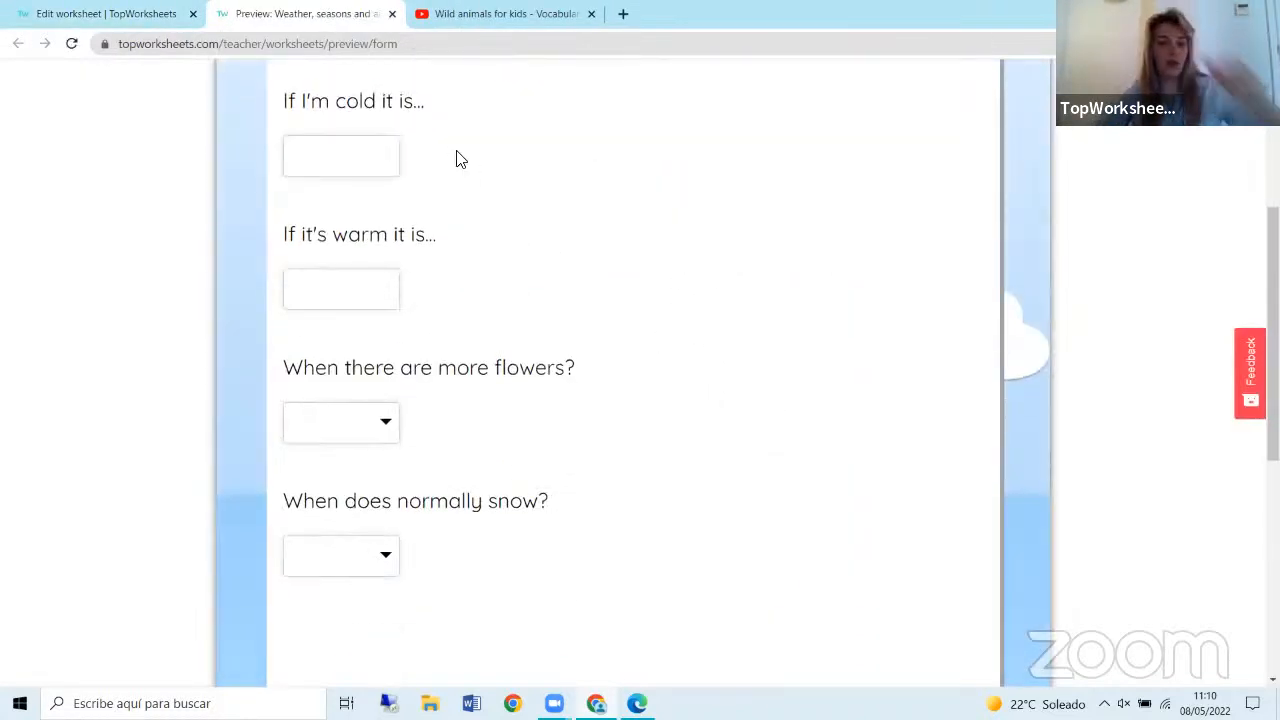
pyautogui.click(366, 436)
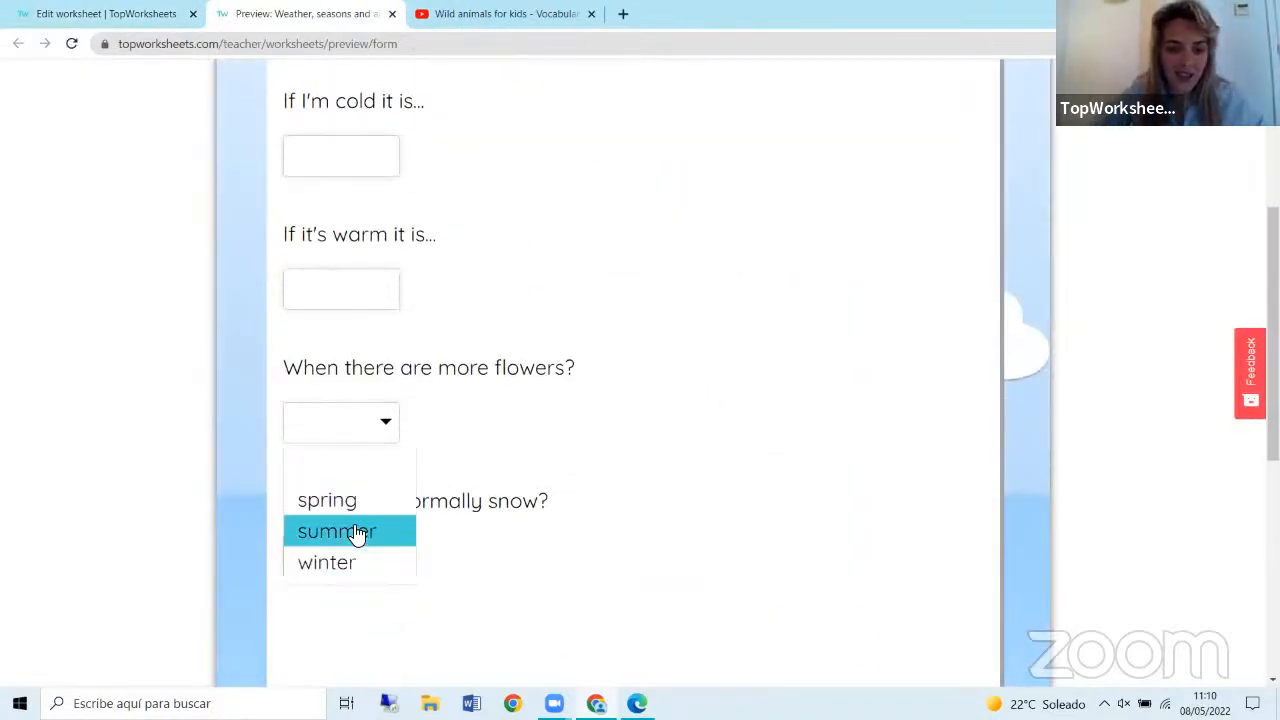
pyautogui.click(422, 505)
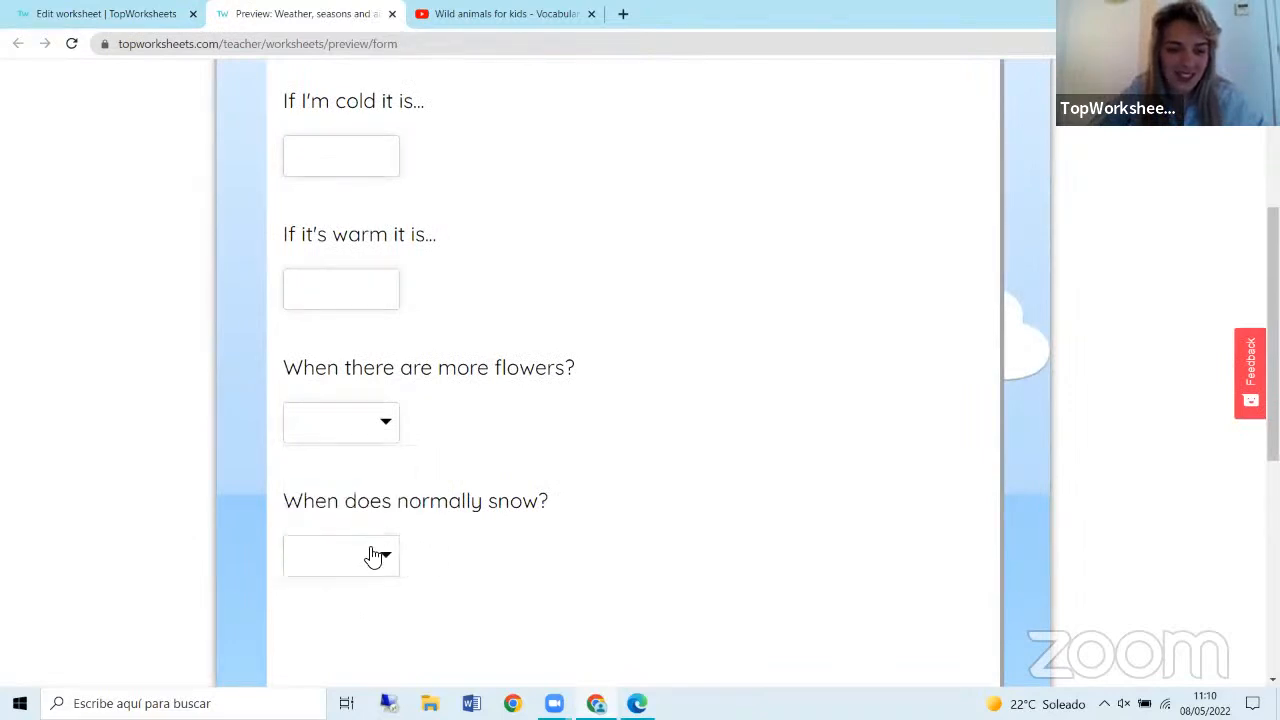
pyautogui.click(374, 556)
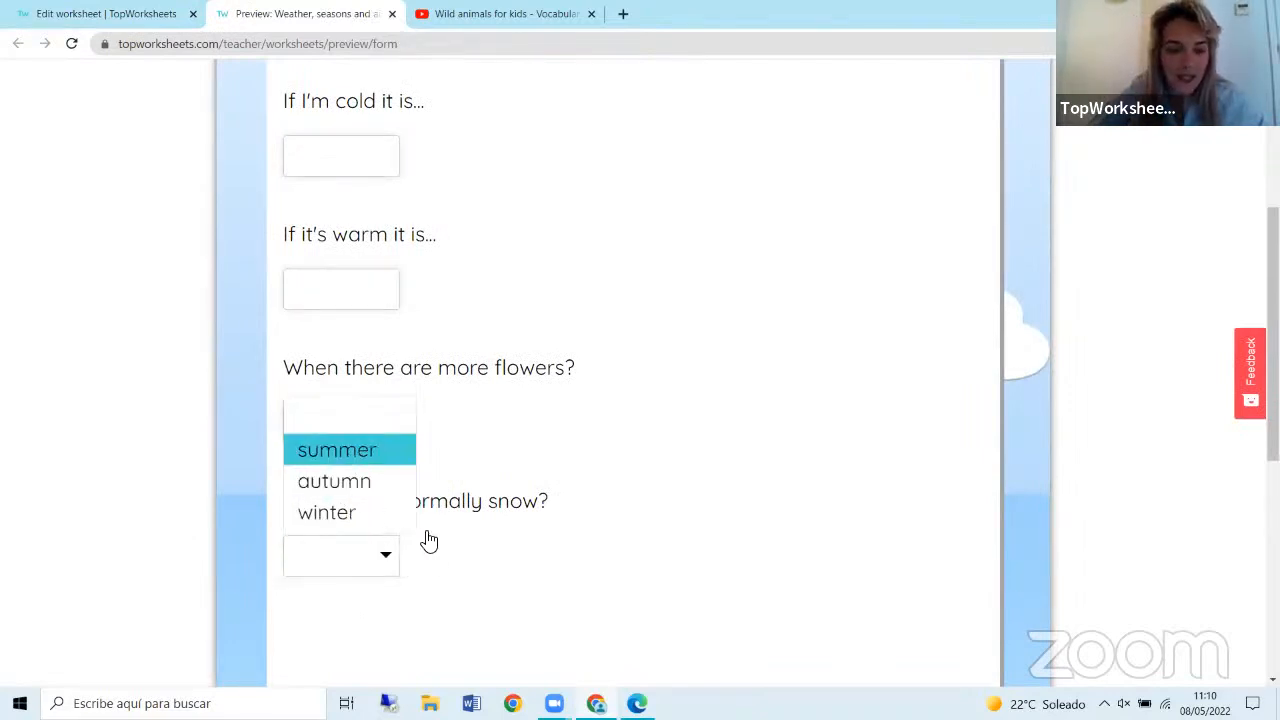
pyautogui.scroll(-2, 514, 400)
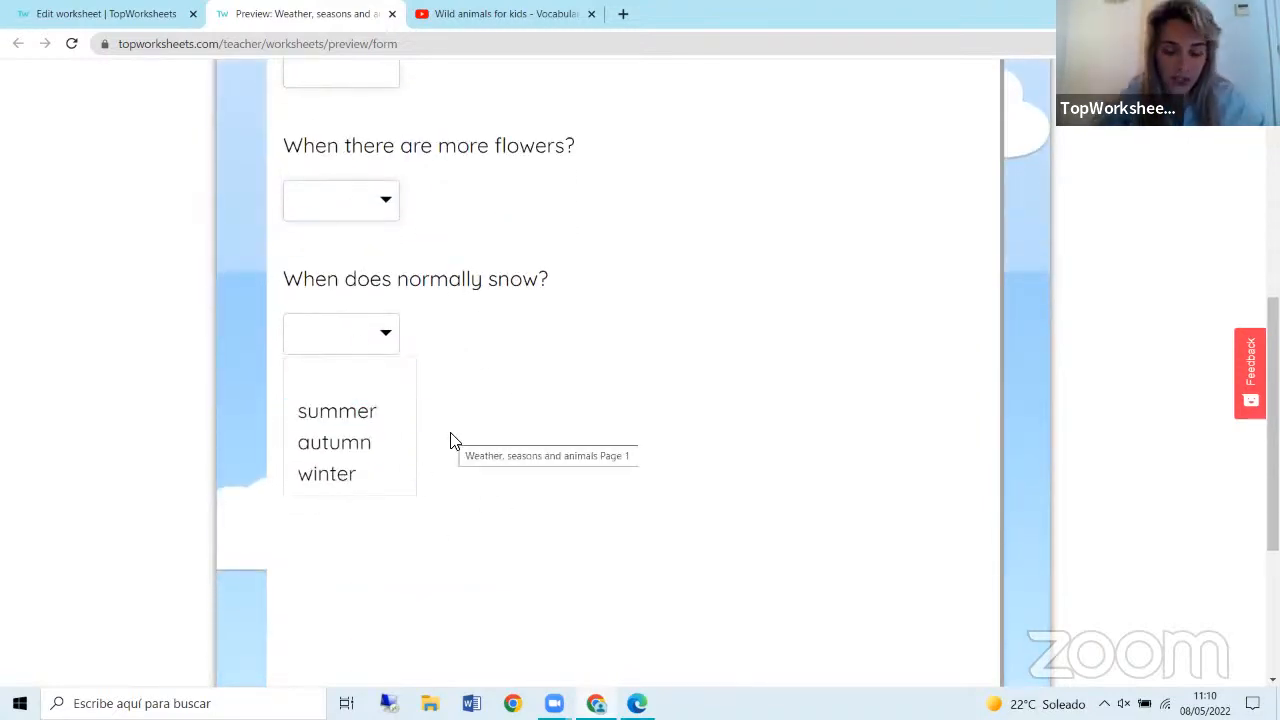
pyautogui.scroll(7, 436, 430)
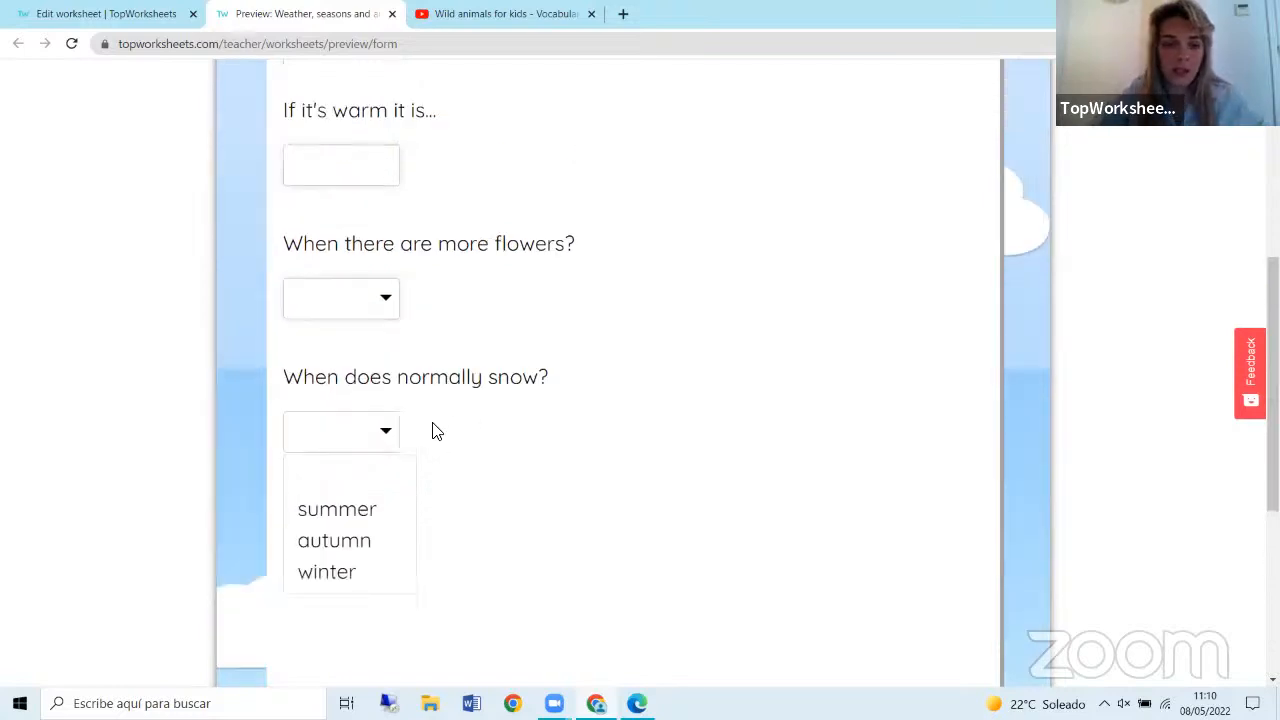
pyautogui.scroll(-10, 436, 427)
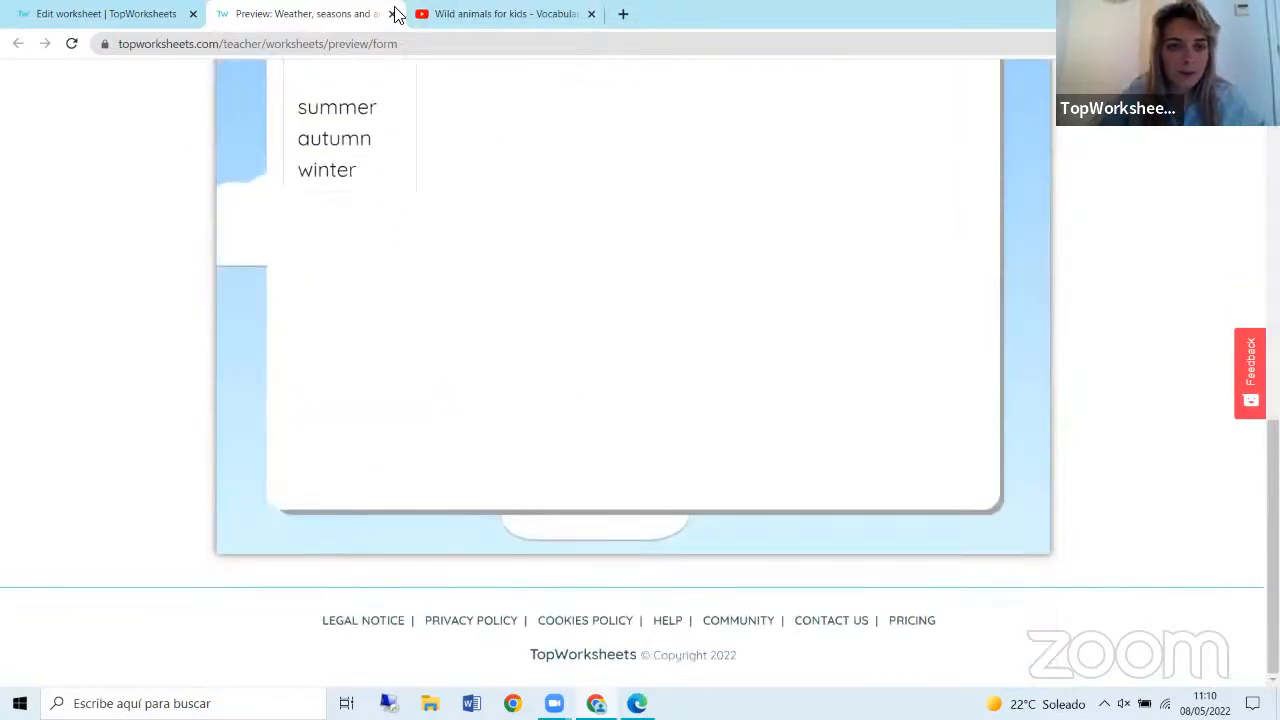
pyautogui.click(391, 14)
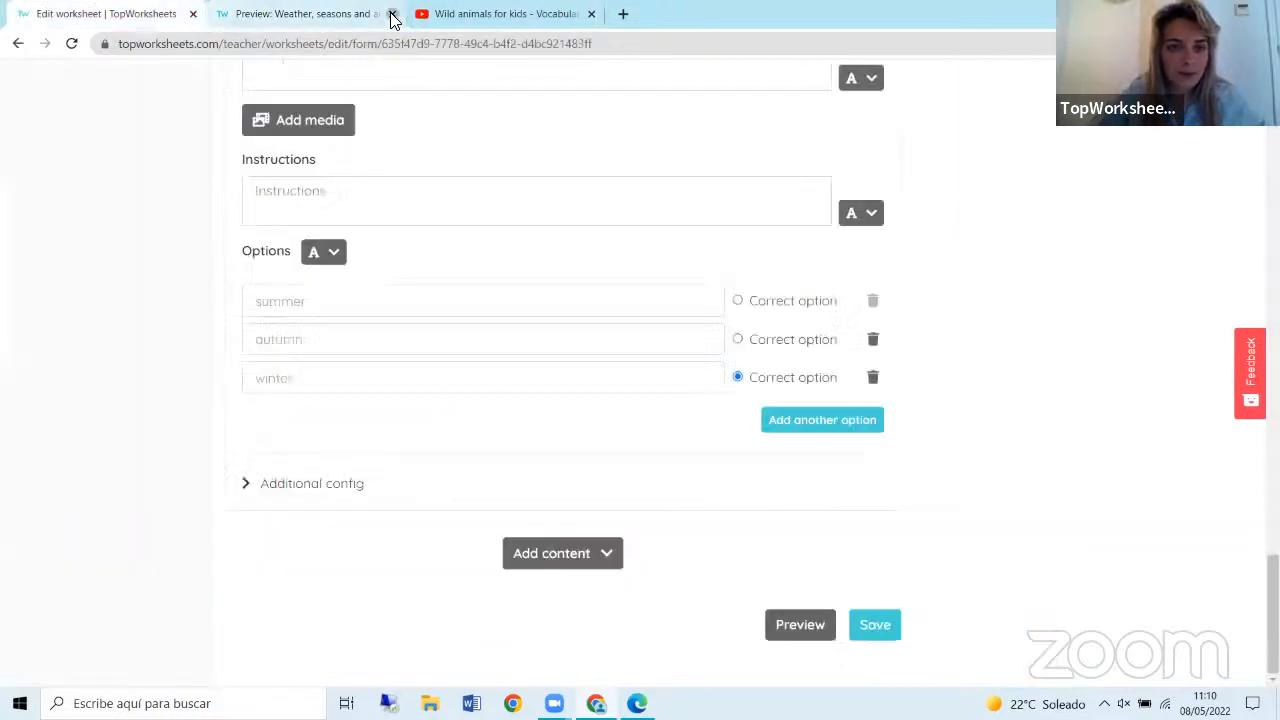
# Add a multiple choice question of the Checkbox type with the text "What animal is this one?" after the snow question.
pyautogui.click(594, 563)
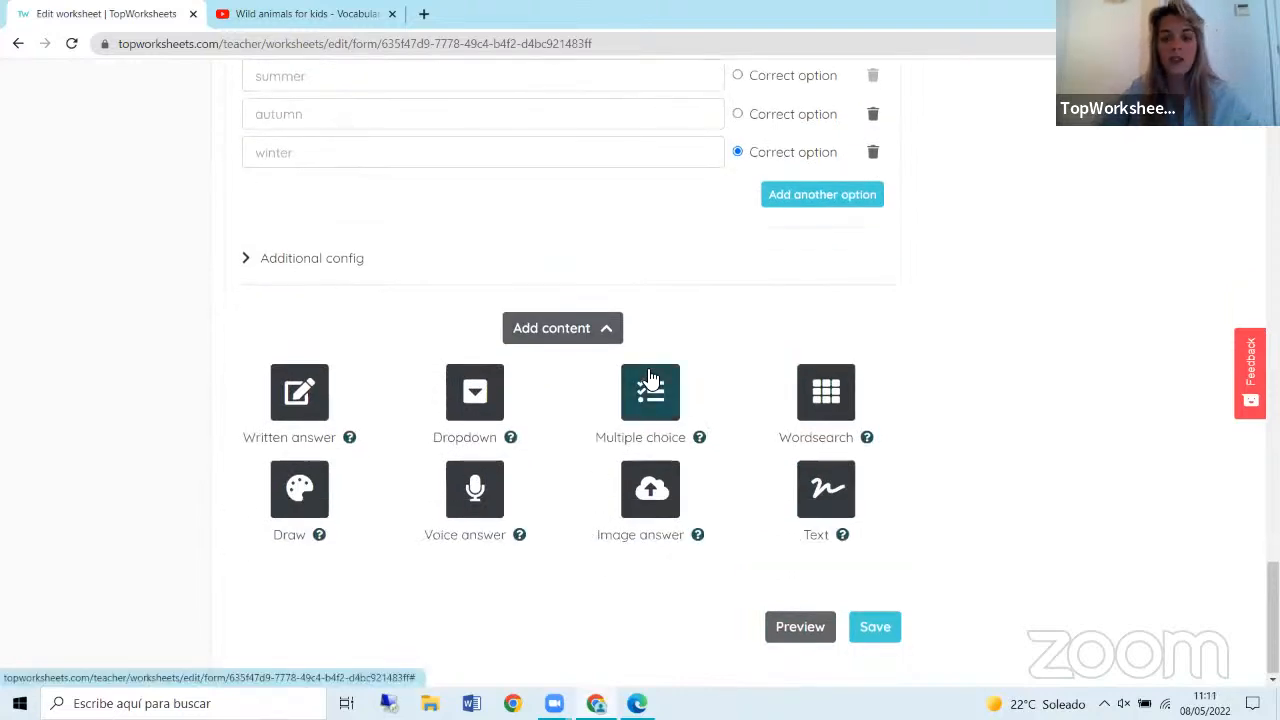
pyautogui.click(650, 378)
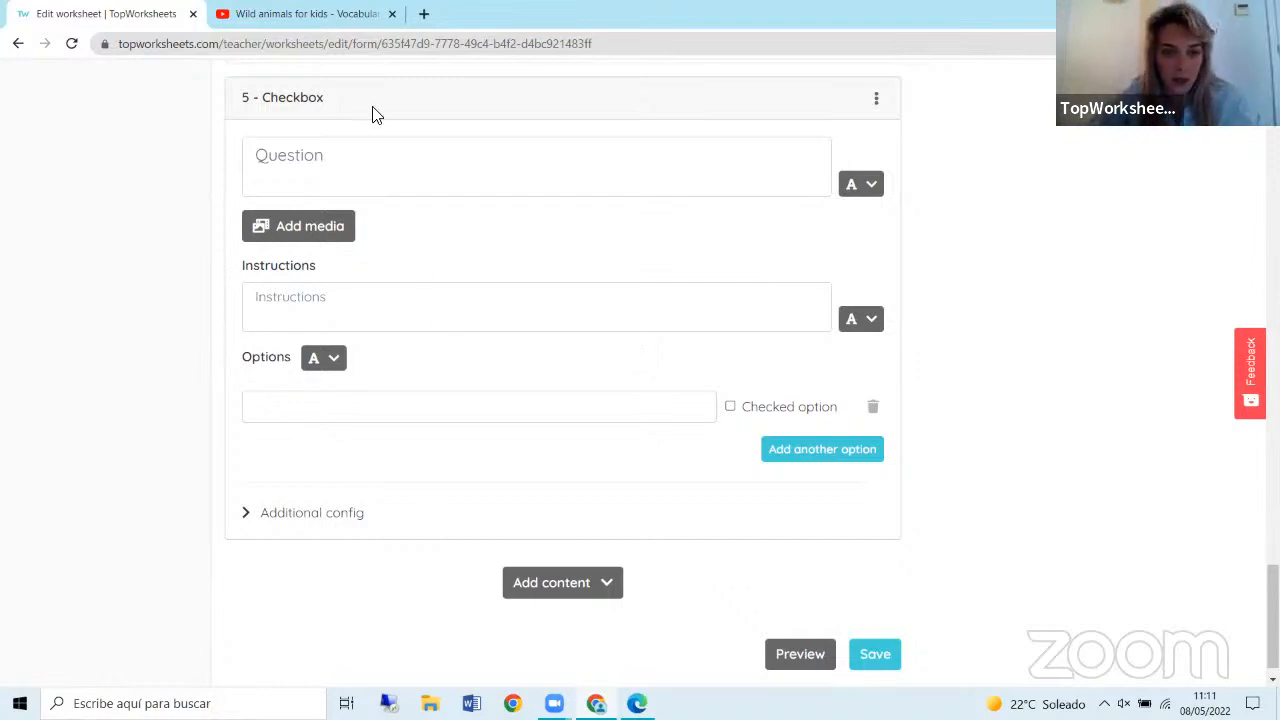
pyautogui.click(372, 152)
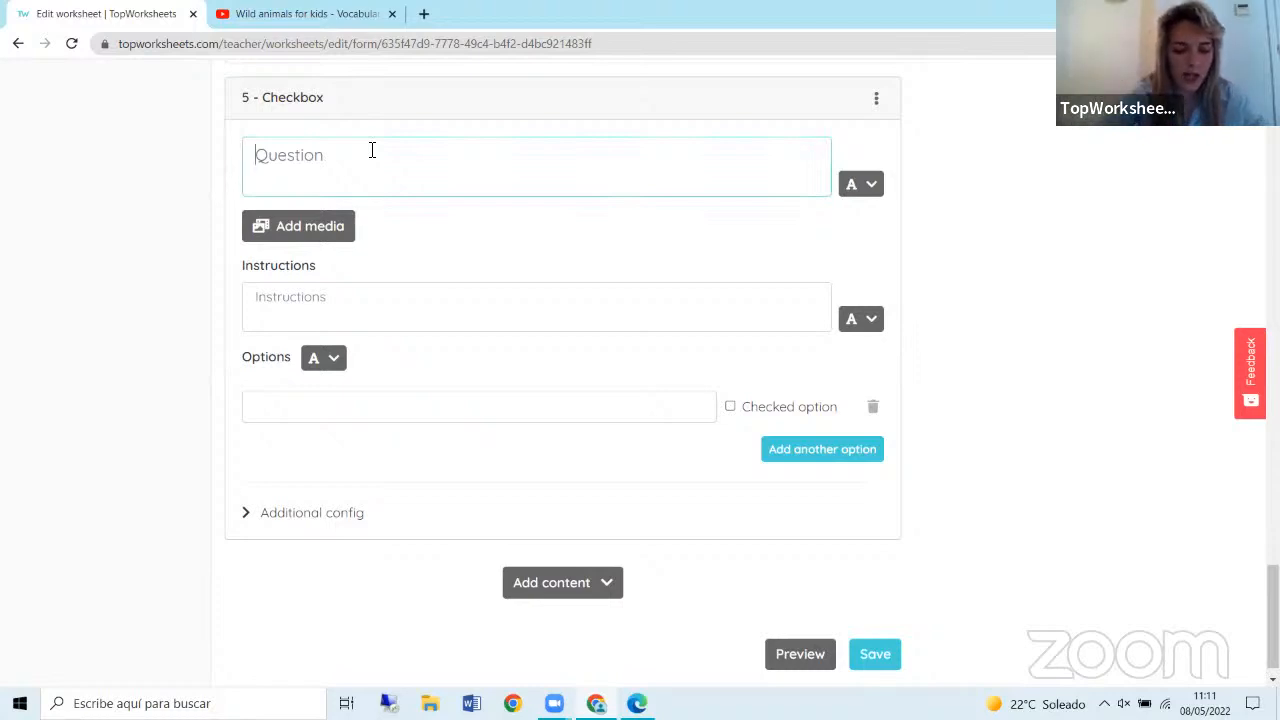
pyautogui.write('What an')
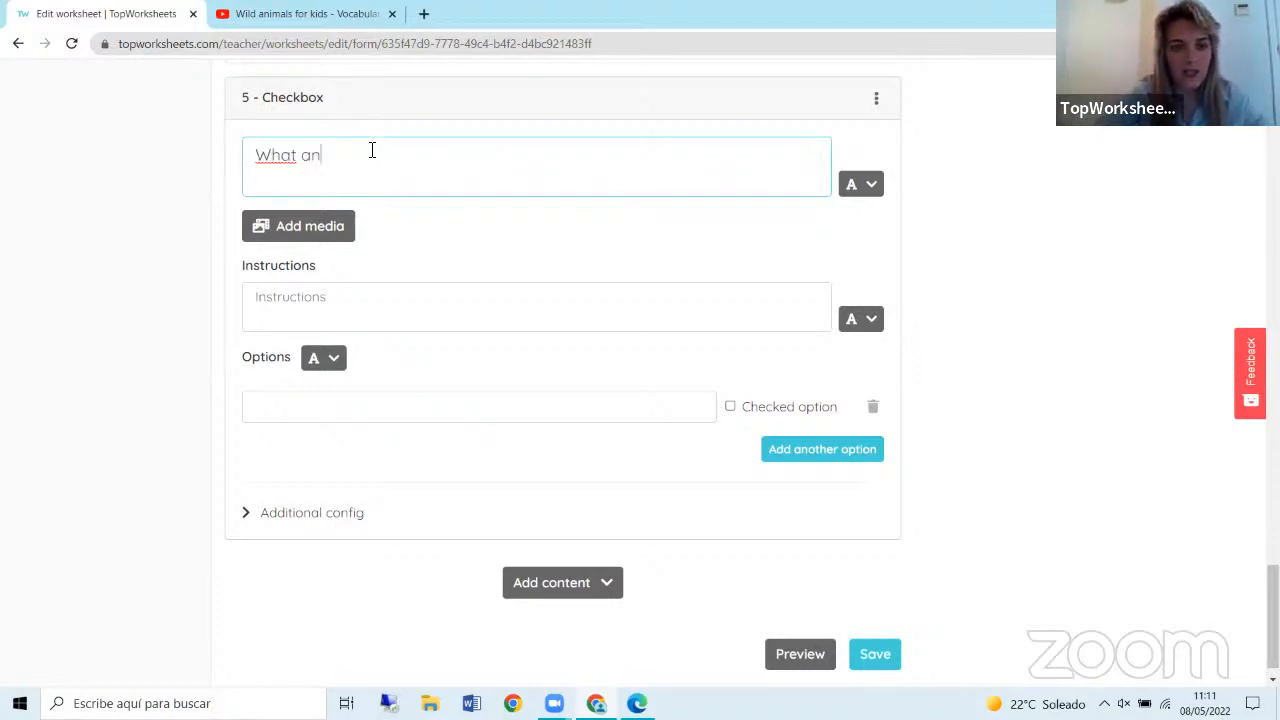
pyautogui.write('imal i')
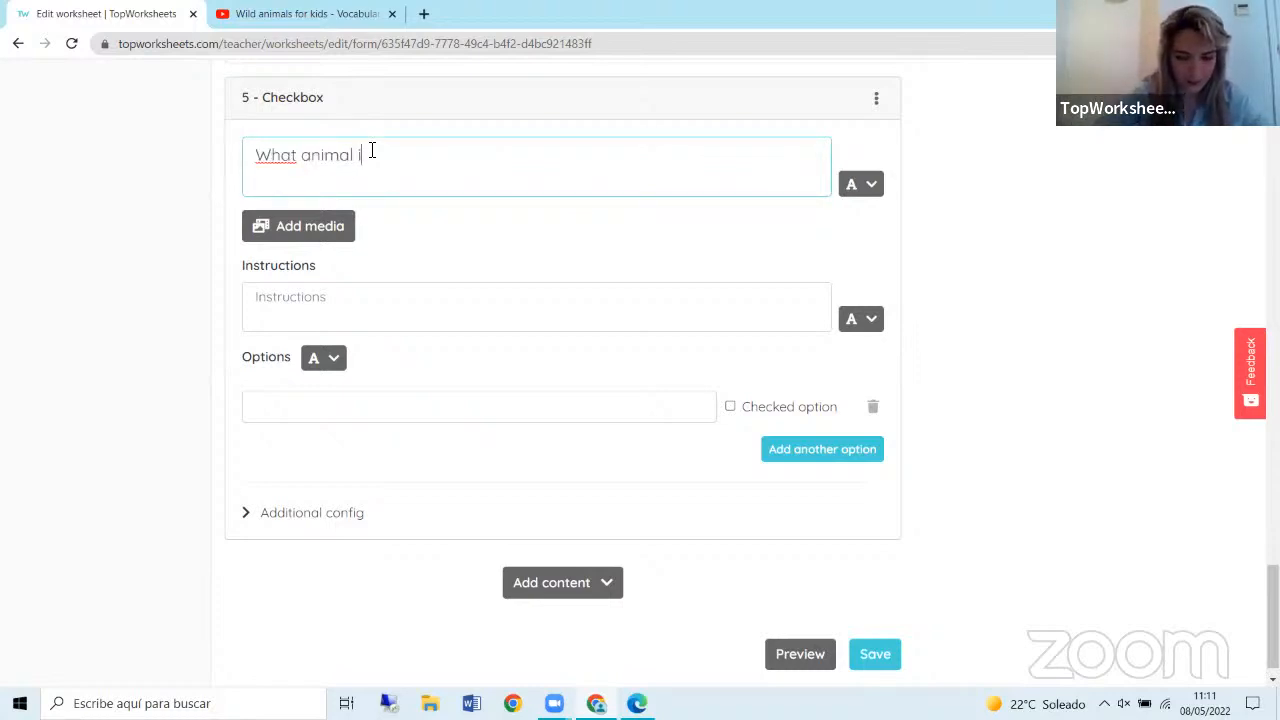
pyautogui.write('s this one?')
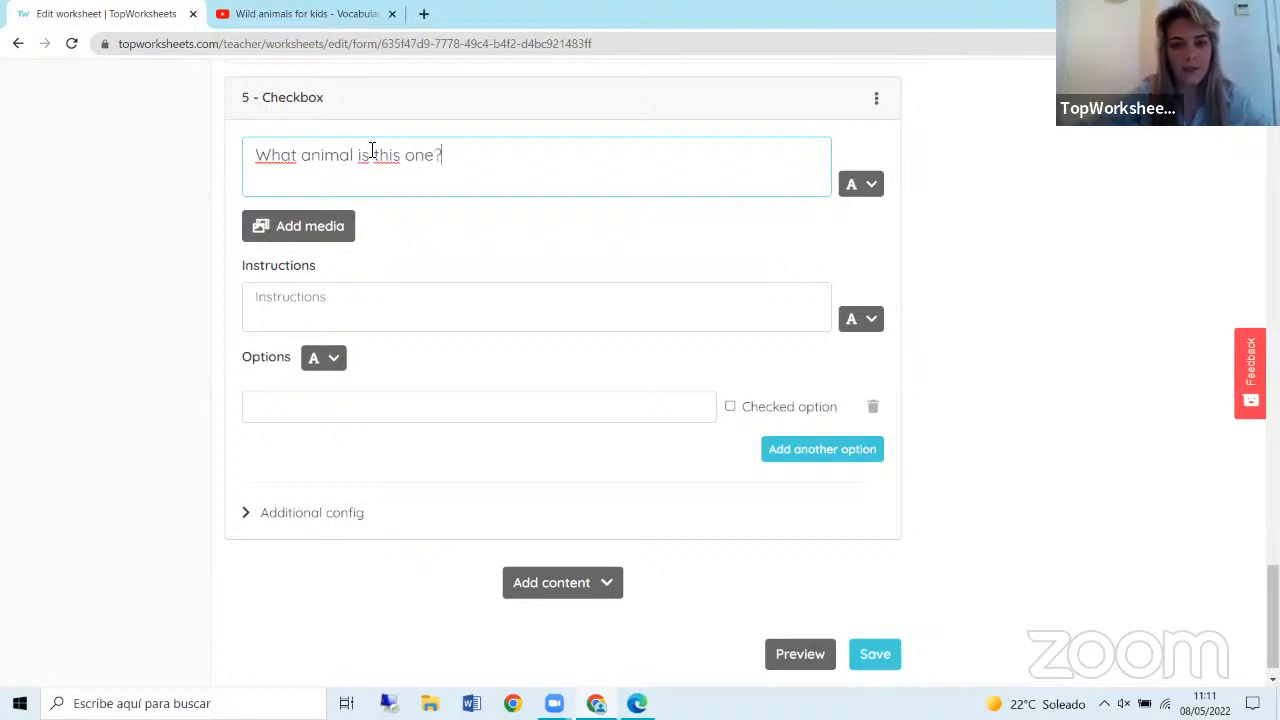
# Add the image cebra.png to the "What animal is this one?" question, with the media position set to Under question.
pyautogui.click(310, 226)
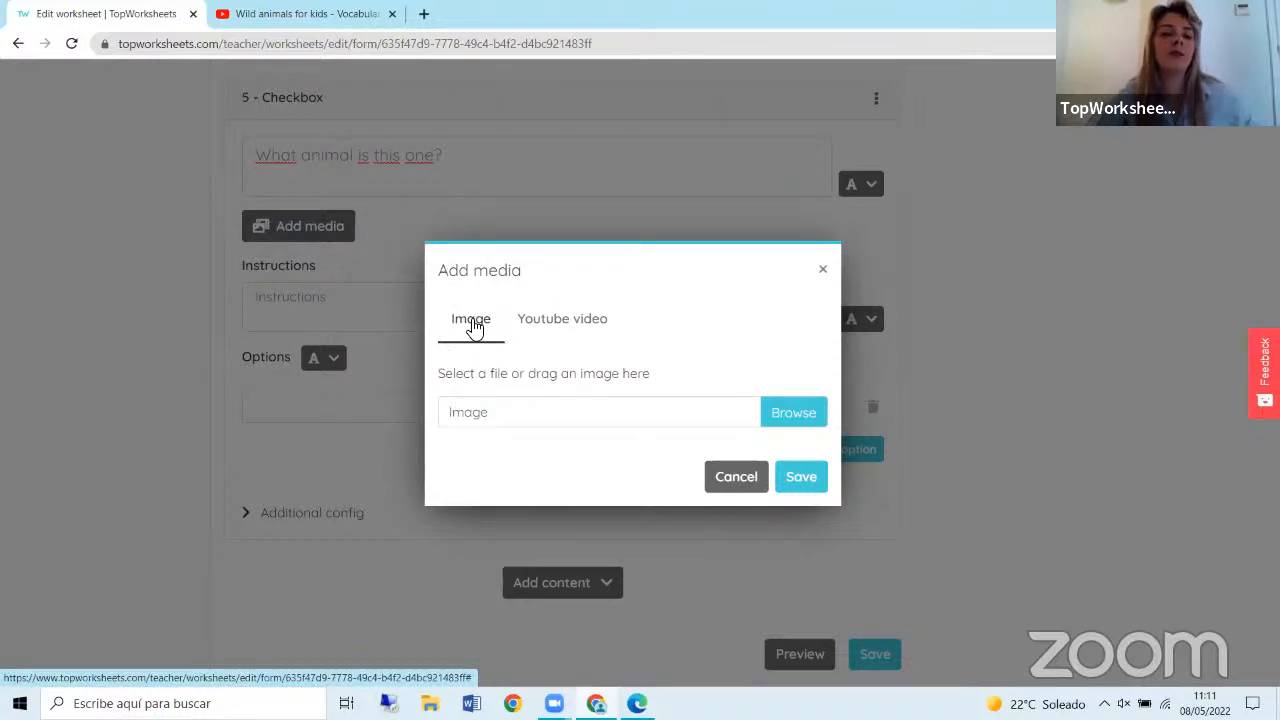
pyautogui.click(804, 413)
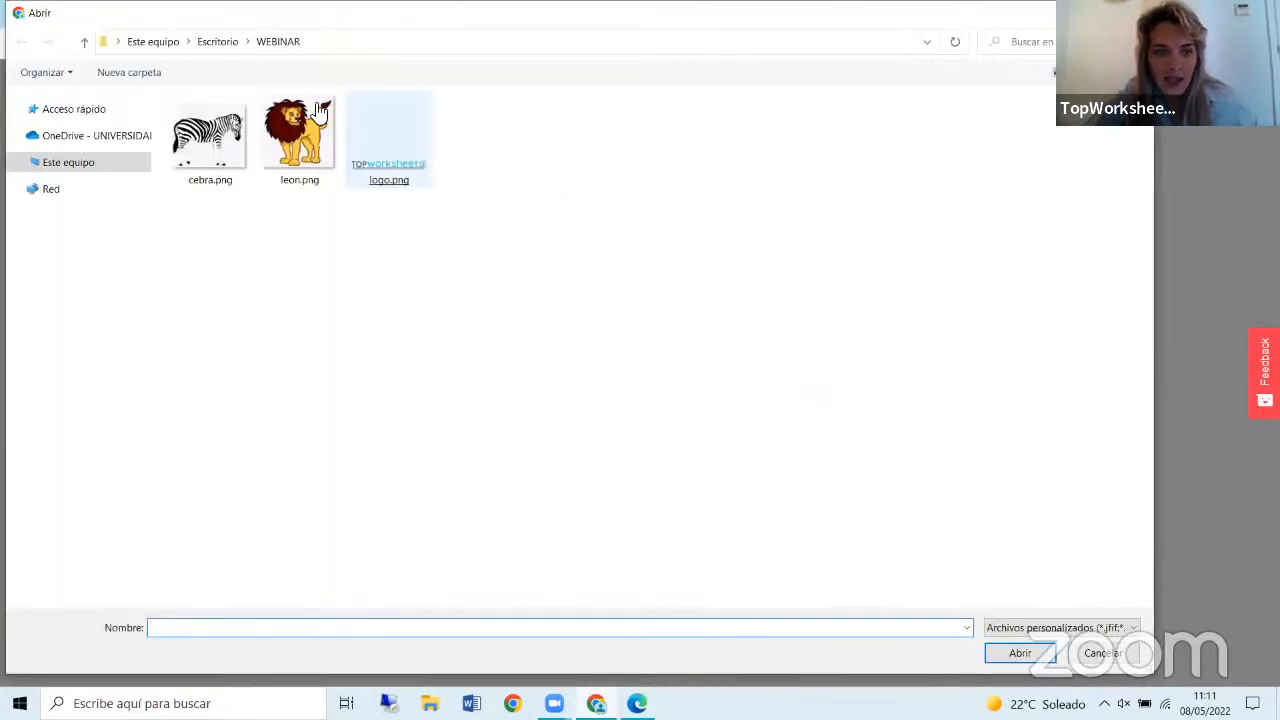
pyautogui.doubleClick(228, 147)
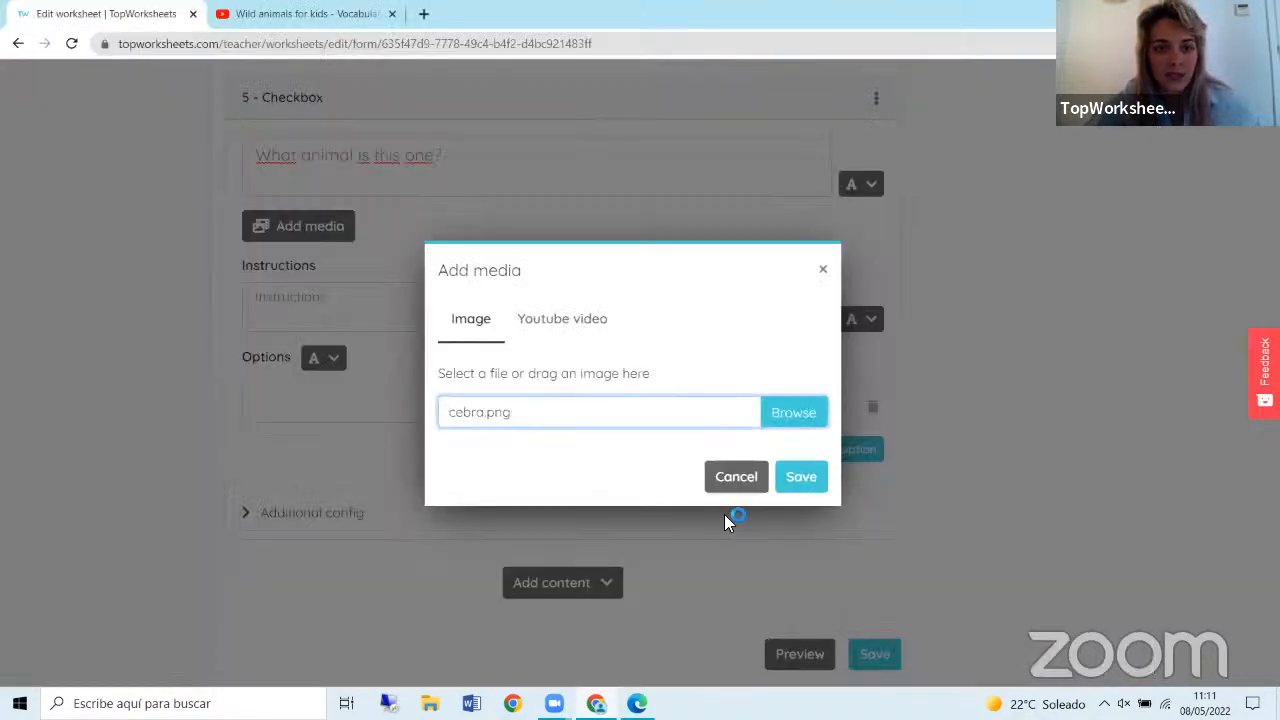
pyautogui.click(806, 484)
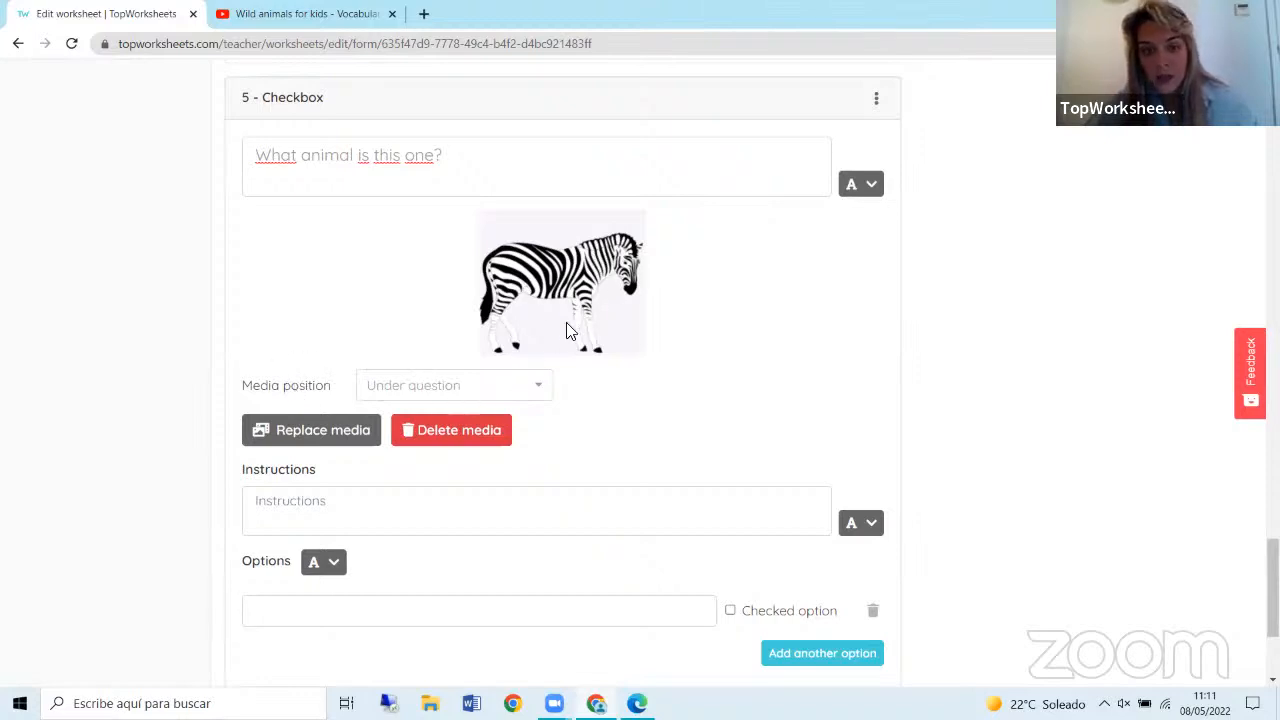
pyautogui.click(530, 390)
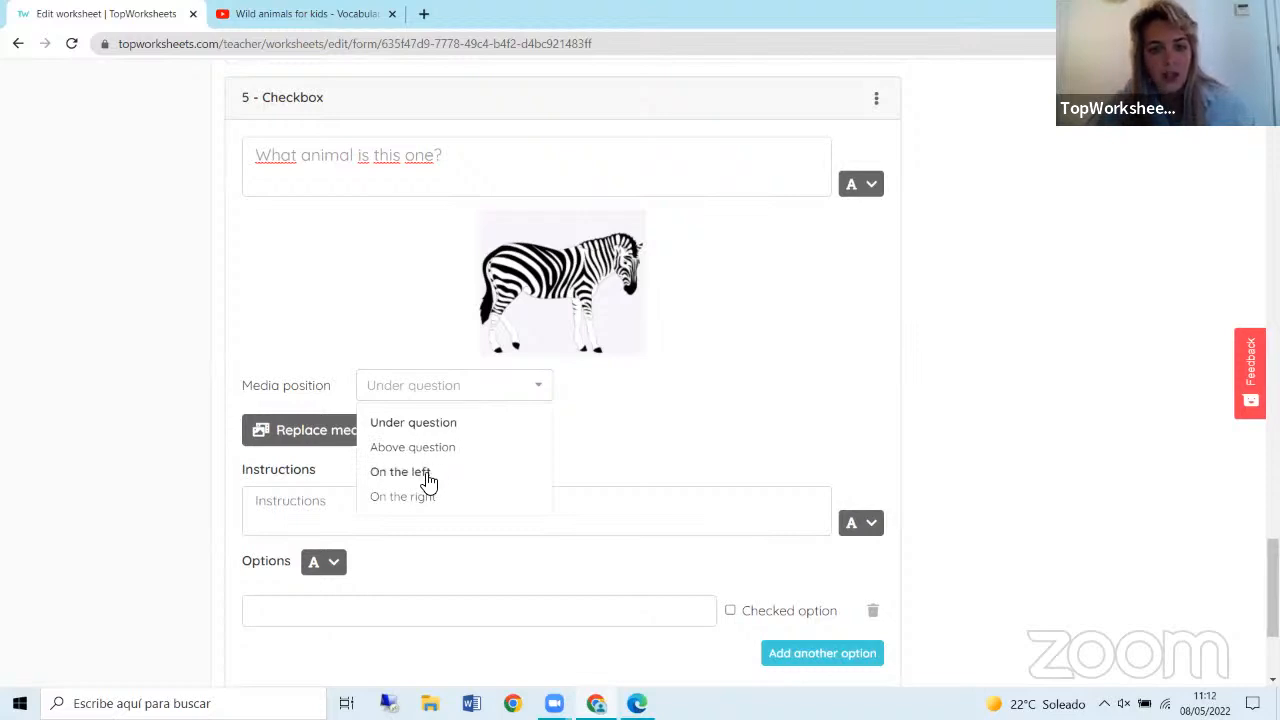
pyautogui.click(463, 428)
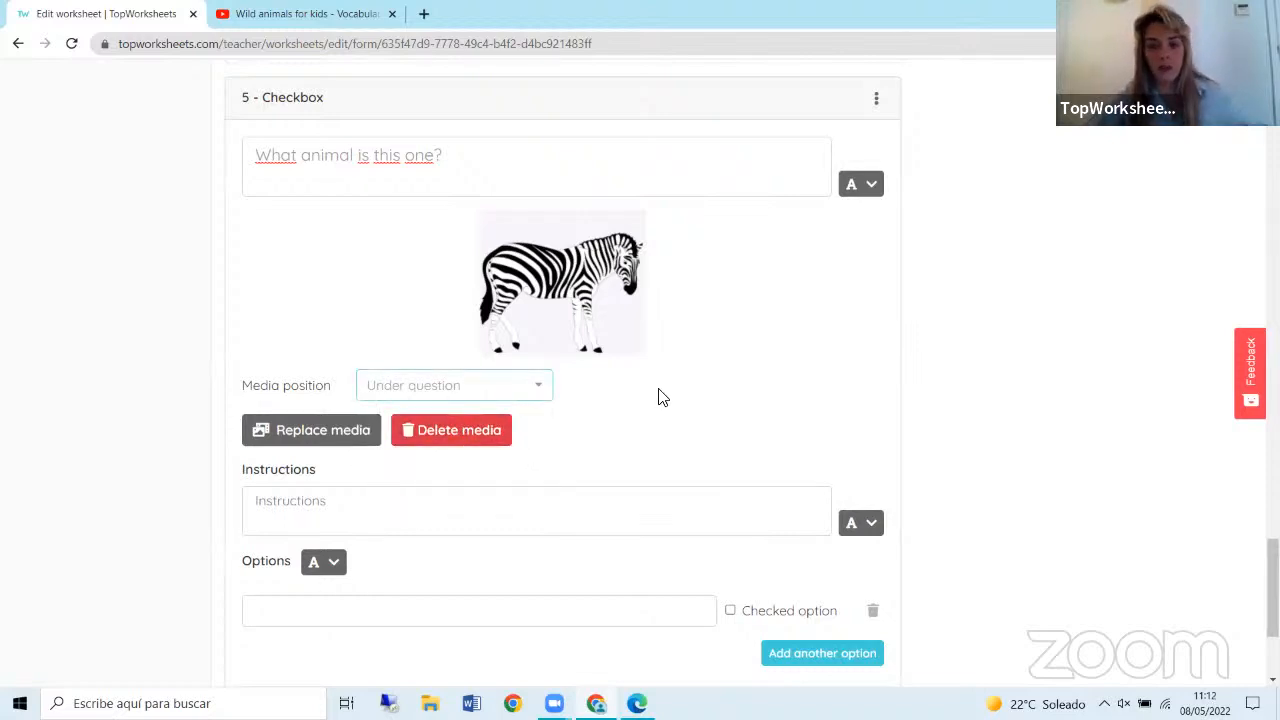
# Give the zebra picture question the options zebra and horse, with zebra marked as the checked option.
pyautogui.scroll(-3, 660, 394)
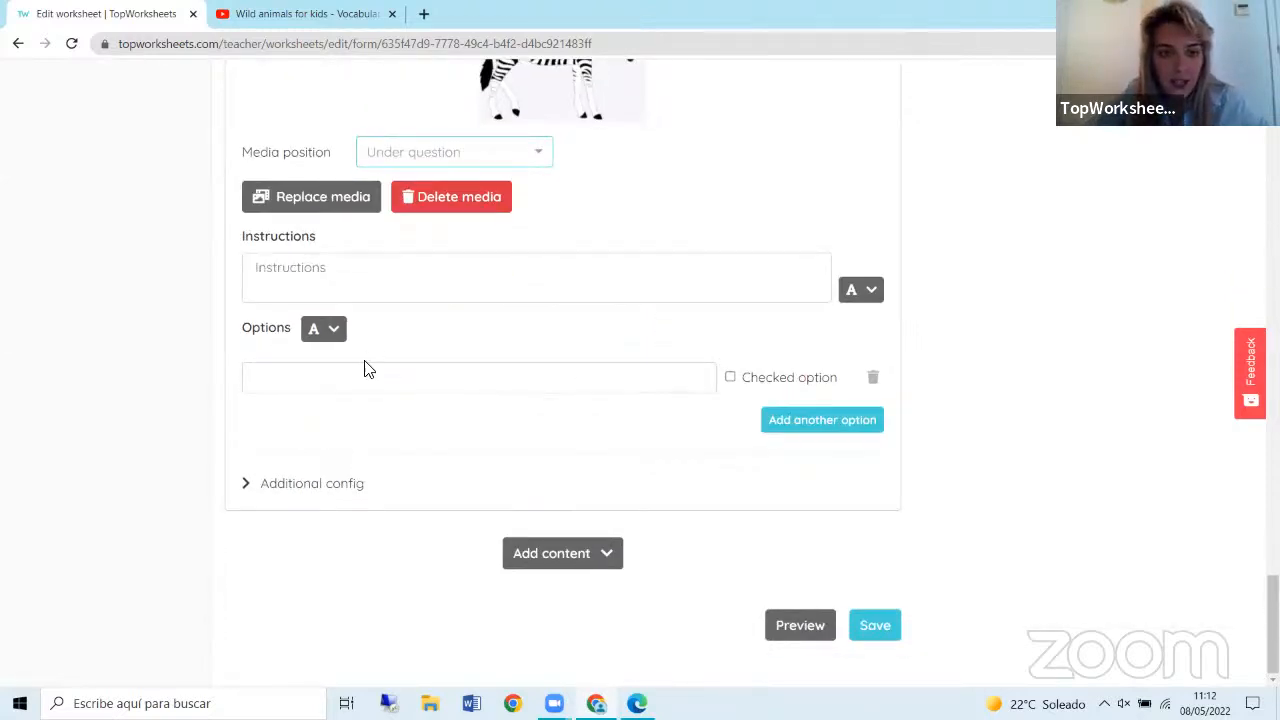
pyautogui.click(342, 372)
pyautogui.write('z')
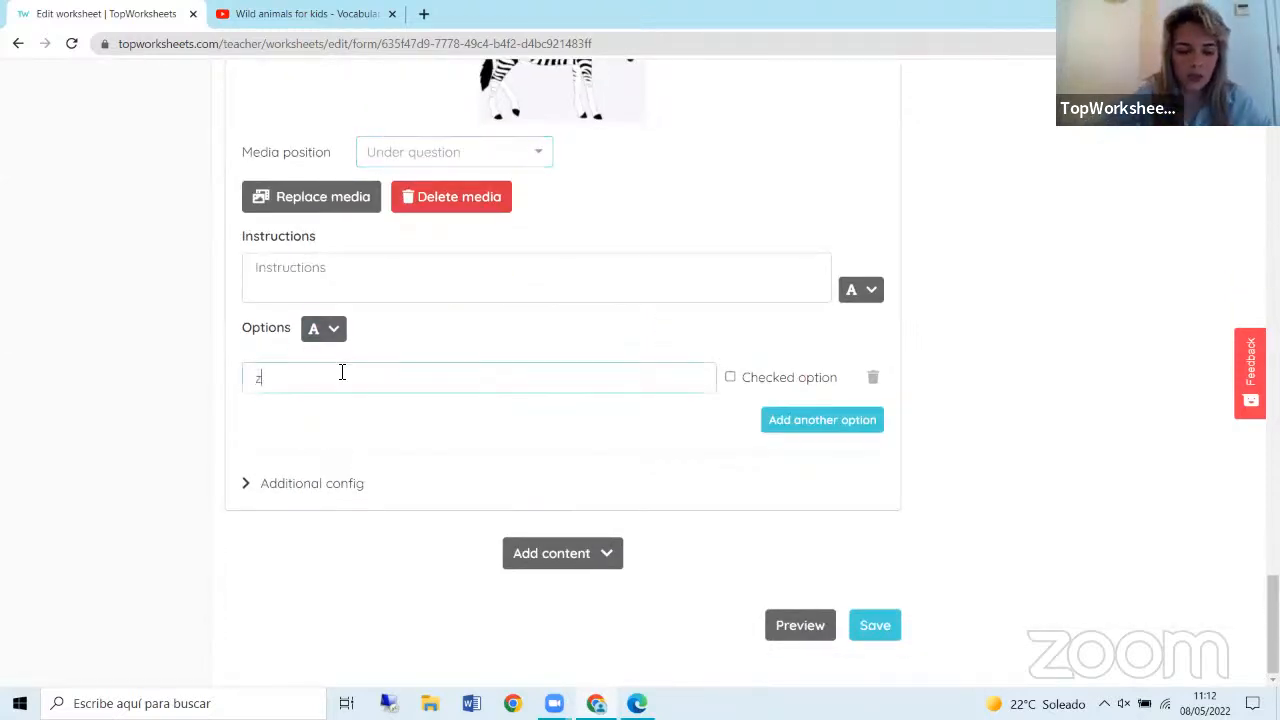
pyautogui.write('ebra')
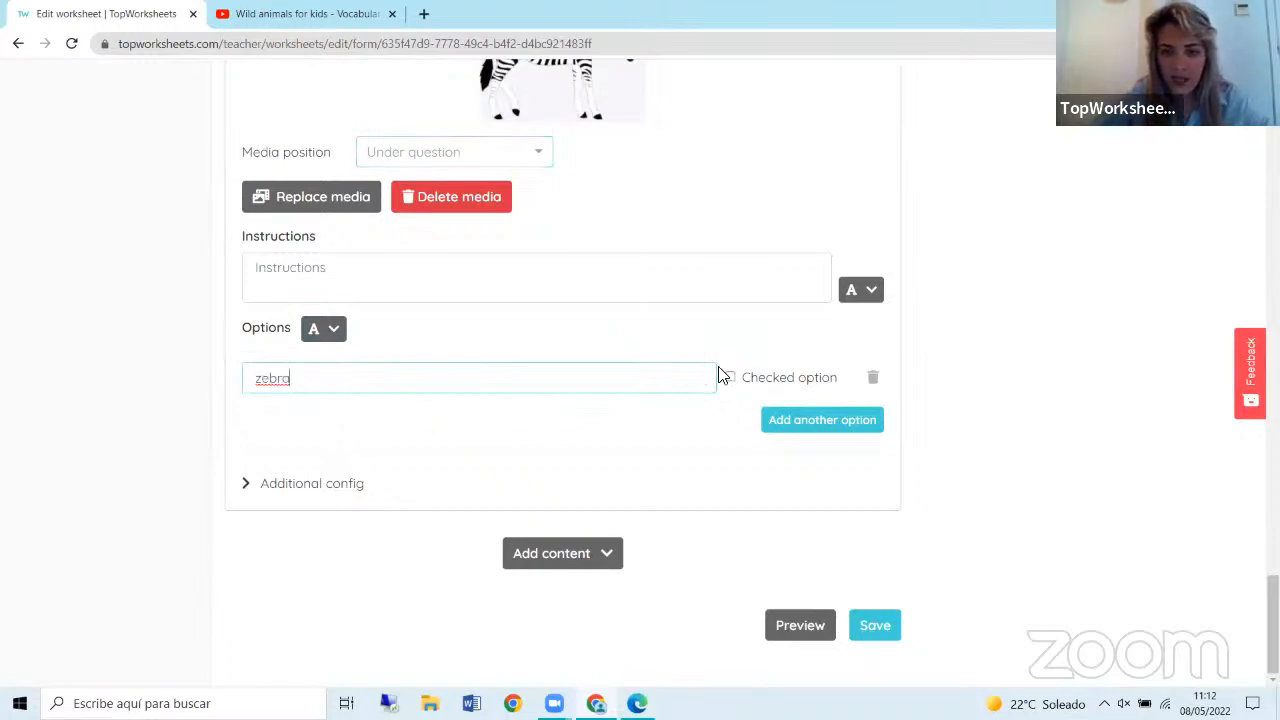
pyautogui.click(729, 378)
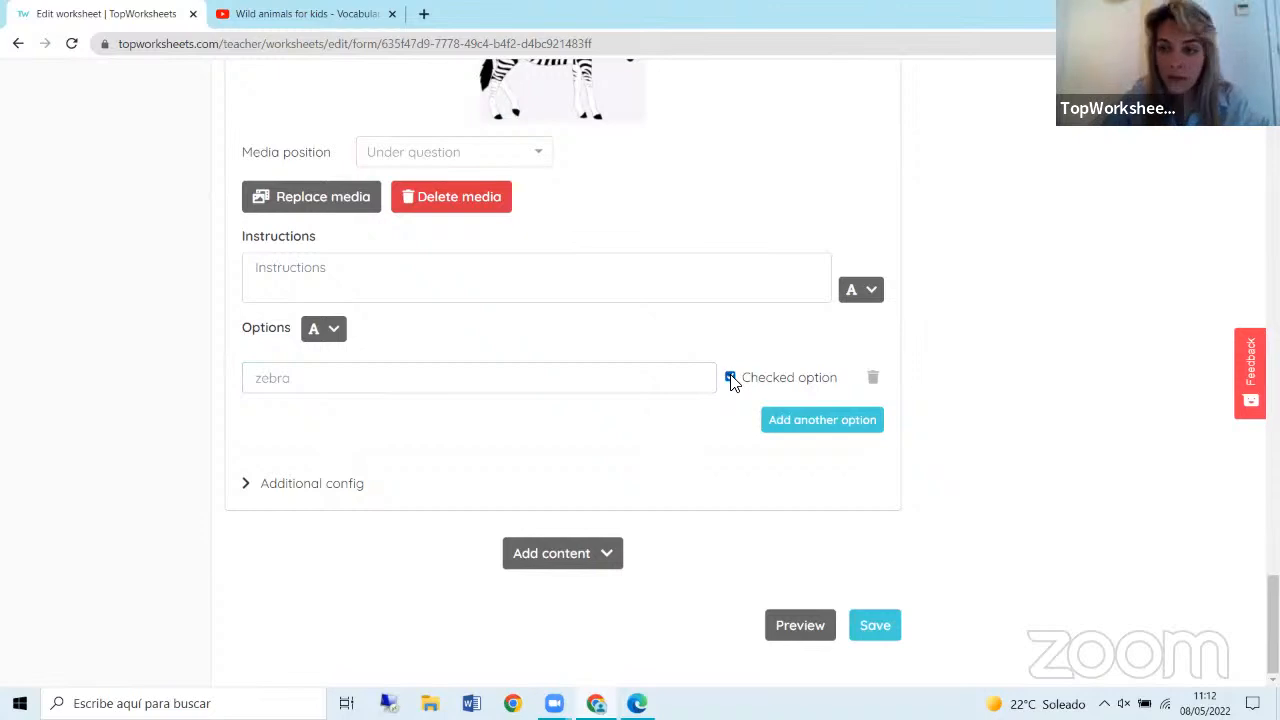
pyautogui.click(806, 421)
pyautogui.click(528, 425)
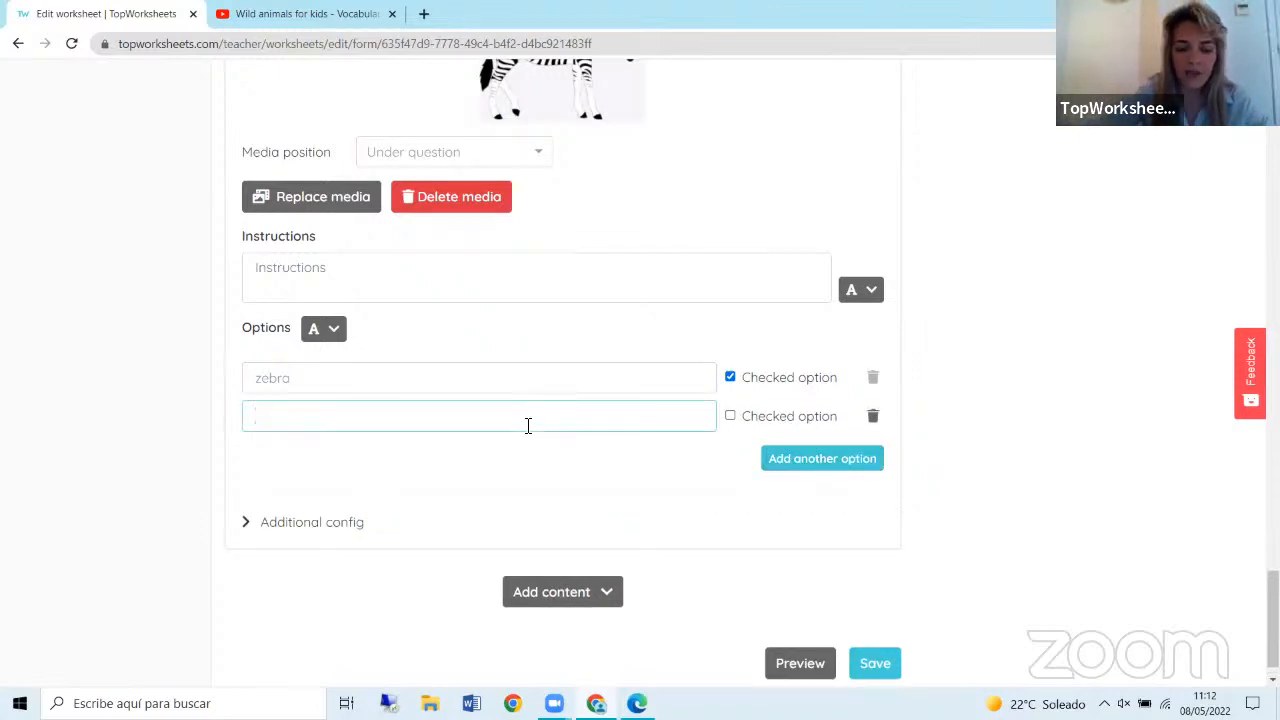
pyautogui.write('horse')
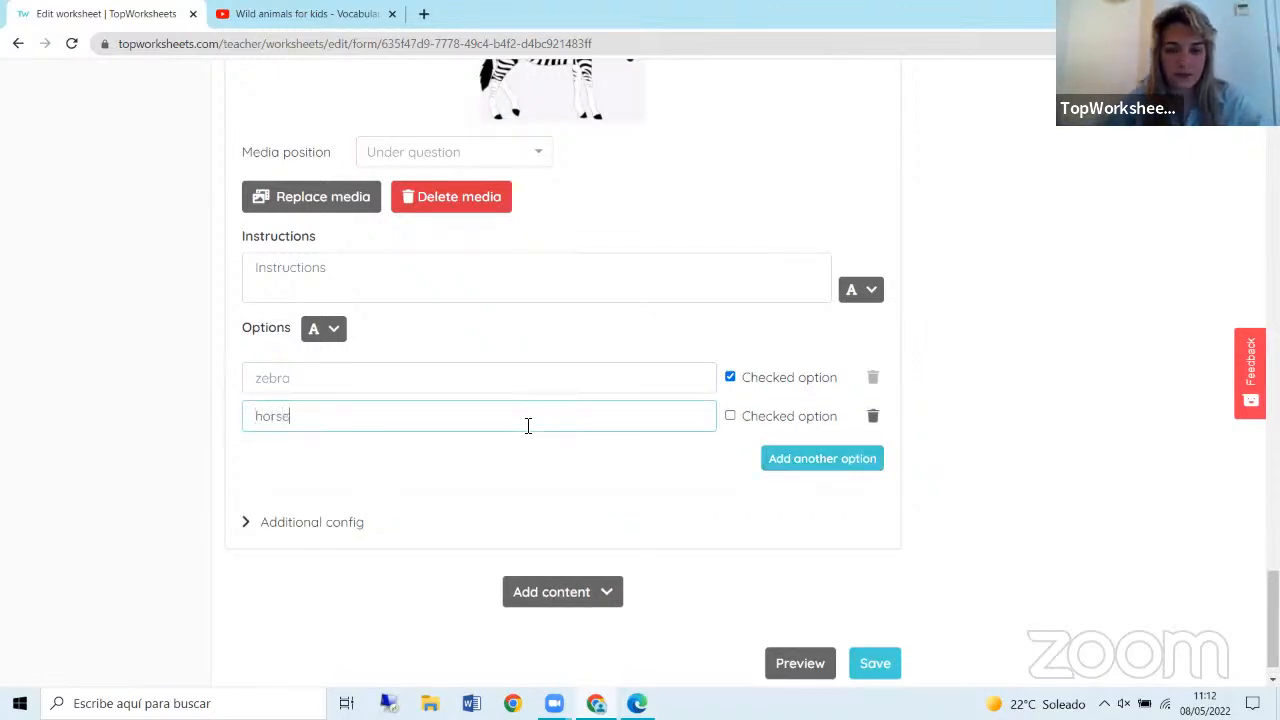
# Add a second Checkbox multiple choice question and copy the text "What animal is this one?" into it from the zebra question.
pyautogui.scroll(-1, 528, 425)
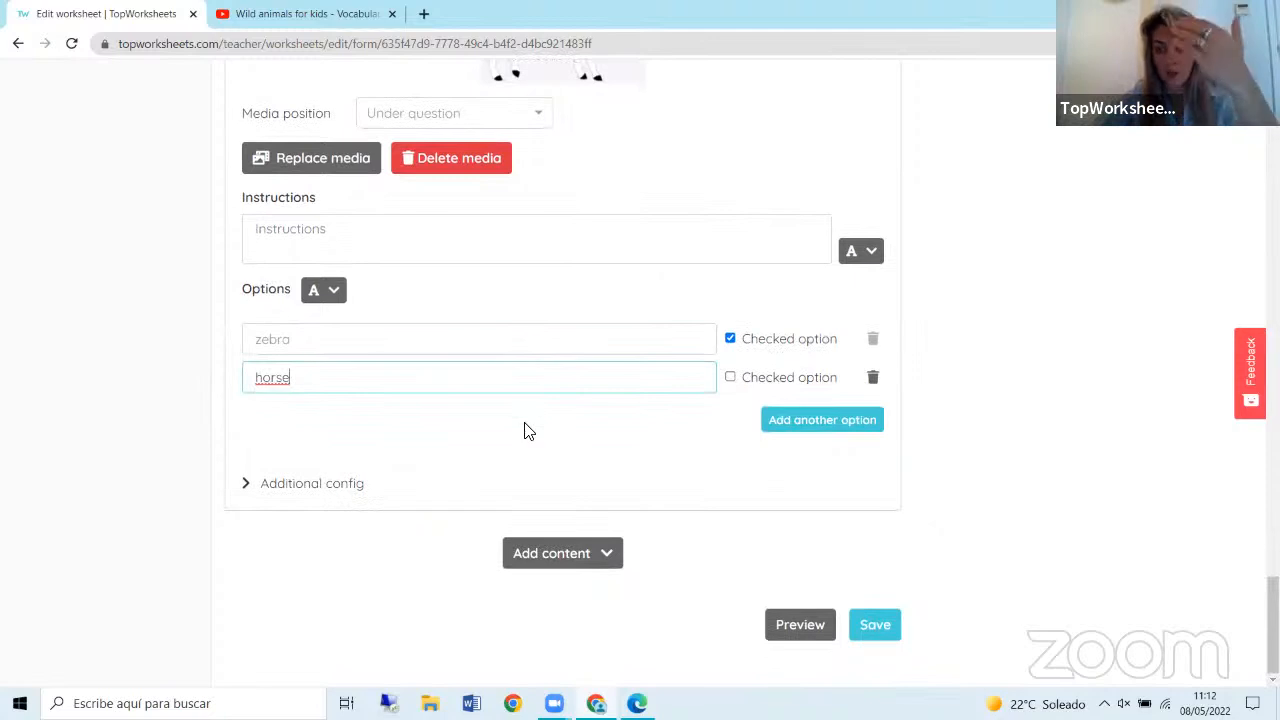
pyautogui.click(568, 550)
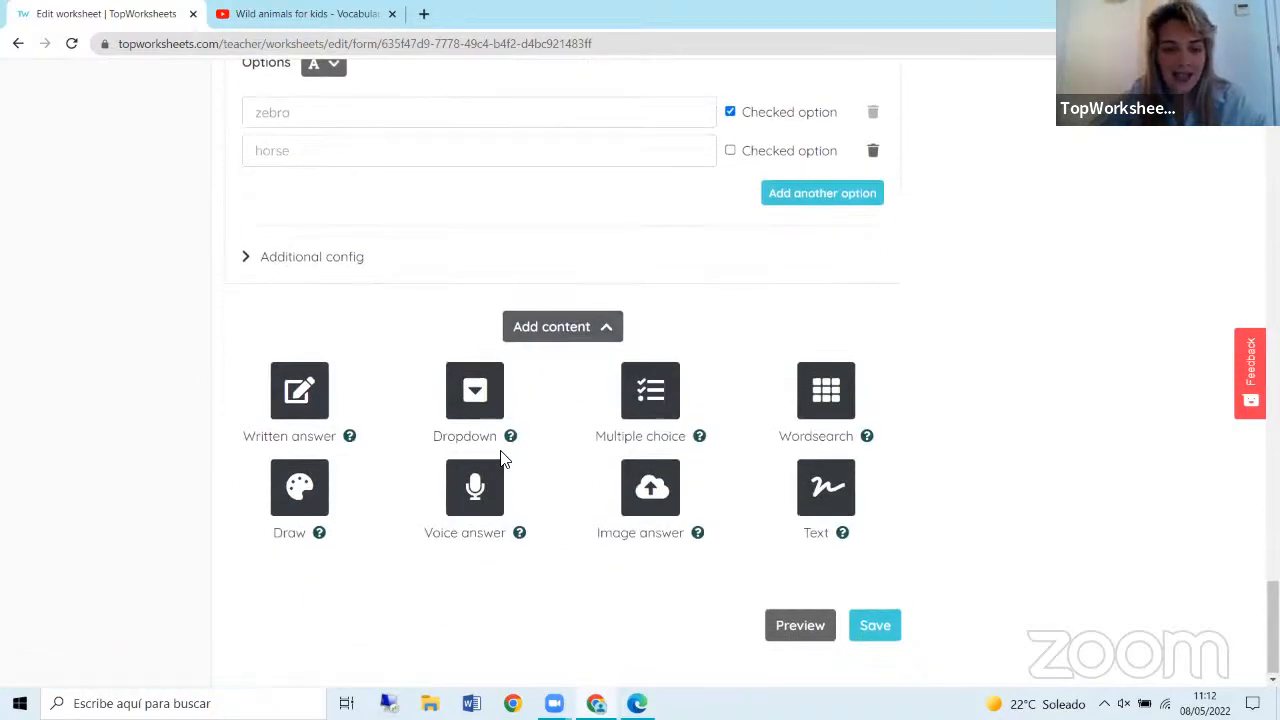
pyautogui.click(650, 405)
pyautogui.click(336, 153)
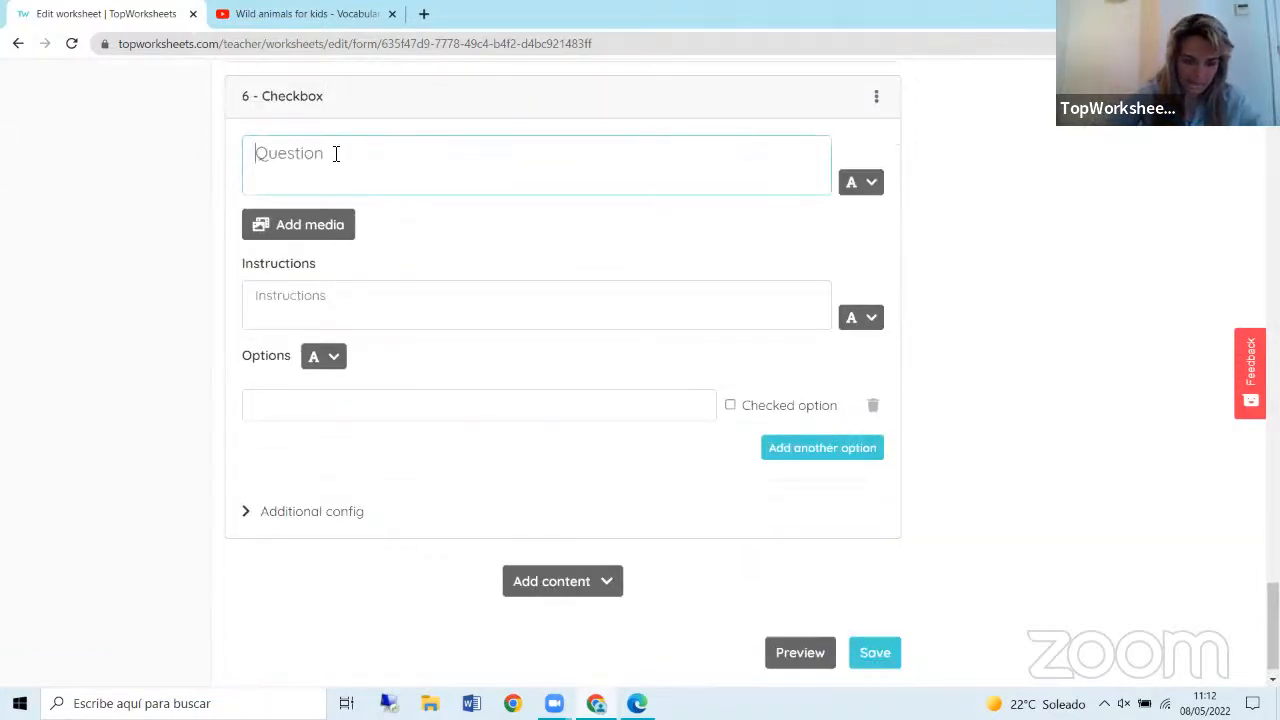
pyautogui.scroll(3, 357, 150)
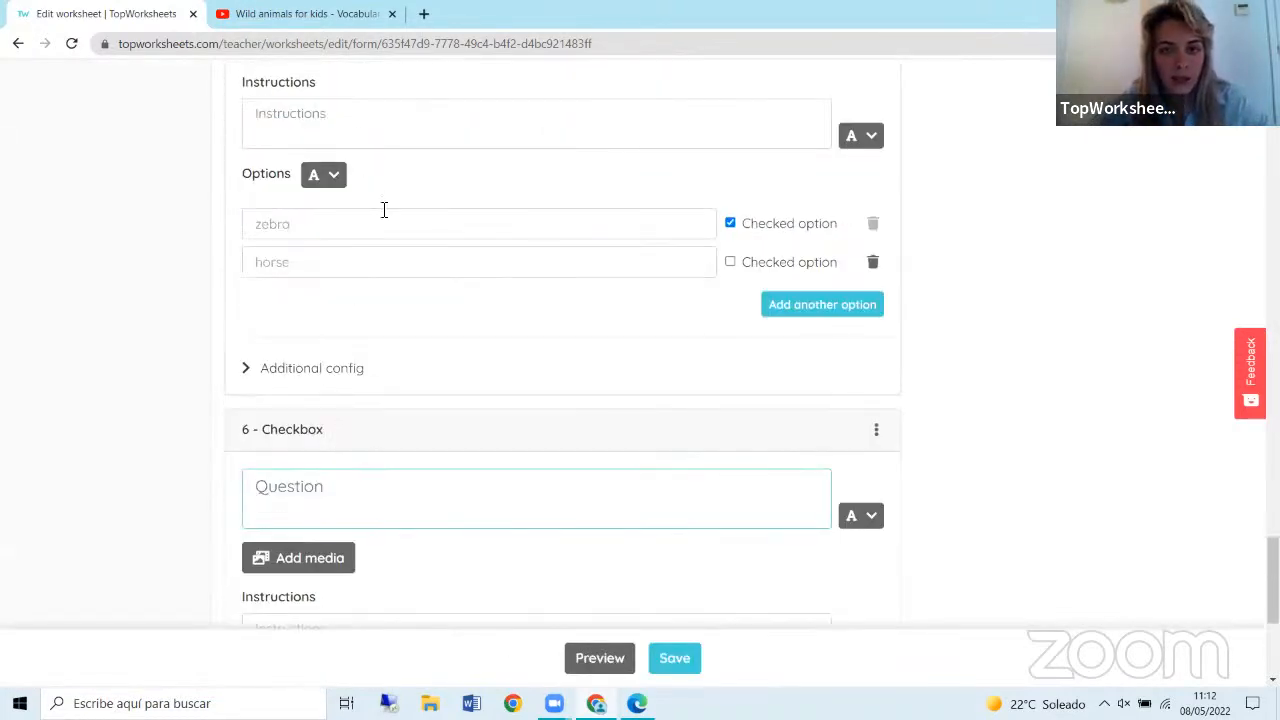
pyautogui.scroll(4, 383, 210)
pyautogui.moveTo(471, 214); pyautogui.dragTo(252, 197)
pyautogui.hotkey('ctrl', 'c')
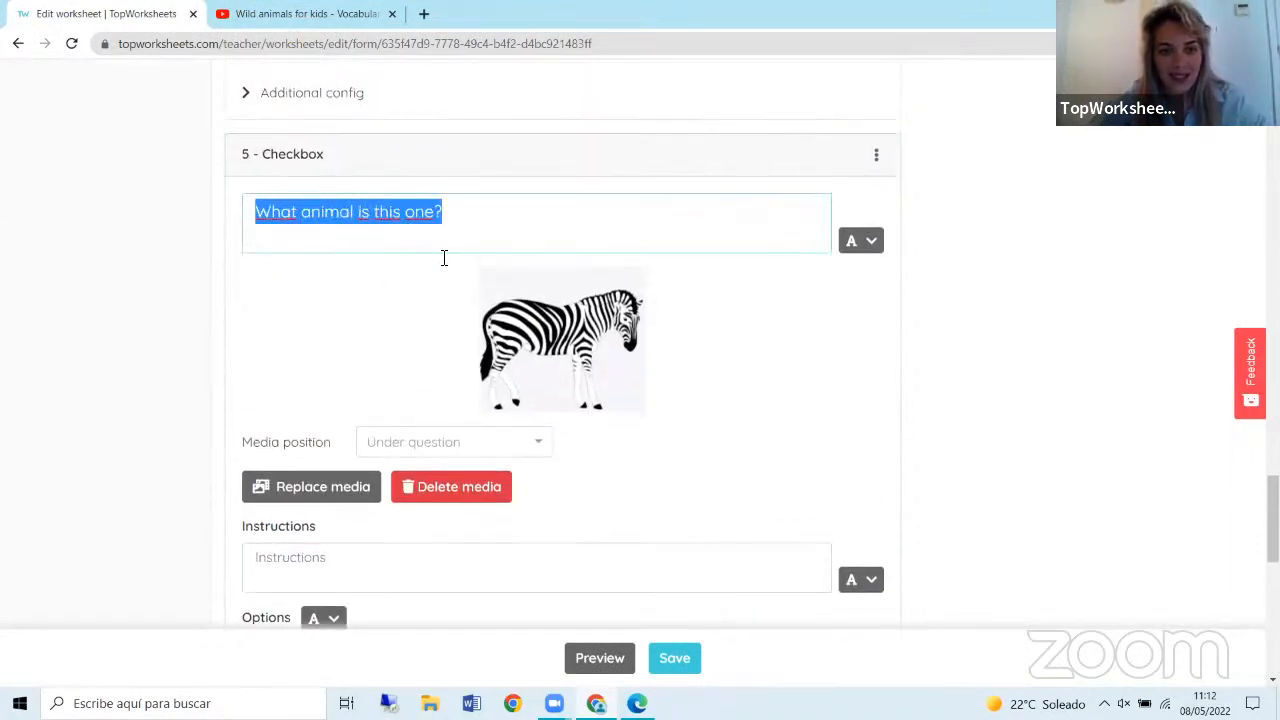
pyautogui.click(528, 238)
pyautogui.scroll(-7, 526, 243)
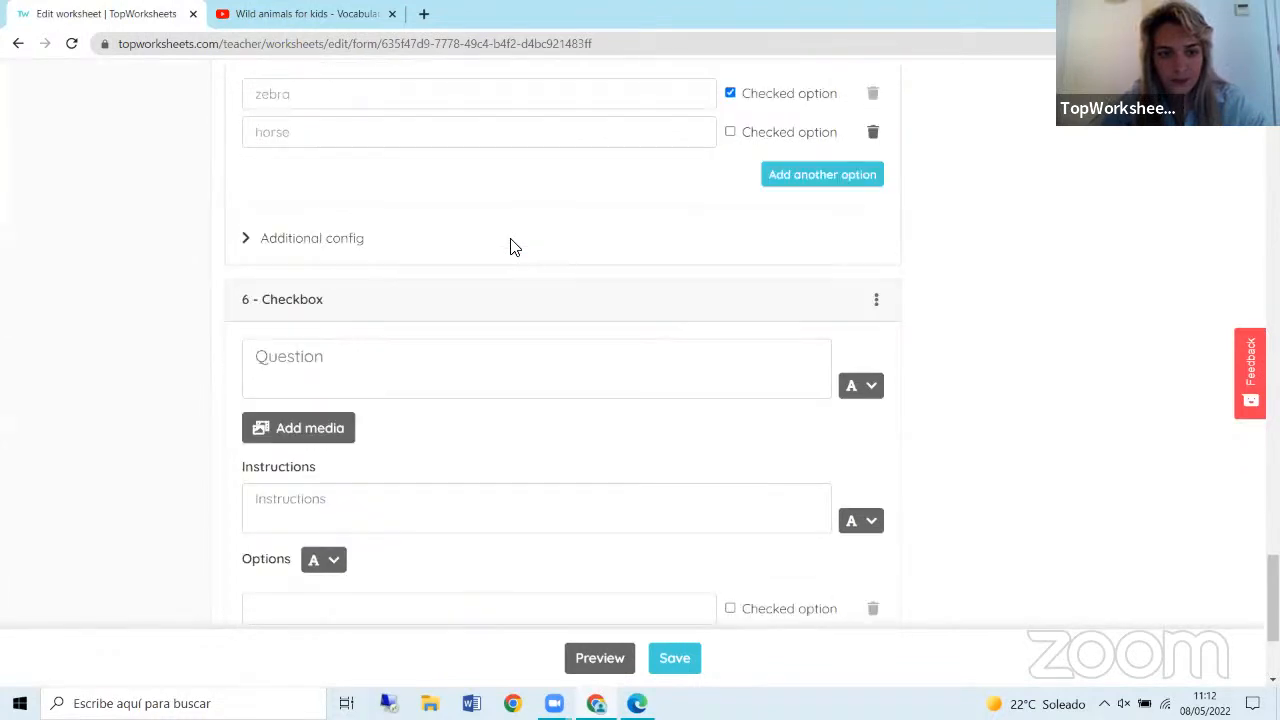
pyautogui.click(346, 265)
pyautogui.hotkey('ctrl', 'v')
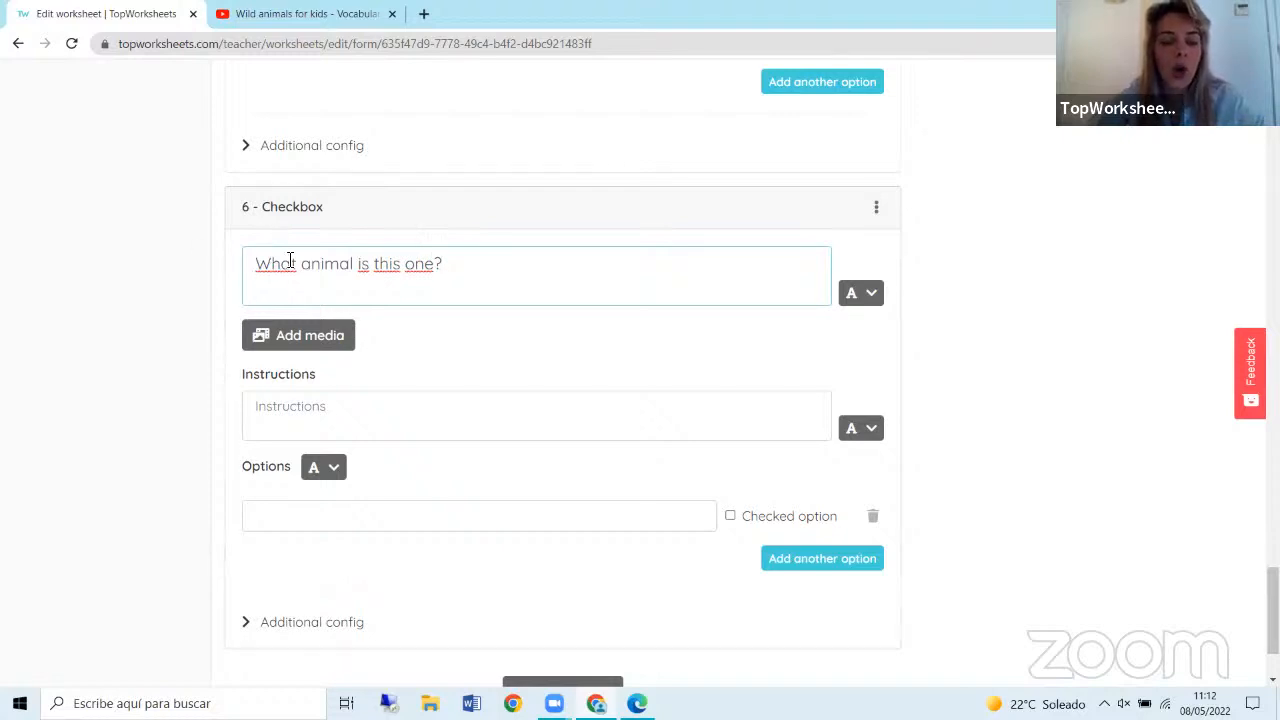
# Add the image leon.png to the second "What animal is this one?" question.
pyautogui.click(318, 342)
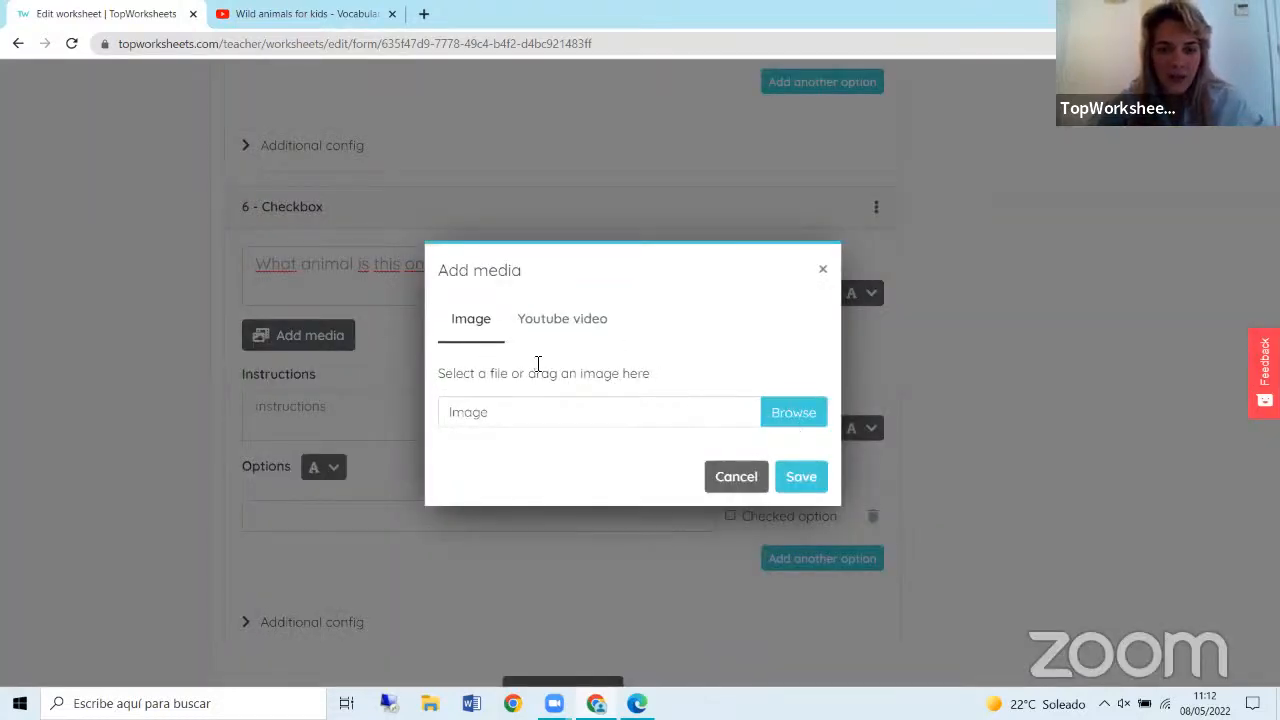
pyautogui.click(789, 413)
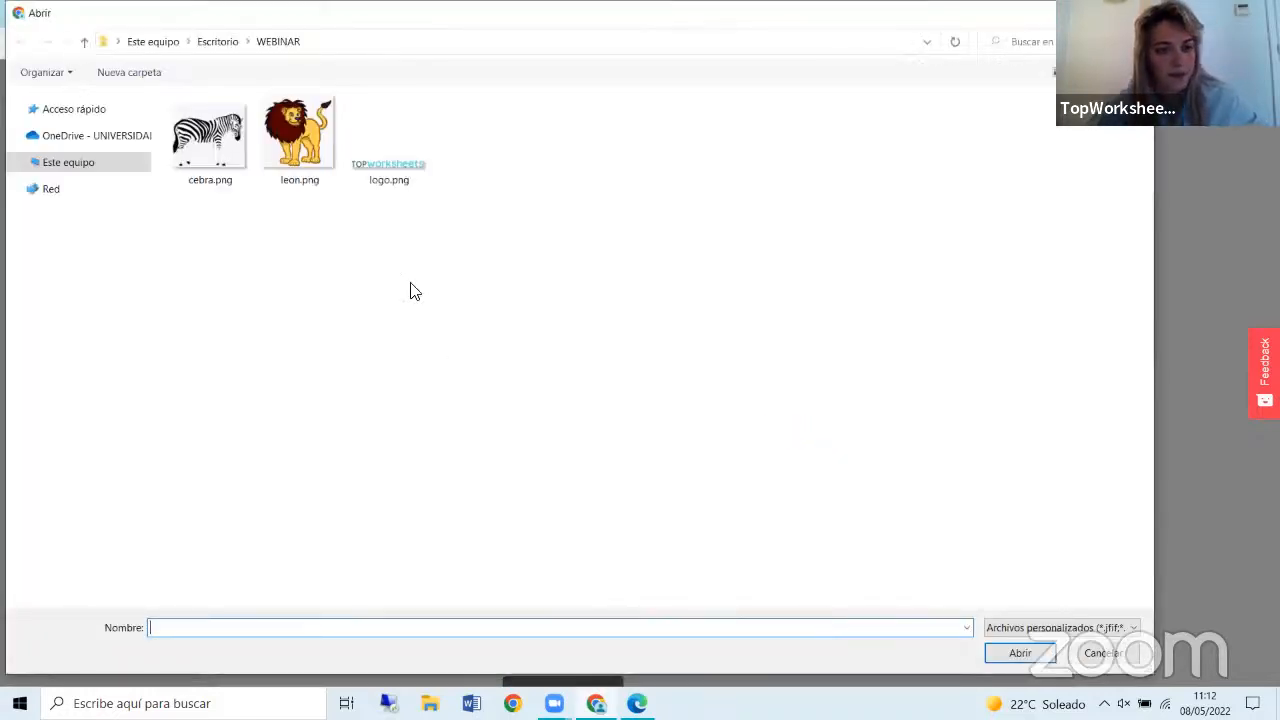
pyautogui.doubleClick(306, 150)
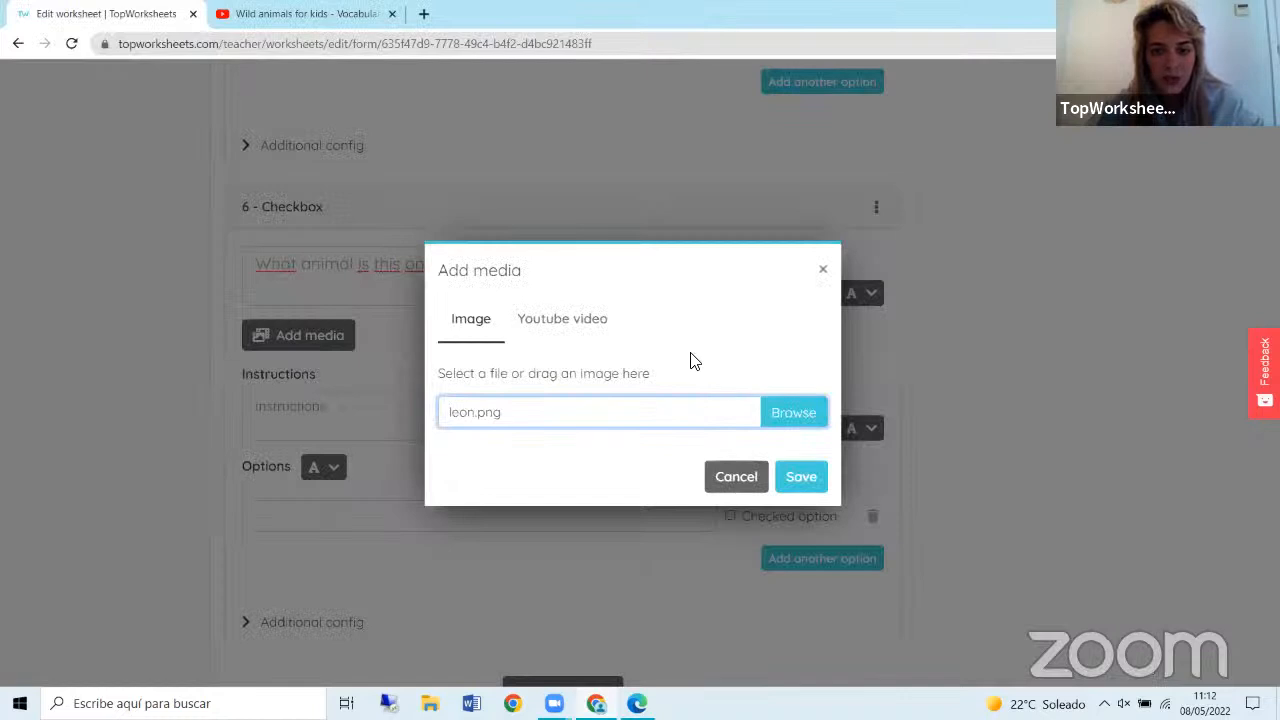
pyautogui.click(813, 488)
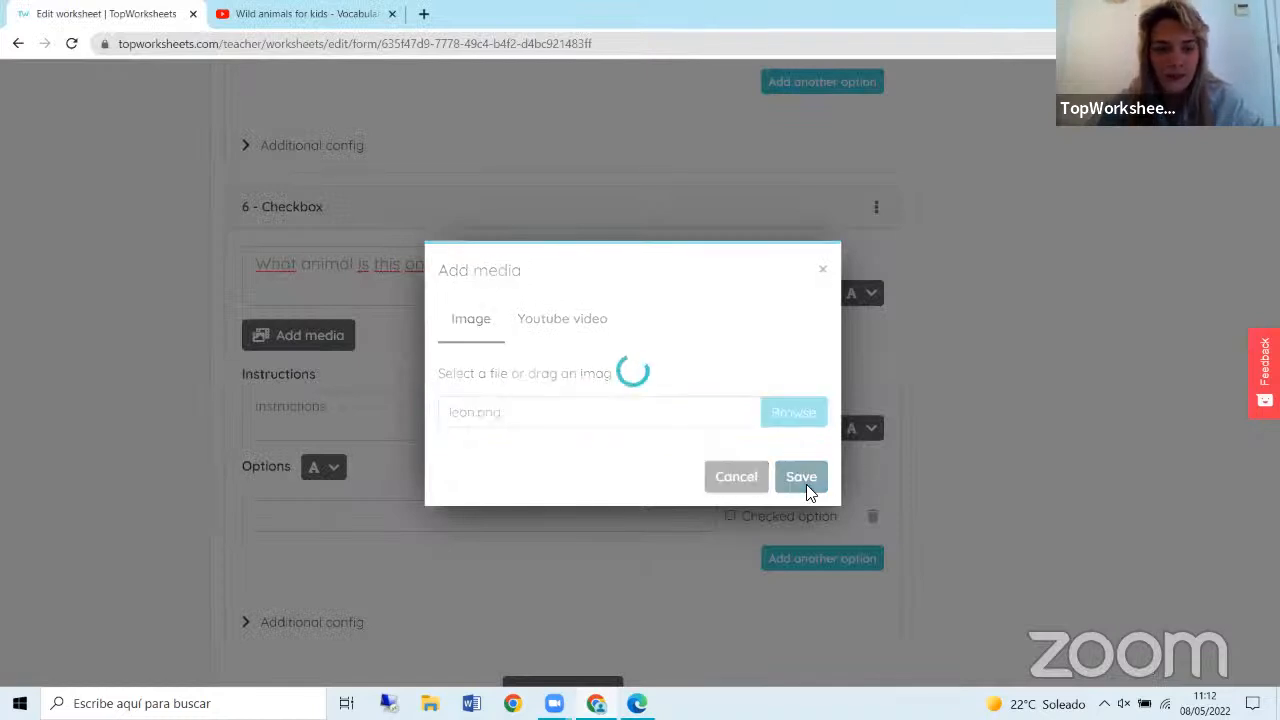
# Give the lion picture question the two options tiger and lion.
pyautogui.scroll(-3, 808, 491)
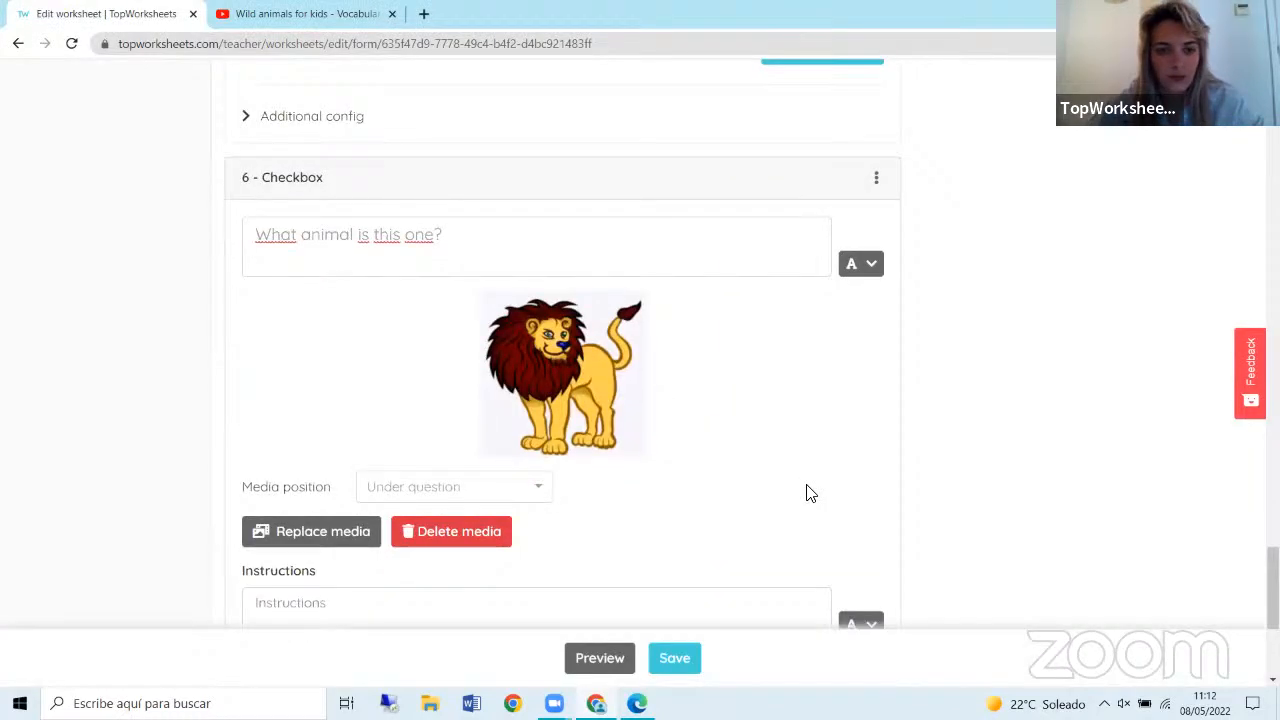
pyautogui.scroll(-1, 650, 228)
pyautogui.click(450, 420)
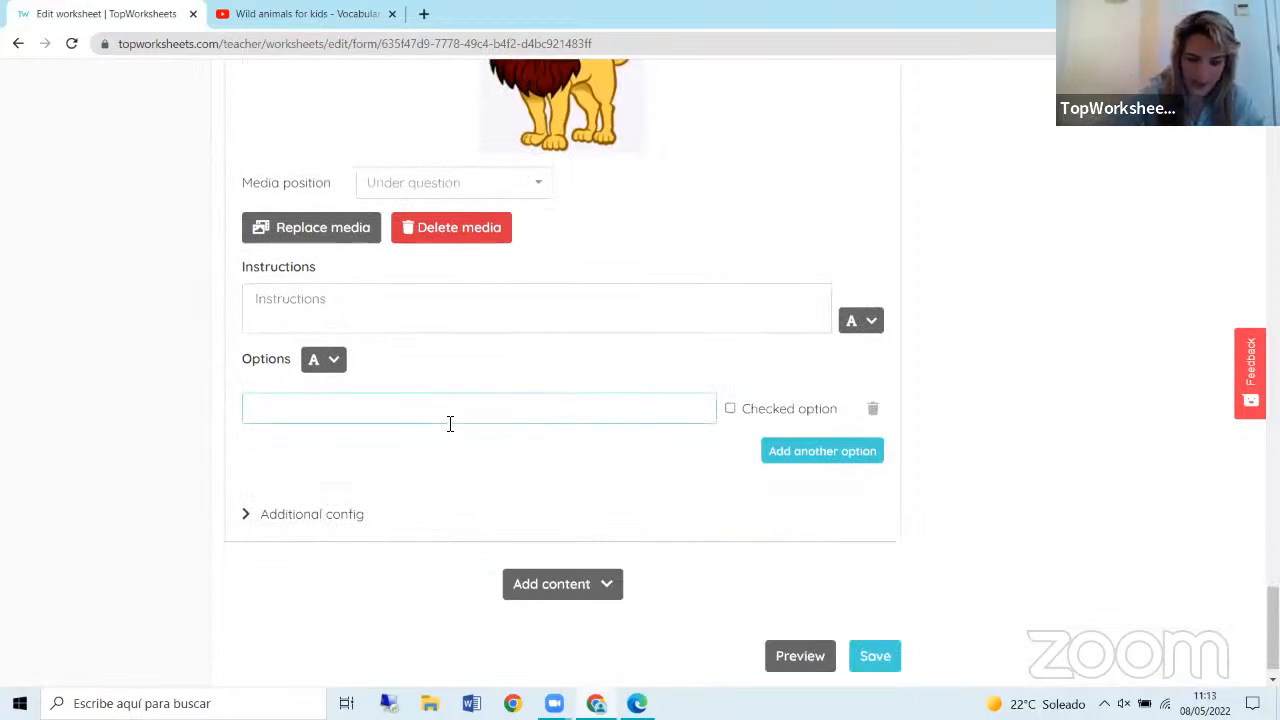
pyautogui.write('tiger')
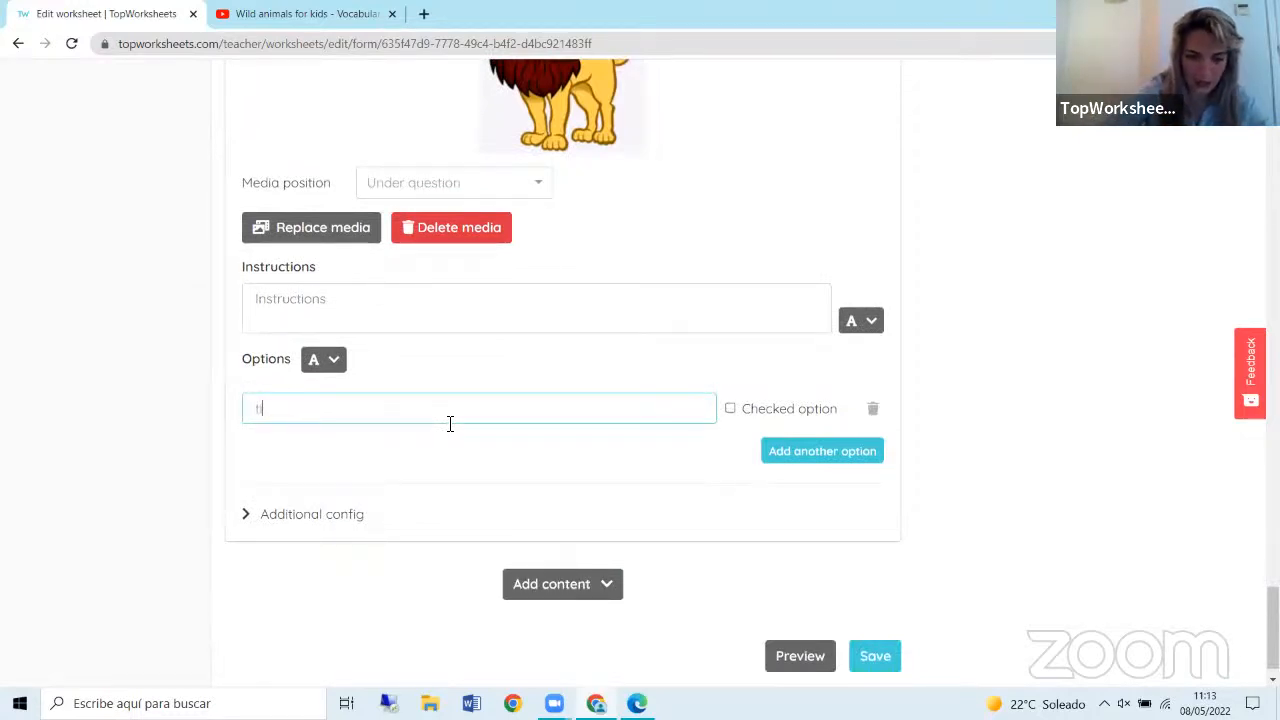
pyautogui.click(790, 458)
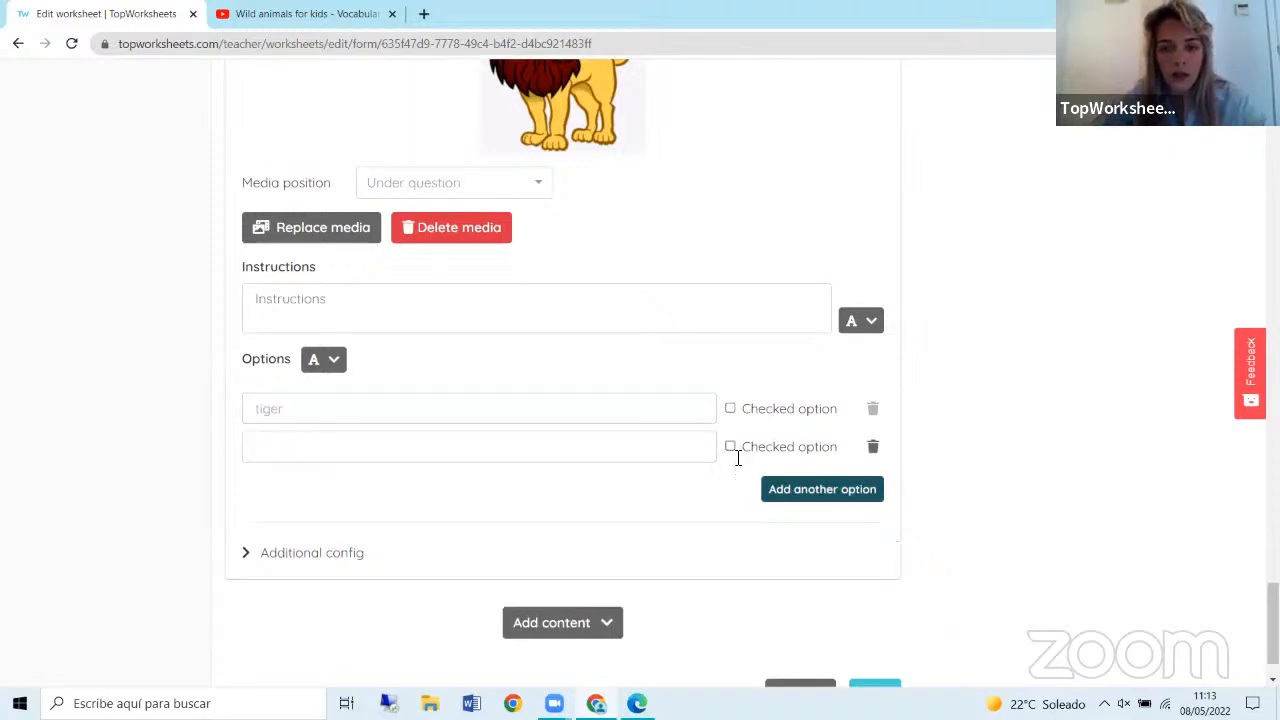
pyautogui.click(357, 448)
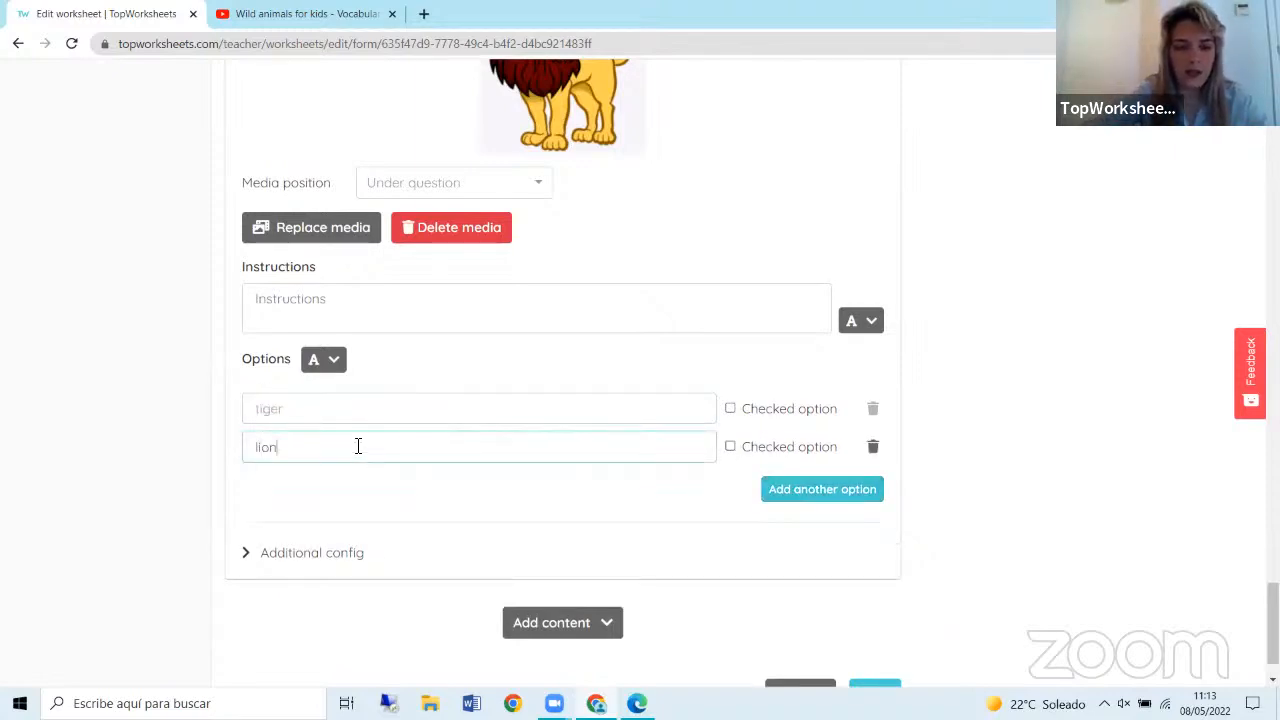
# Preview the worksheet, tick zebra and lion in the two animal picture questions, and close the preview.
pyautogui.scroll(-2, 370, 444)
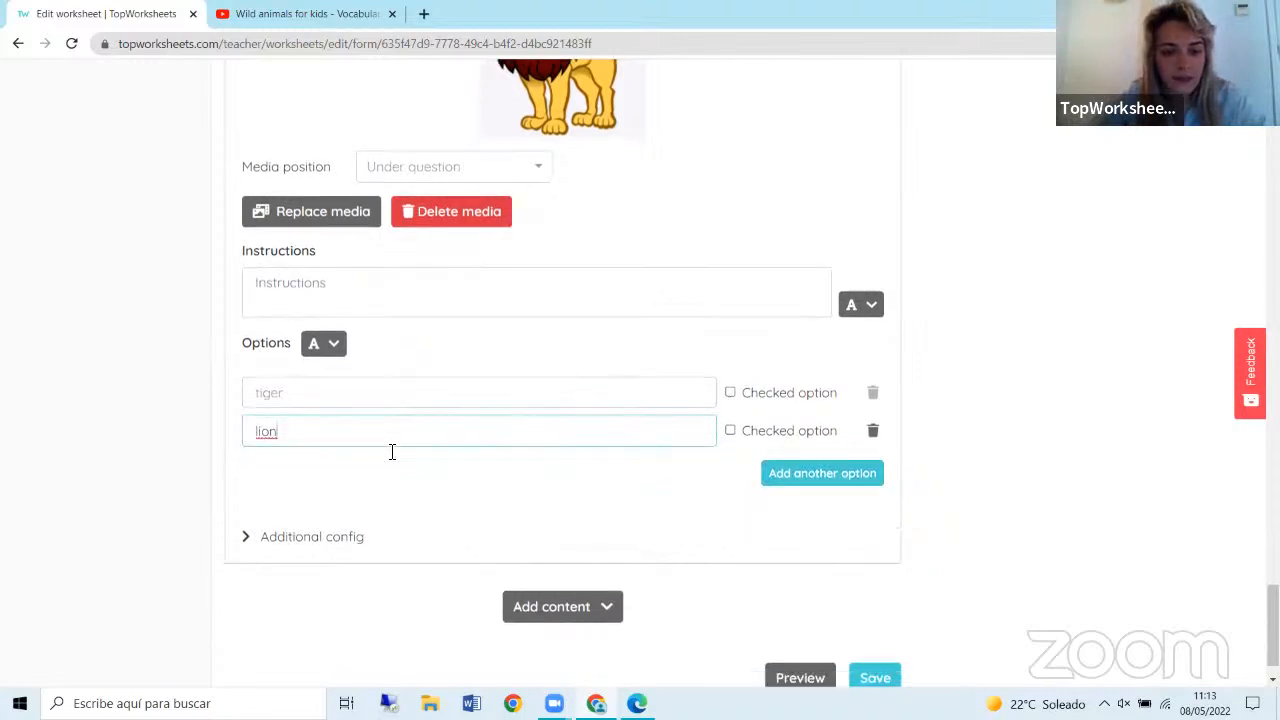
pyautogui.click(785, 628)
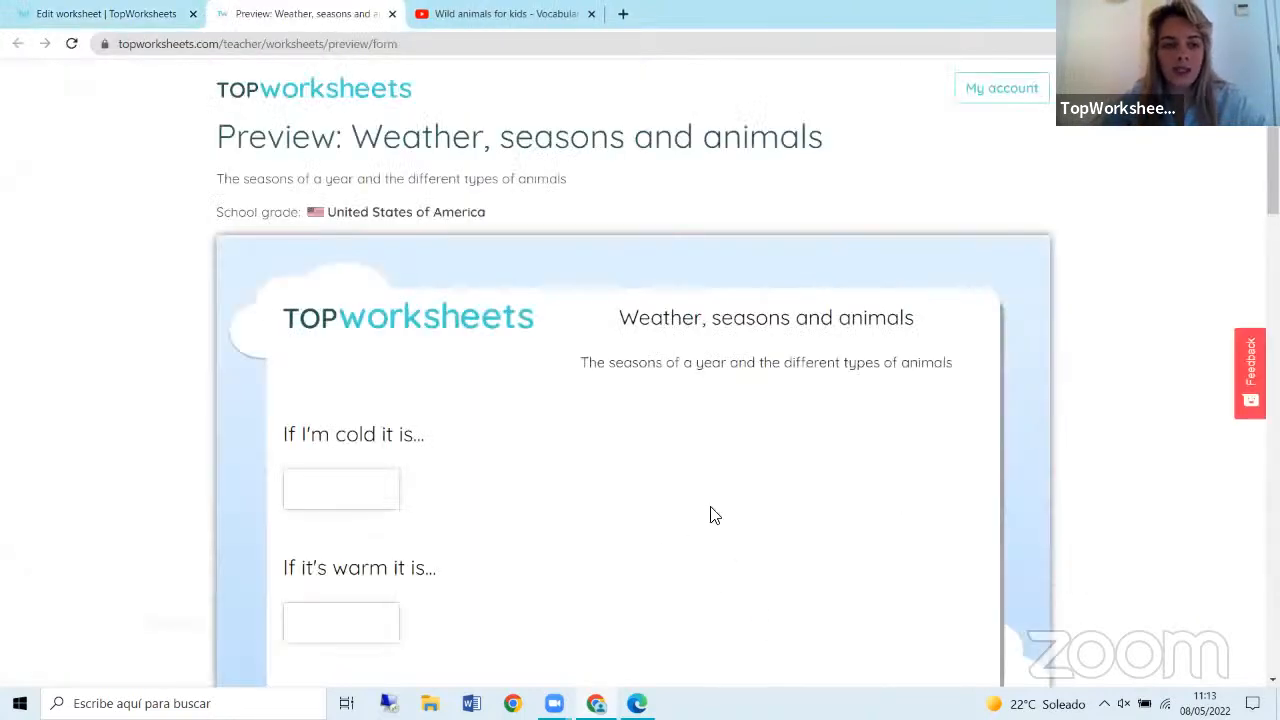
pyautogui.scroll(-5, 731, 466)
pyautogui.scroll(-3, 735, 438)
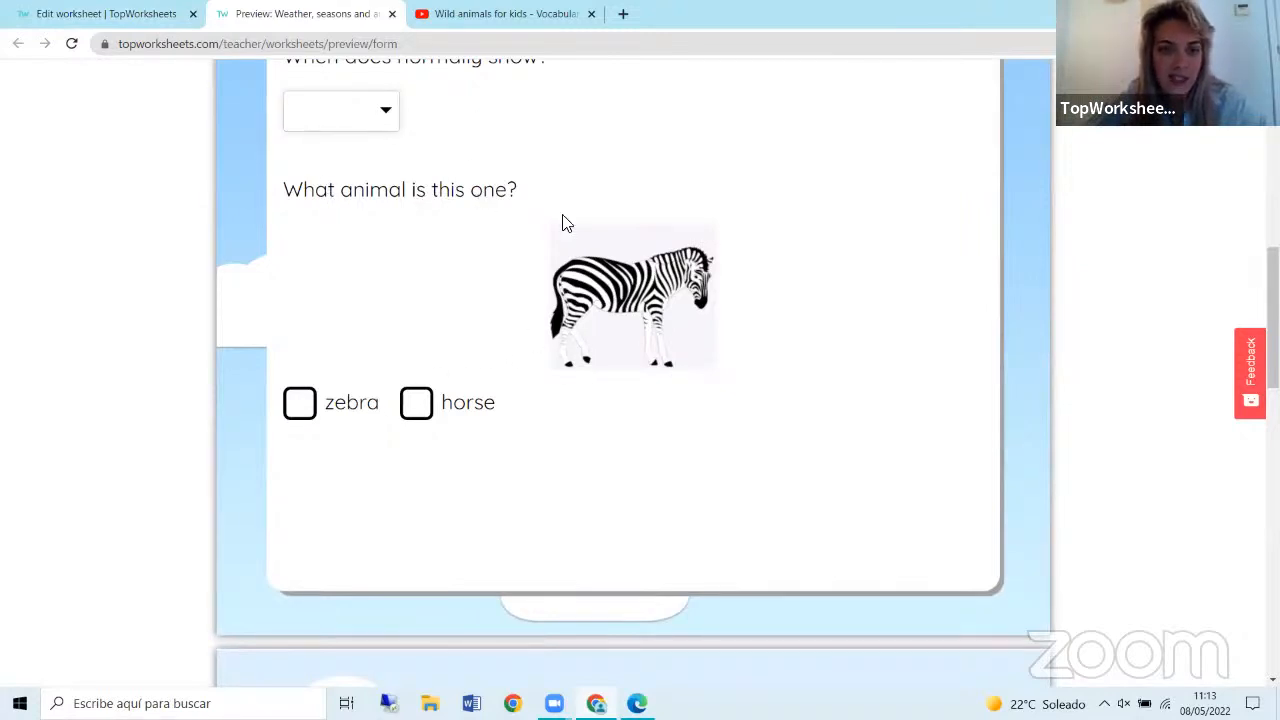
pyautogui.click(302, 405)
pyautogui.scroll(-1, 604, 417)
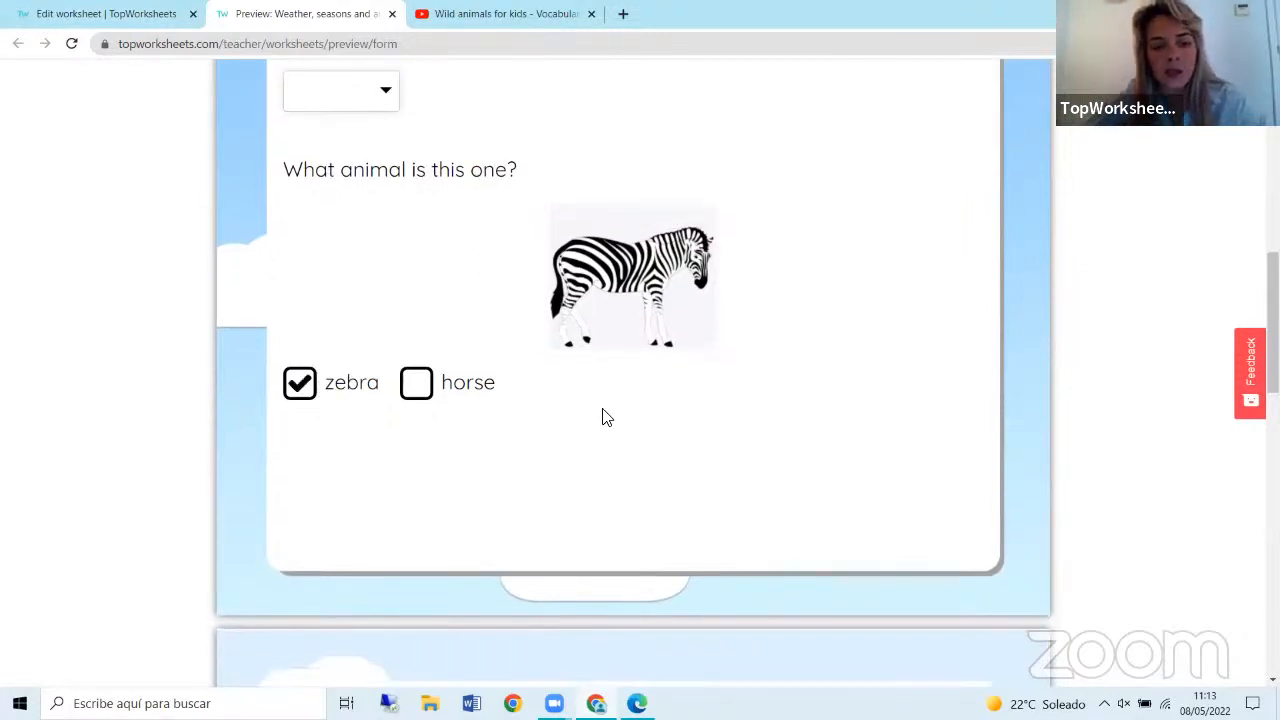
pyautogui.scroll(-4, 604, 417)
pyautogui.click(417, 523)
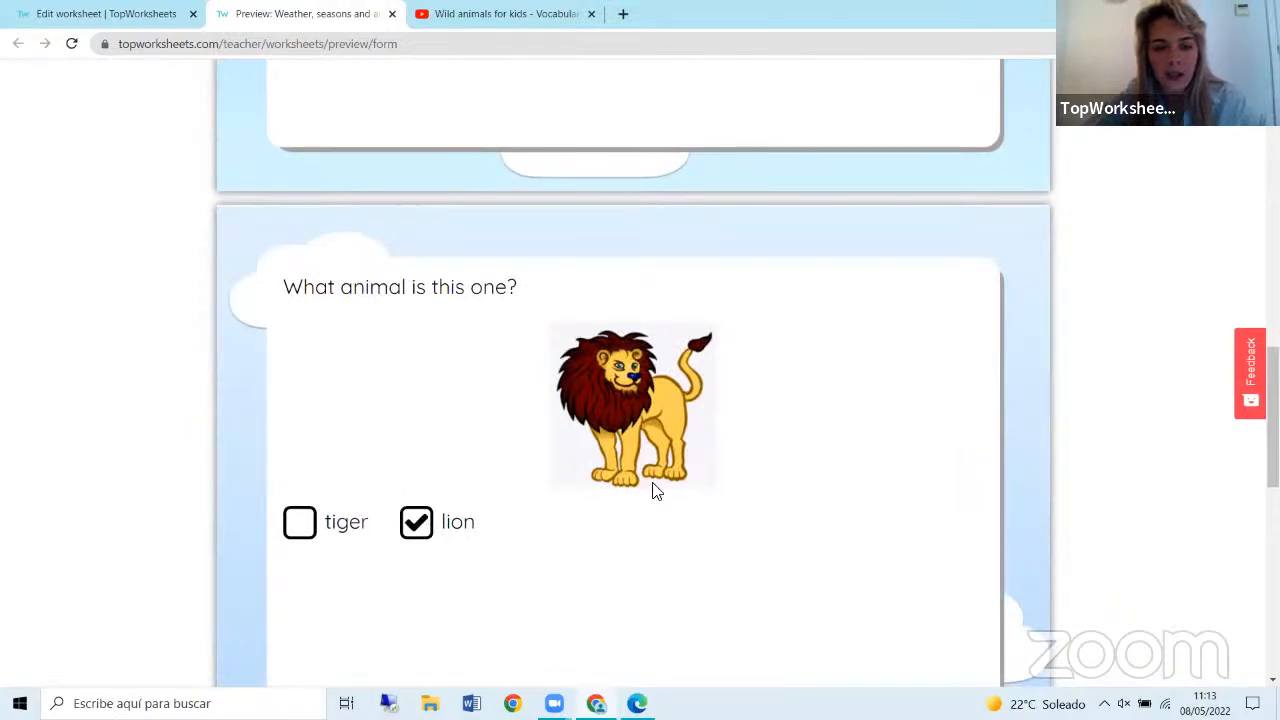
pyautogui.click(392, 14)
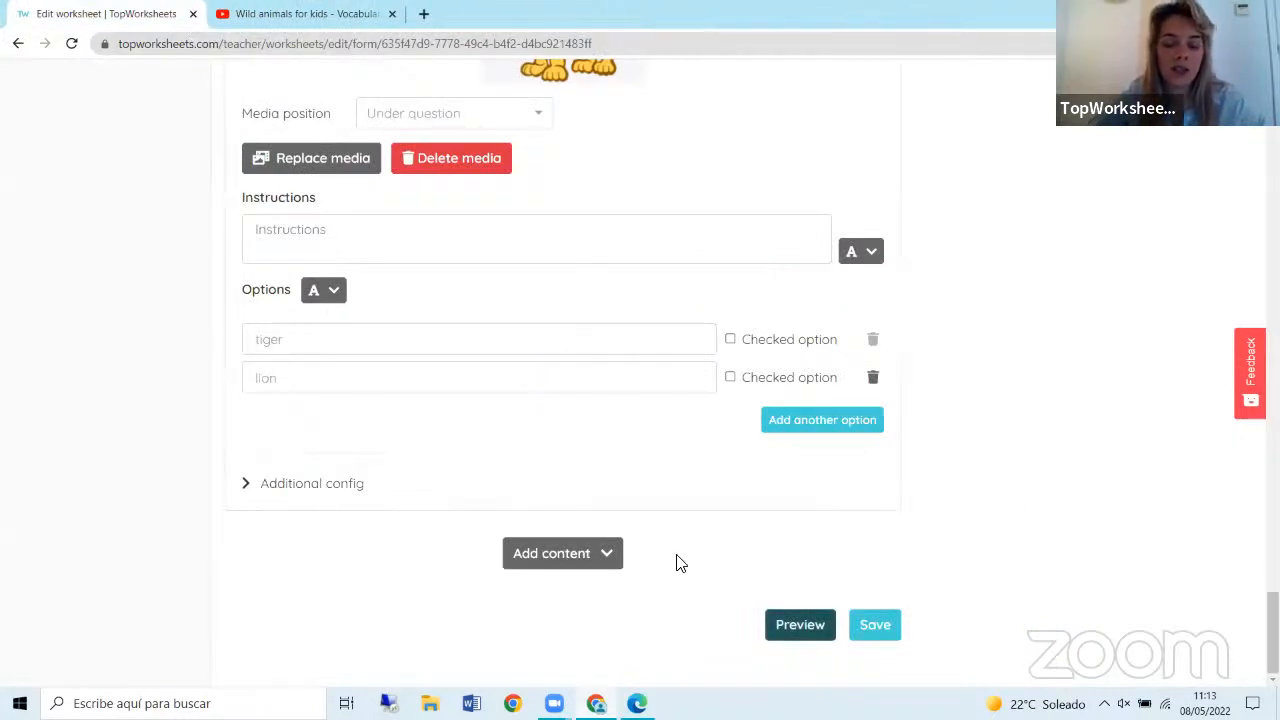
# Add a Wordsearch question with the text "Search the four animals" and underline that text.
pyautogui.click(560, 561)
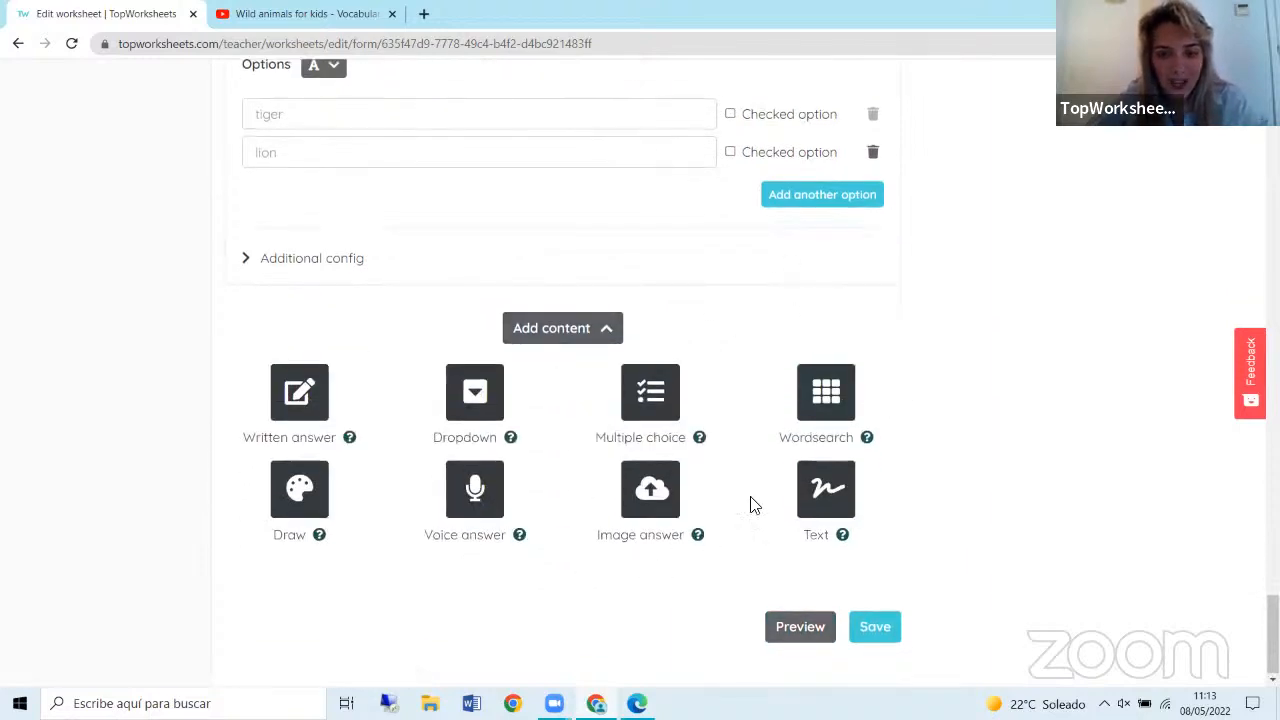
pyautogui.click(833, 388)
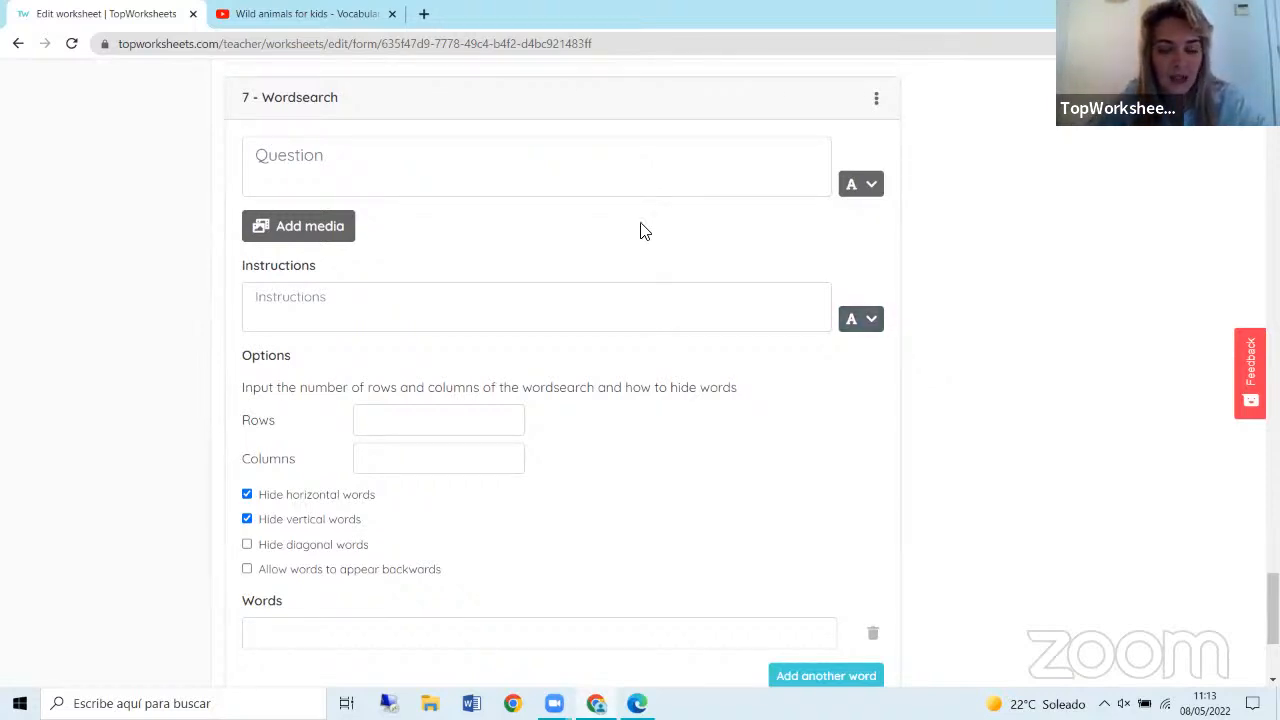
pyautogui.click(493, 170)
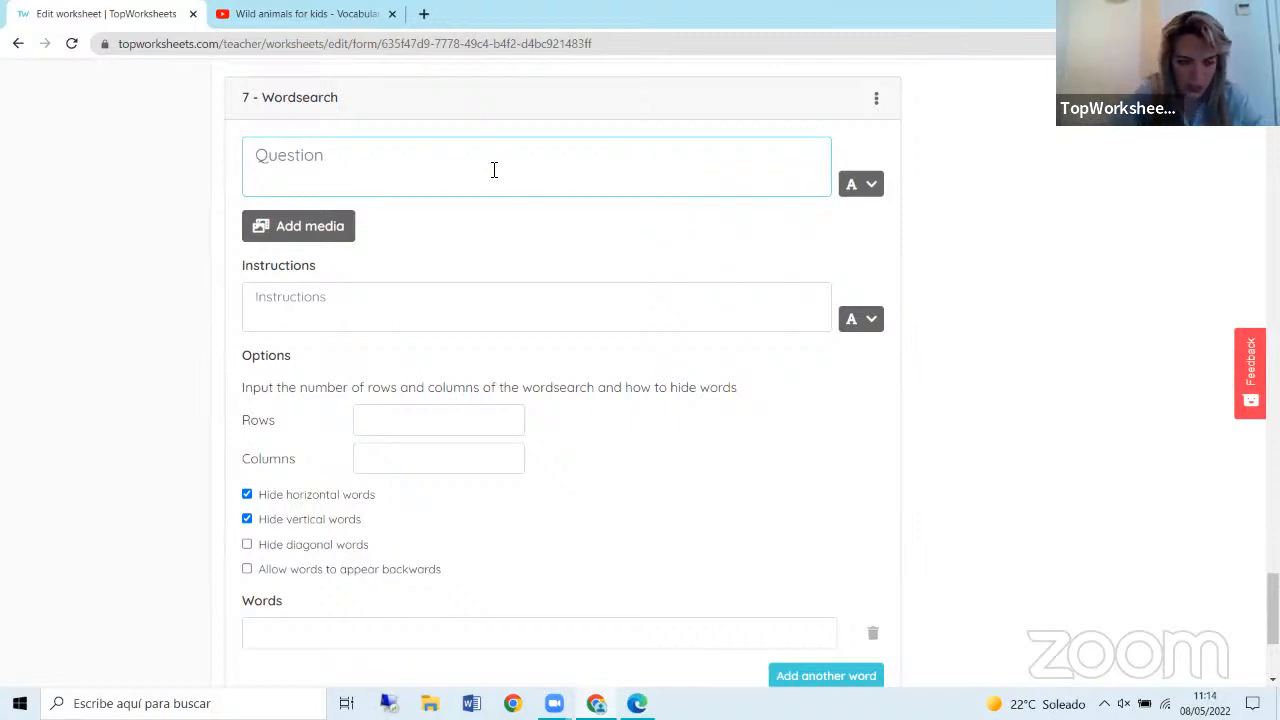
pyautogui.write('Search the ')
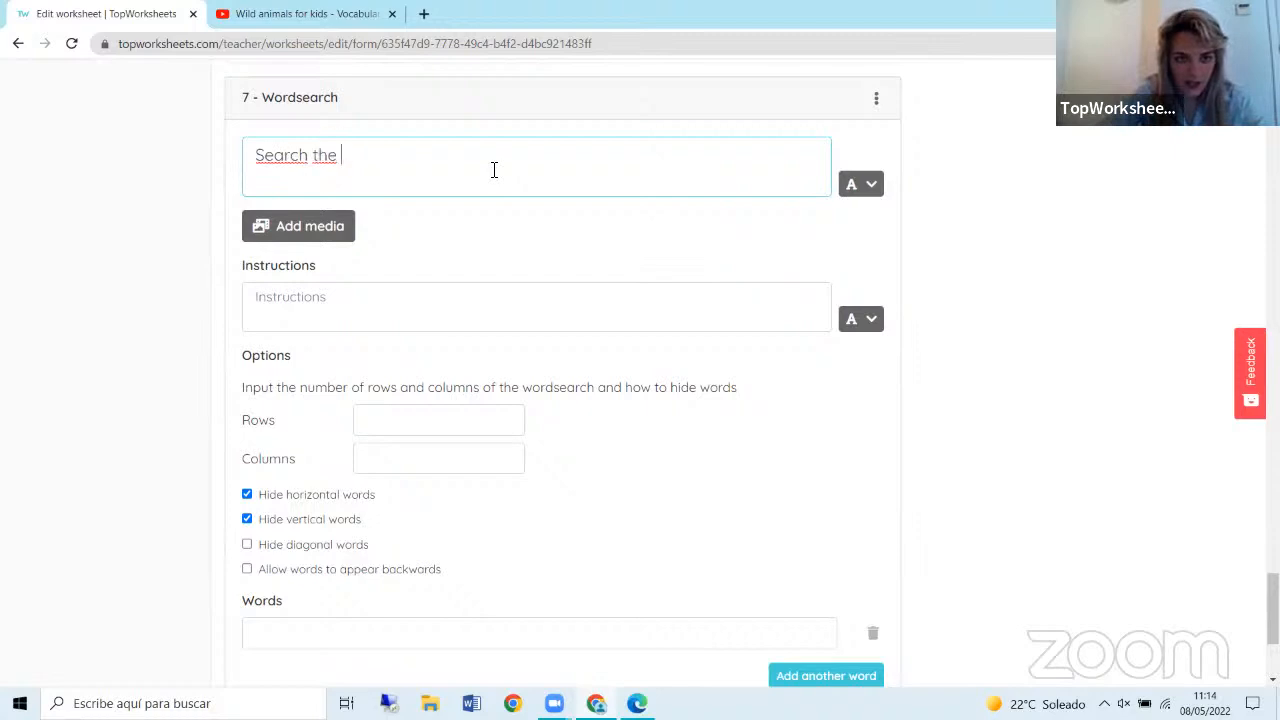
pyautogui.write('four animals')
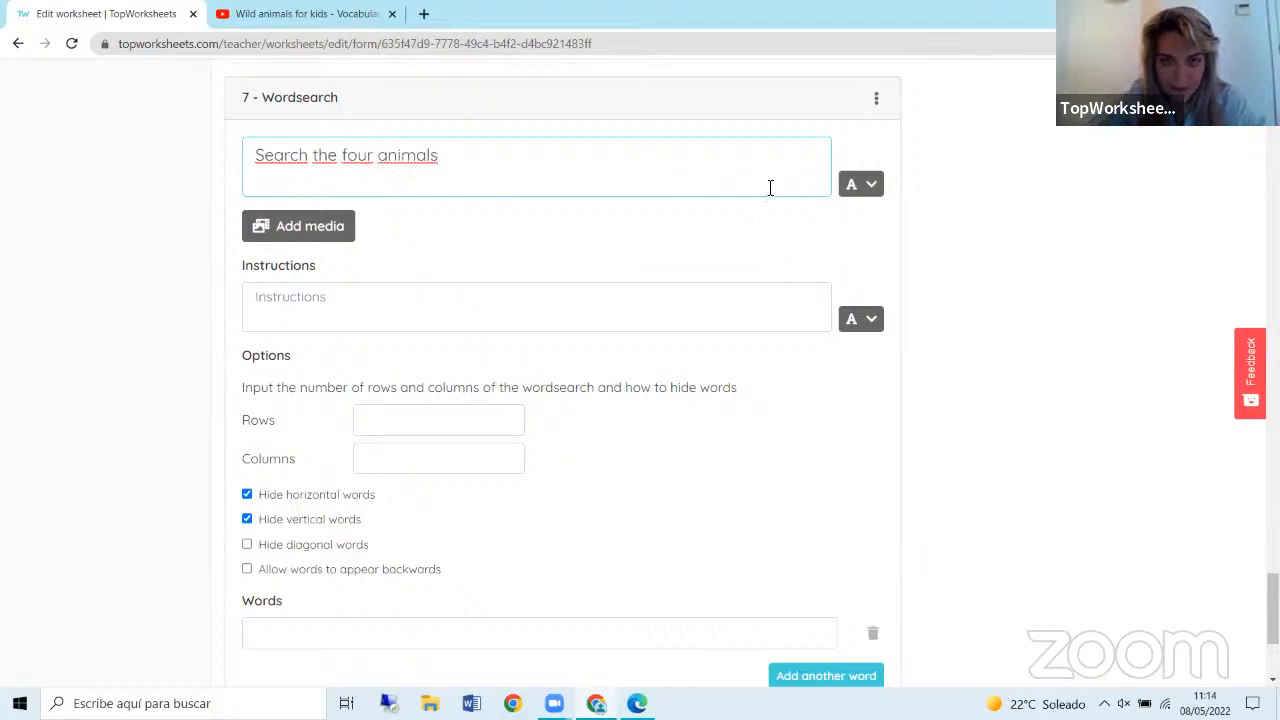
pyautogui.click(866, 194)
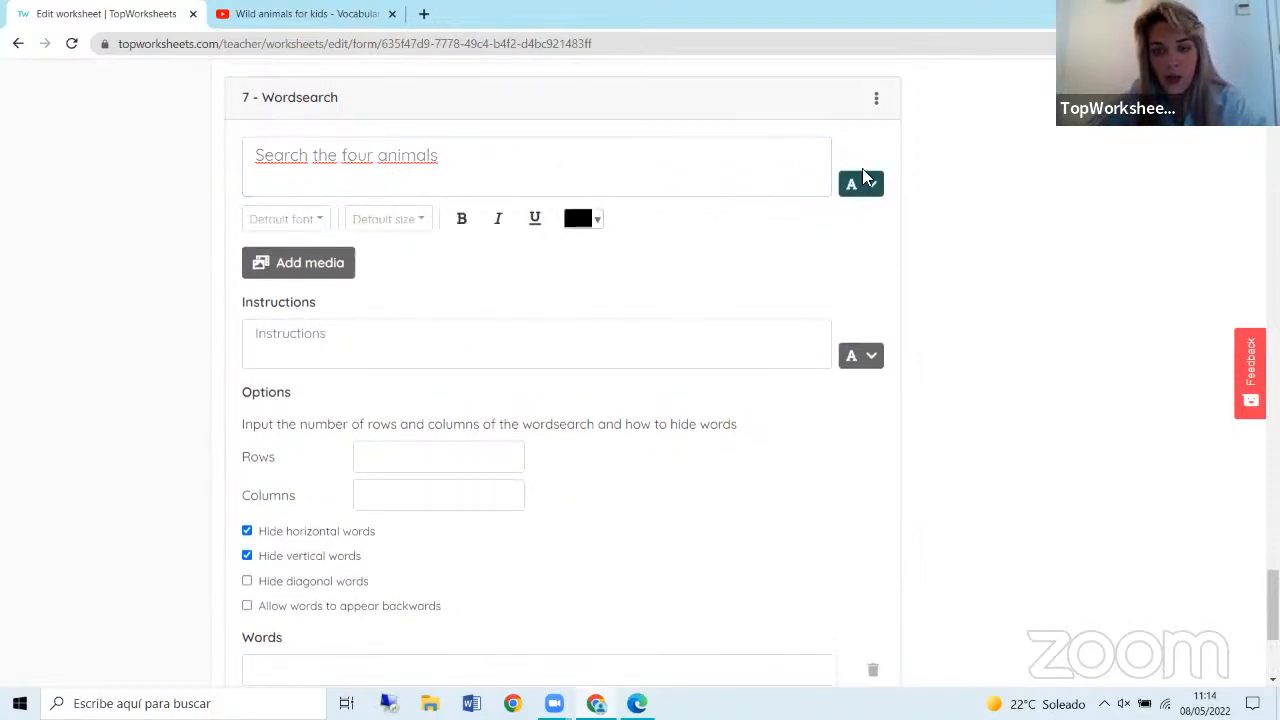
pyautogui.click(535, 222)
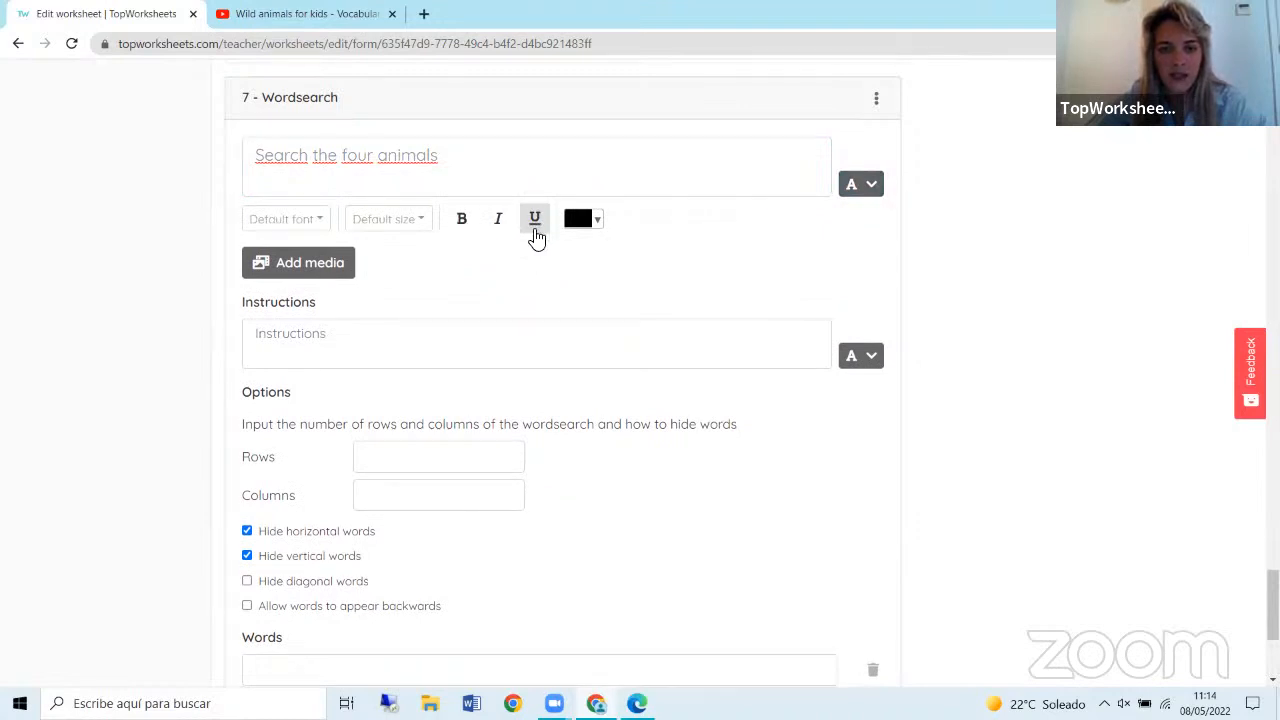
# Set the wordsearch grid to 10 rows and 10 columns.
pyautogui.scroll(-1, 540, 249)
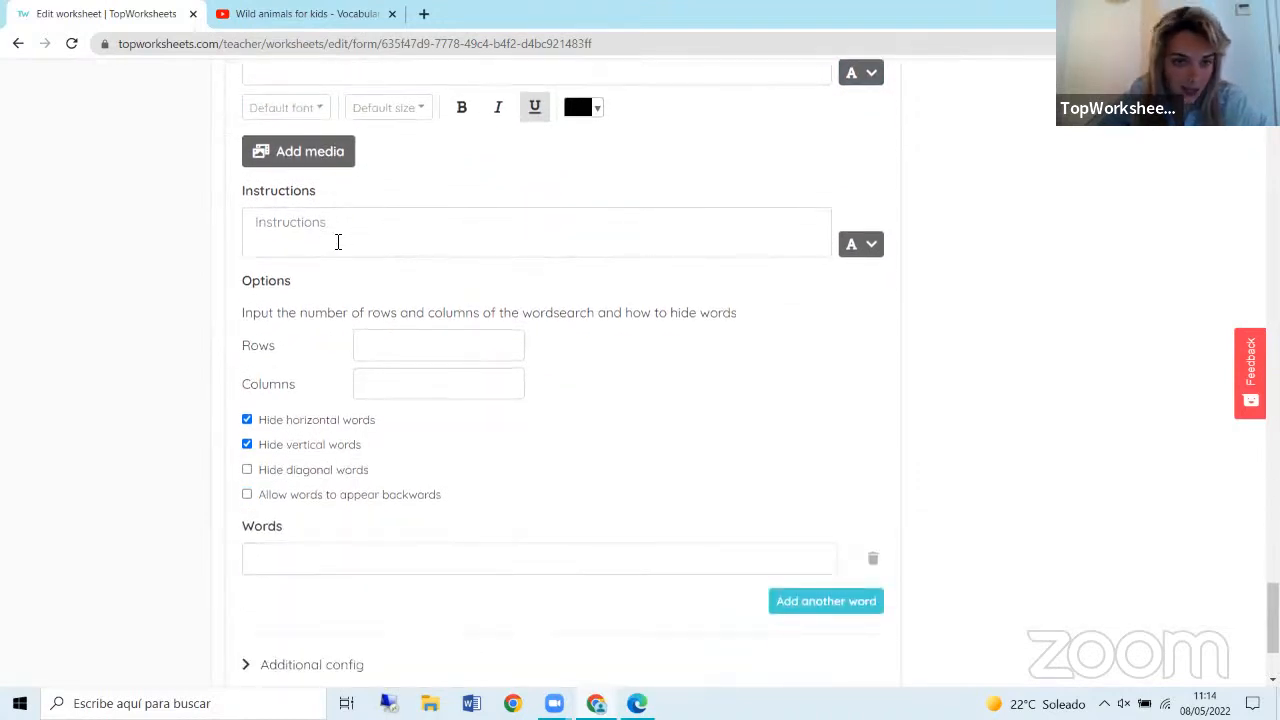
pyautogui.scroll(-1, 338, 241)
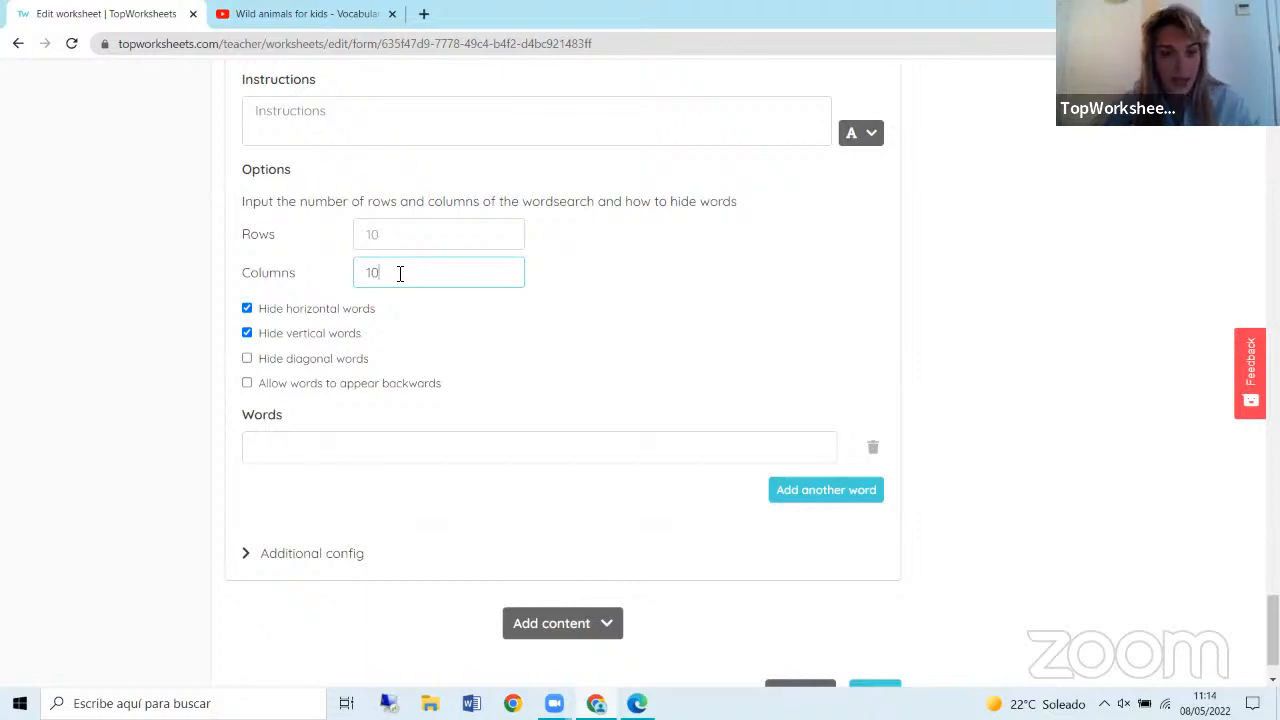
pyautogui.scroll(-1, 355, 405)
# Enter the four hidden words frog, eagle, horse and monkey for the wordsearch.
pyautogui.click(350, 381)
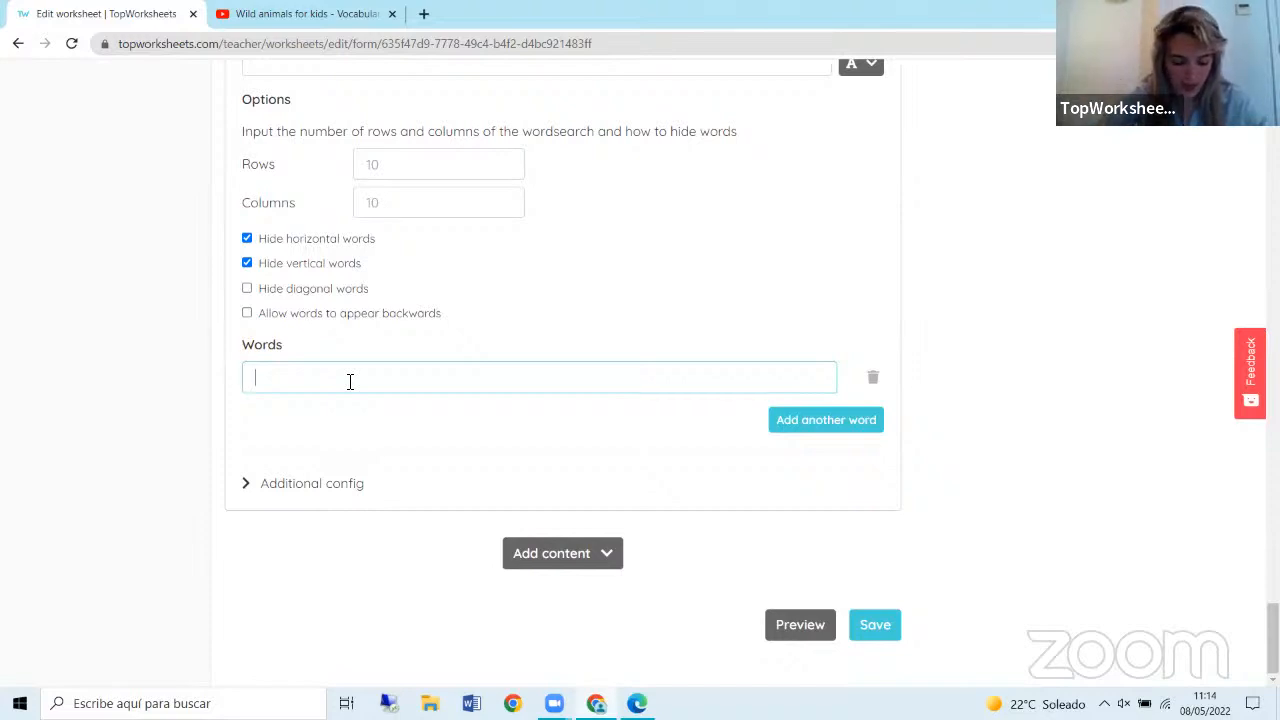
pyautogui.write('frog')
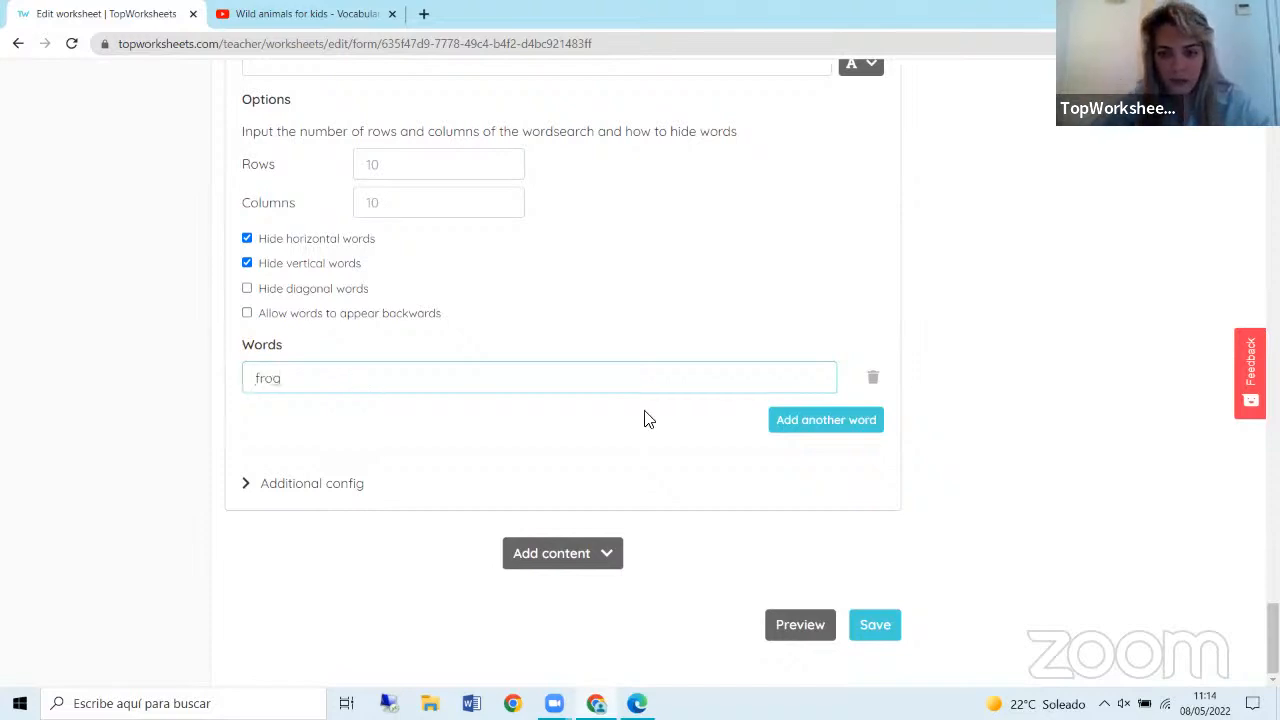
pyautogui.click(814, 421)
pyautogui.click(472, 414)
pyautogui.write('e')
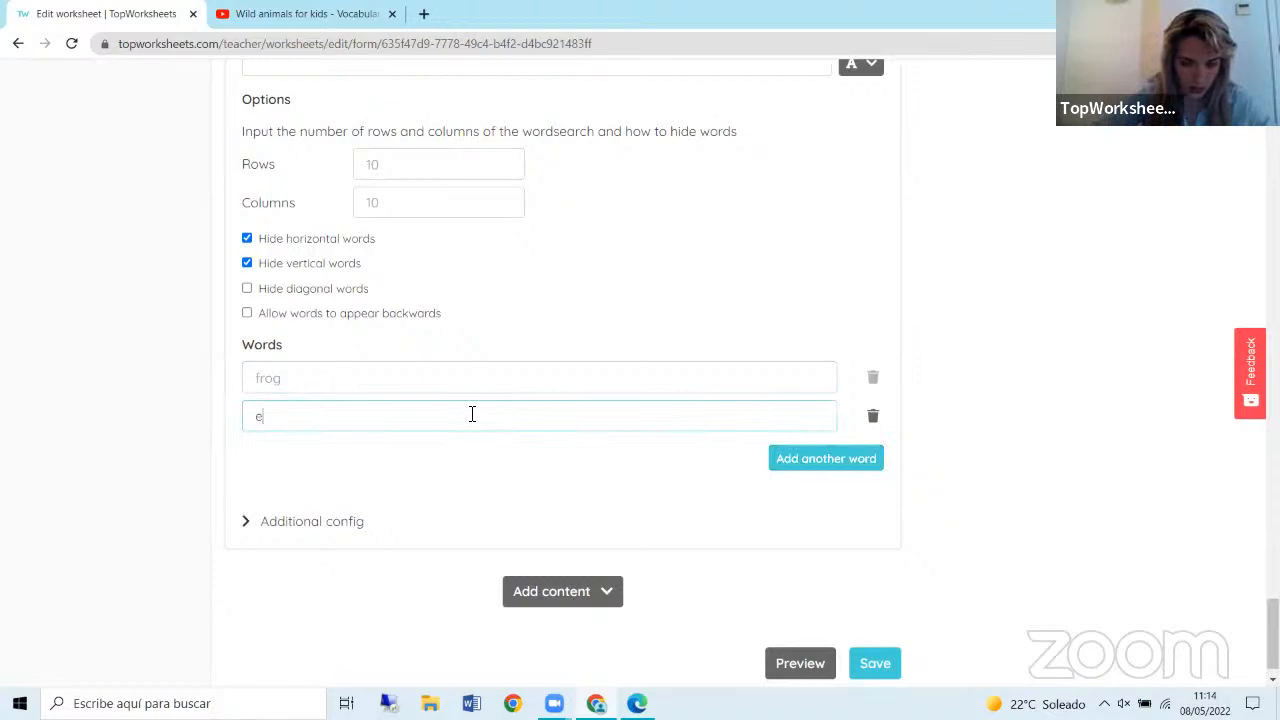
pyautogui.write('agle')
pyautogui.click(806, 458)
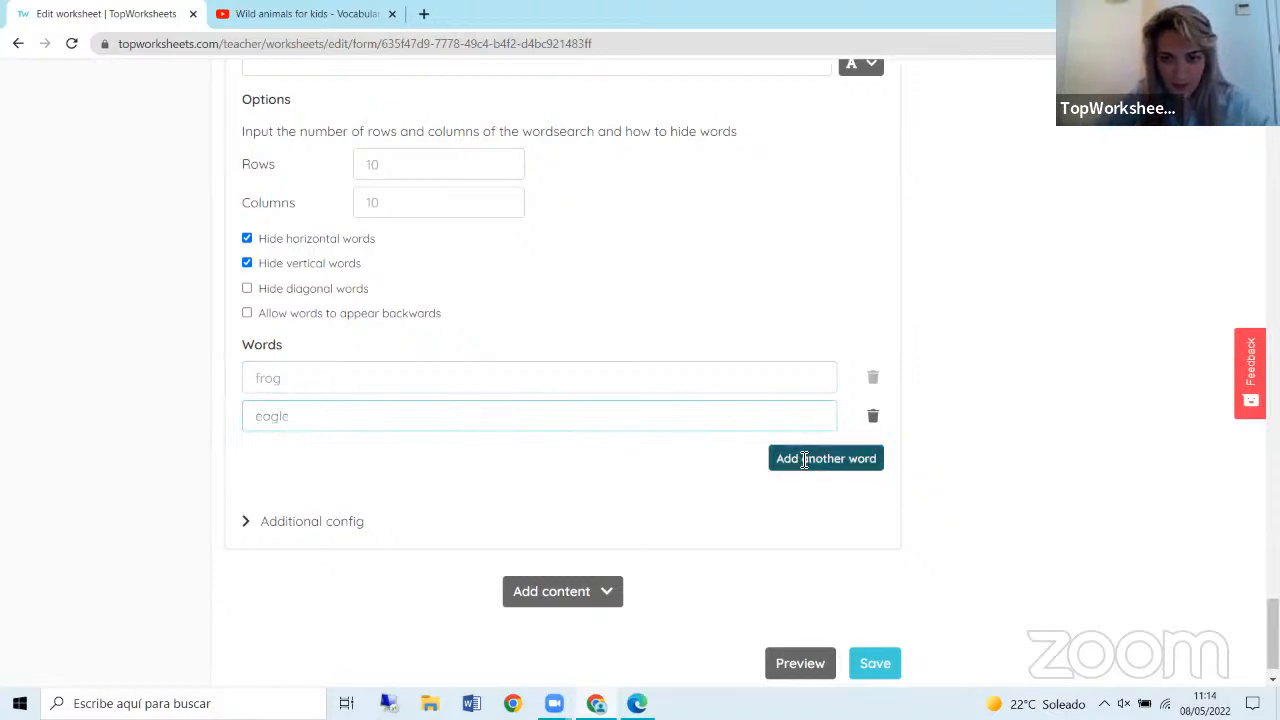
pyautogui.click(500, 463)
pyautogui.write('horse')
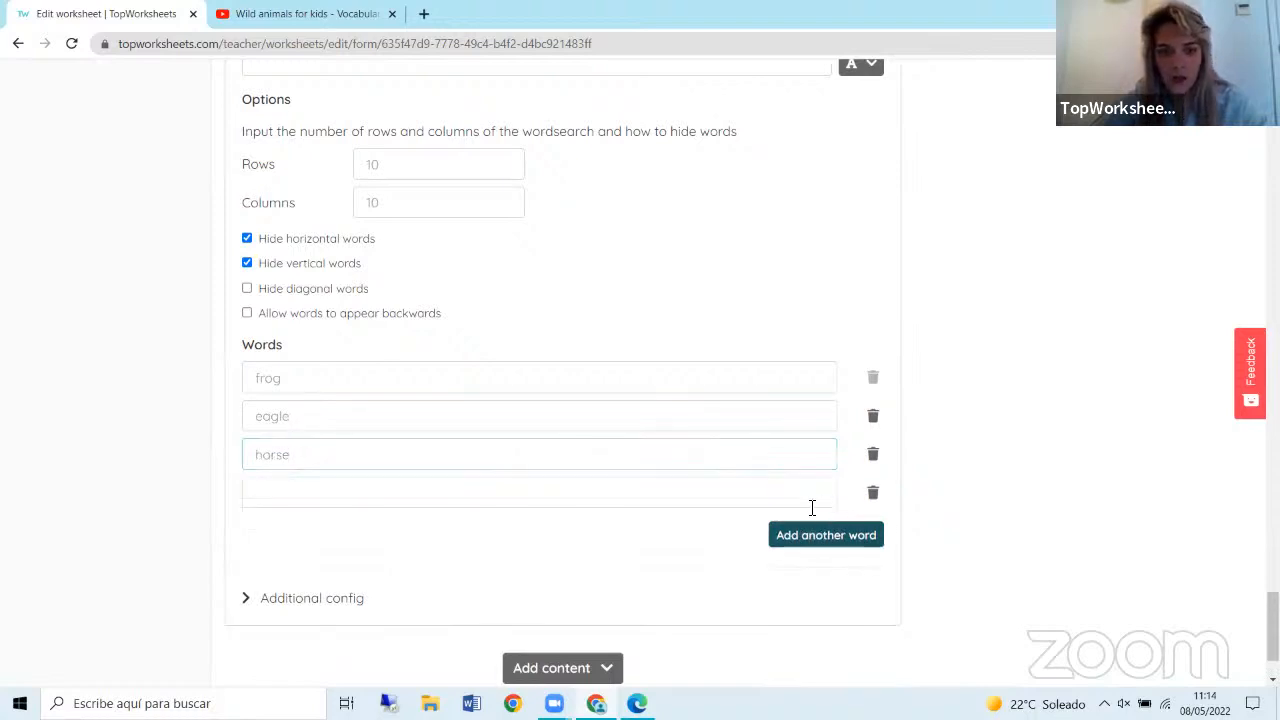
pyautogui.click(840, 505)
pyautogui.click(470, 497)
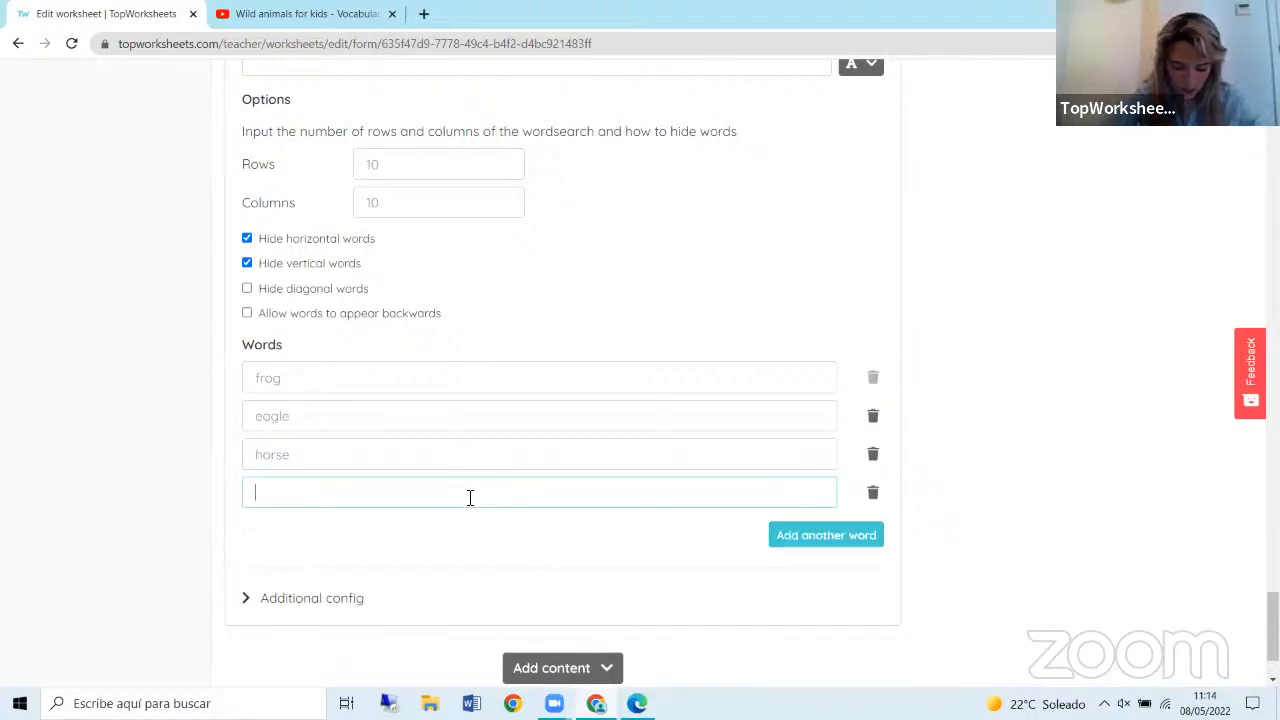
pyautogui.write('monkey')
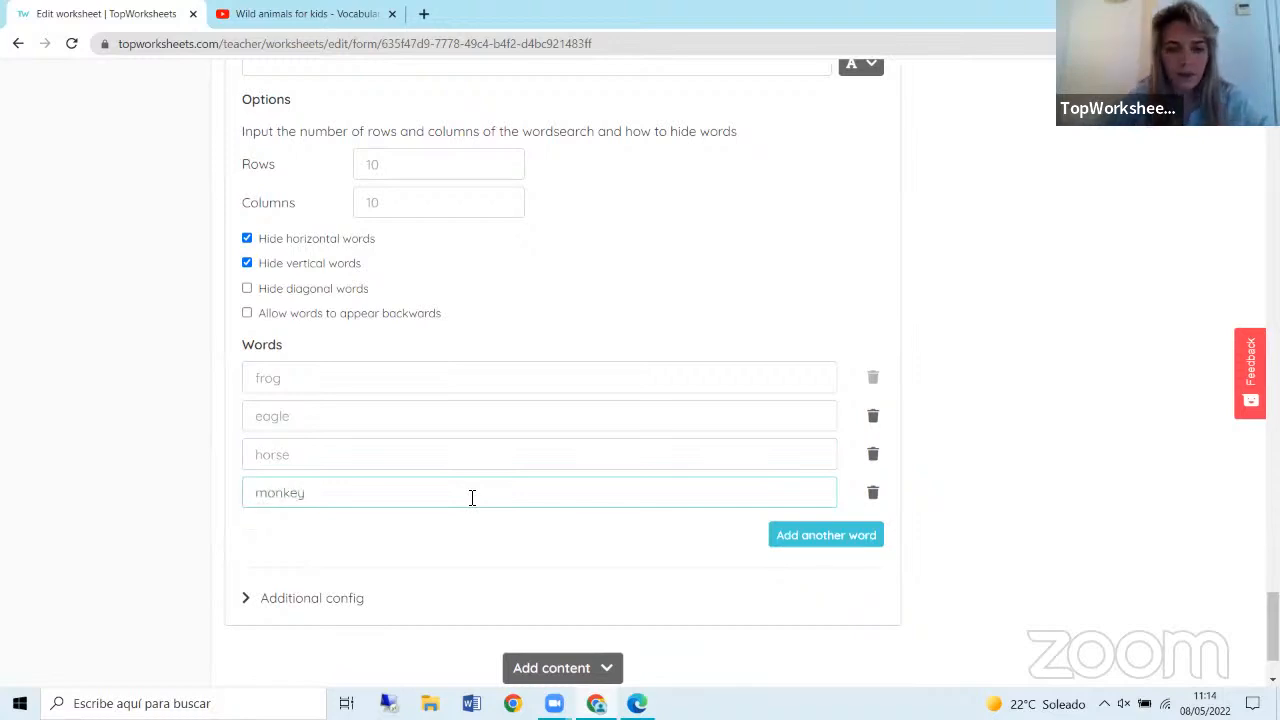
# Preview the worksheet, mark FROG and MONKEY in the wordsearch grid, and close the preview.
pyautogui.scroll(-1, 603, 268)
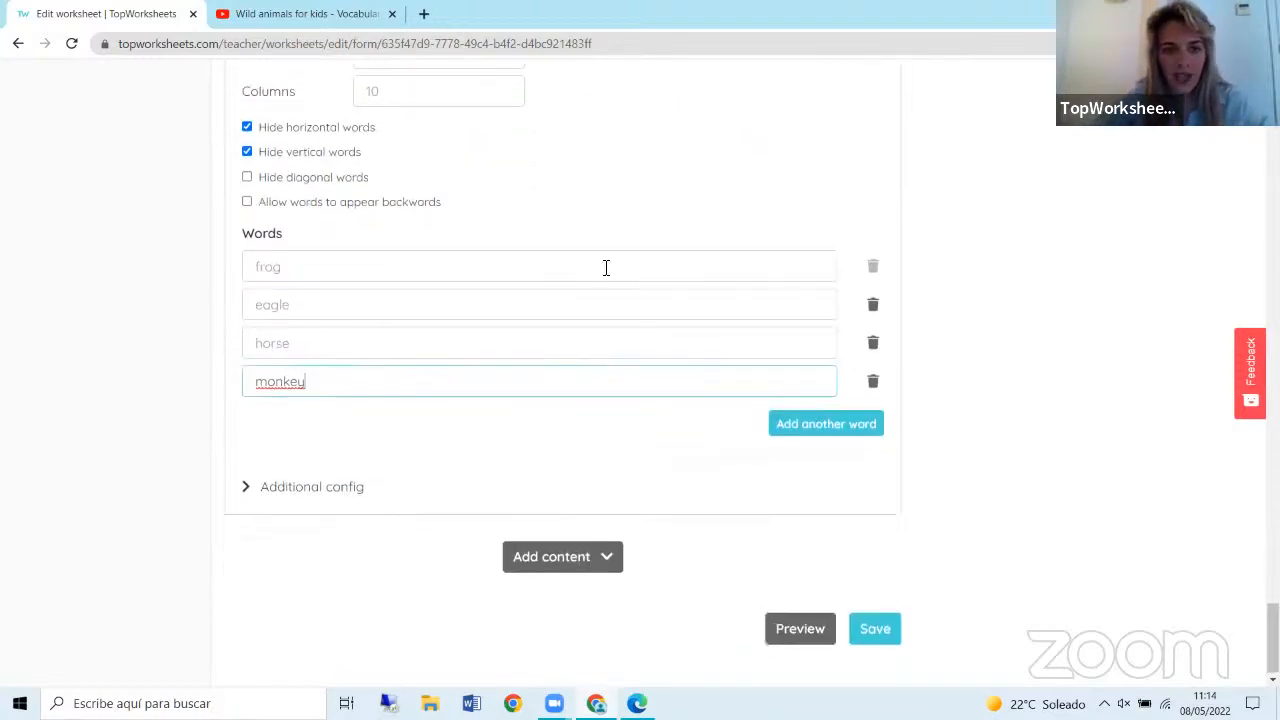
pyautogui.scroll(3, 477, 363)
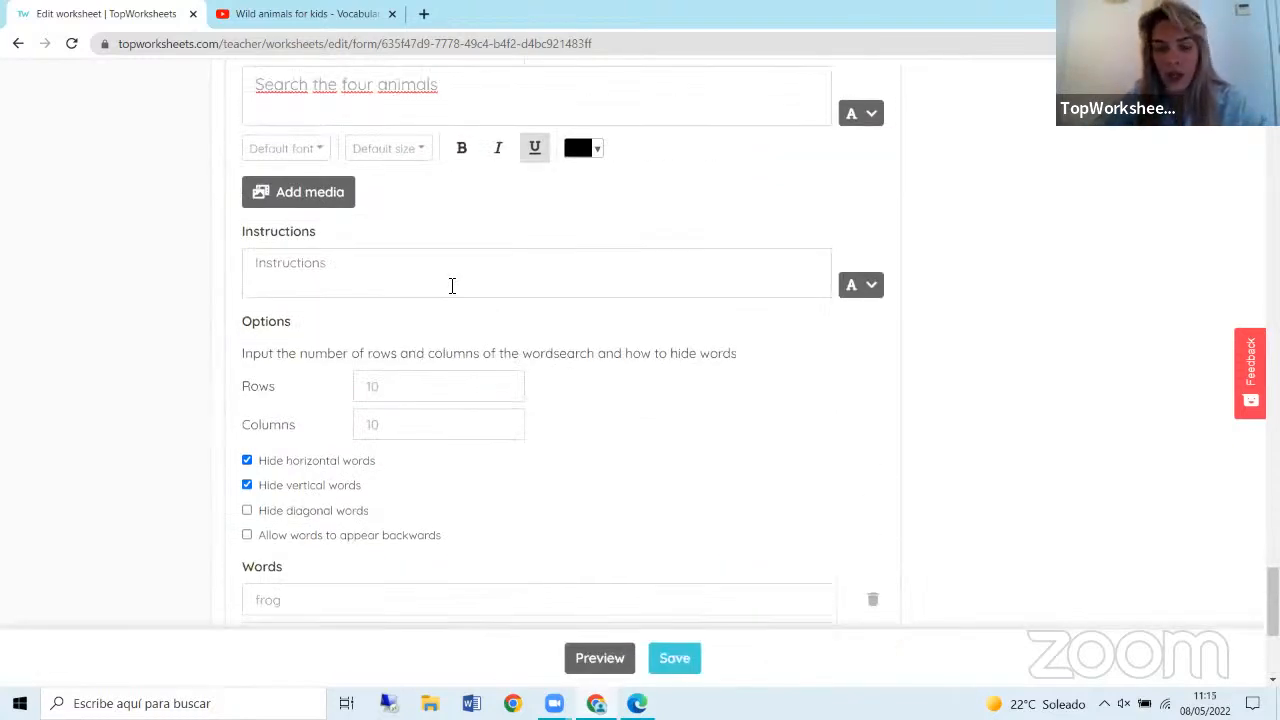
pyautogui.scroll(1, 451, 286)
pyautogui.scroll(-4, 614, 329)
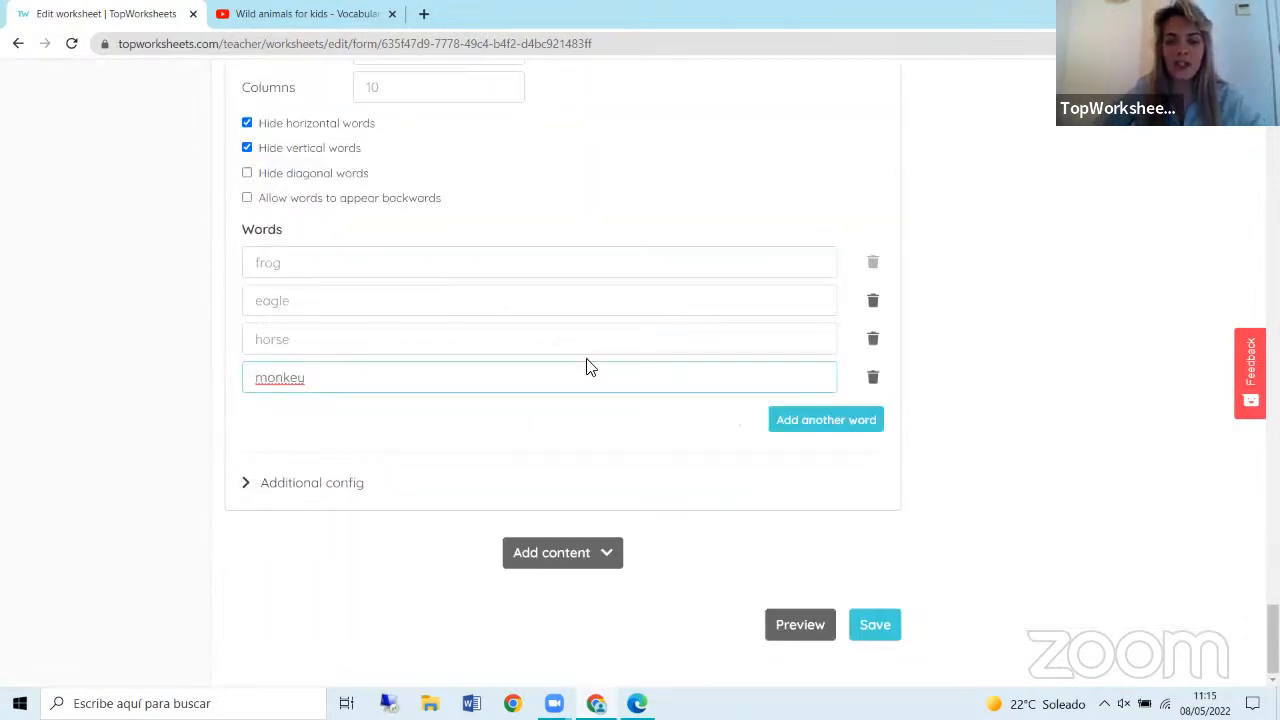
pyautogui.click(800, 625)
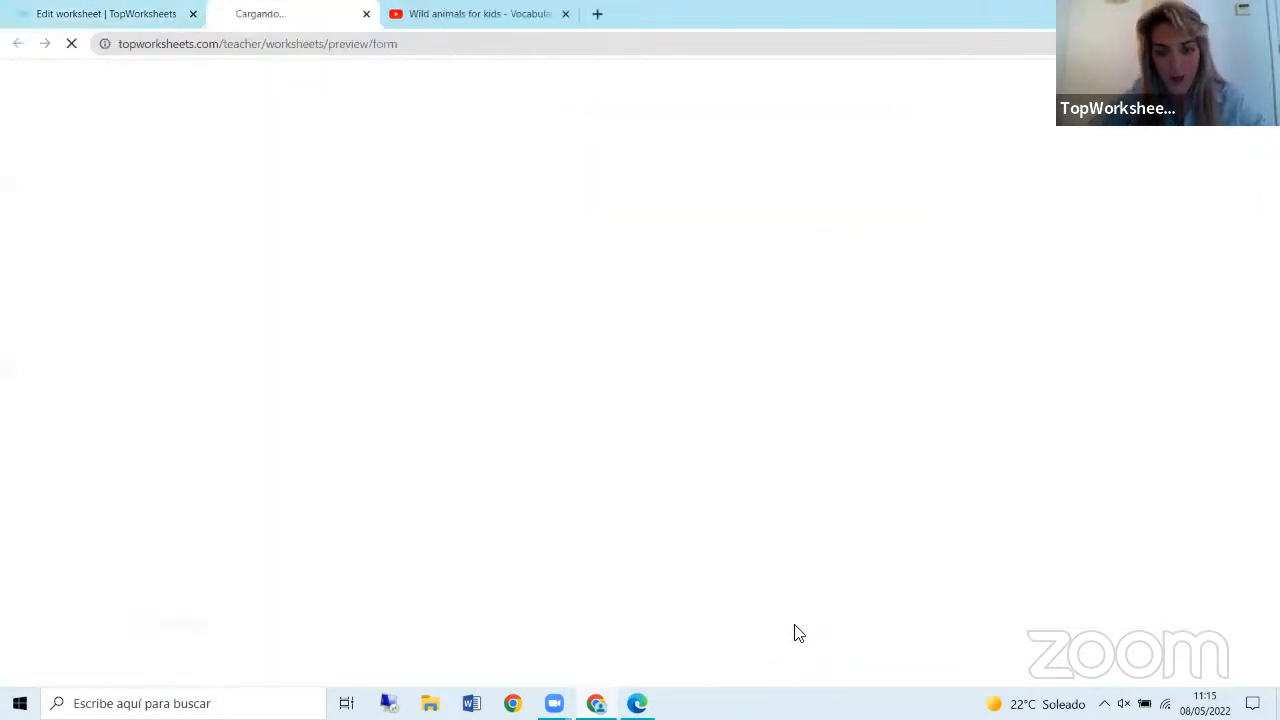
pyautogui.scroll(-10, 633, 400)
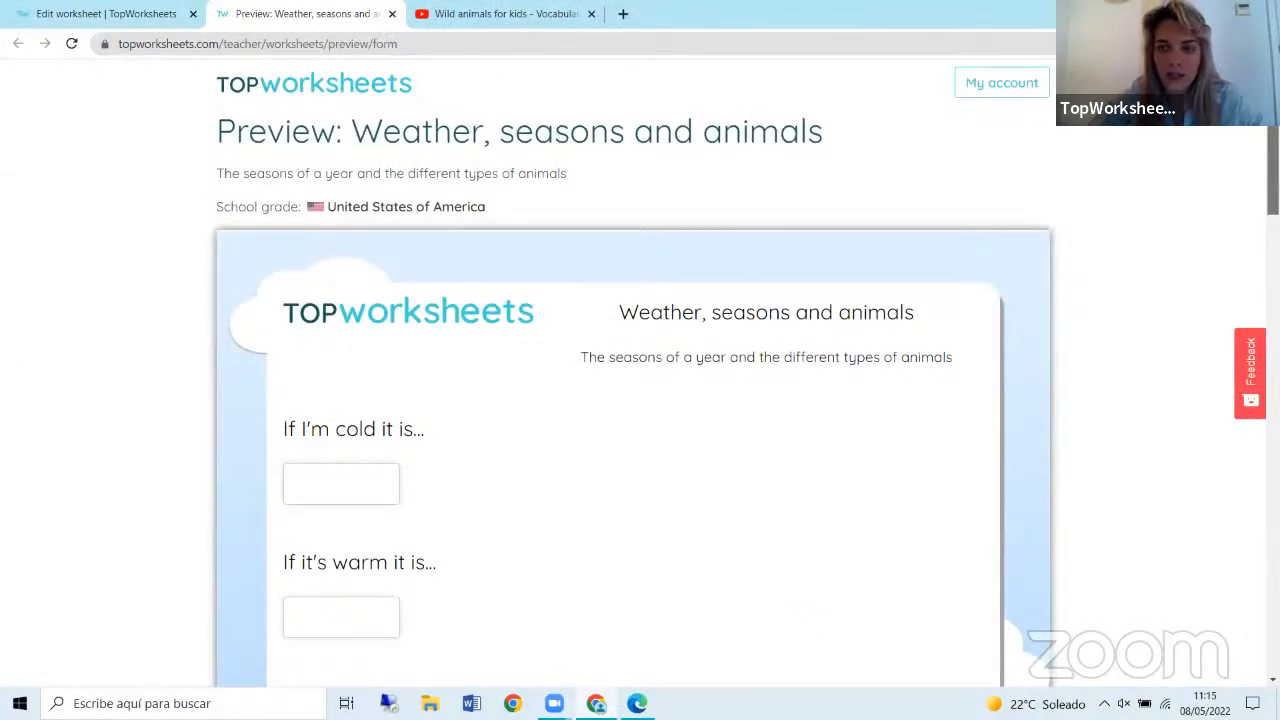
pyautogui.scroll(-4, 908, 219)
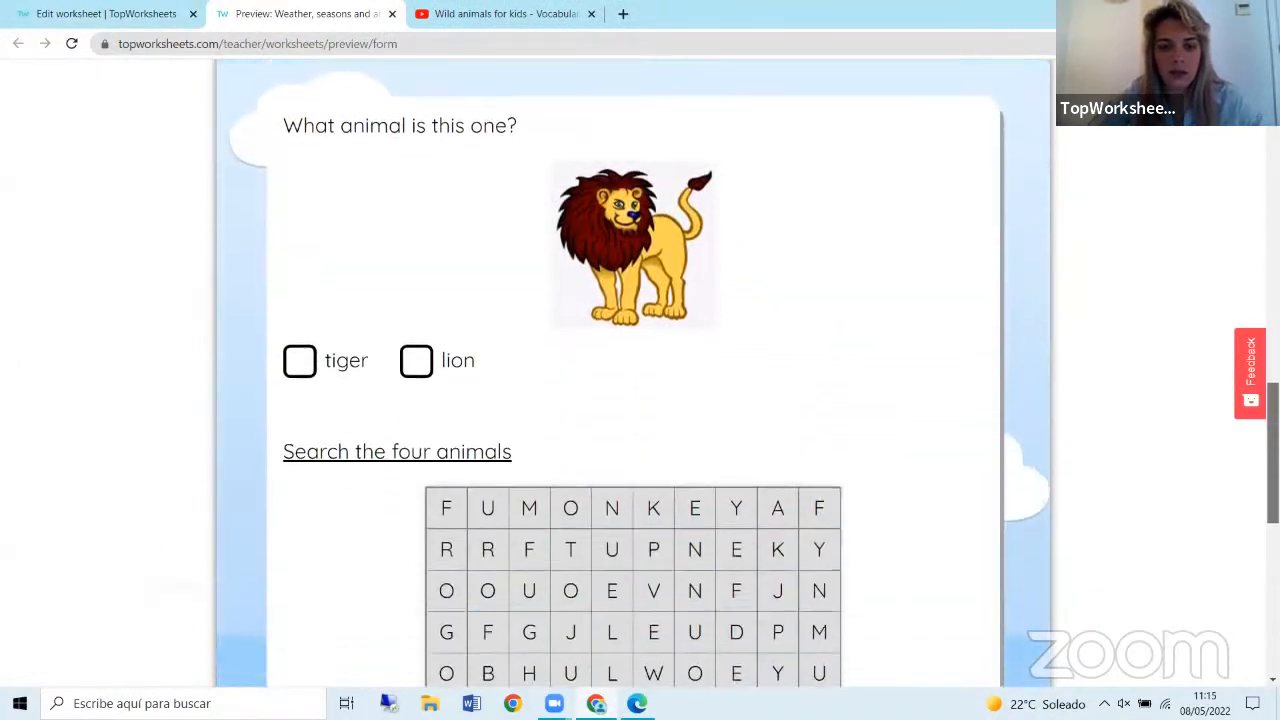
pyautogui.scroll(5, 908, 219)
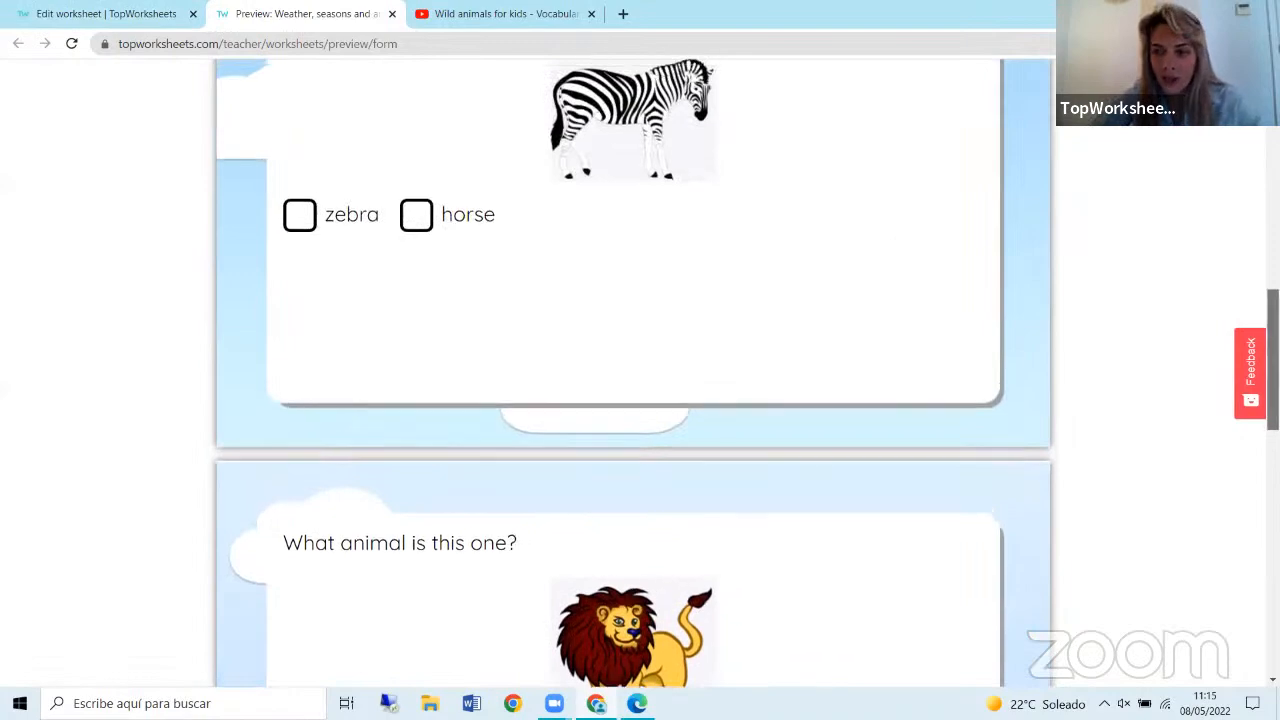
pyautogui.scroll(5, 908, 219)
pyautogui.scroll(-8, 908, 219)
pyautogui.scroll(-4, 586, 257)
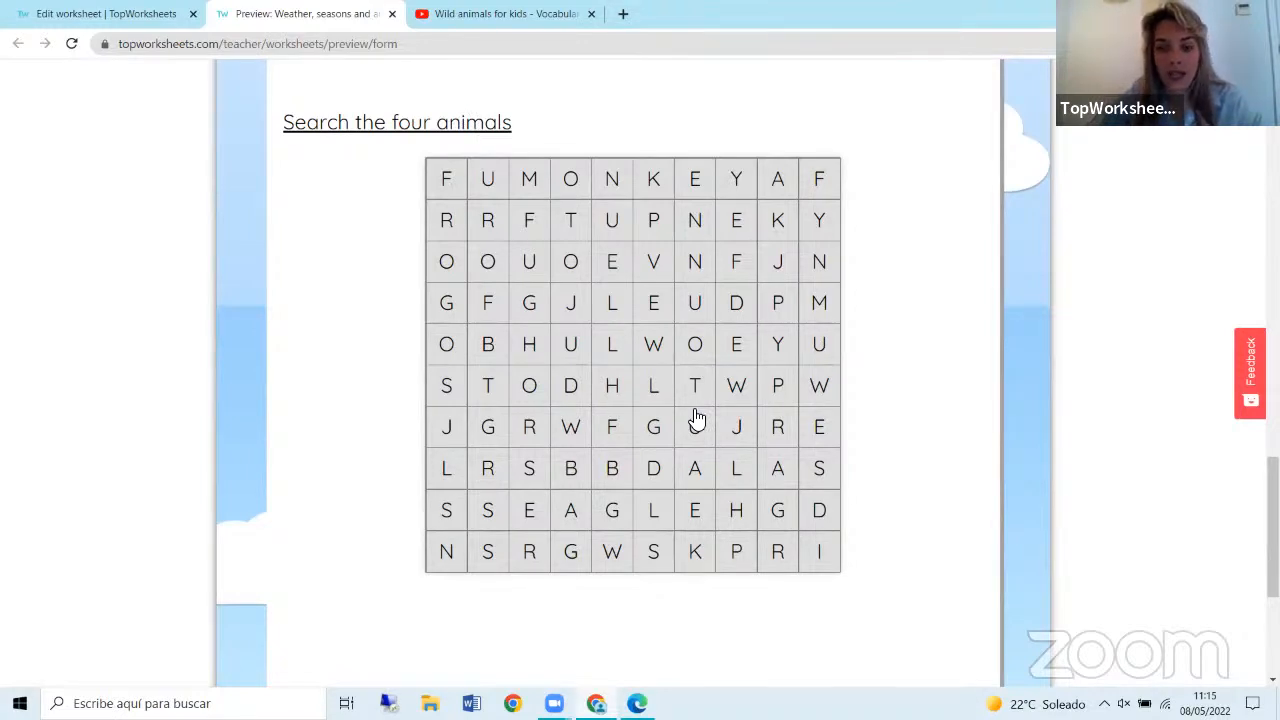
pyautogui.moveTo(444, 183); pyautogui.dragTo(446, 320)
pyautogui.moveTo(529, 178); pyautogui.dragTo(737, 195)
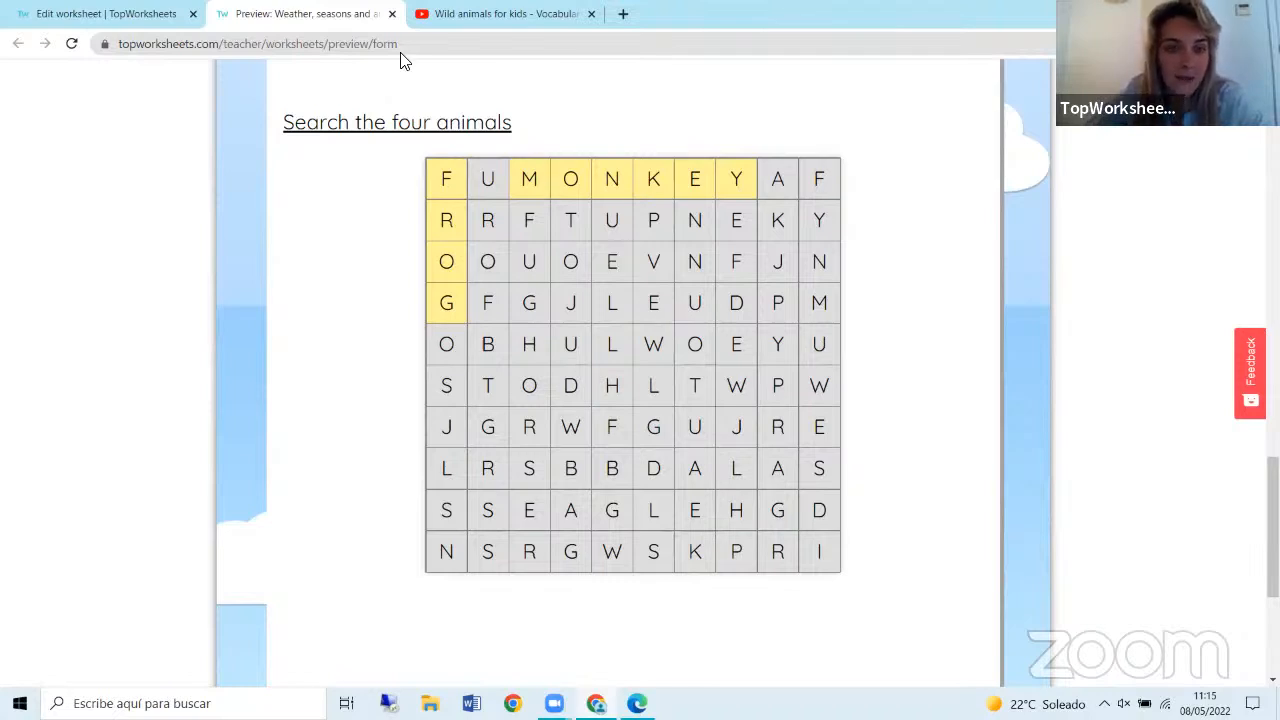
pyautogui.click(391, 14)
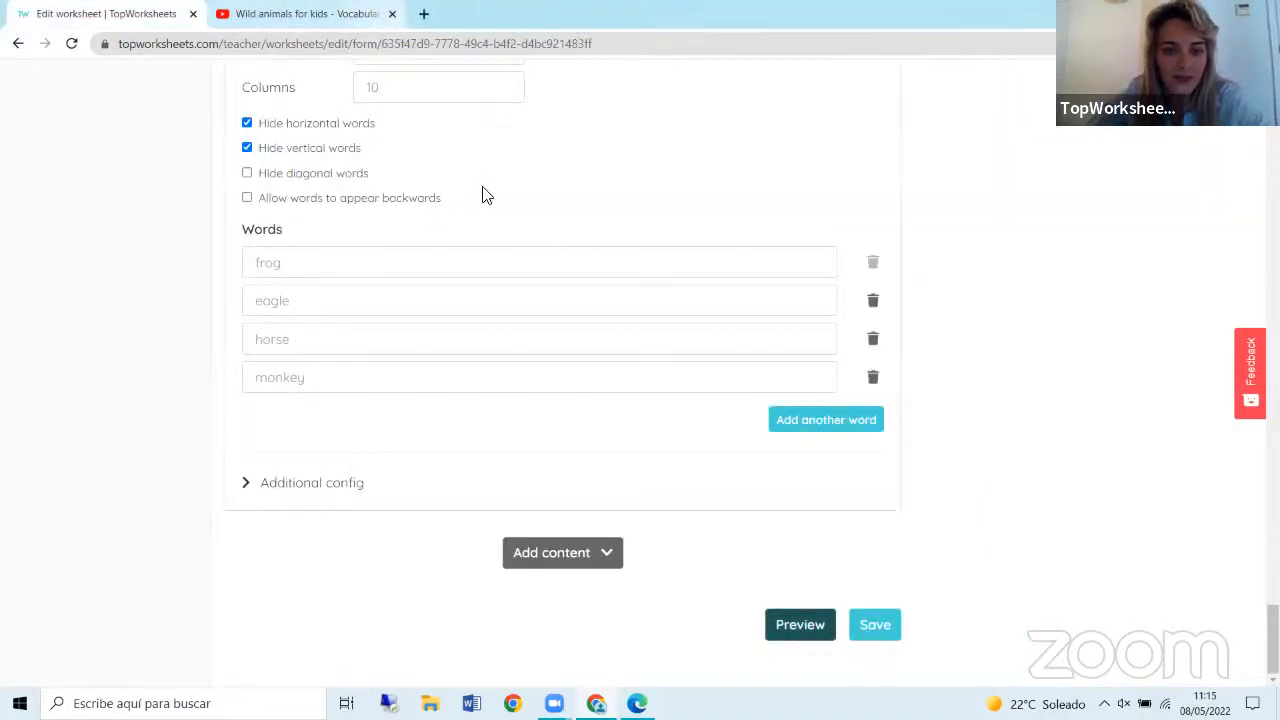
# Add a Draw question with the text "Draw your favorite animal".
pyautogui.click(600, 552)
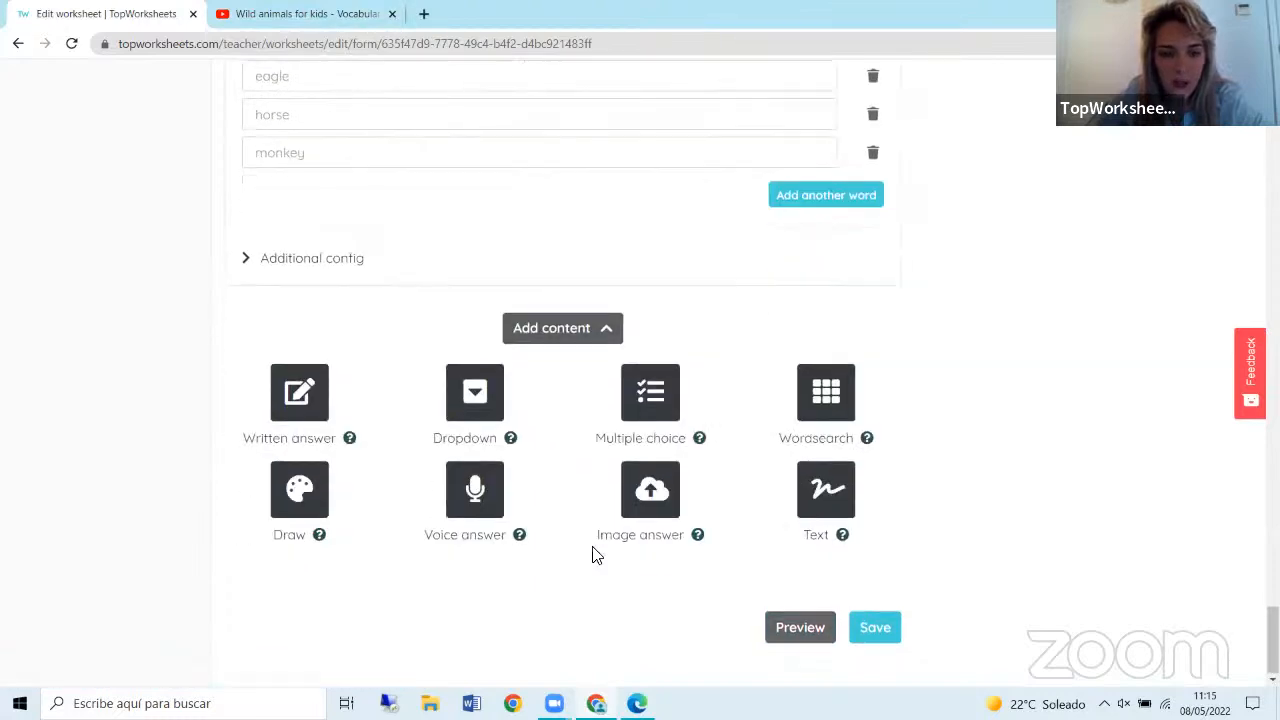
pyautogui.click(294, 510)
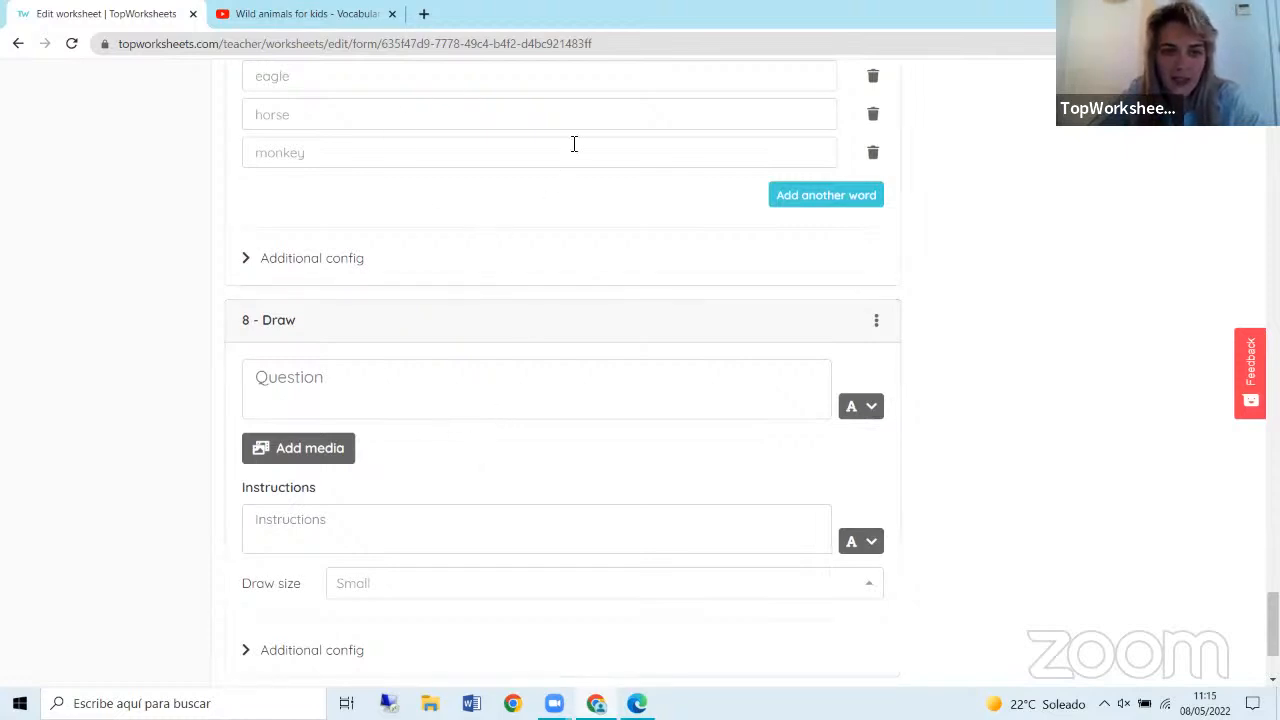
pyautogui.scroll(-2, 574, 144)
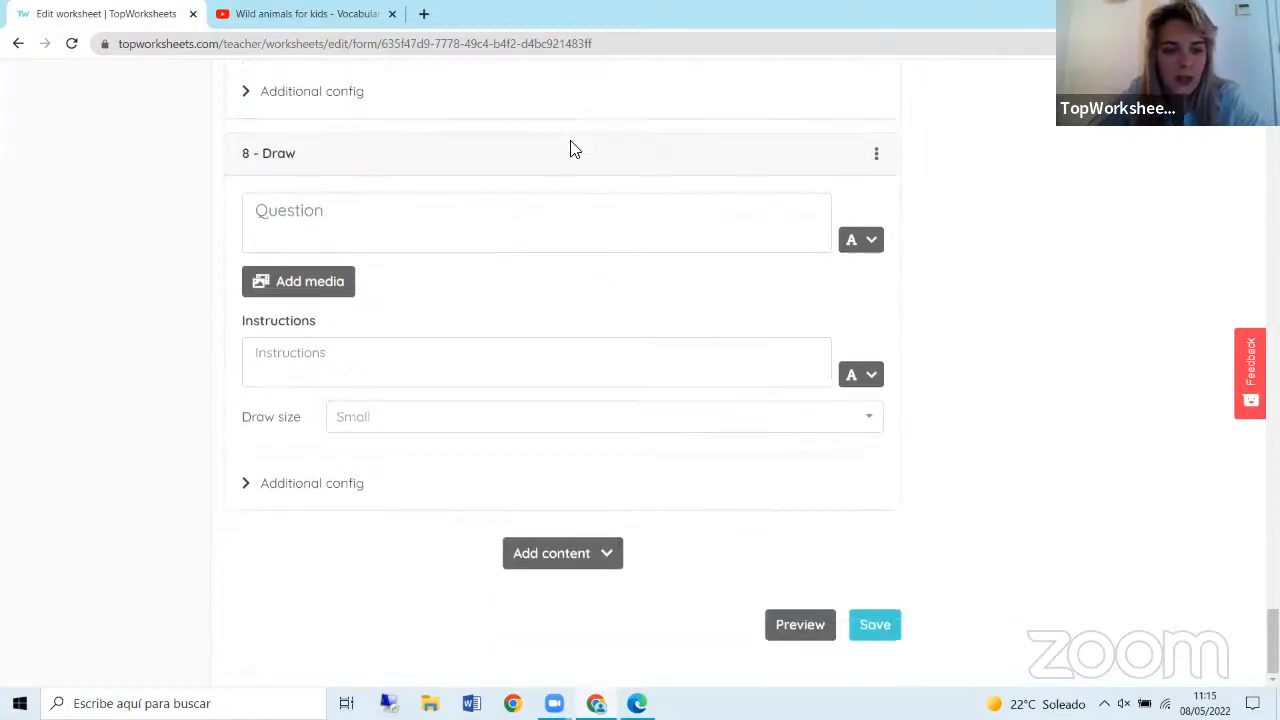
pyautogui.click(323, 217)
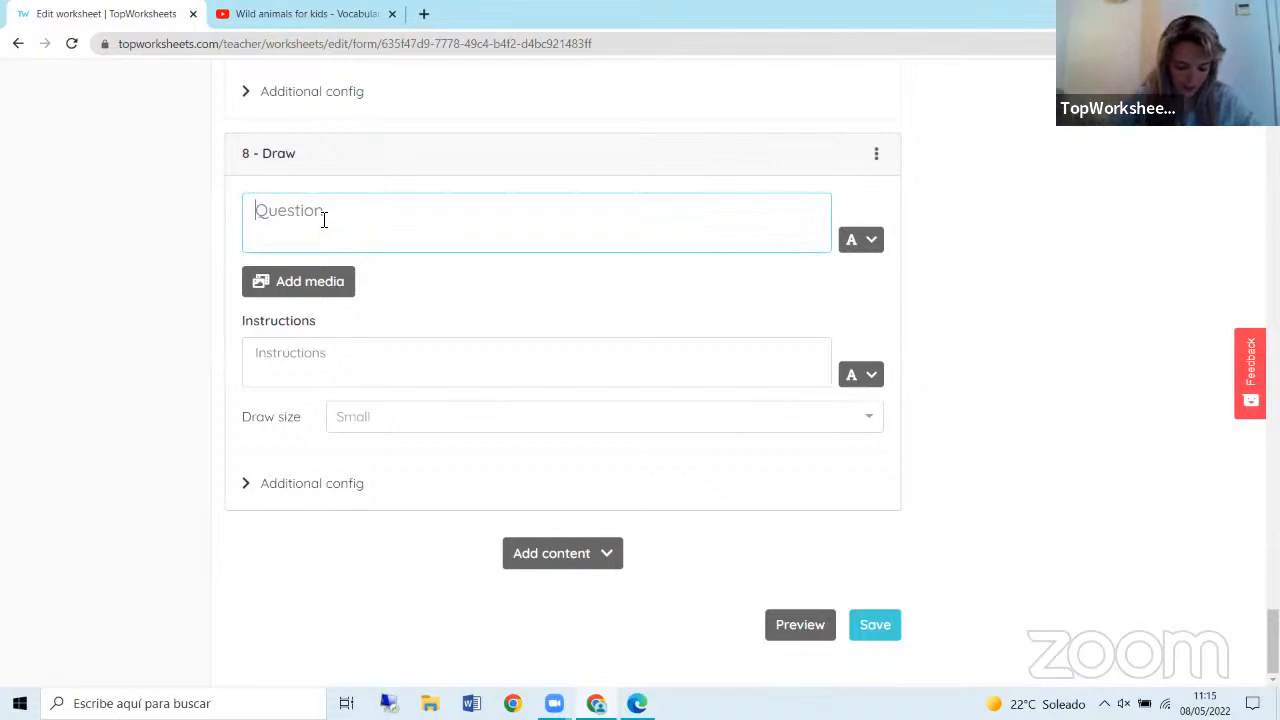
pyautogui.write('Draw')
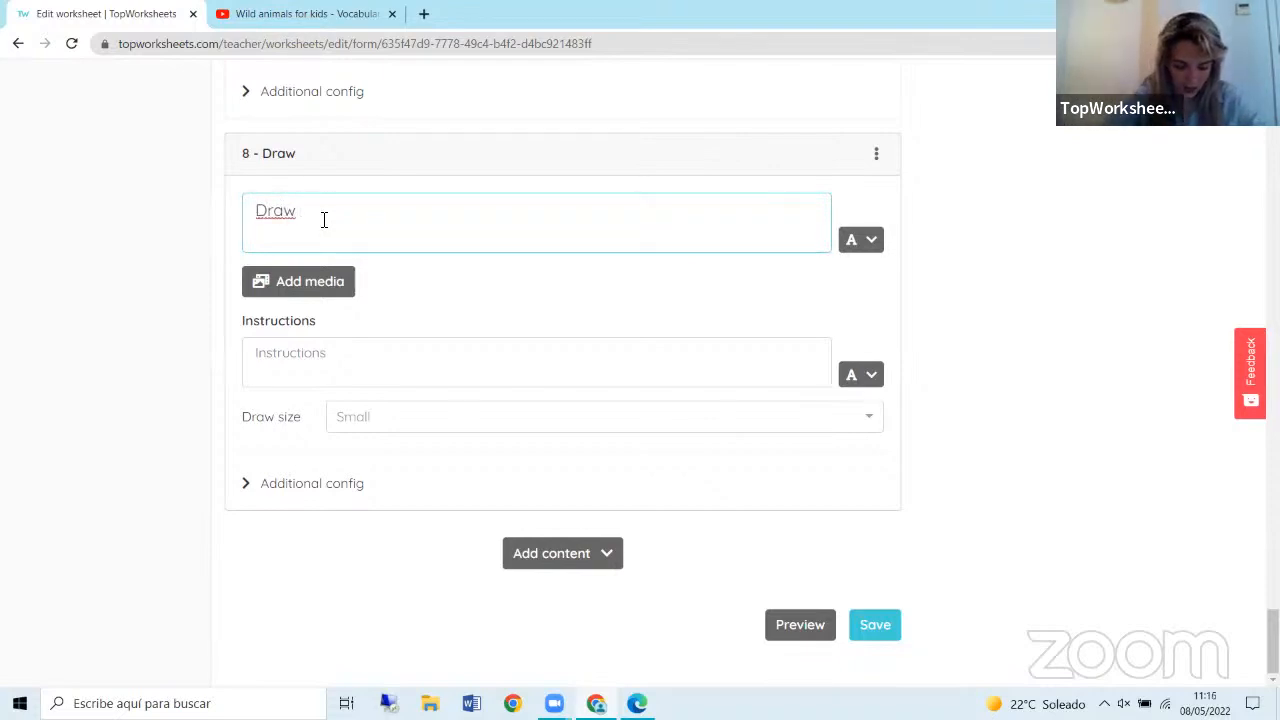
pyautogui.write(' your favo')
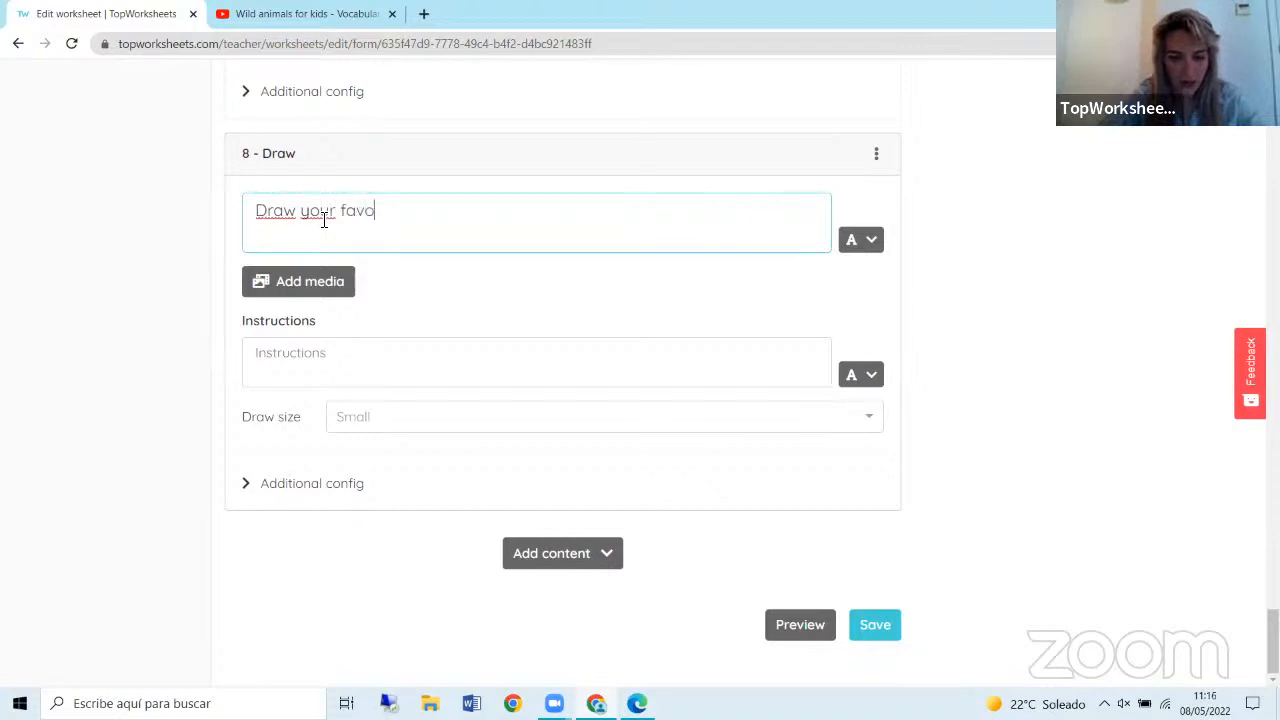
pyautogui.write('rte a')
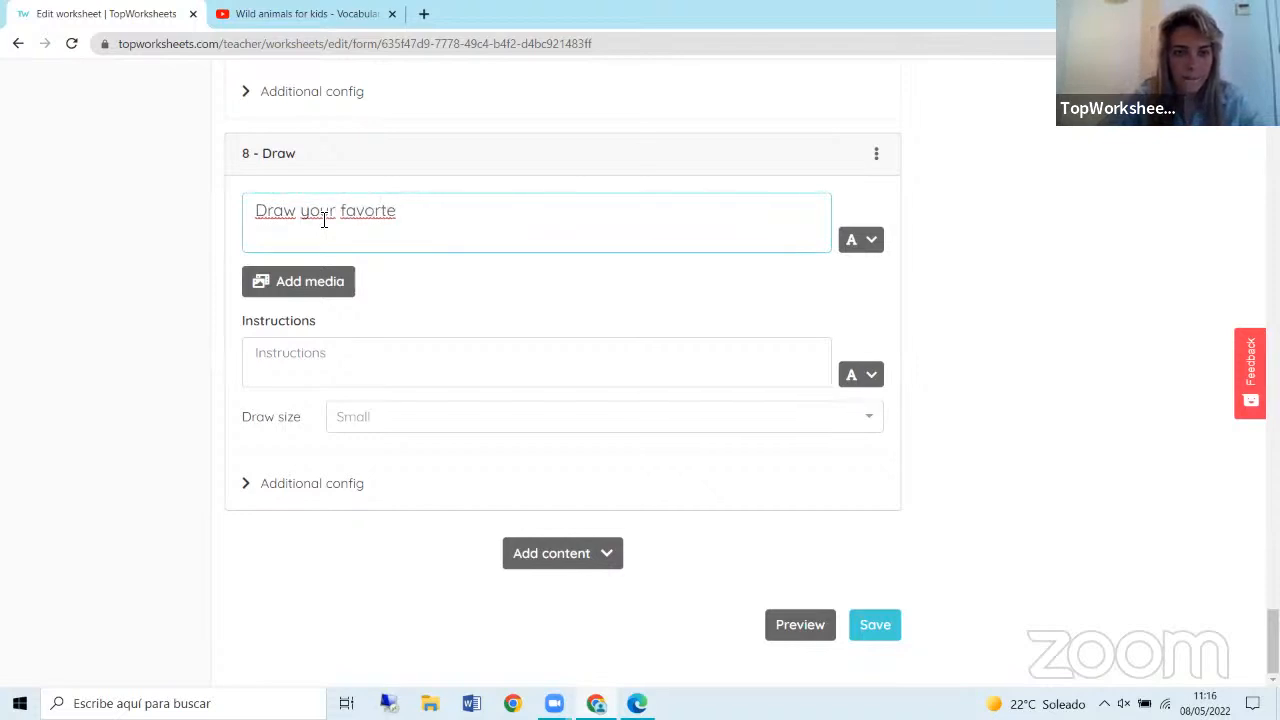
pyautogui.press('BackSpace')
pyautogui.write('ite animal')
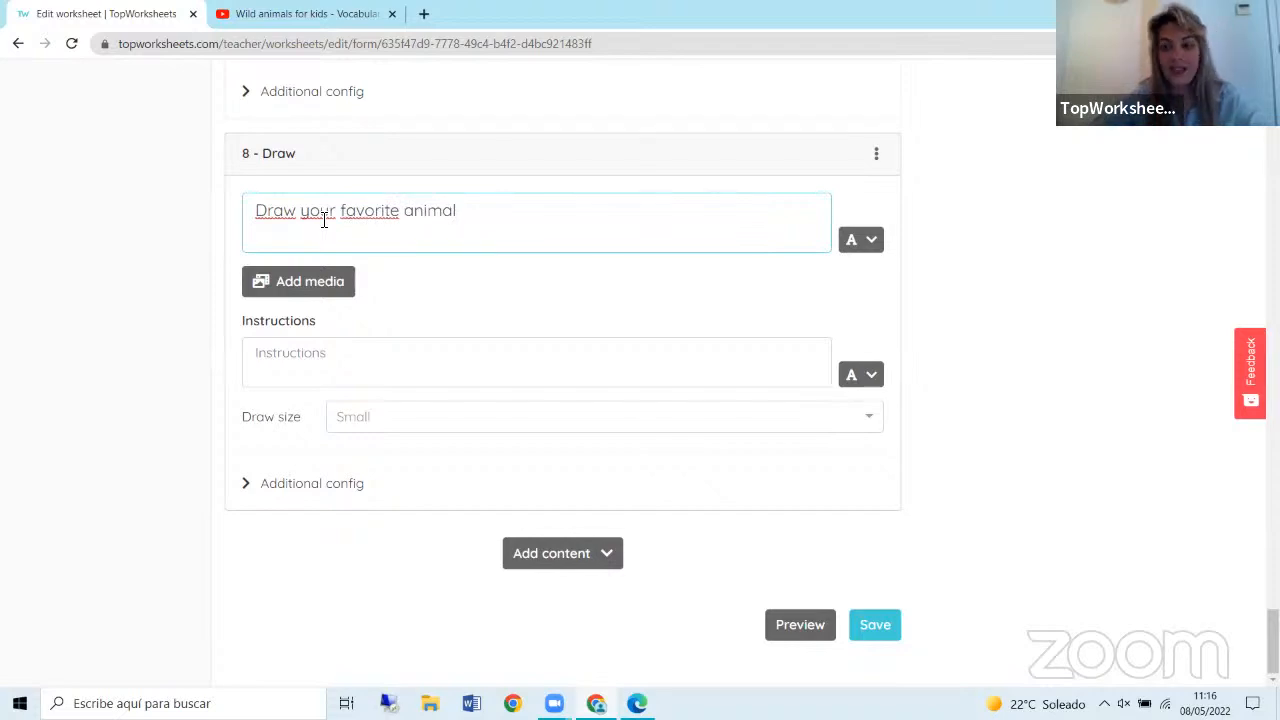
# Give the Draw question the instructions "You can draw more than one" and set its draw size to Medium.
pyautogui.click(338, 350)
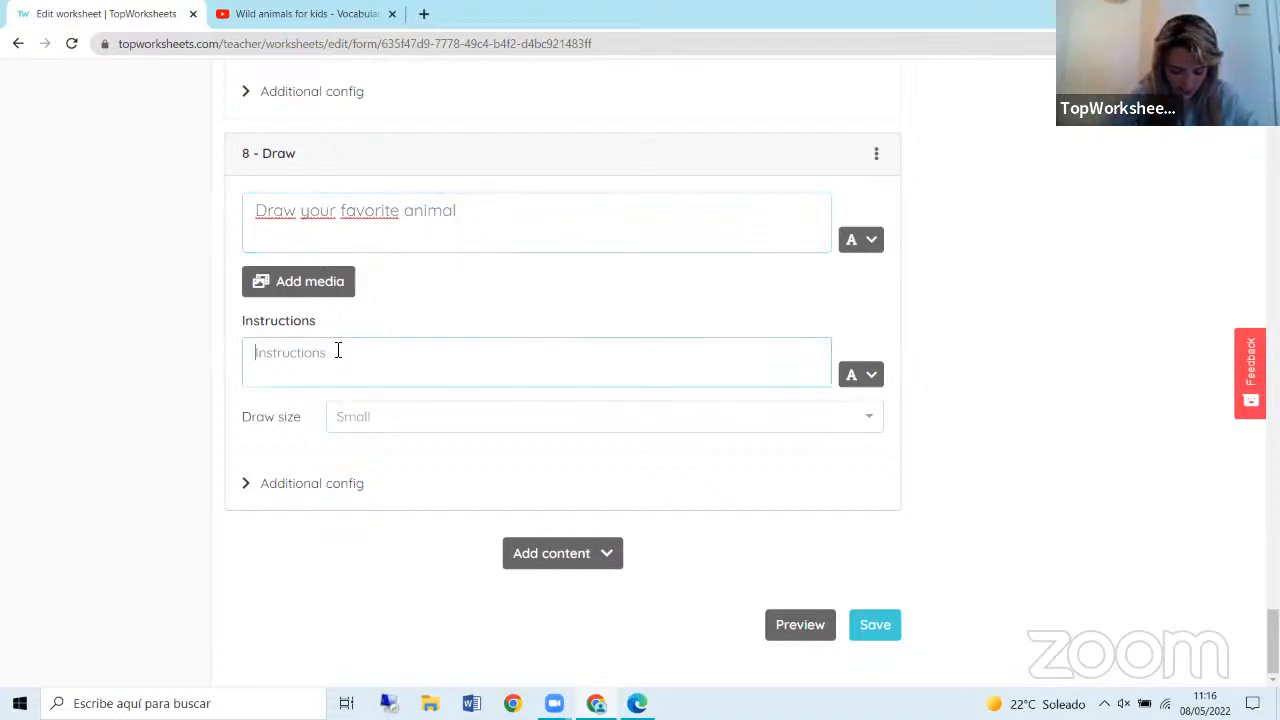
pyautogui.write('you')
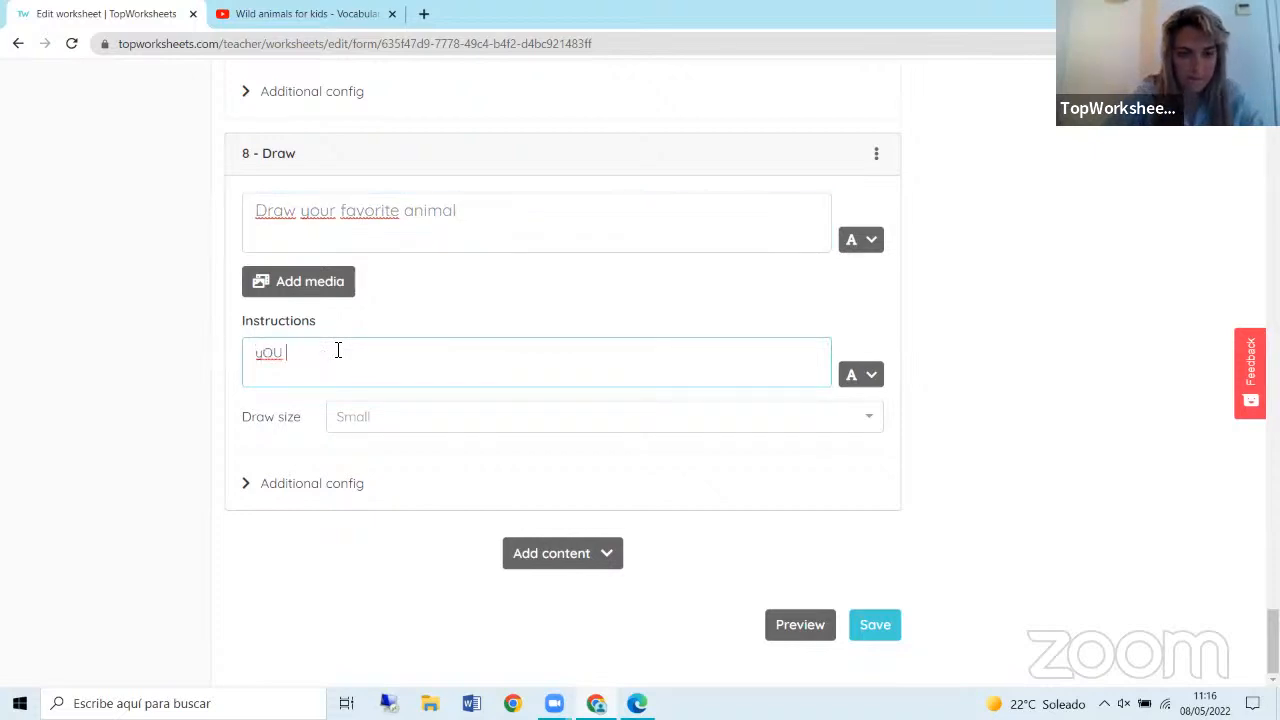
pyautogui.press('BackSpace')
pyautogui.press('BackSpace')
pyautogui.write('You ca')
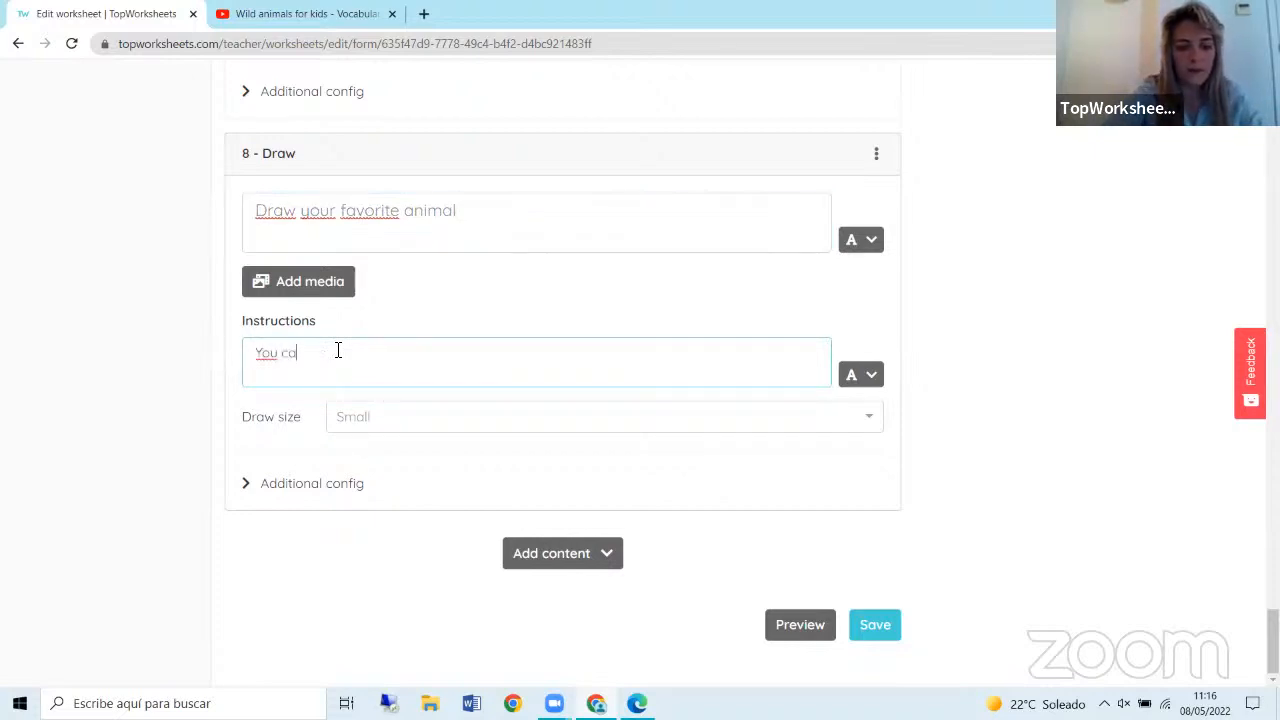
pyautogui.write('n draq')
pyautogui.press('BackSpace')
pyautogui.press('BackSpace')
pyautogui.write('w ')
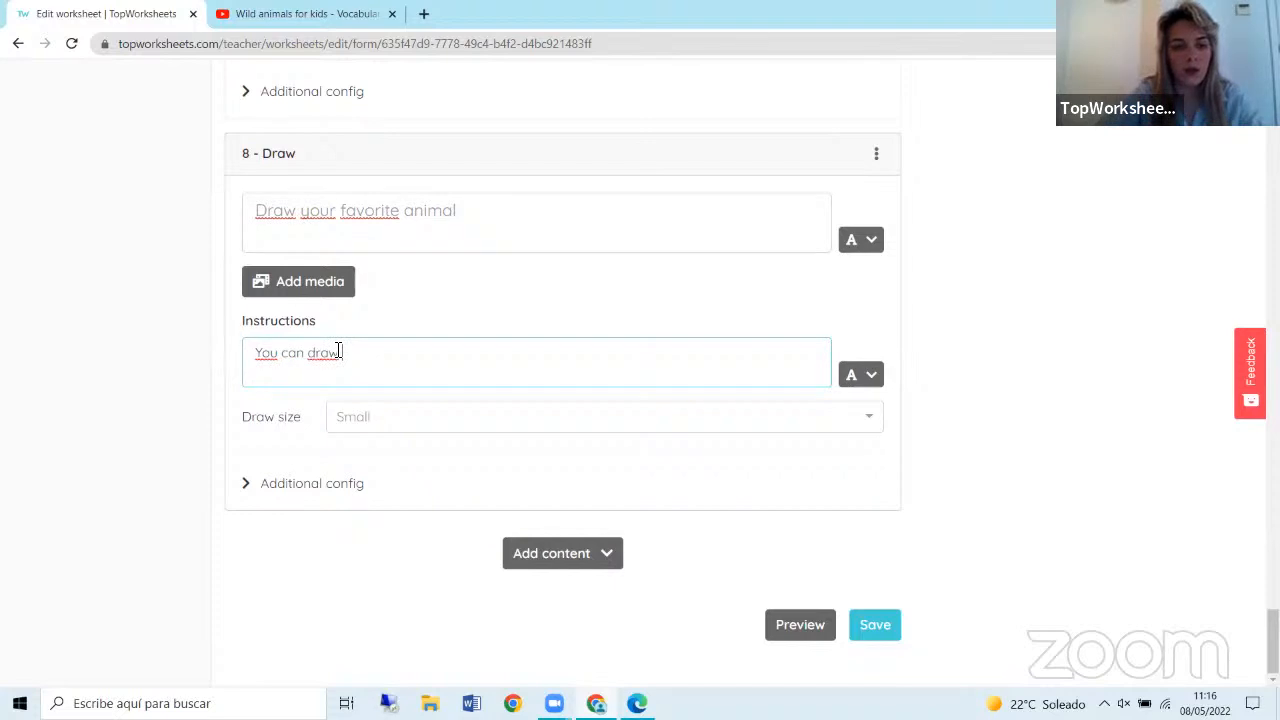
pyautogui.write('more tha one')
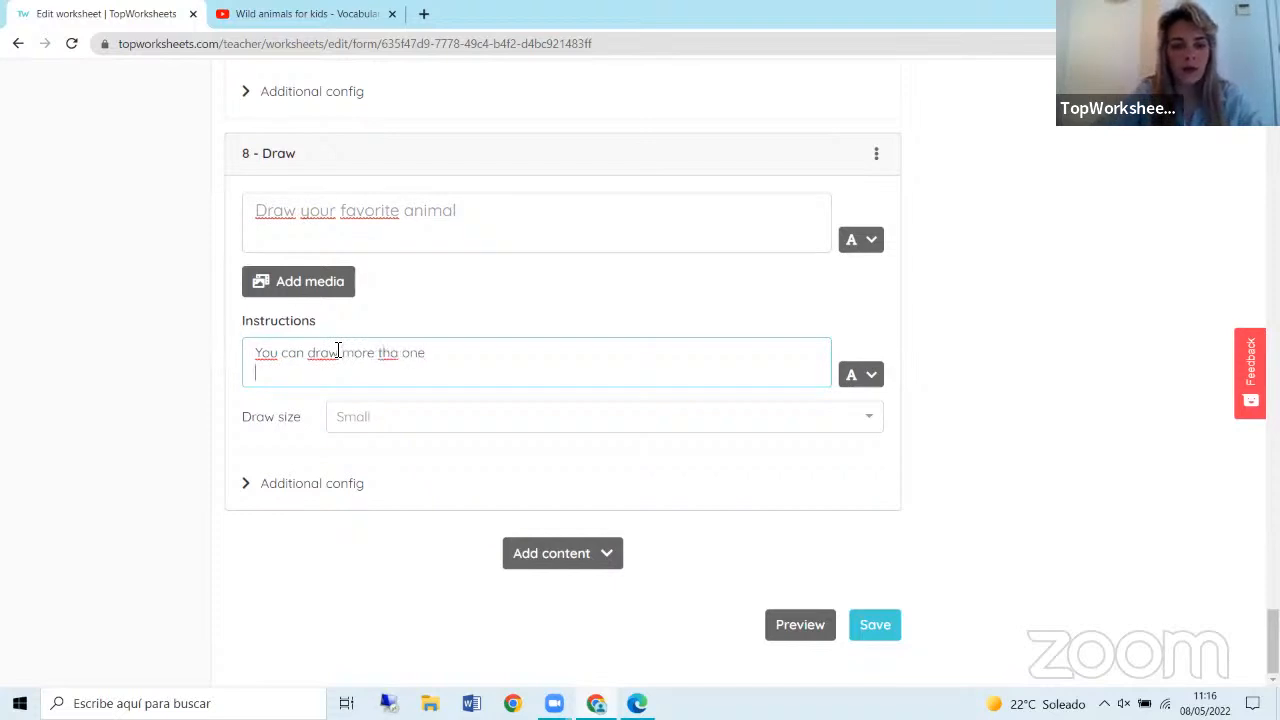
pyautogui.press('BackSpace')
pyautogui.press('BackSpace')
pyautogui.press('BackSpace')
pyautogui.write('n')
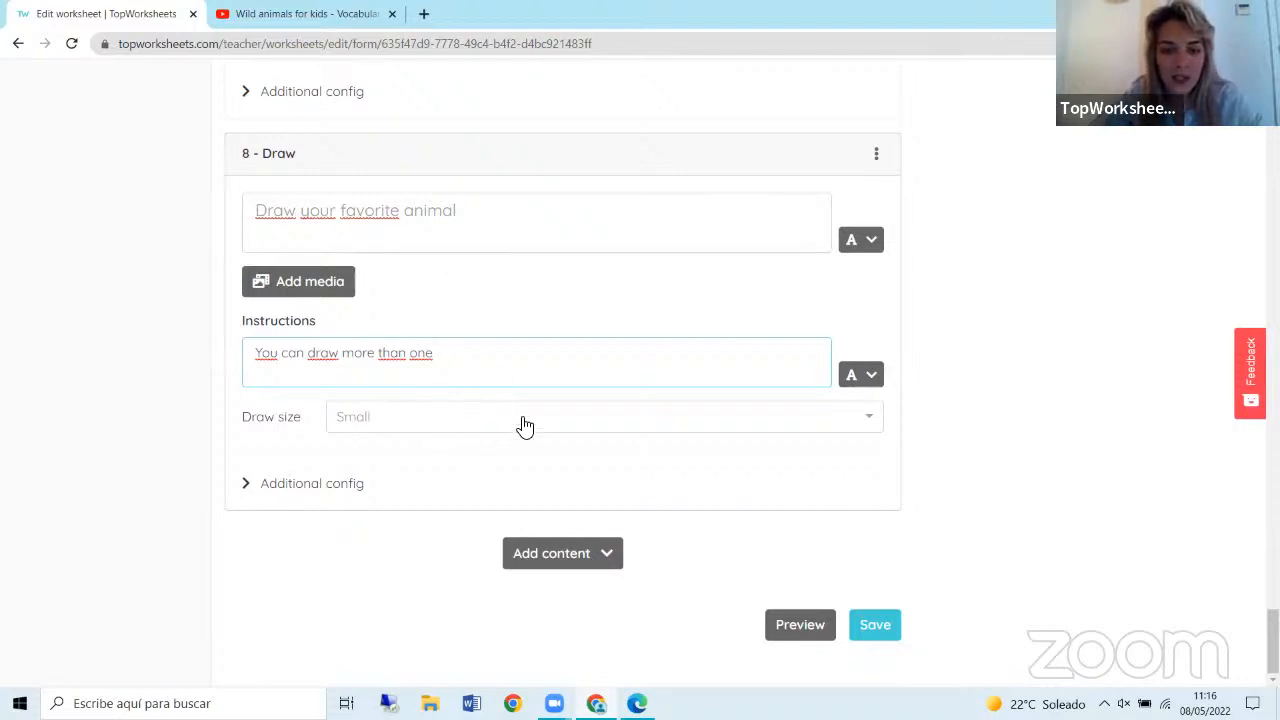
pyautogui.click(473, 420)
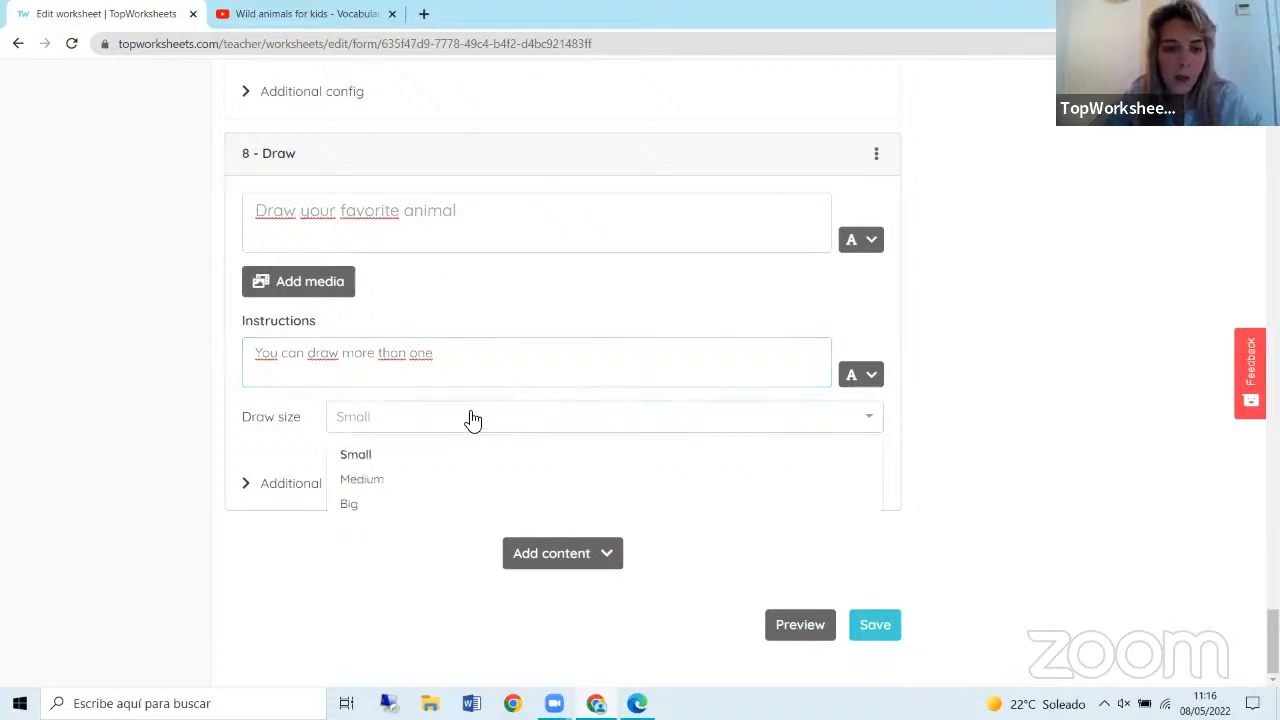
pyautogui.click(377, 481)
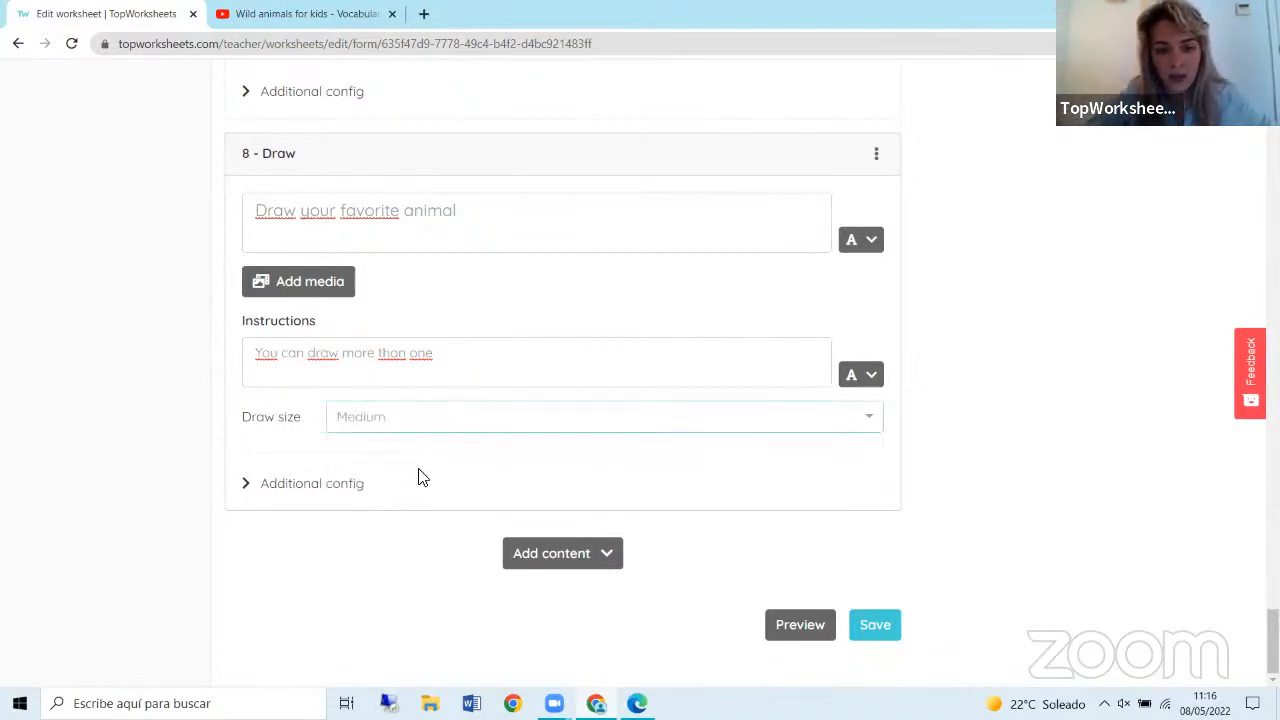
# Preview the worksheet and sketch a smiling face with the thin red pen in the "Draw your favorite animal" area.
pyautogui.click(800, 627)
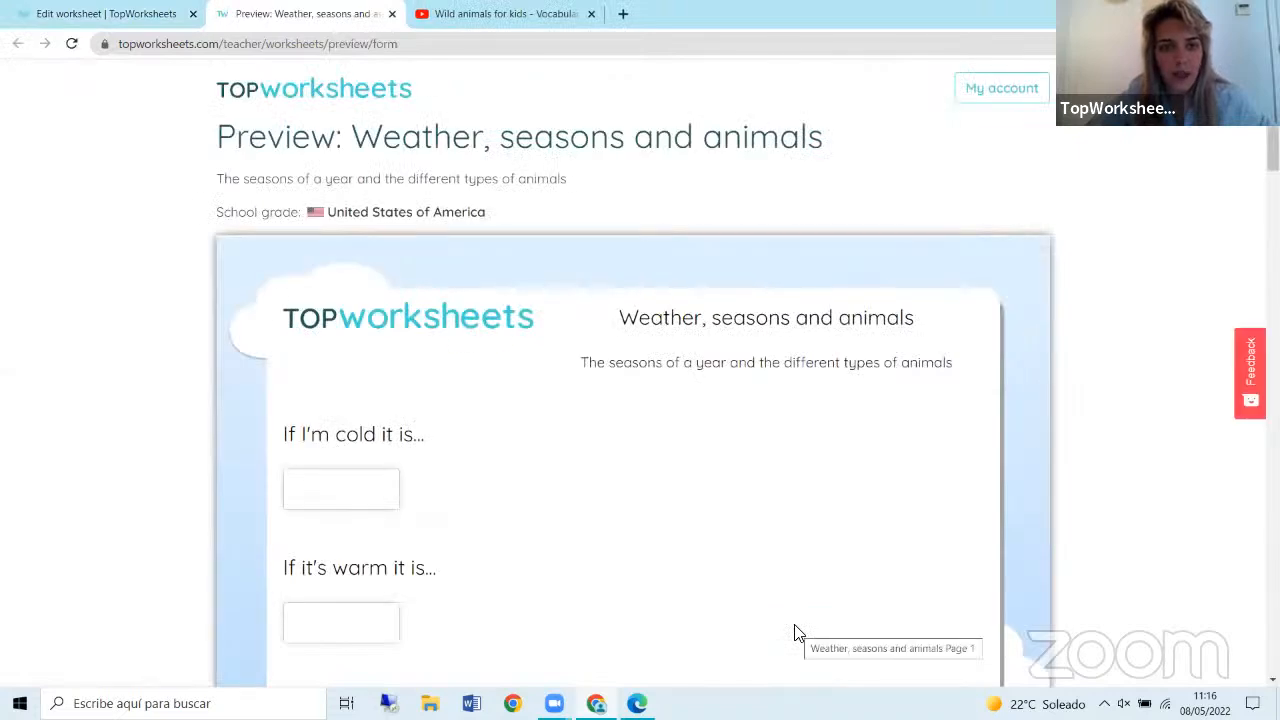
pyautogui.scroll(-15, 1063, 423)
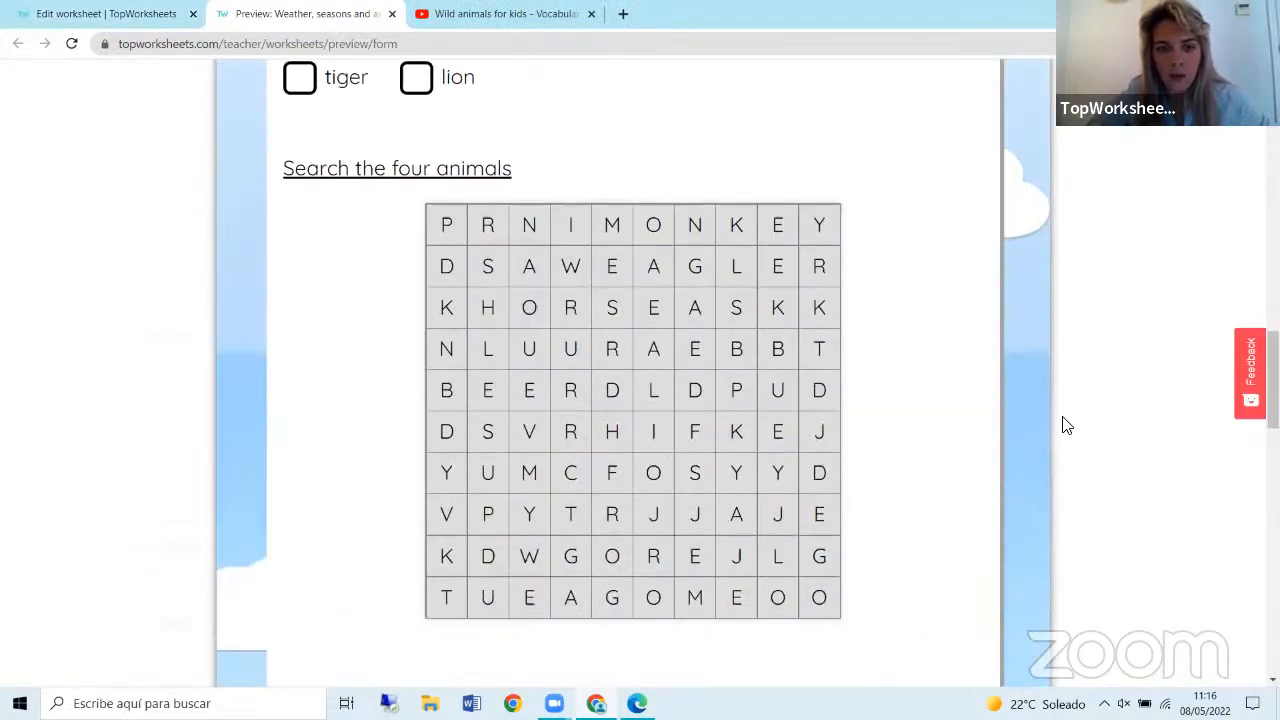
pyautogui.scroll(-5, 1063, 423)
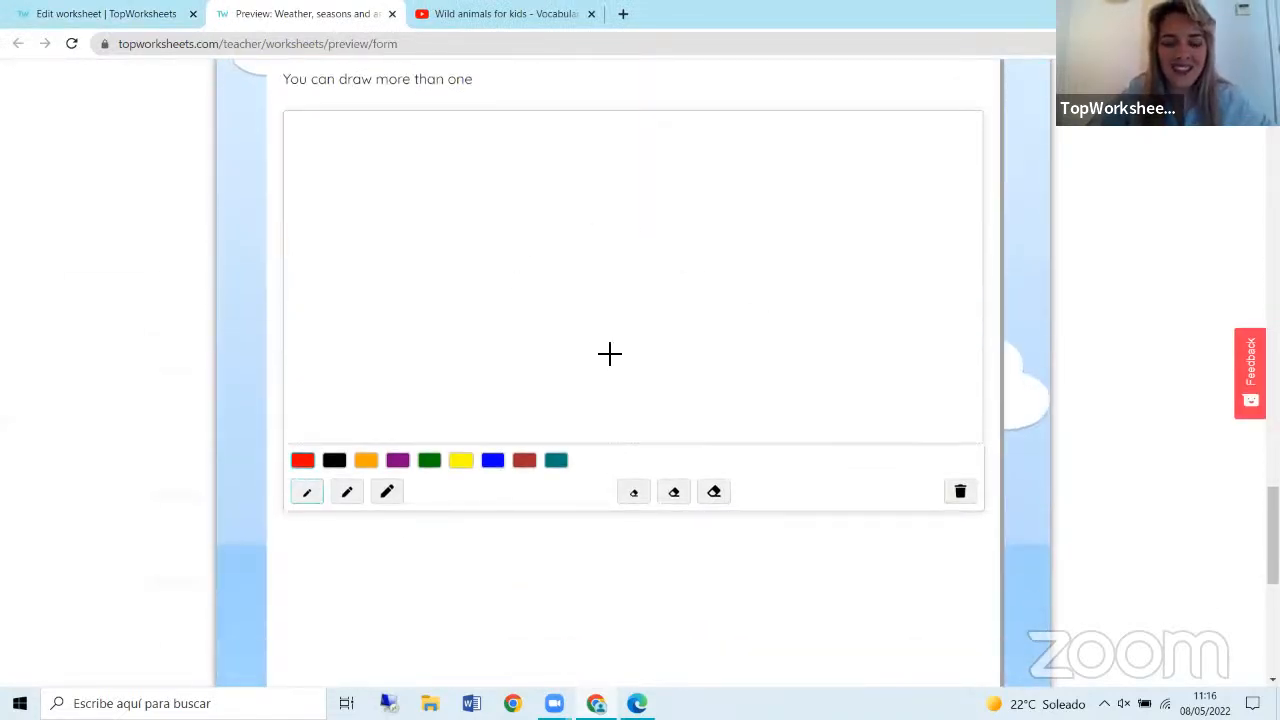
pyautogui.scroll(1, 1270, 520)
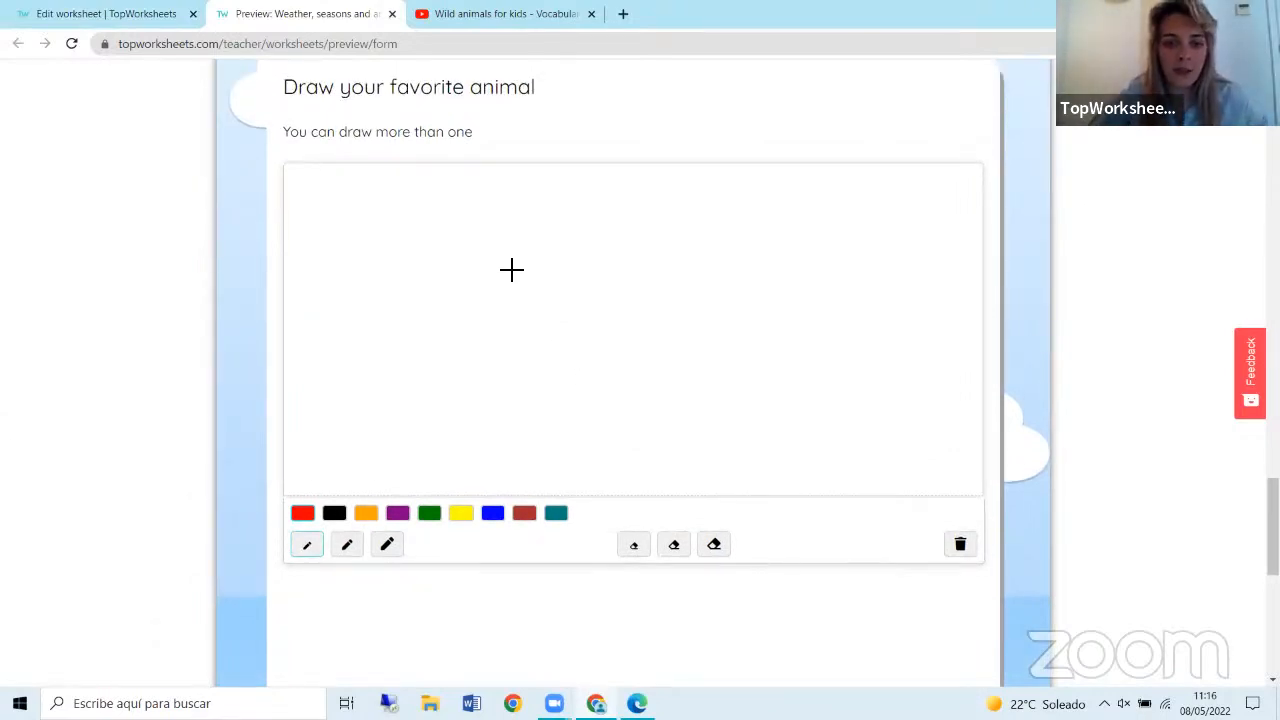
pyautogui.moveTo(483, 281); pyautogui.dragTo(612, 318)
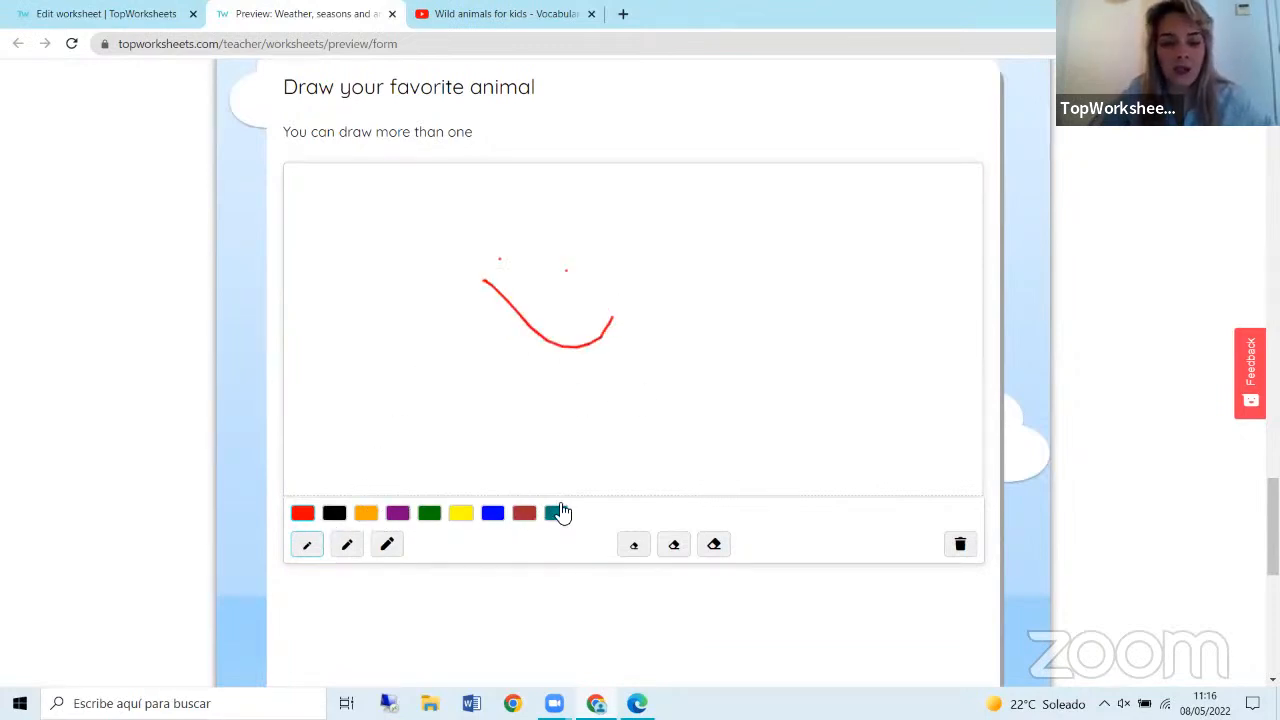
# Sketch a second, smaller smiling face in the drawing area with the thickest red pen.
pyautogui.click(390, 543)
pyautogui.click(734, 364)
pyautogui.click(787, 366)
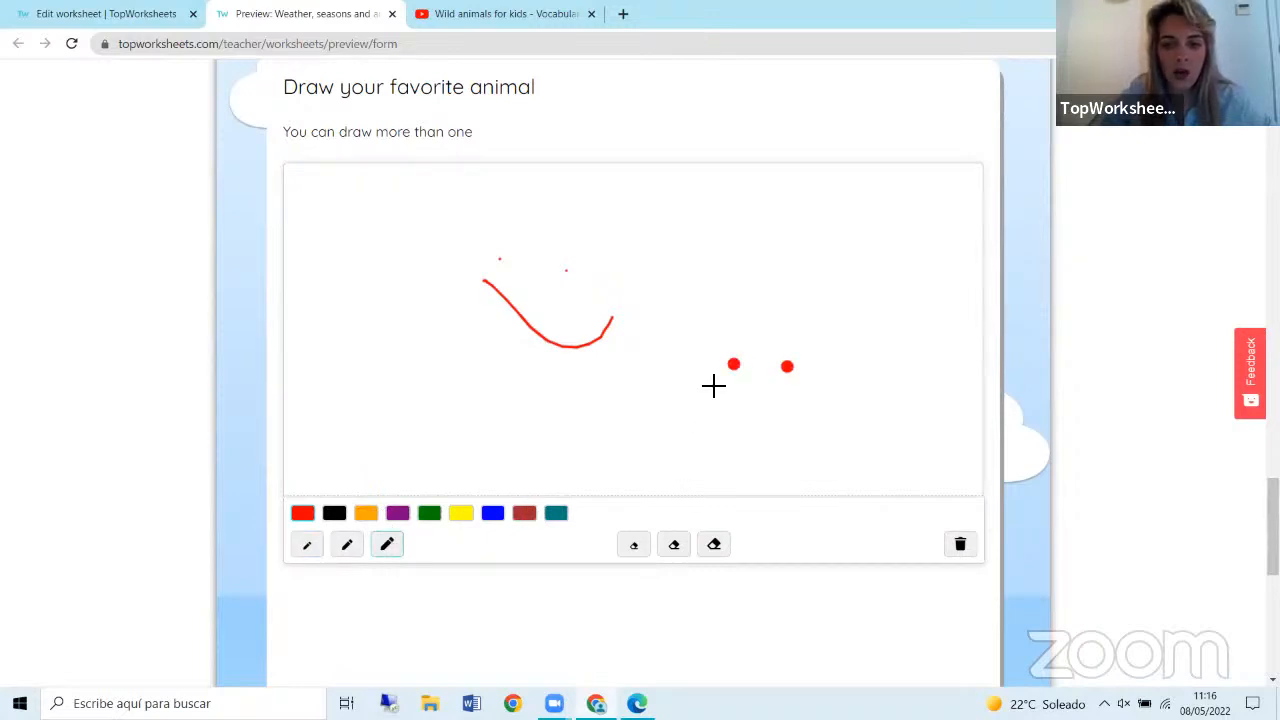
pyautogui.moveTo(710, 381); pyautogui.dragTo(798, 387)
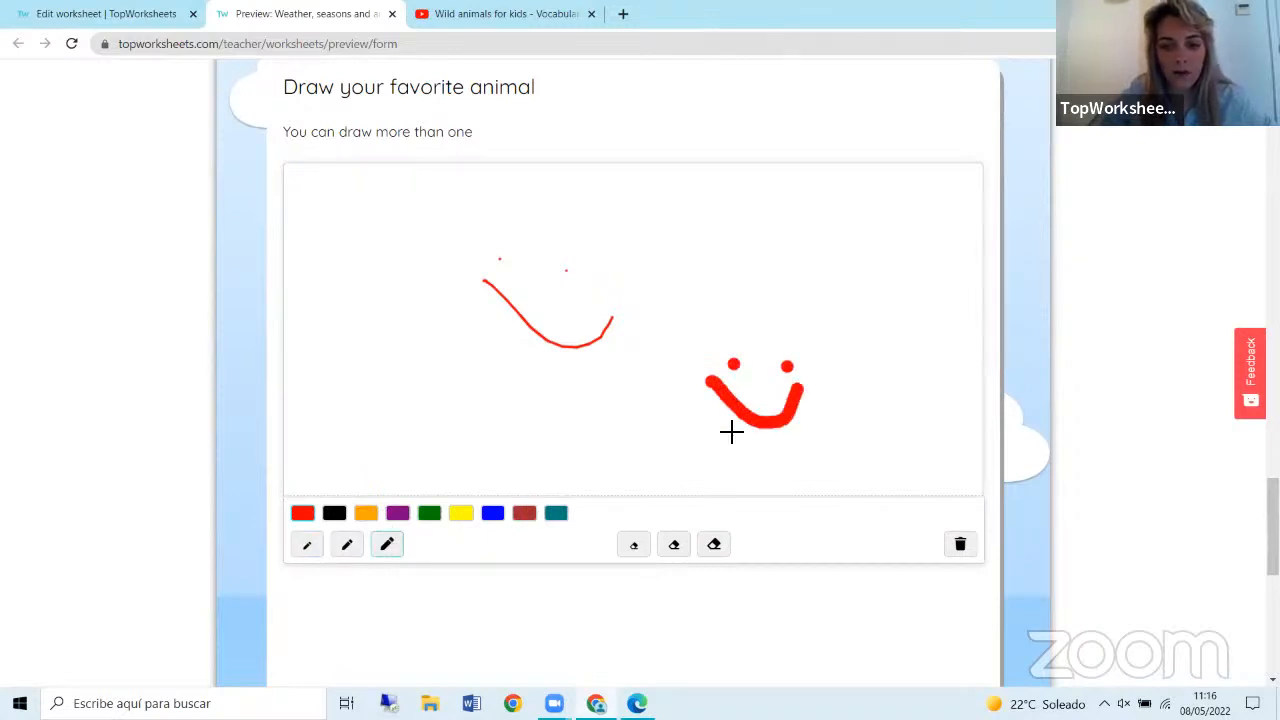
# Erase the thick smiling face with the largest eraser and close the preview.
pyautogui.click(714, 548)
pyautogui.moveTo(727, 427)
pyautogui.mouseDown()
pyautogui.moveTo(780, 409)
pyautogui.moveTo(786, 343)
pyautogui.moveTo(735, 441)
pyautogui.mouseUp()
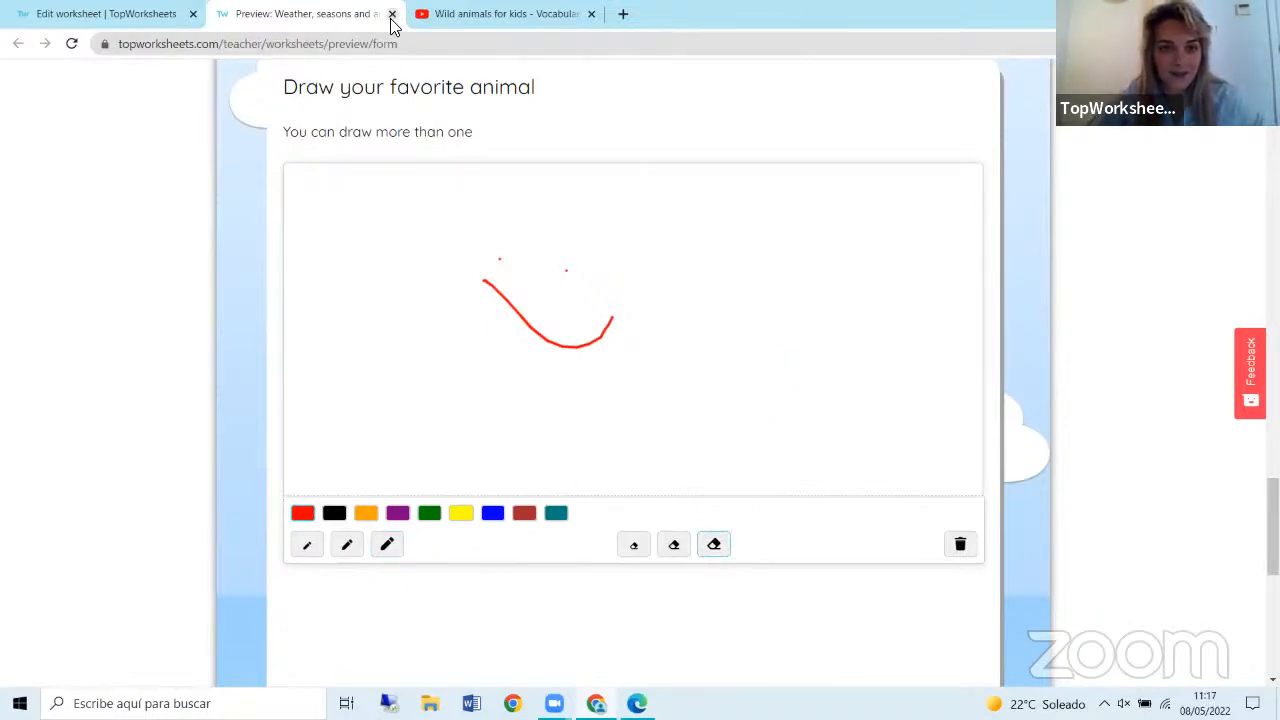
pyautogui.click(391, 14)
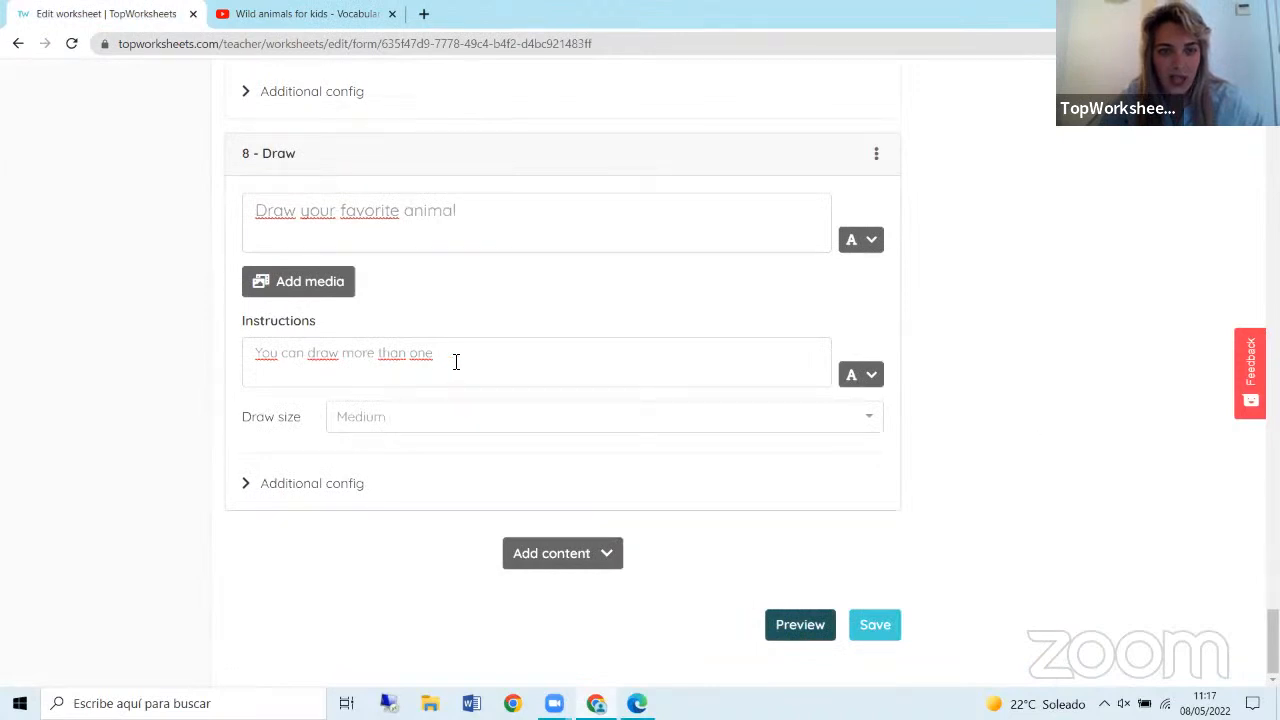
# Add a Voice answer question with the text "Watch the video and name at least 5 wild animals".
pyautogui.click(557, 558)
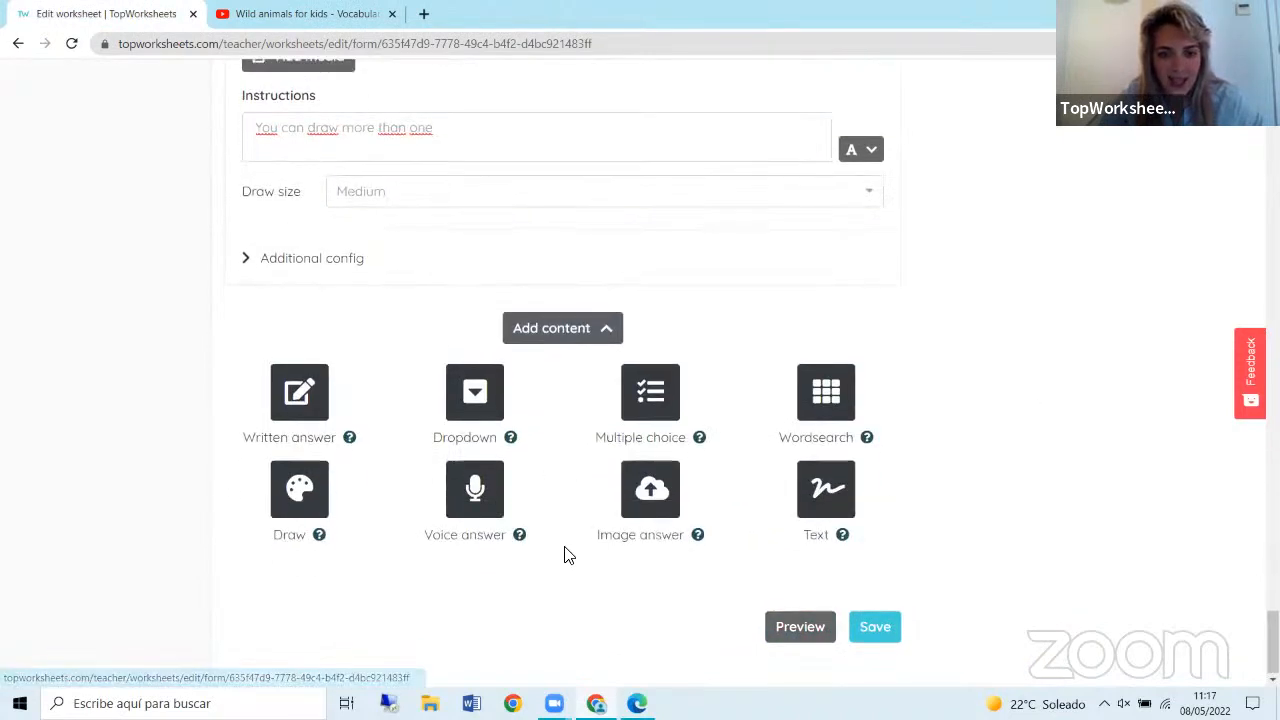
pyautogui.click(474, 488)
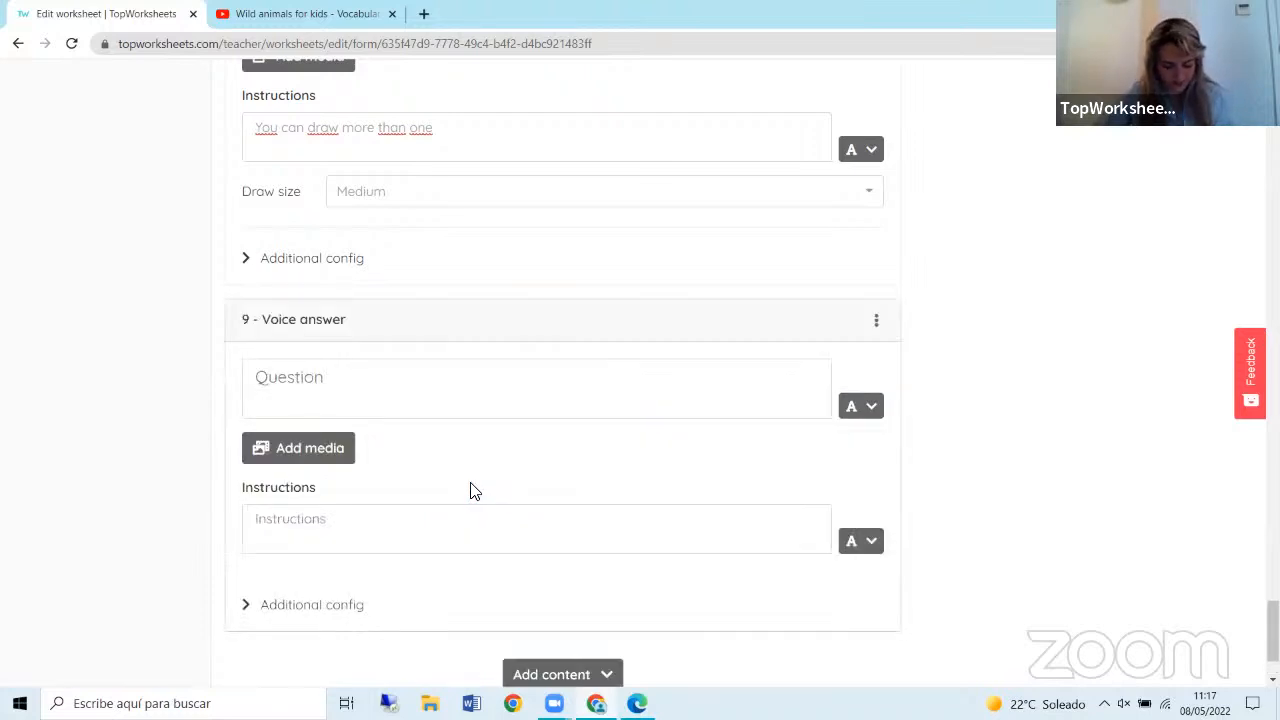
pyautogui.scroll(-2, 474, 488)
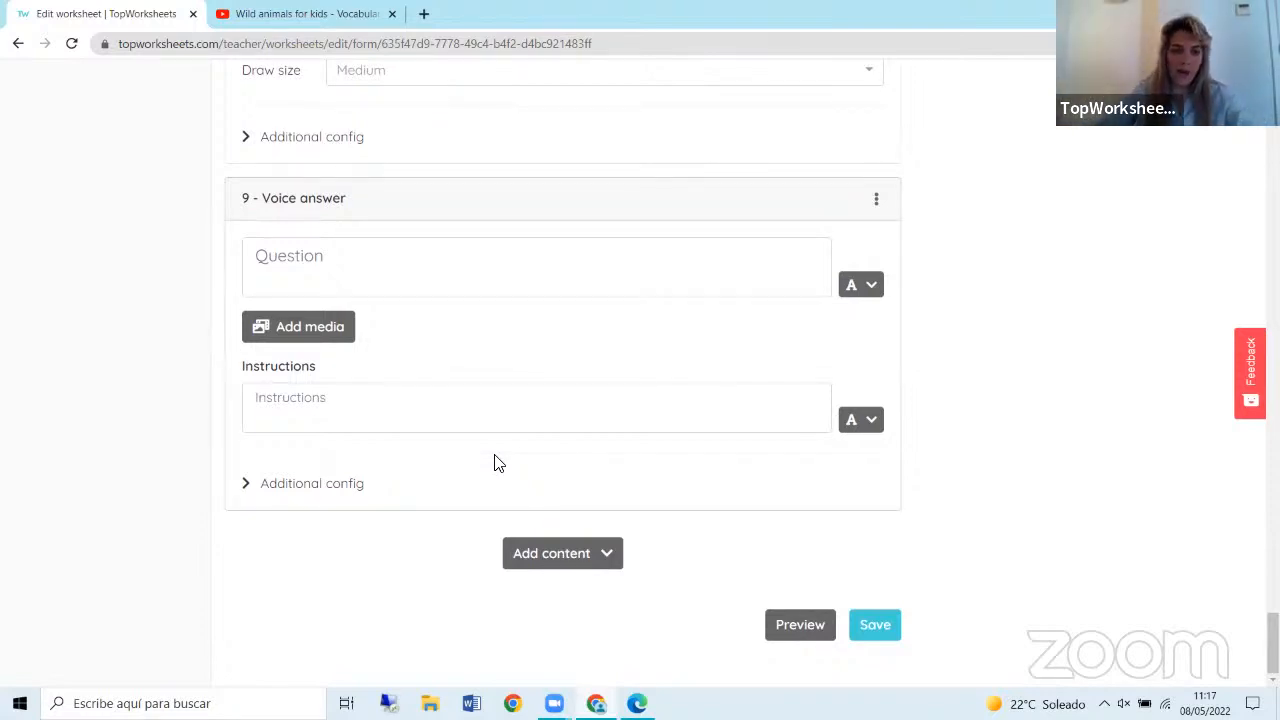
pyautogui.click(317, 277)
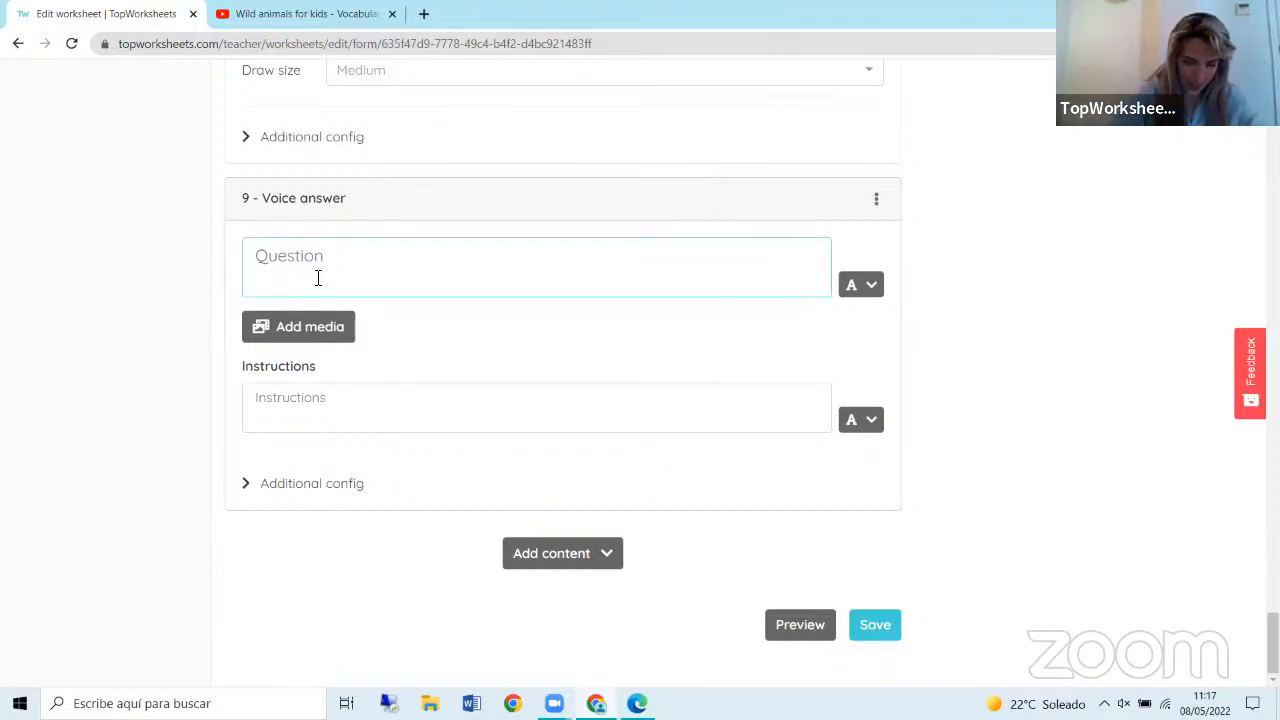
pyautogui.write('Wa')
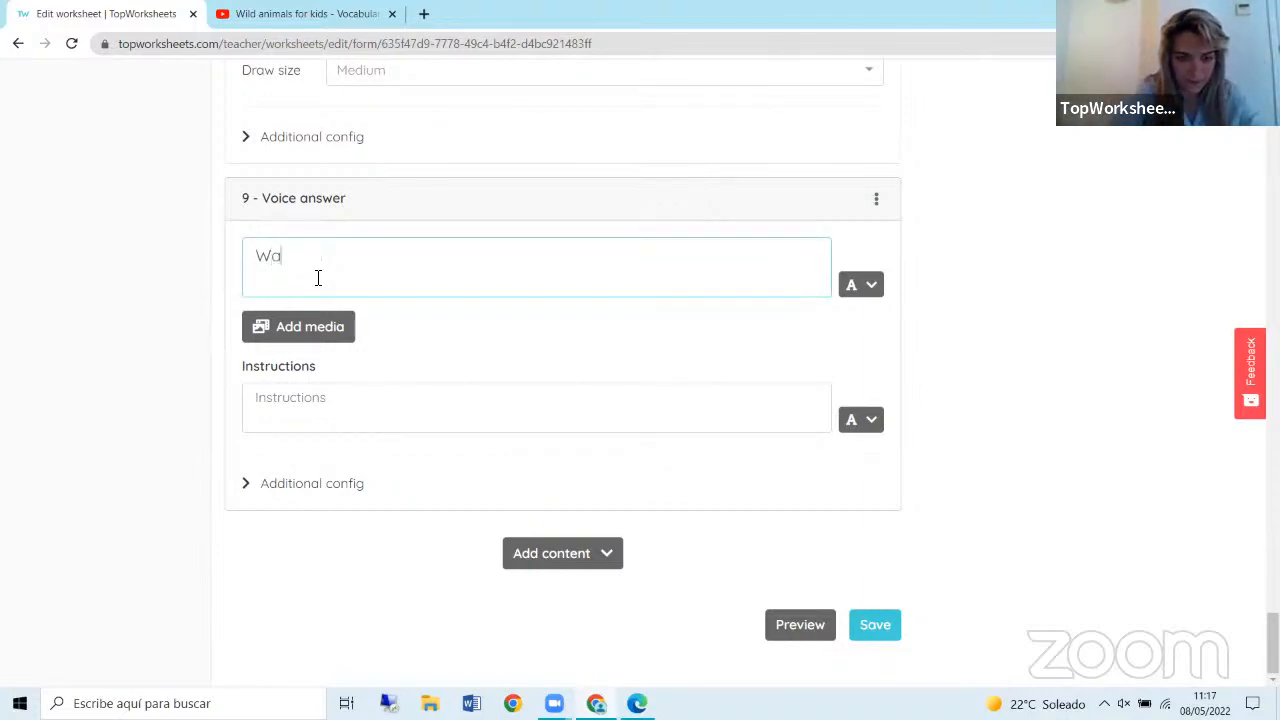
pyautogui.write('tch the v')
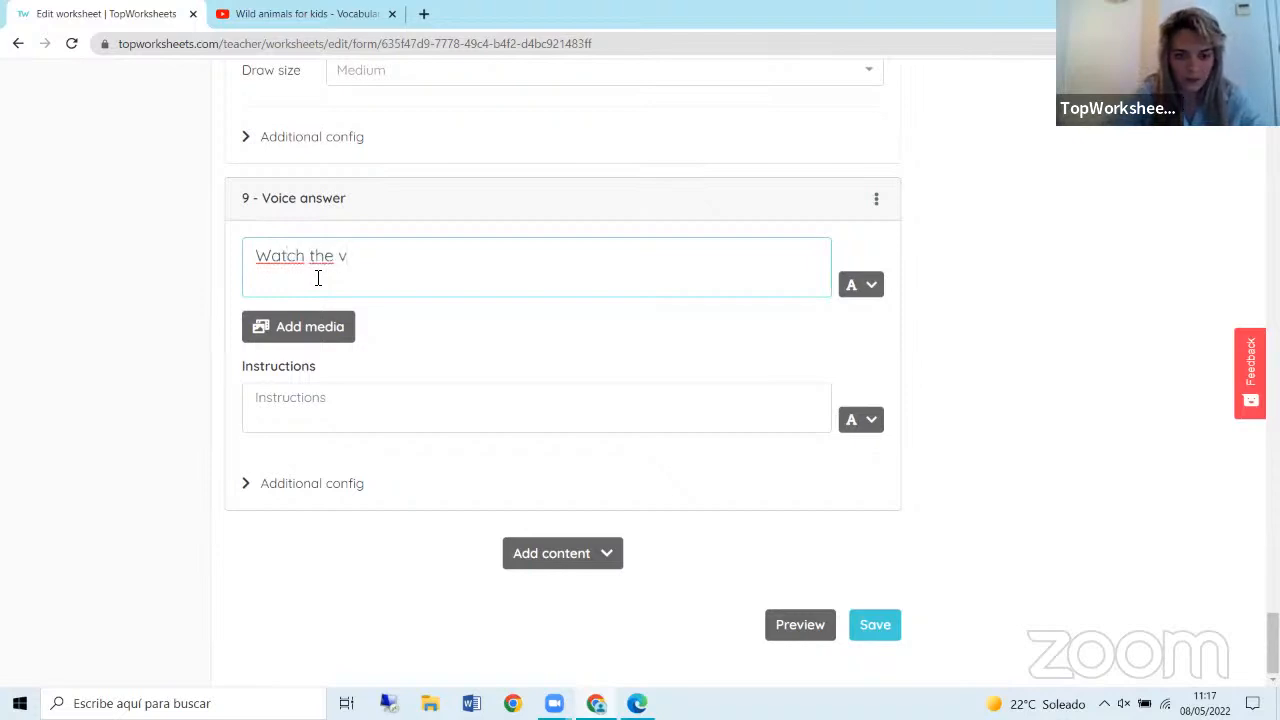
pyautogui.write('ideo')
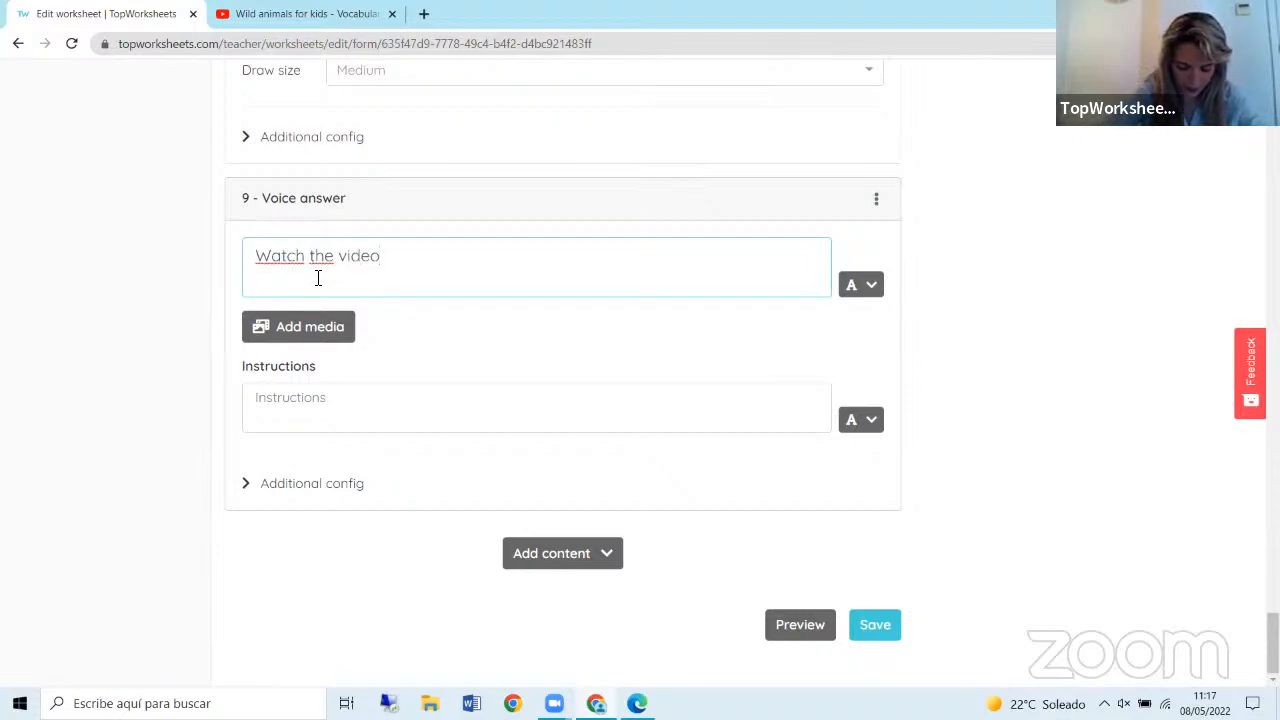
pyautogui.write(' and name at ')
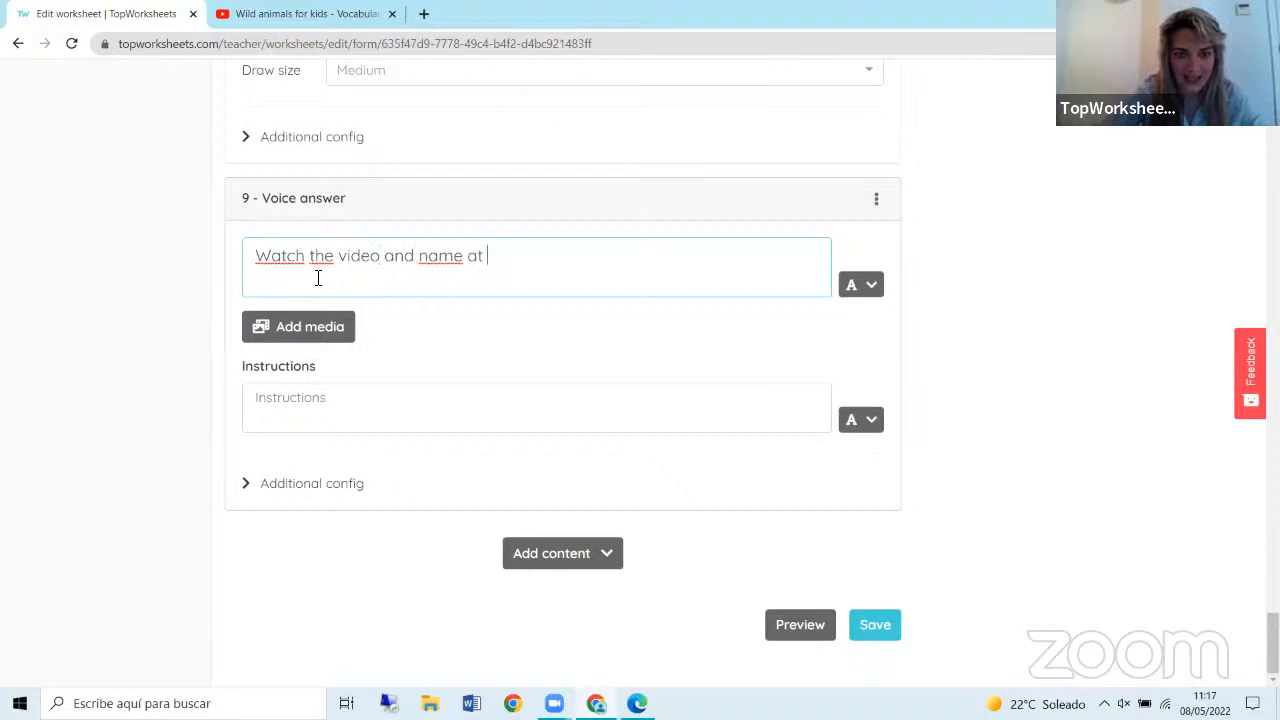
pyautogui.write('leat')
pyautogui.write('st ')
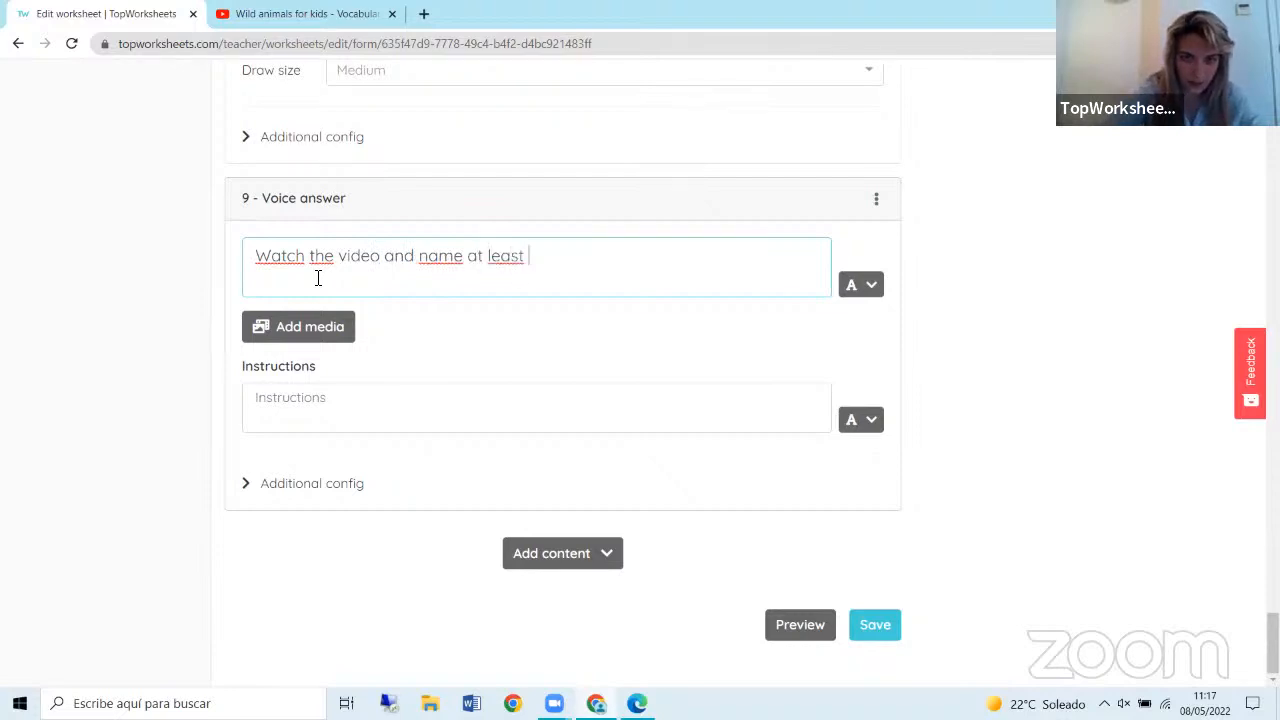
pyautogui.write('5 ')
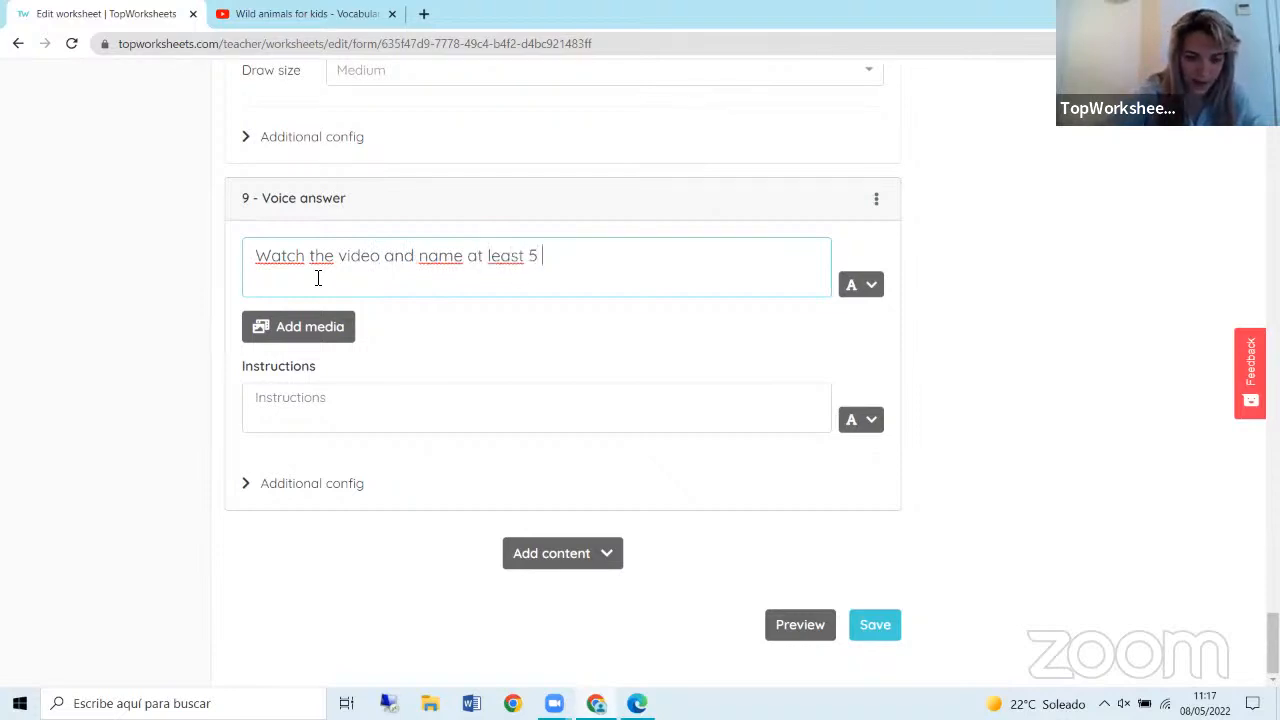
pyautogui.write('wild ani')
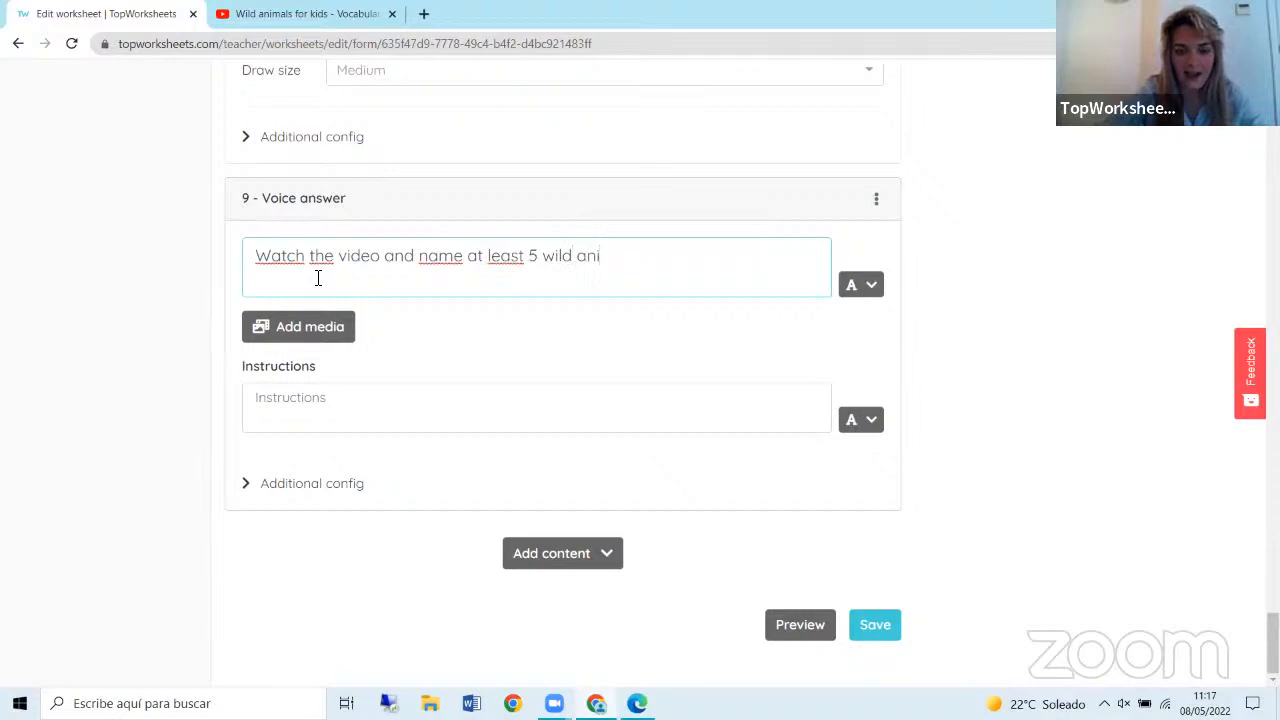
pyautogui.write('mals')
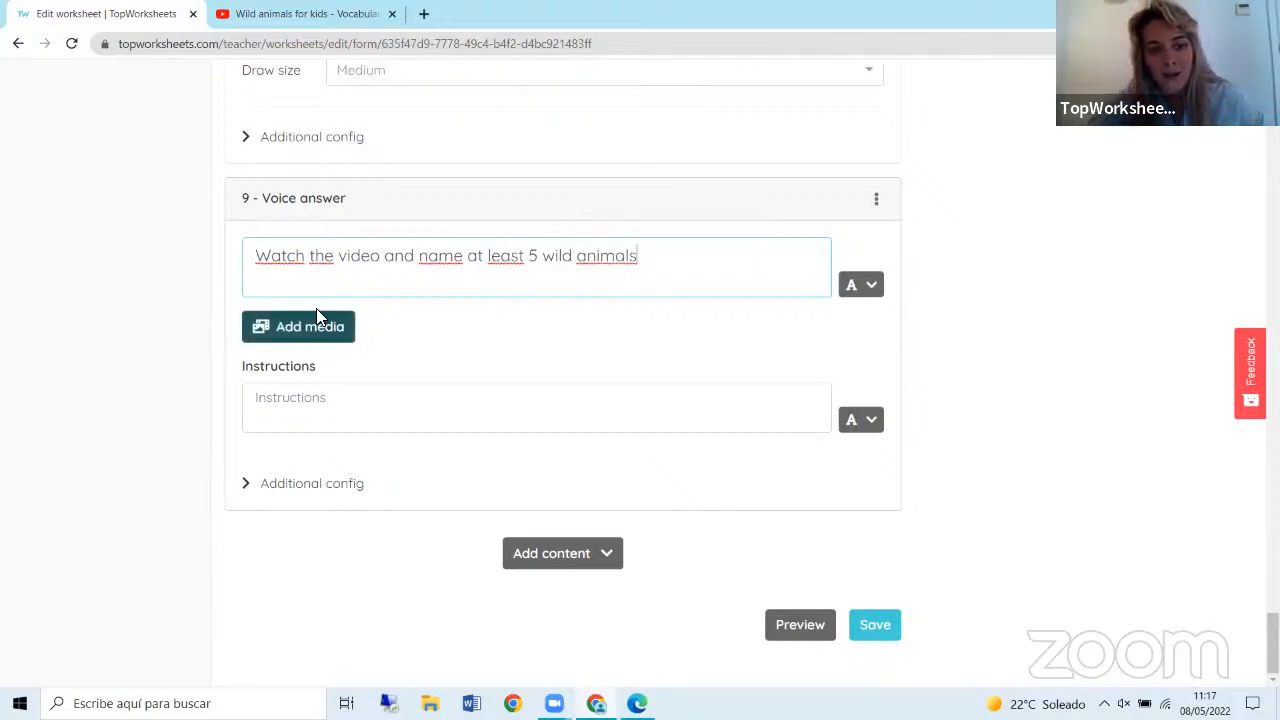
# Attach the YouTube video "Wild animals for kids - Vocabulary for kids" to the voice answer question by its copied URL.
pyautogui.click(307, 340)
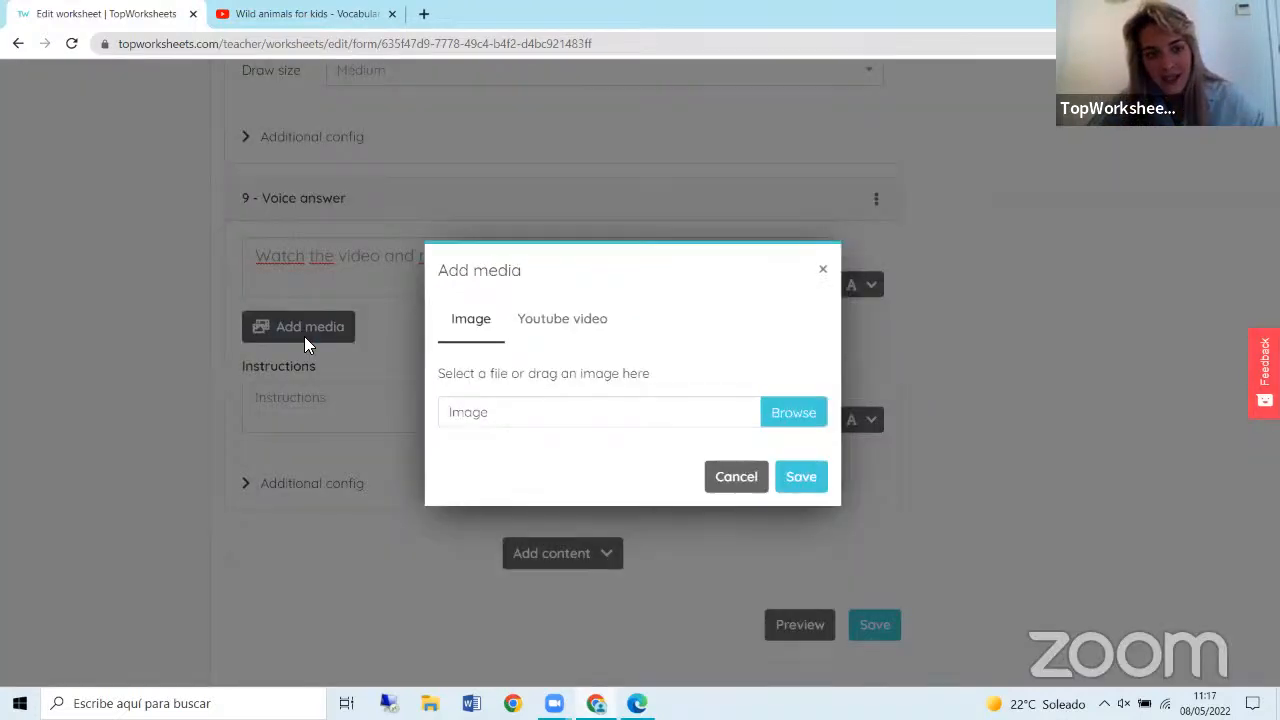
pyautogui.click(578, 340)
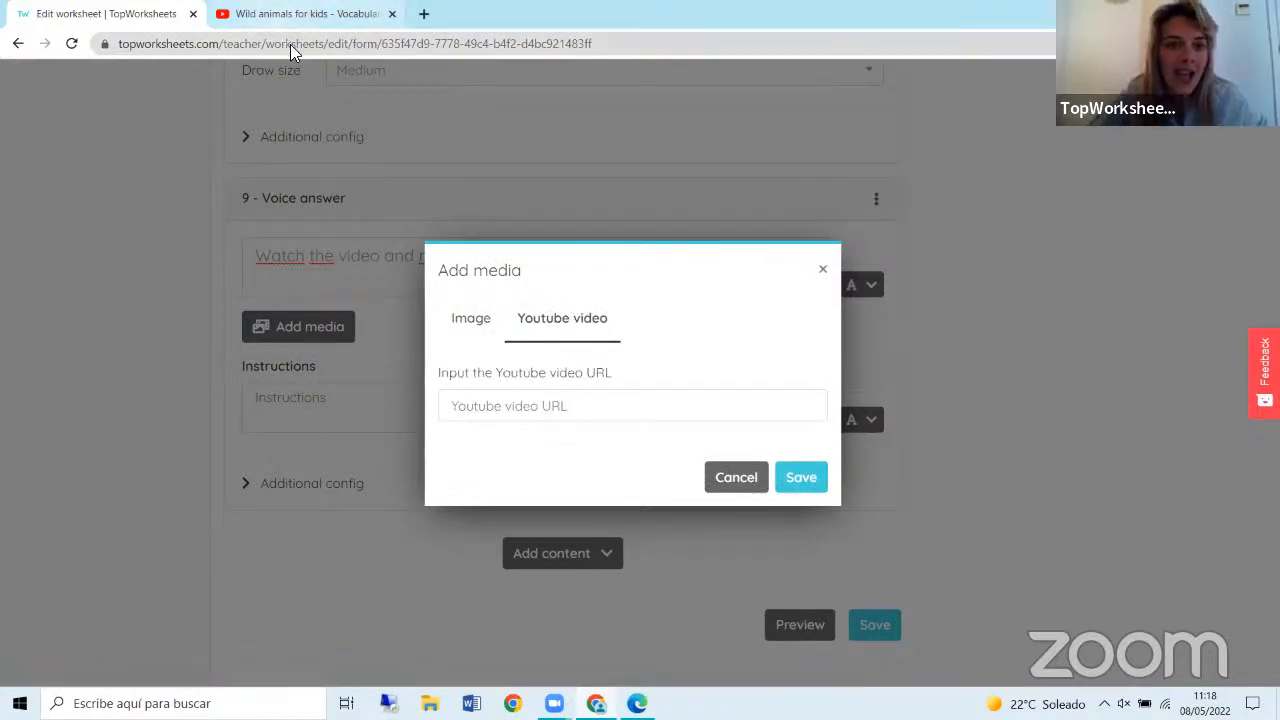
pyautogui.click(272, 18)
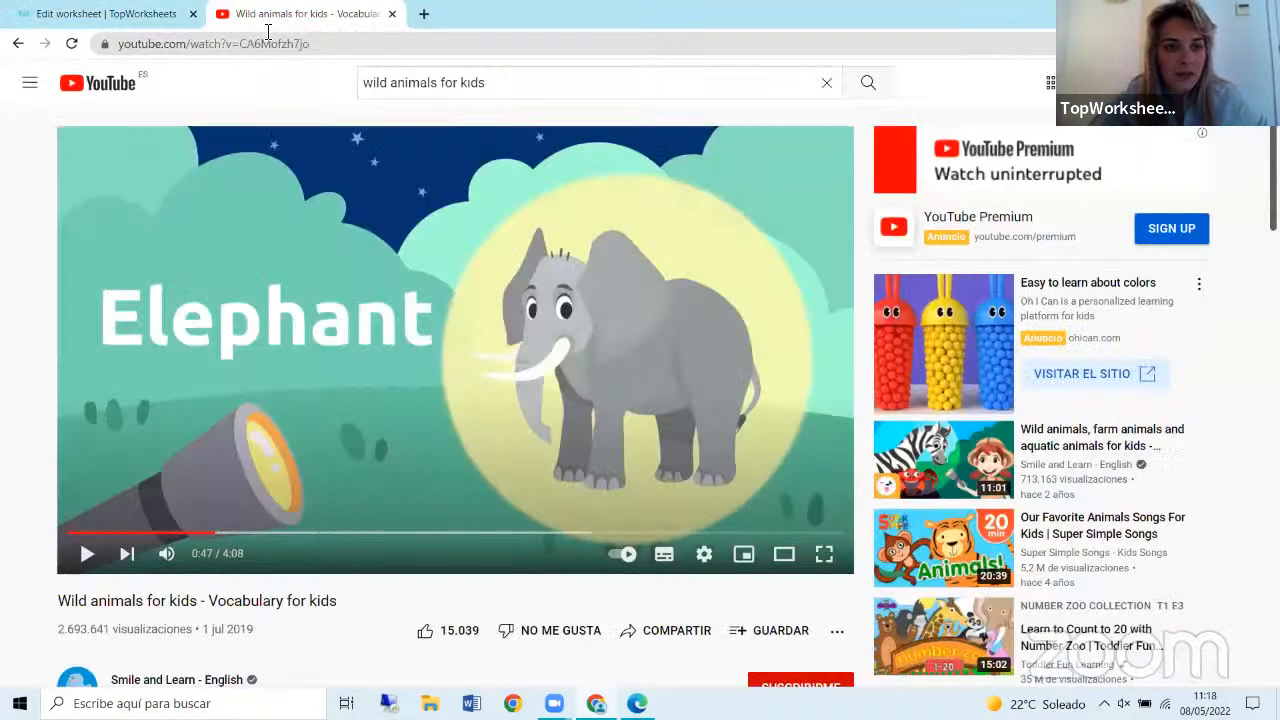
pyautogui.click(266, 44)
pyautogui.rightClick(266, 44)
pyautogui.click(334, 135)
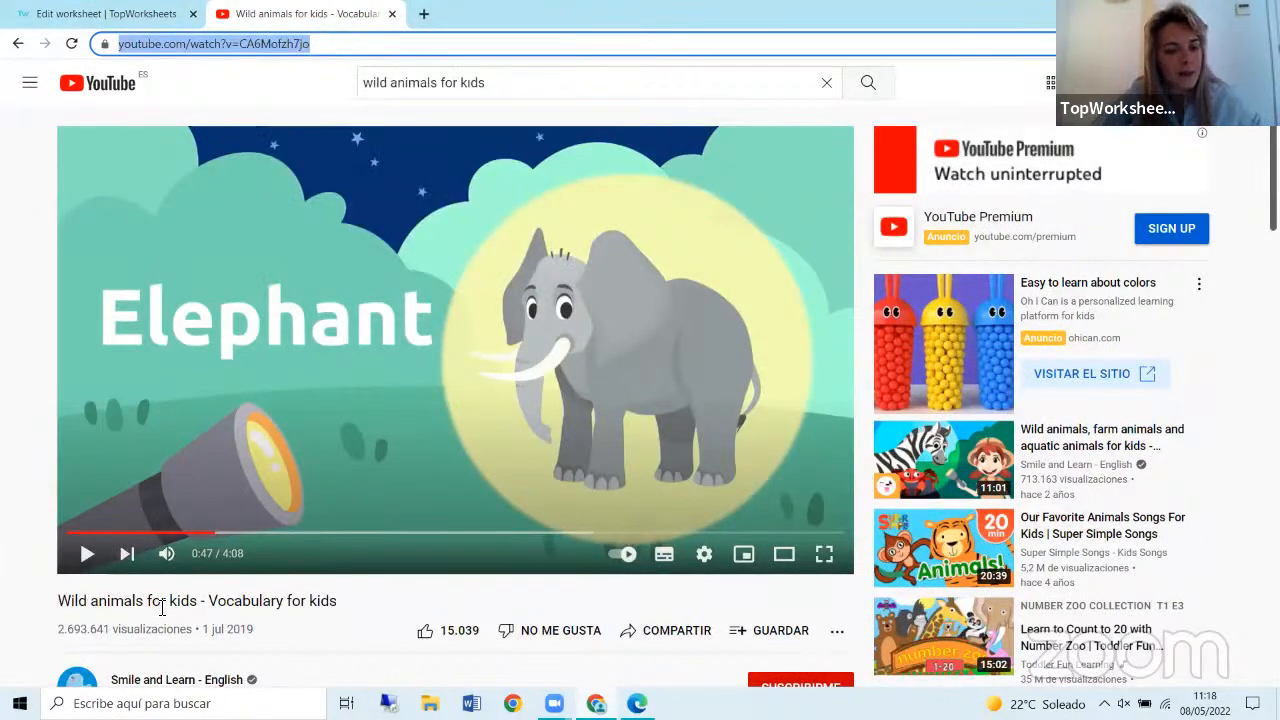
pyautogui.click(99, 8)
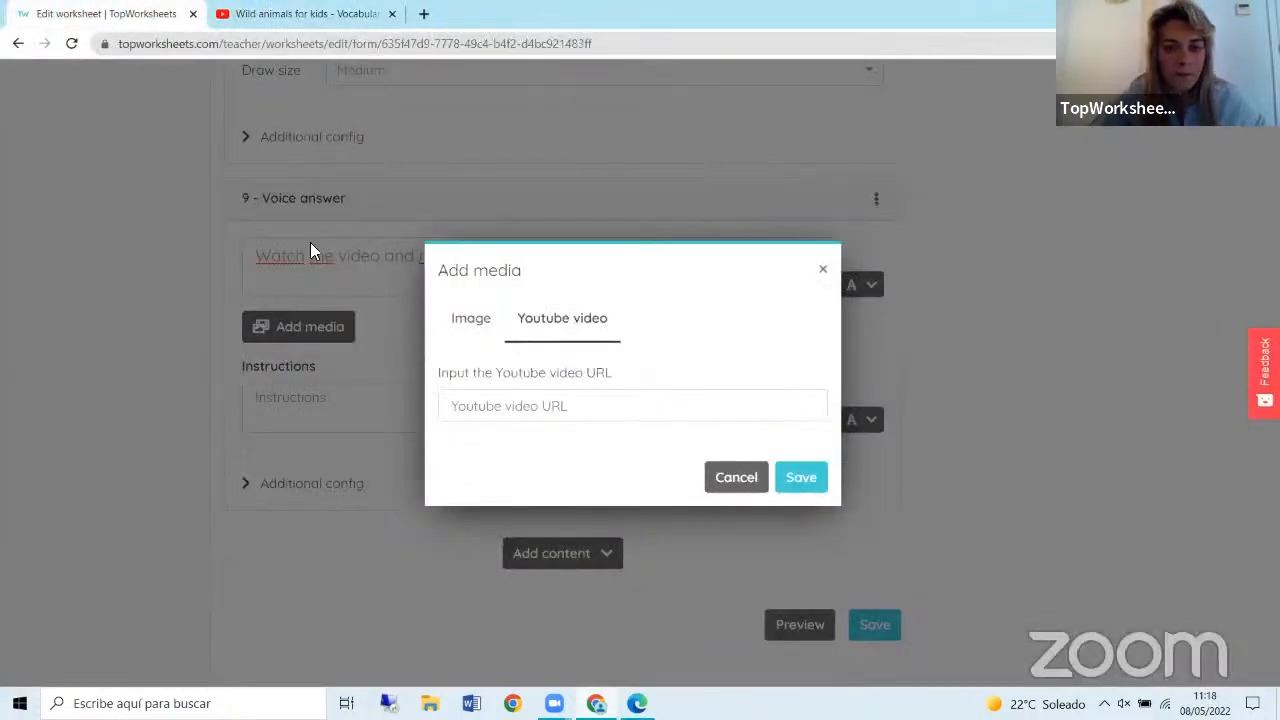
pyautogui.click(511, 407)
pyautogui.hotkey('ctrl', 'v')
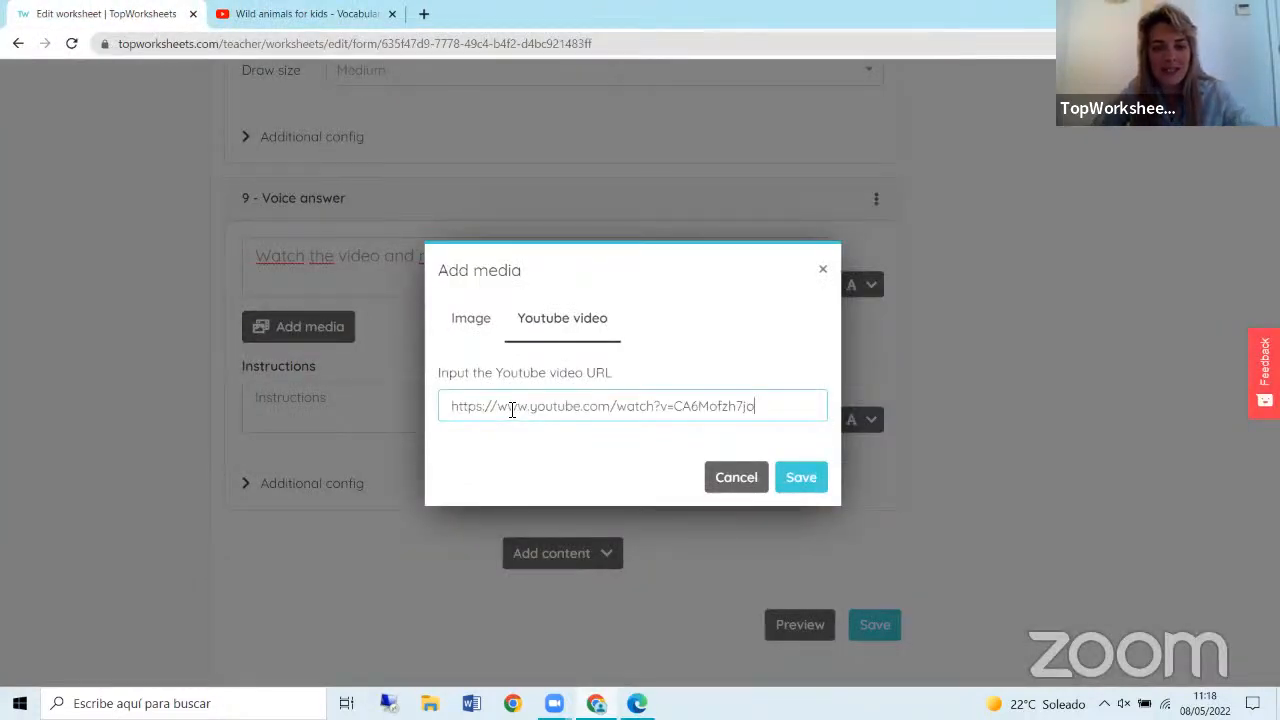
pyautogui.click(806, 482)
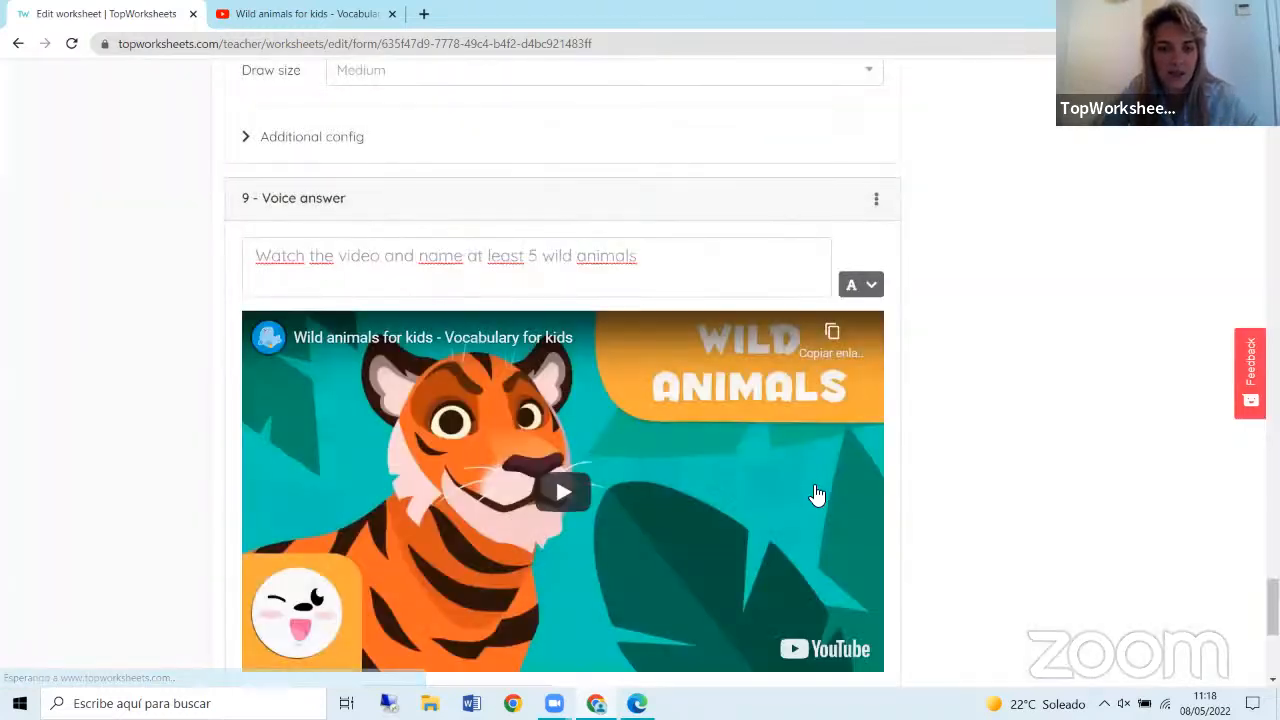
# Review the voice answer question's text, embedded video, media position and instructions settings.
pyautogui.scroll(-2, 760, 320)
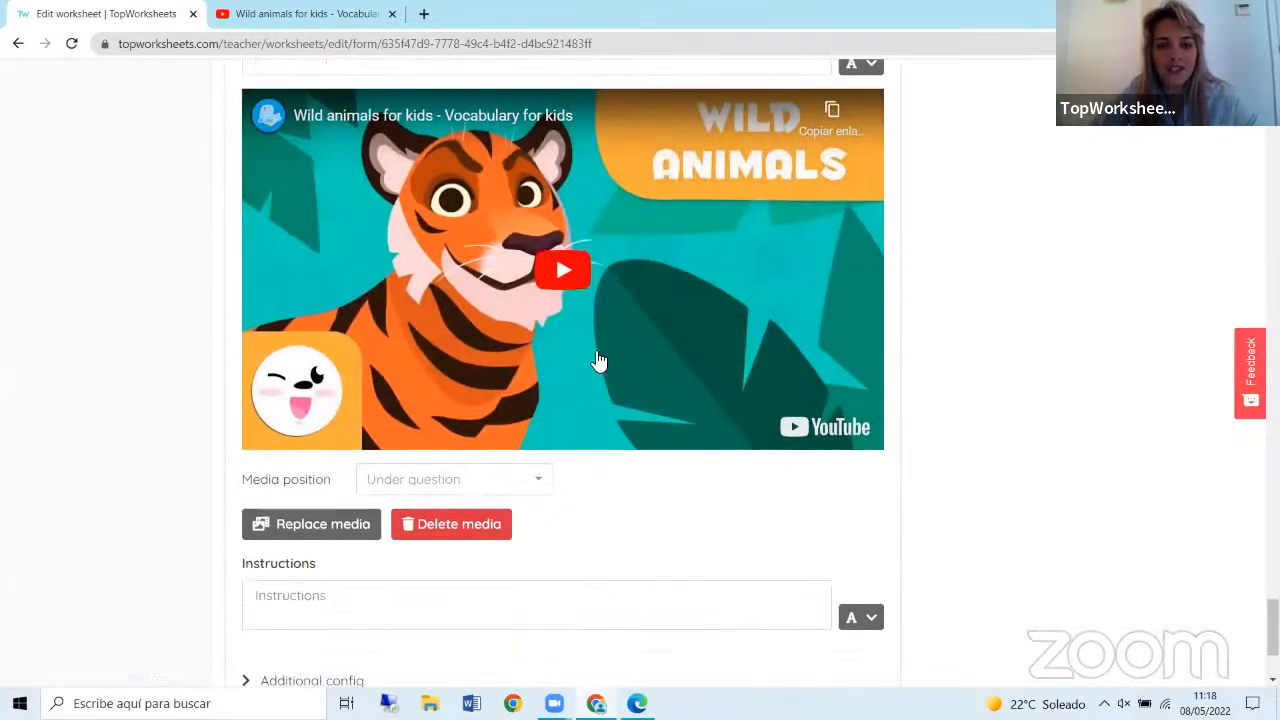
pyautogui.scroll(1, 609, 295)
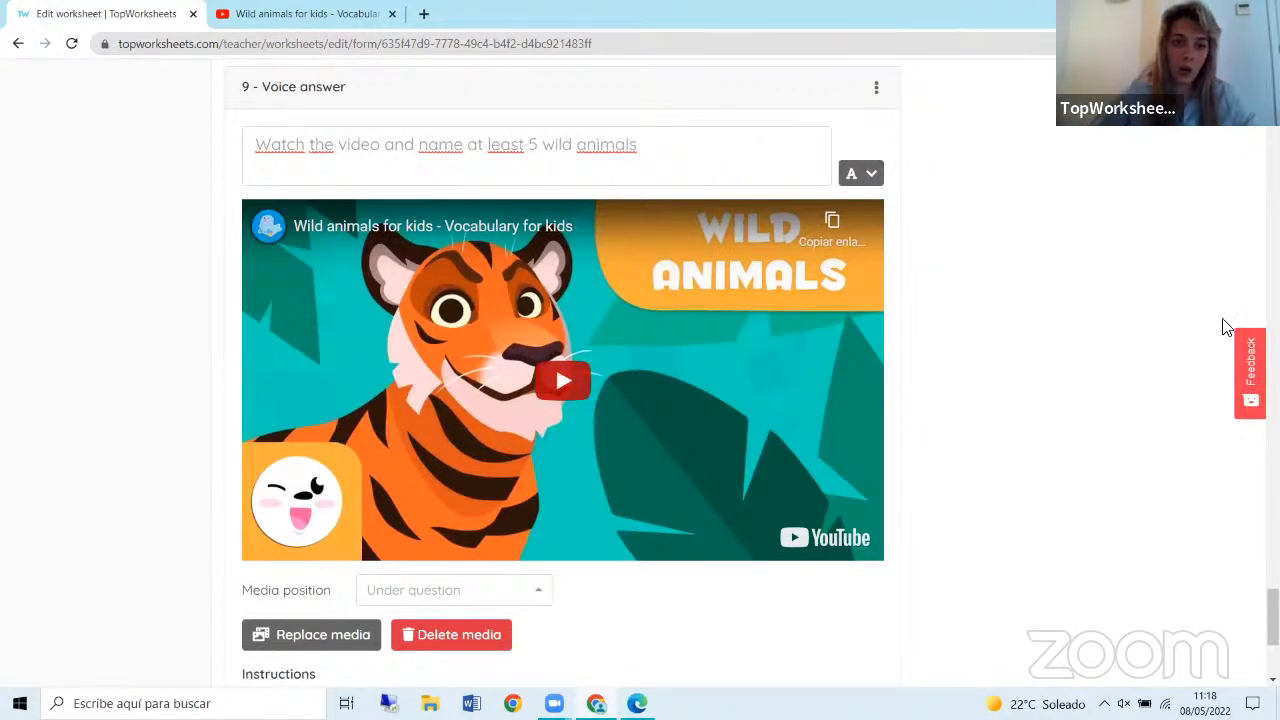
pyautogui.scroll(-1, 770, 302)
pyautogui.scroll(-1, 770, 302)
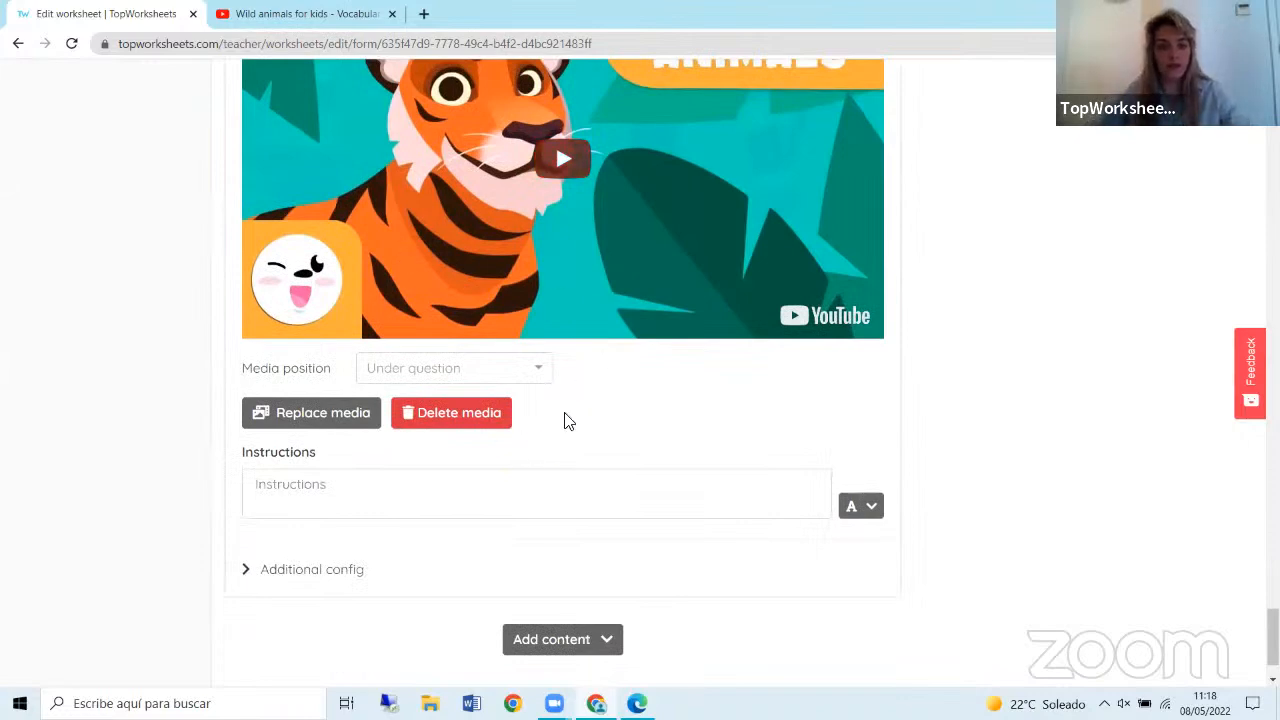
pyautogui.scroll(-1, 566, 420)
pyautogui.scroll(3, 566, 400)
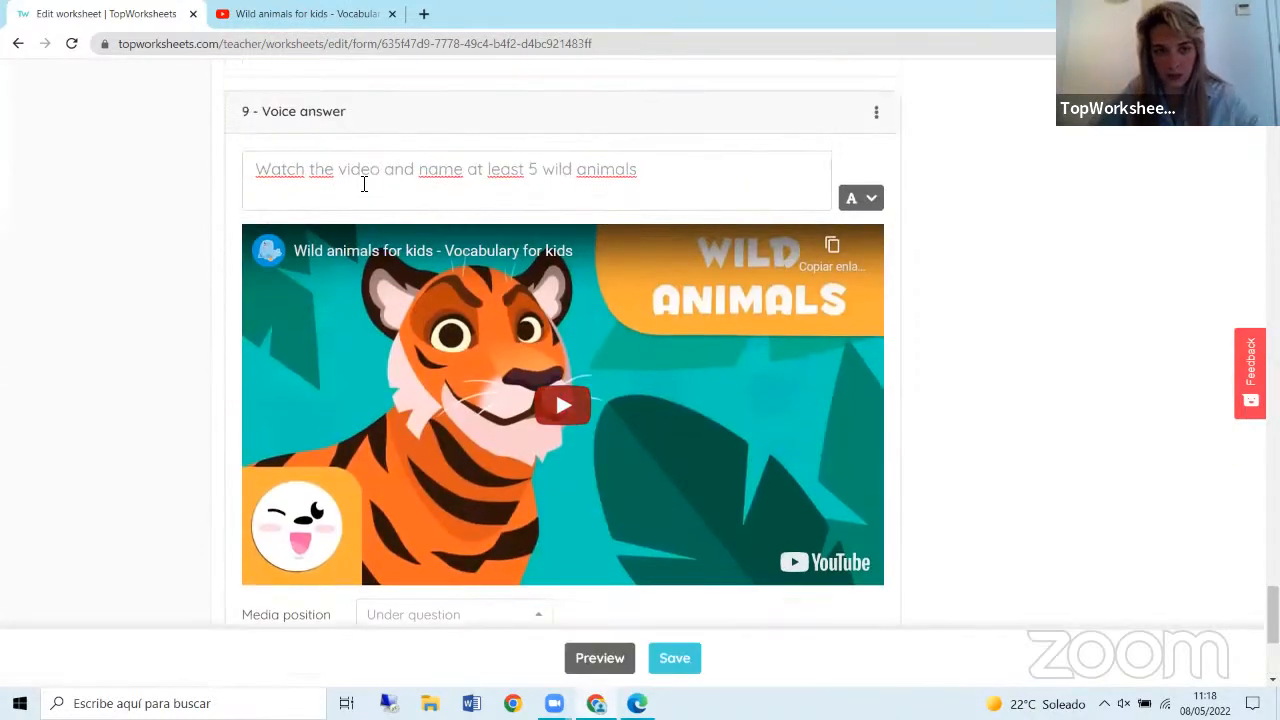
pyautogui.scroll(-2, 603, 279)
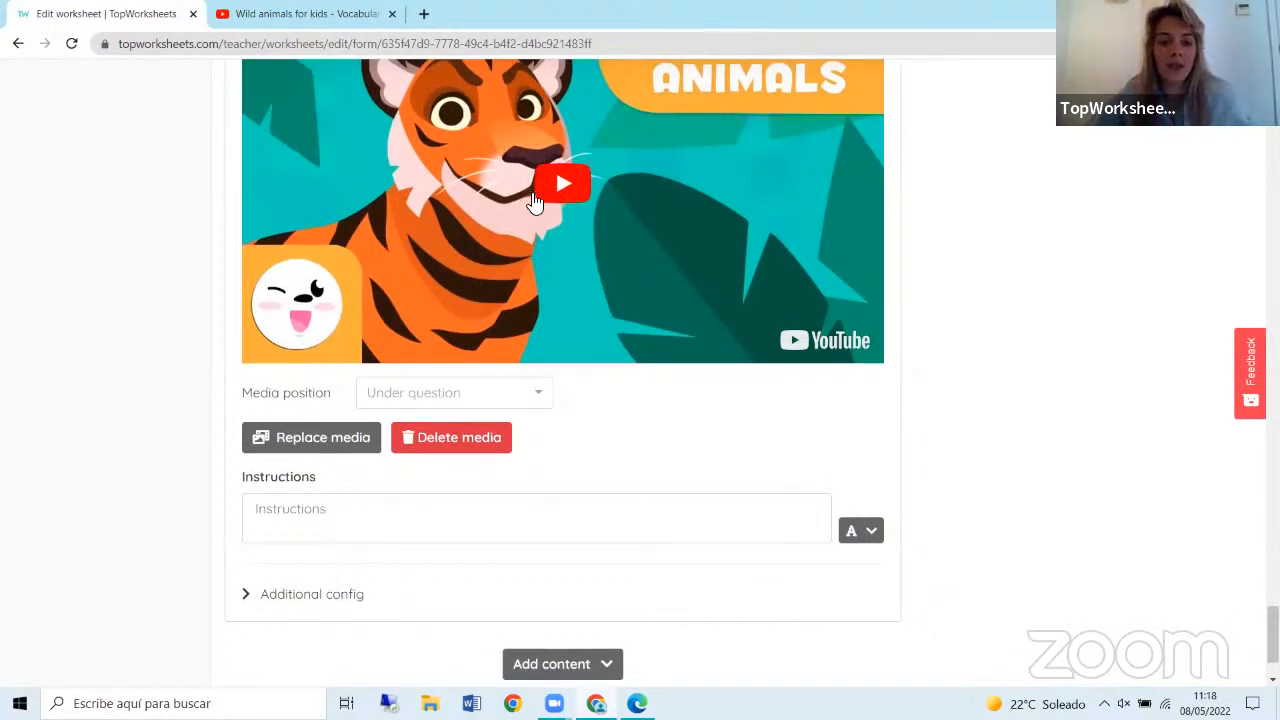
pyautogui.scroll(1, 660, 340)
pyautogui.scroll(1, 665, 338)
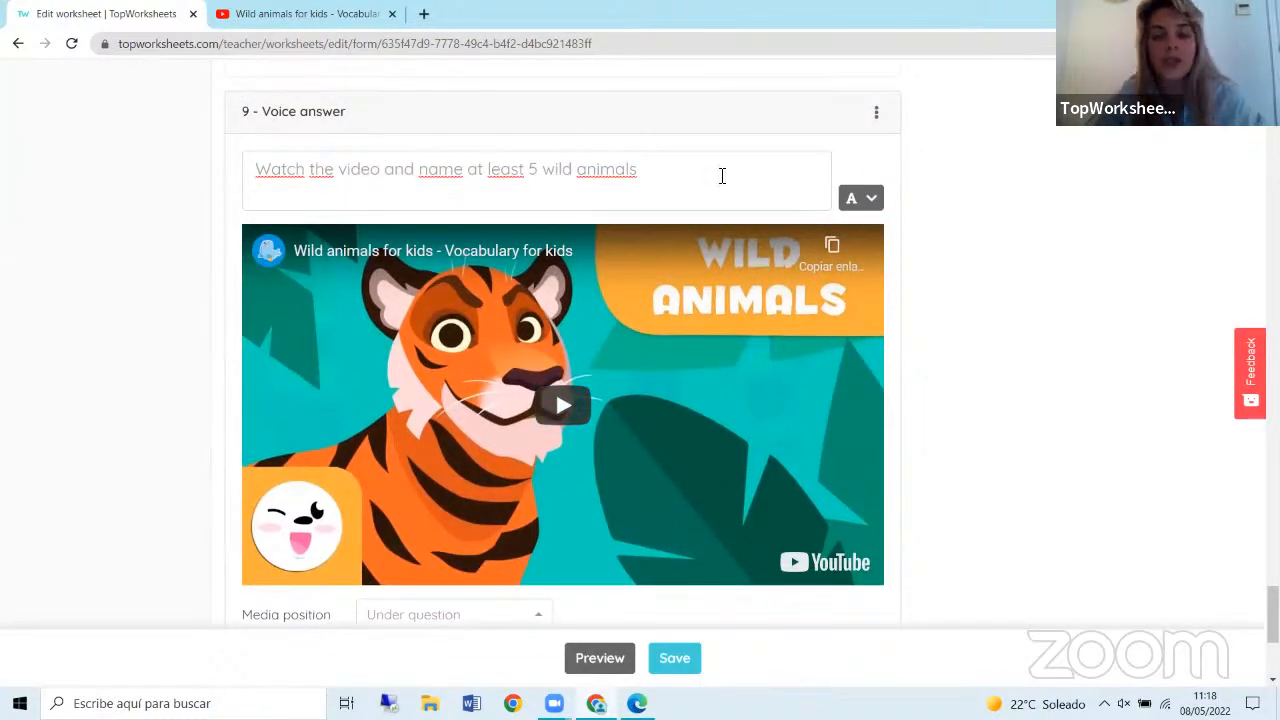
pyautogui.scroll(-3, 722, 180)
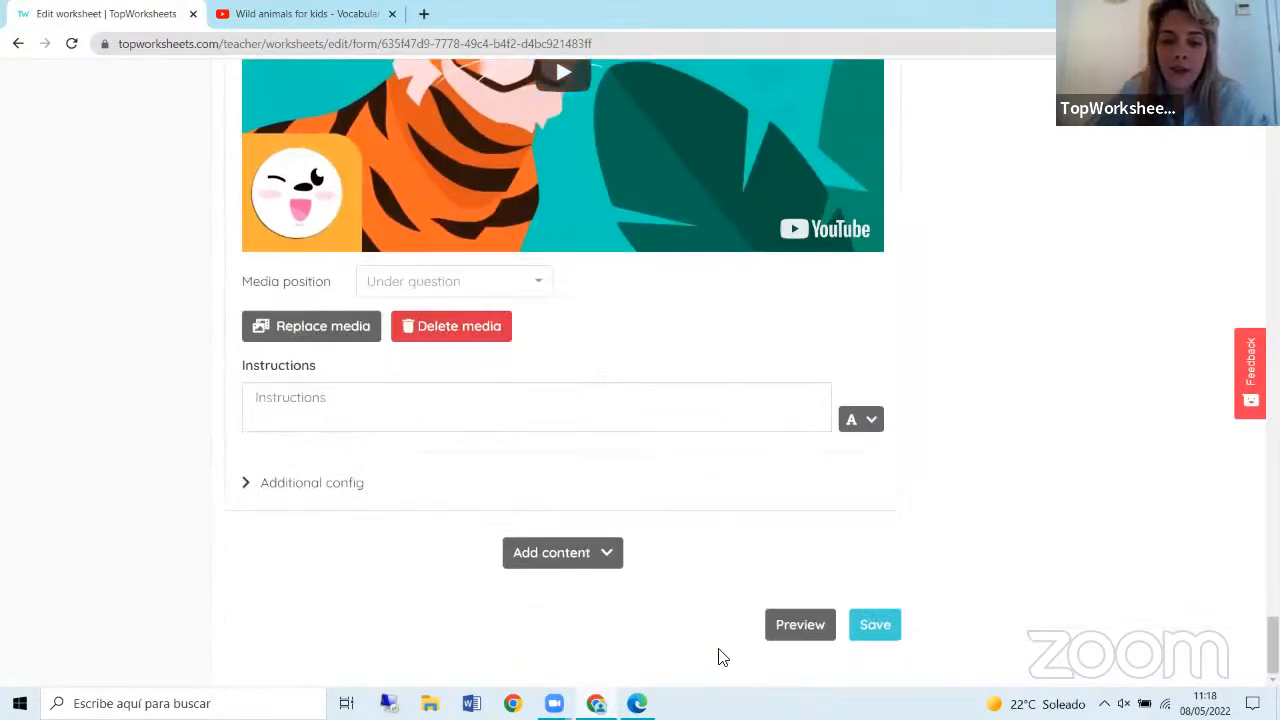
# Preview the worksheet, play the wild animals video in the voice answer question, skip ahead to about 0:17 and pause it.
pyautogui.click(800, 625)
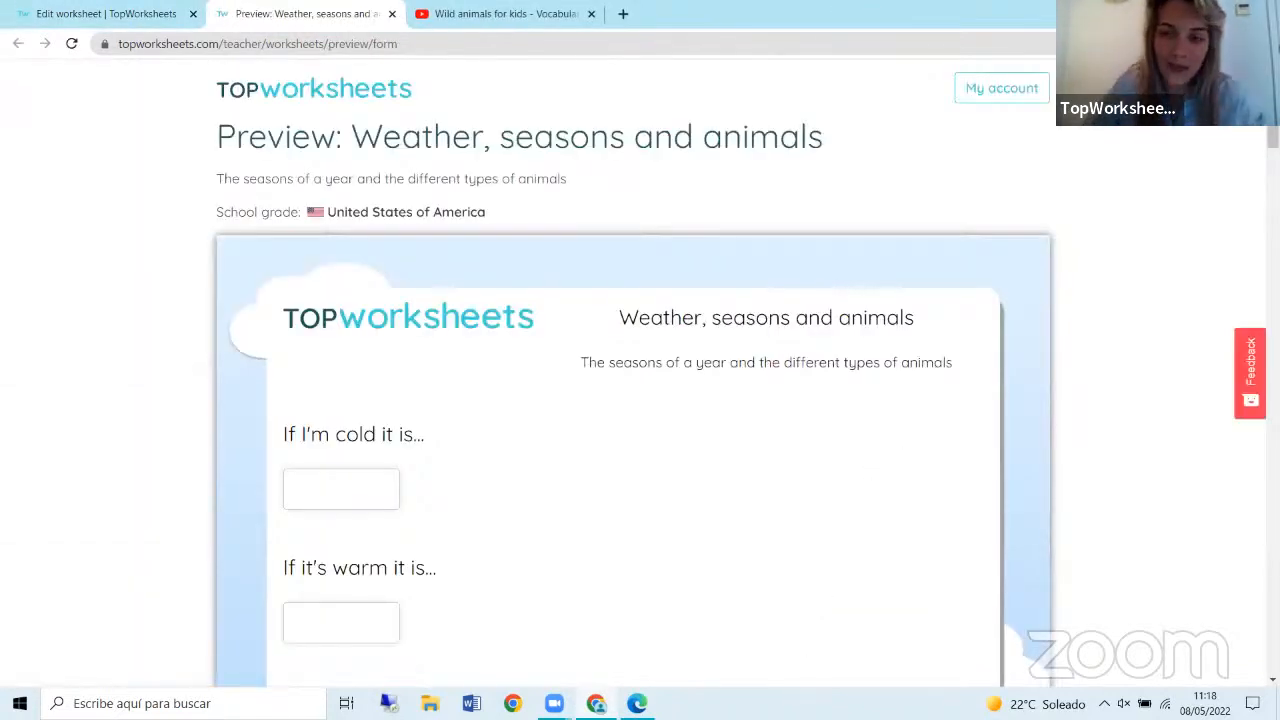
pyautogui.scroll(-15, 633, 373)
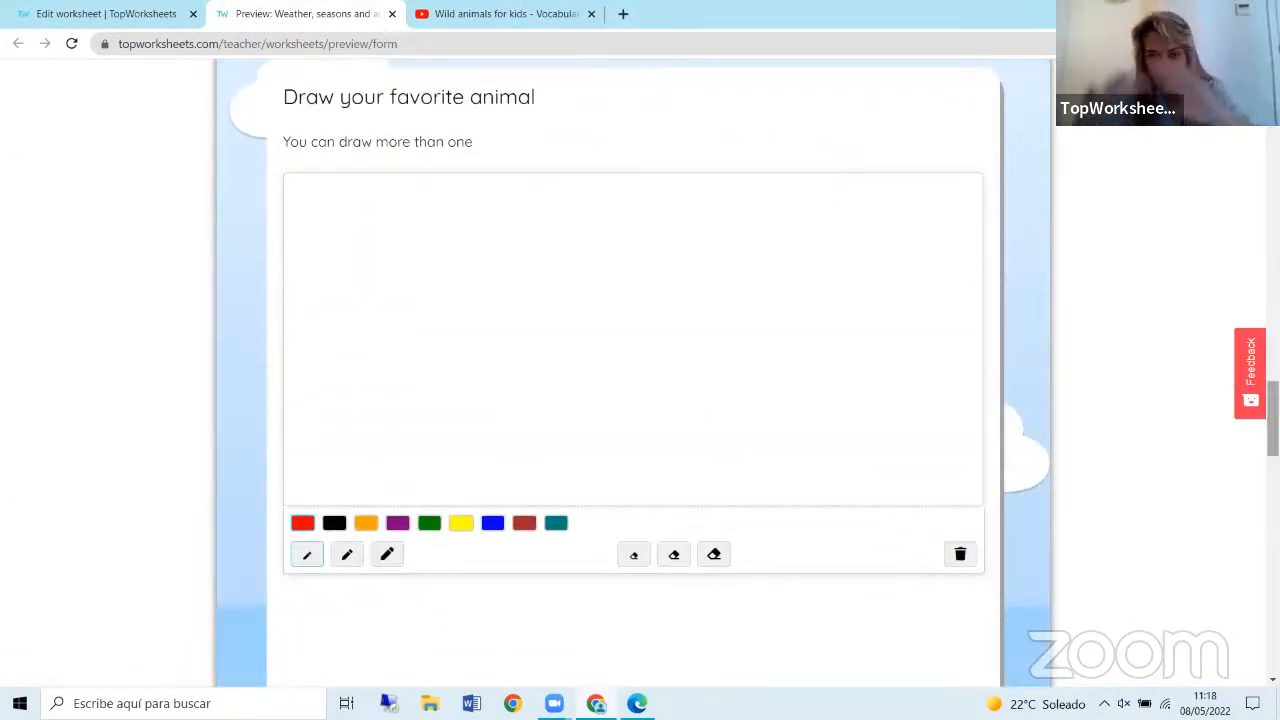
pyautogui.scroll(-10, 633, 373)
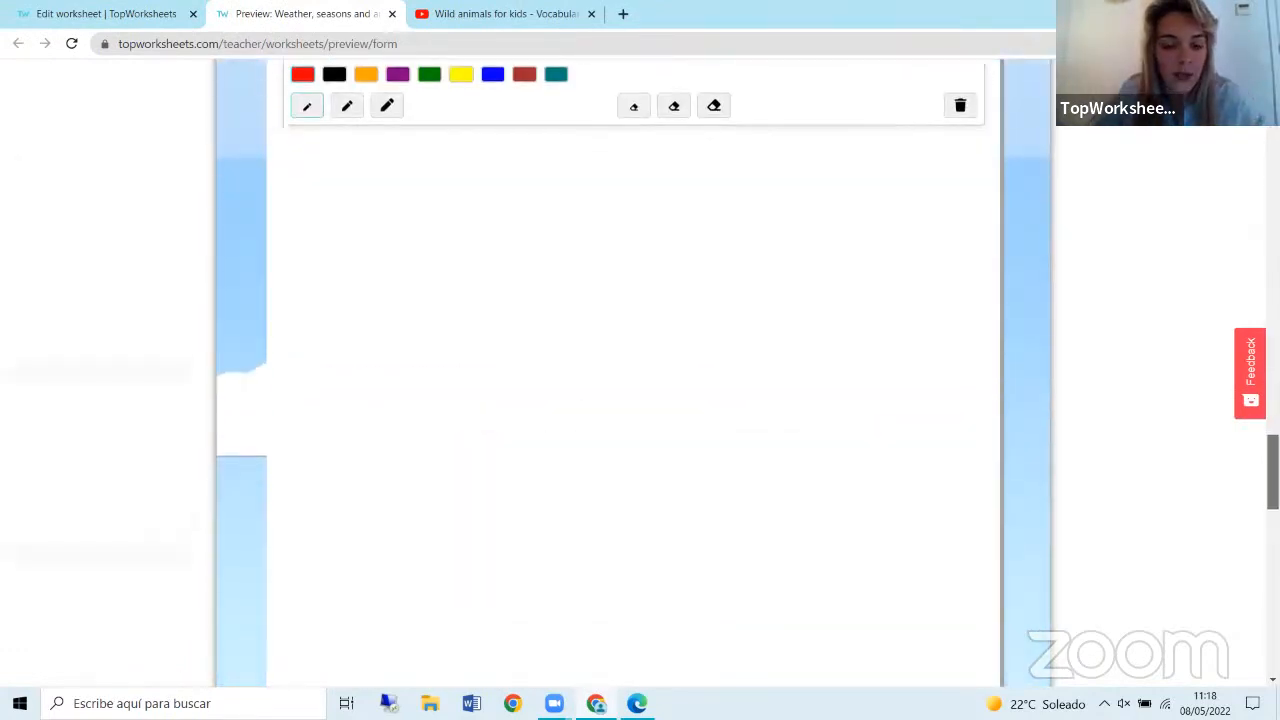
pyautogui.scroll(-1, 633, 373)
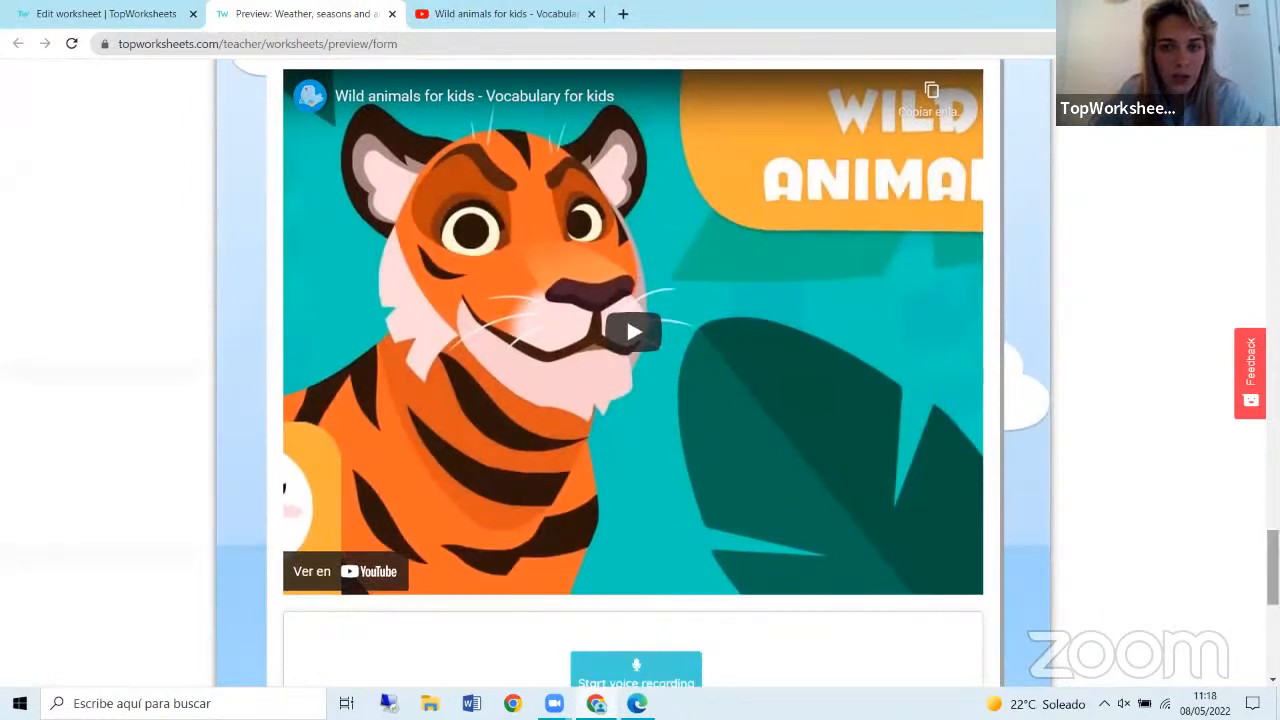
pyautogui.scroll(1, 600, 290)
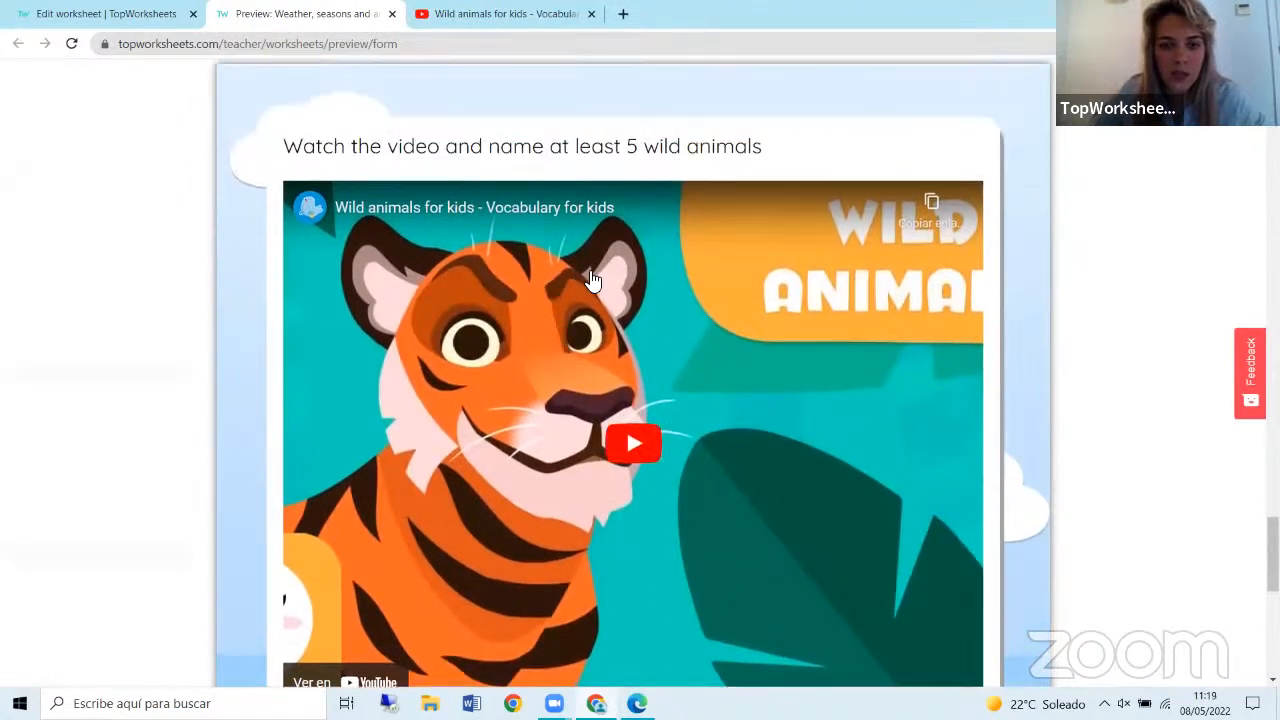
pyautogui.scroll(-1, 640, 330)
pyautogui.click(650, 333)
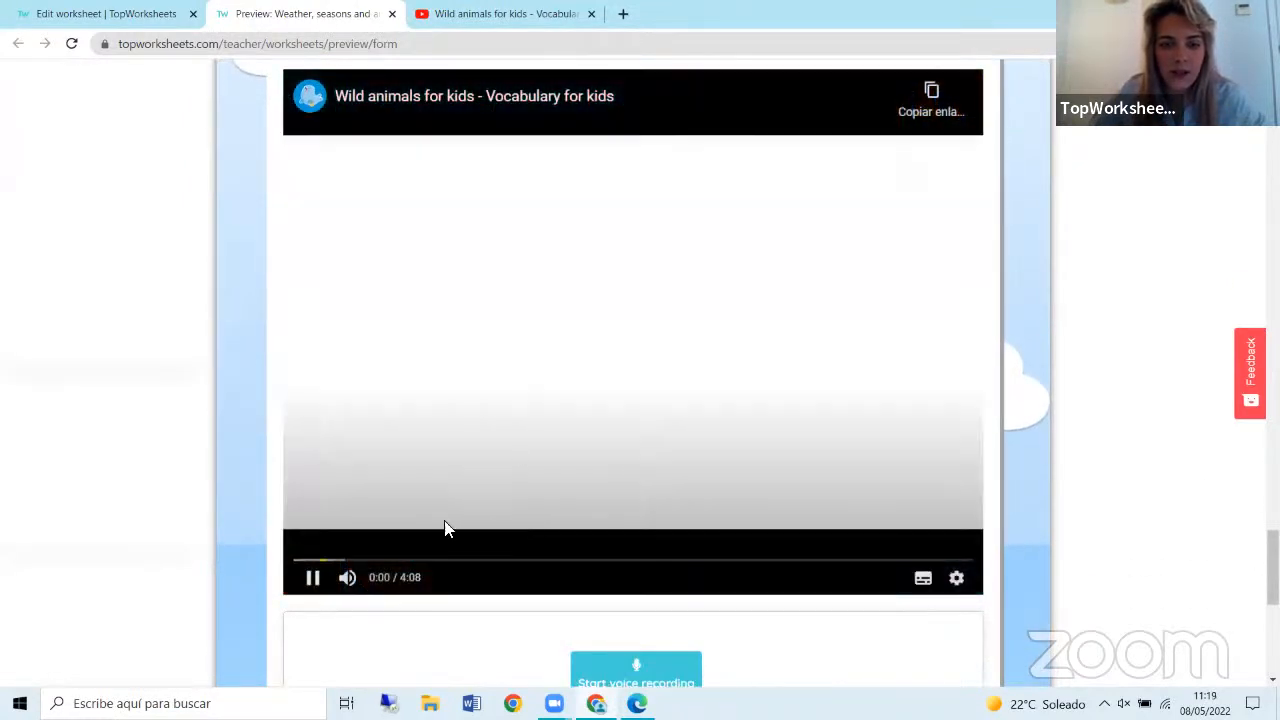
pyautogui.click(343, 562)
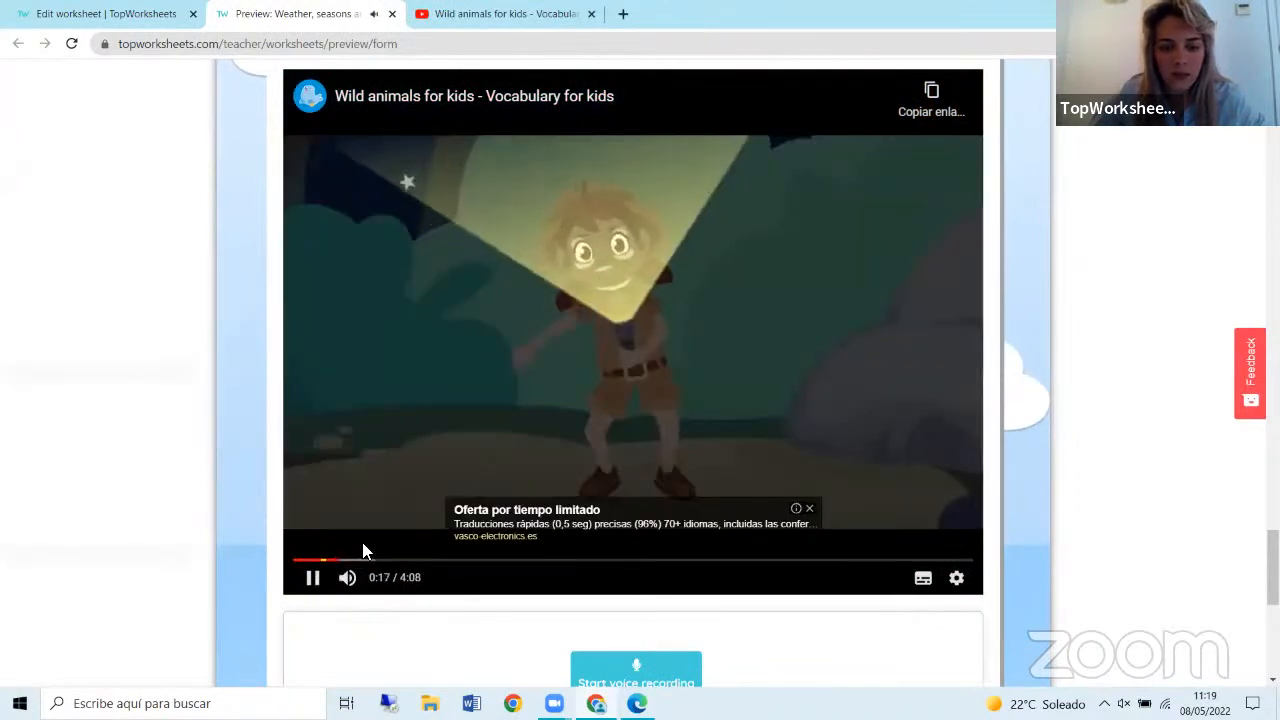
pyautogui.click(312, 577)
# Open the voice recorder below the video, dismiss it and close the worksheet preview.
pyautogui.scroll(-3, 993, 292)
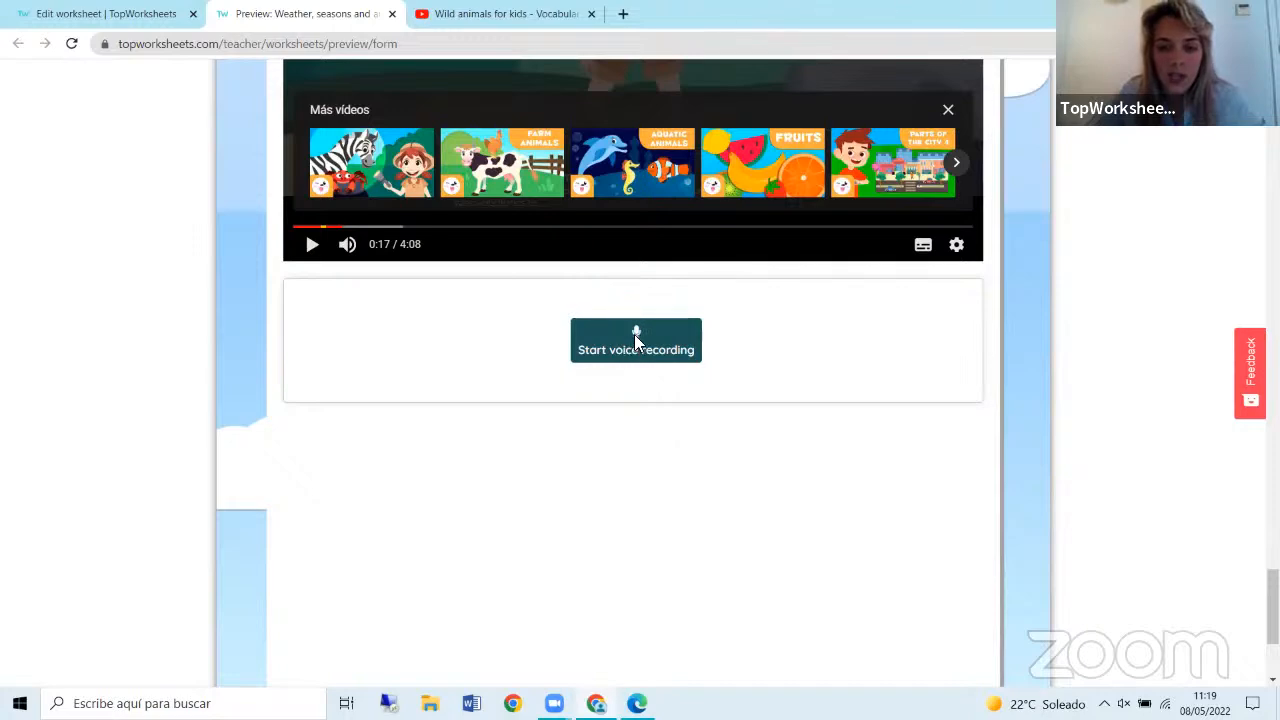
pyautogui.click(634, 334)
pyautogui.click(594, 427)
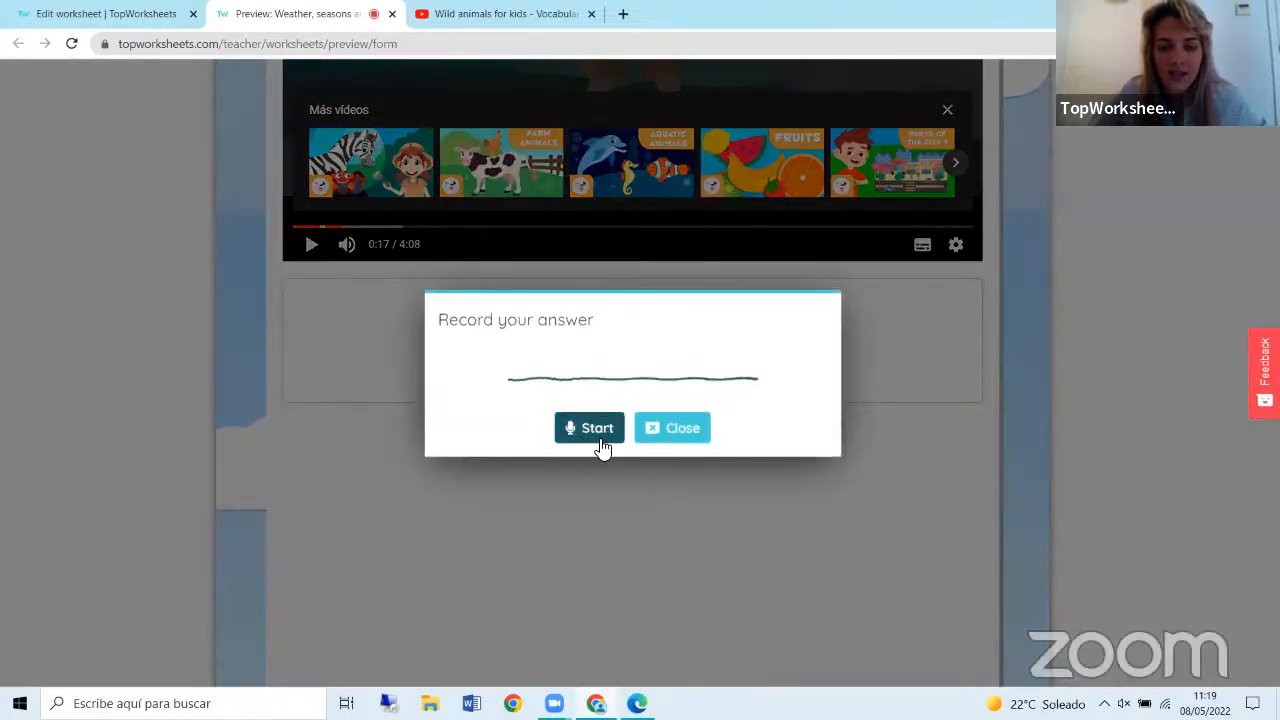
pyautogui.click(690, 440)
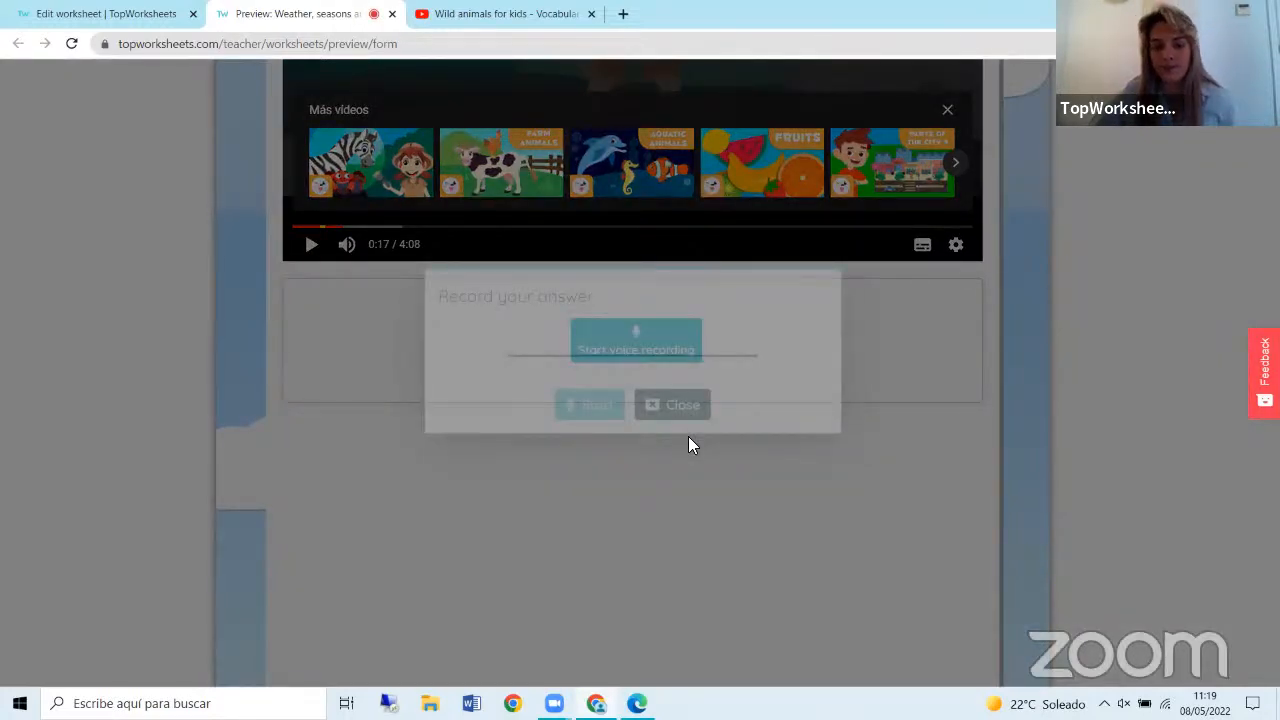
pyautogui.click(393, 14)
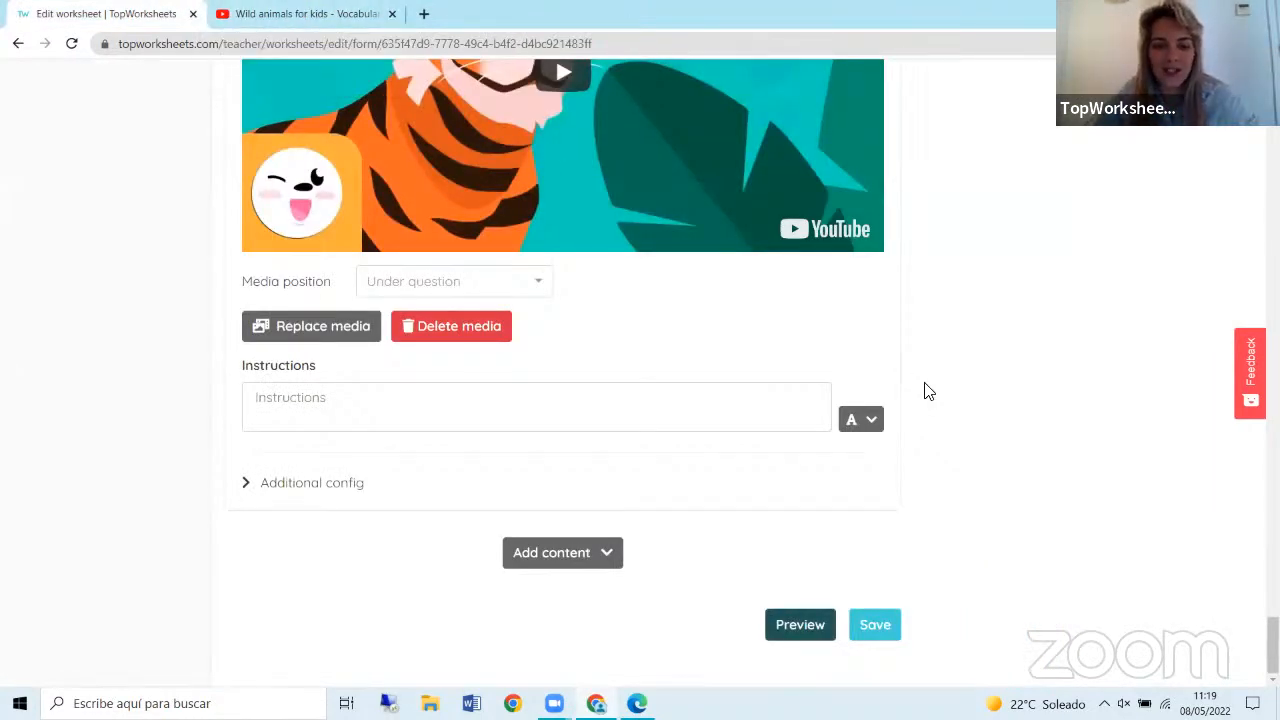
# Add an Image answer question with the text "Bees produce...".
pyautogui.click(574, 563)
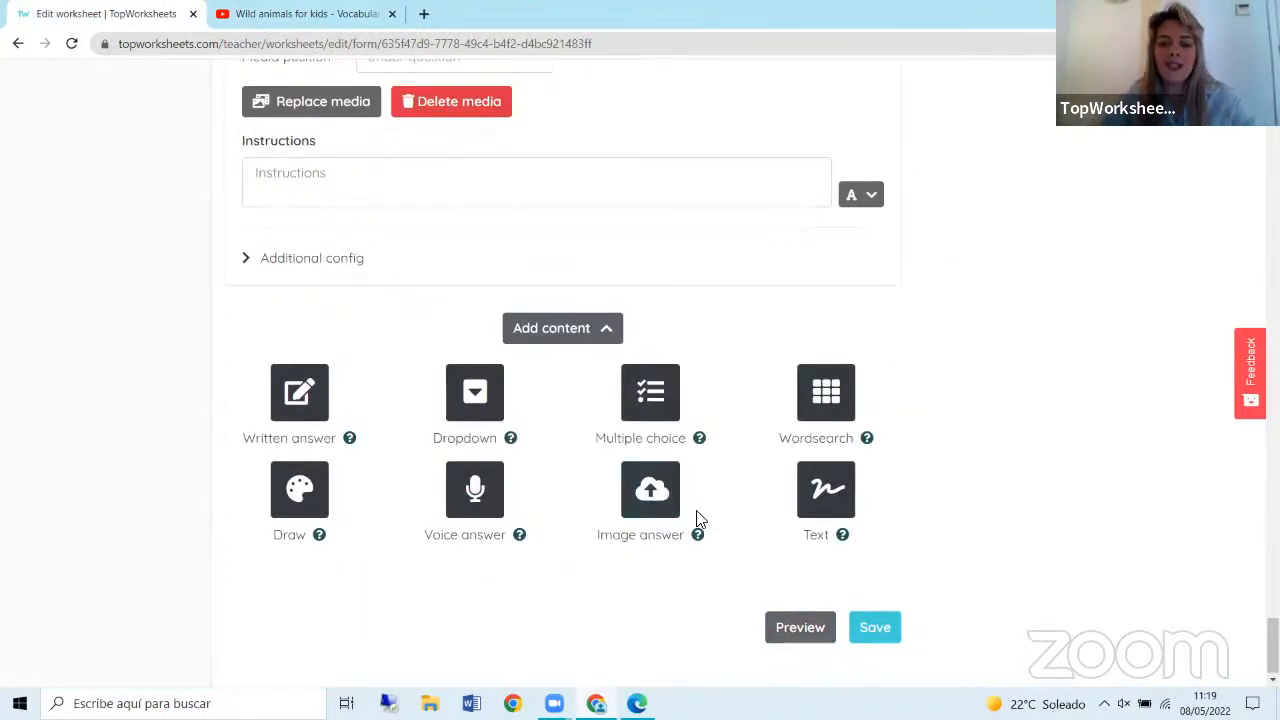
pyautogui.click(664, 504)
pyautogui.scroll(-1, 898, 425)
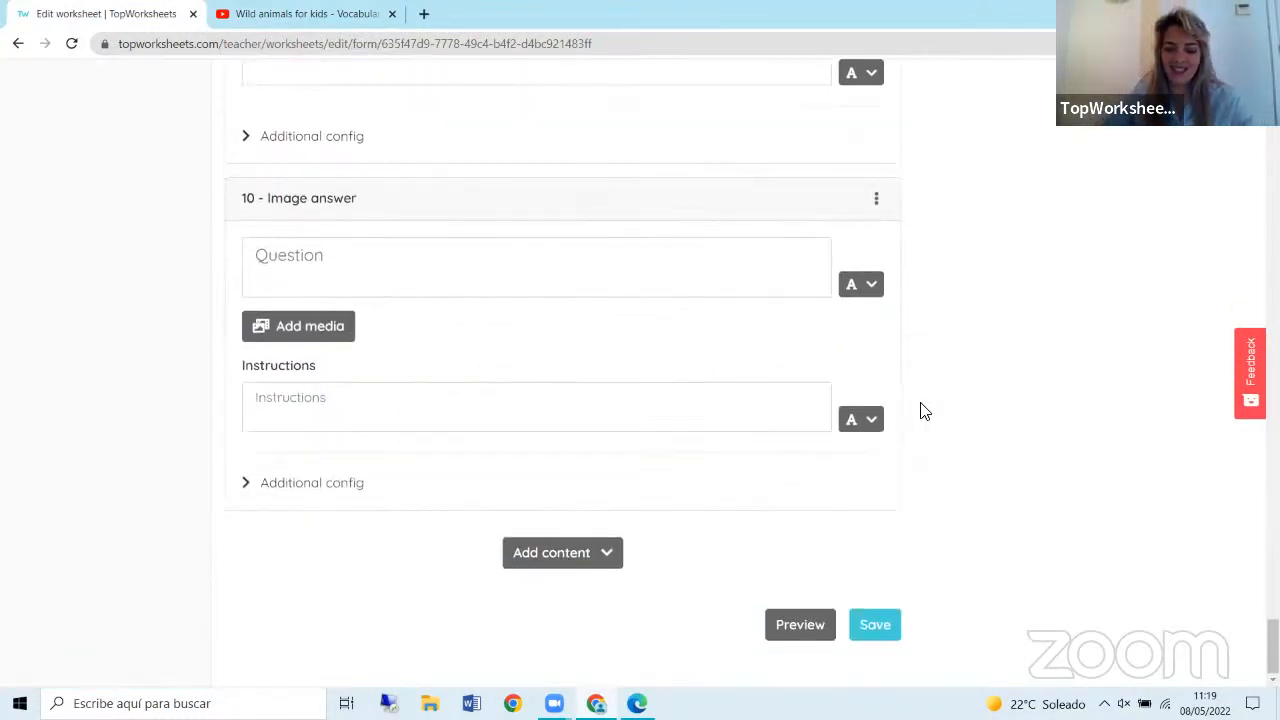
pyautogui.click(288, 264)
pyautogui.write('Be')
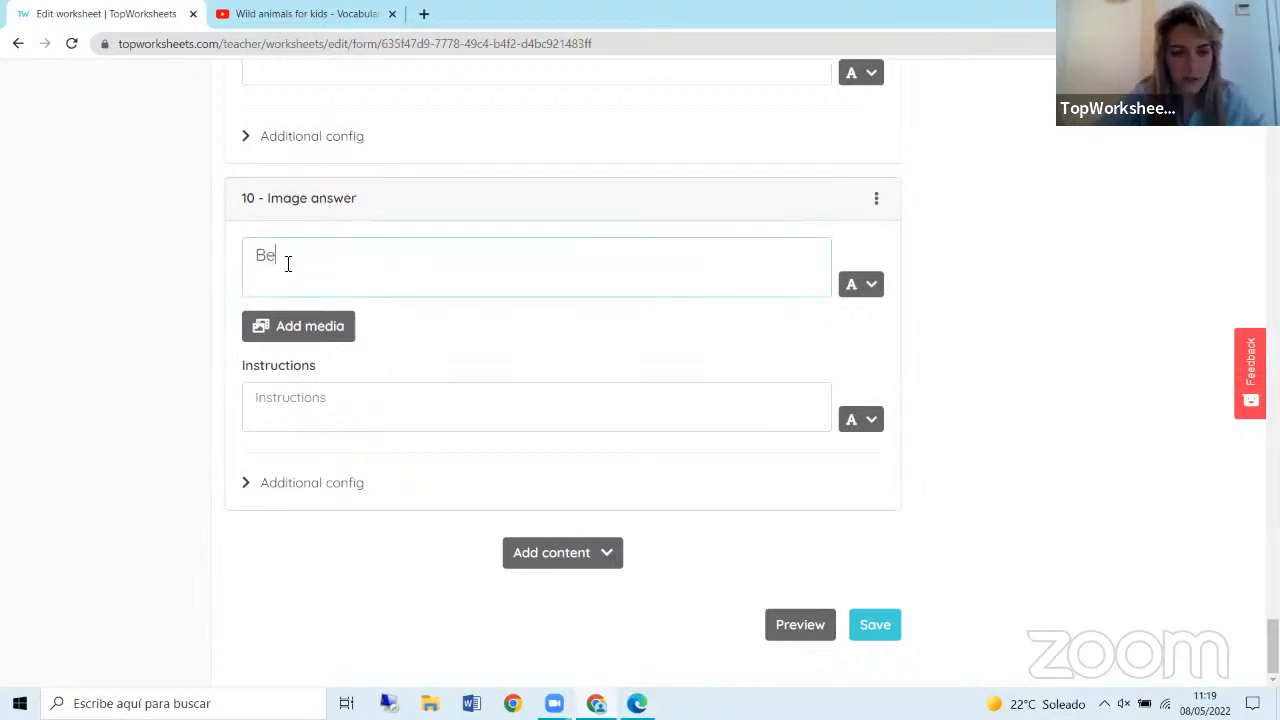
pyautogui.write('es produce...')
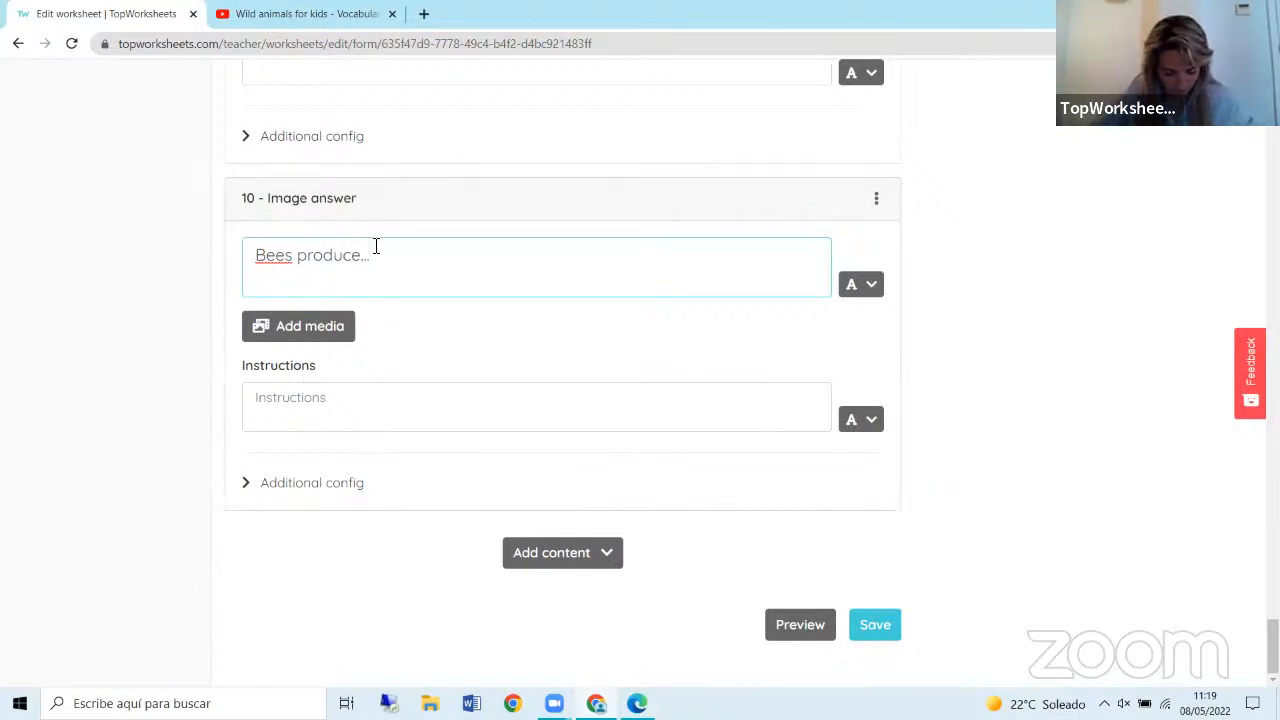
# Enter "Add an image" as the instructions of the image answer question.
pyautogui.click(327, 409)
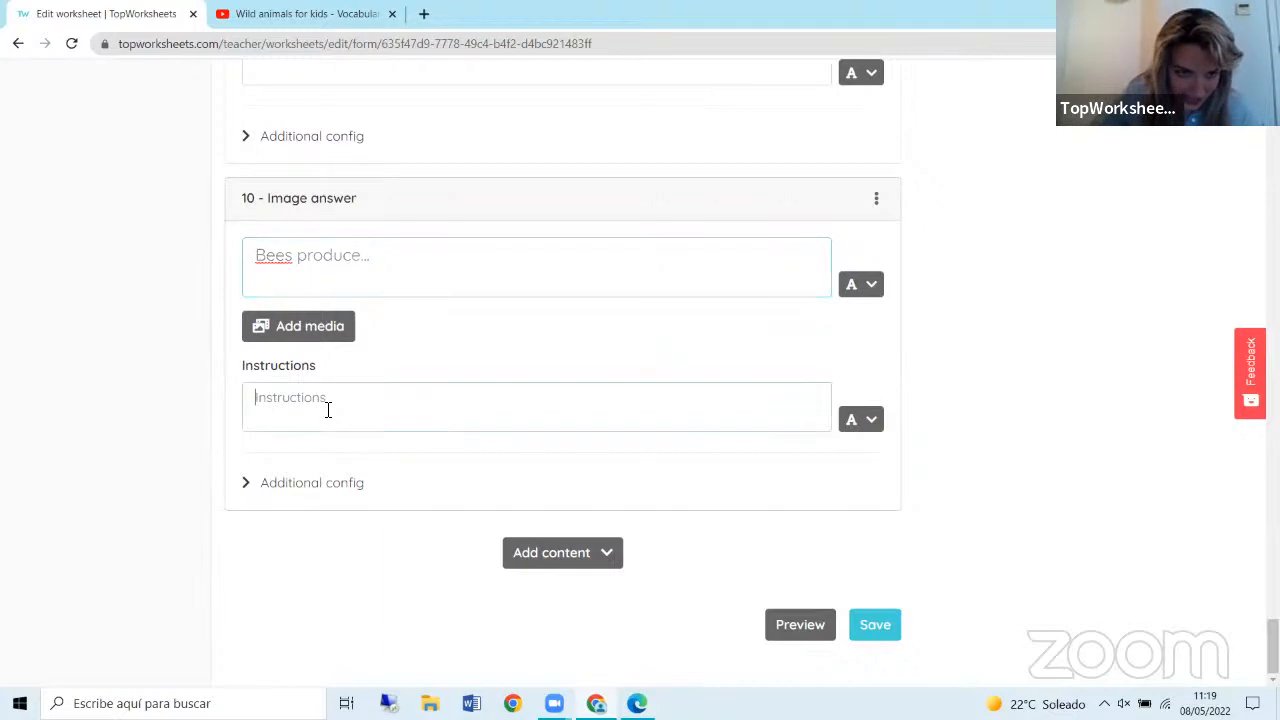
pyautogui.write('Add')
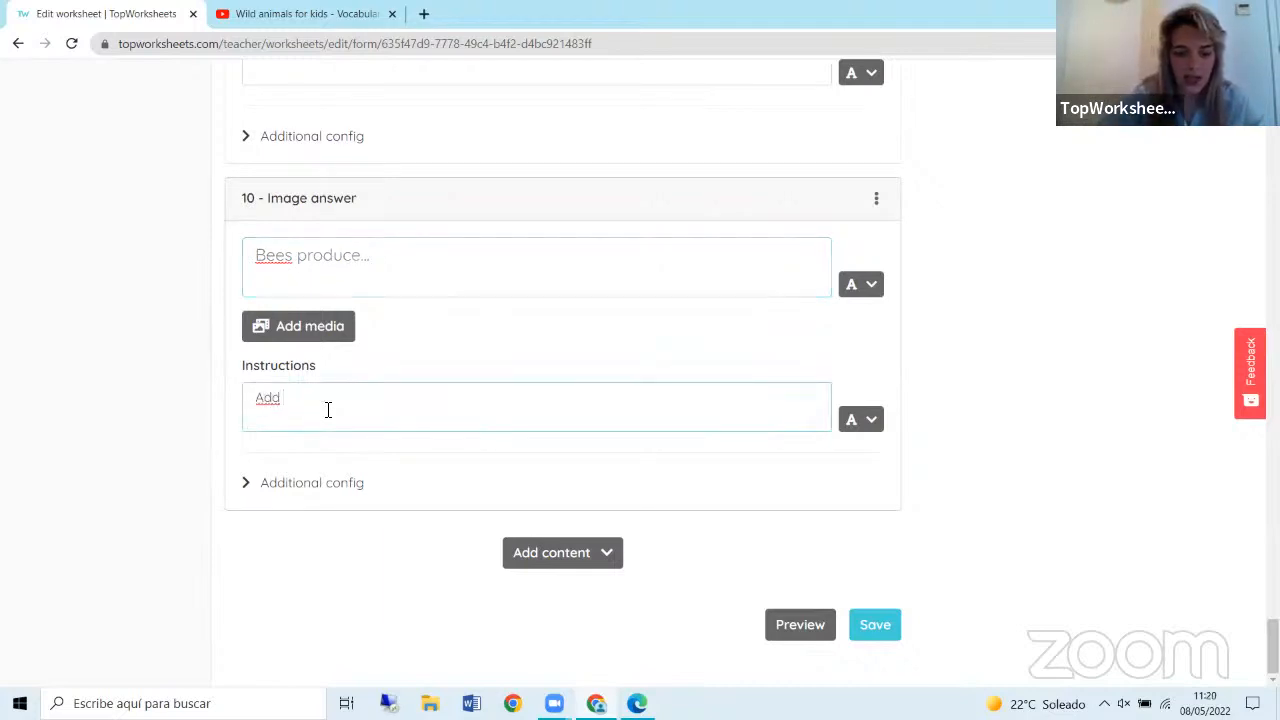
pyautogui.write(' an image')
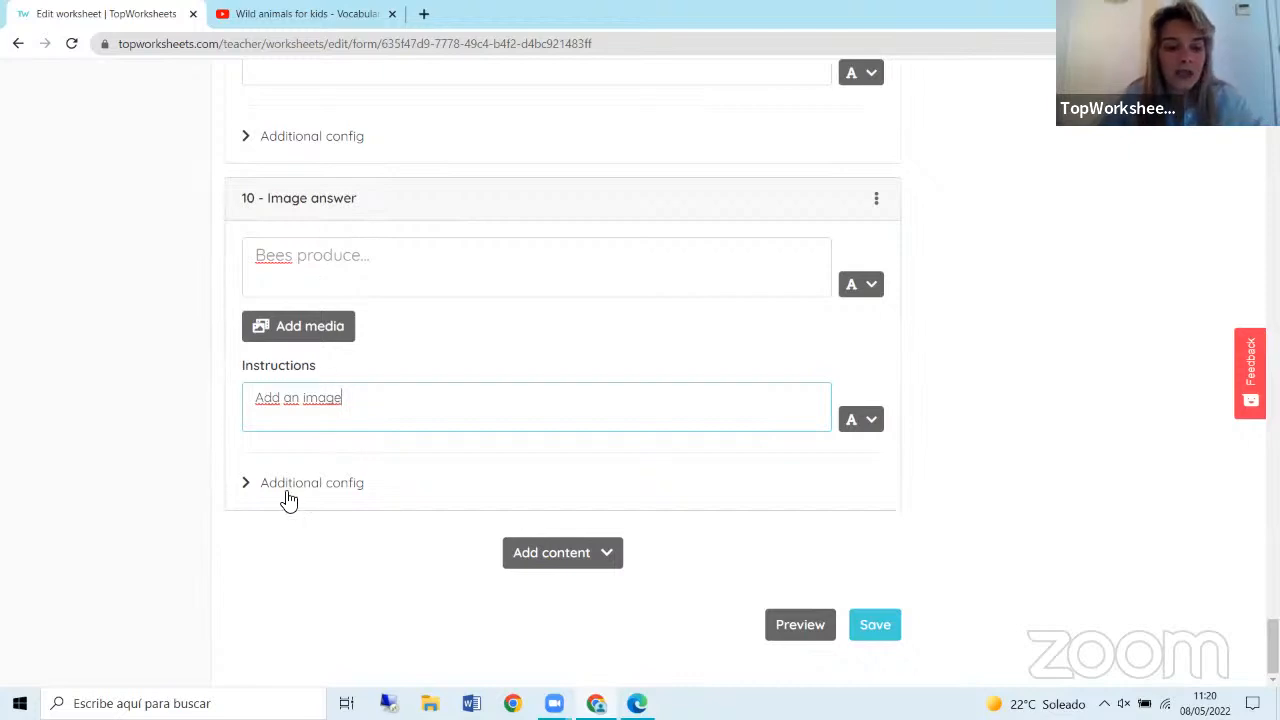
# Show the additional configuration of the image answer question and look over the neighbouring voice answer question.
pyautogui.click(330, 490)
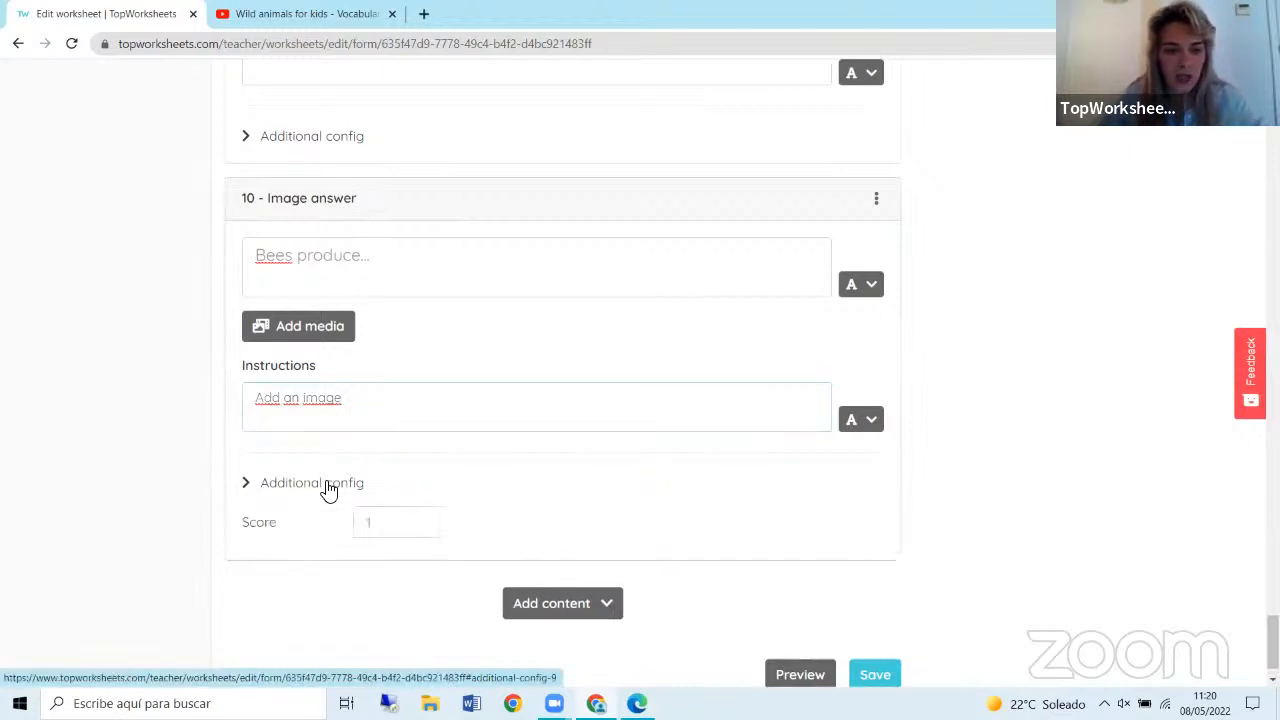
pyautogui.scroll(-1, 329, 471)
pyautogui.scroll(5, 300, 415)
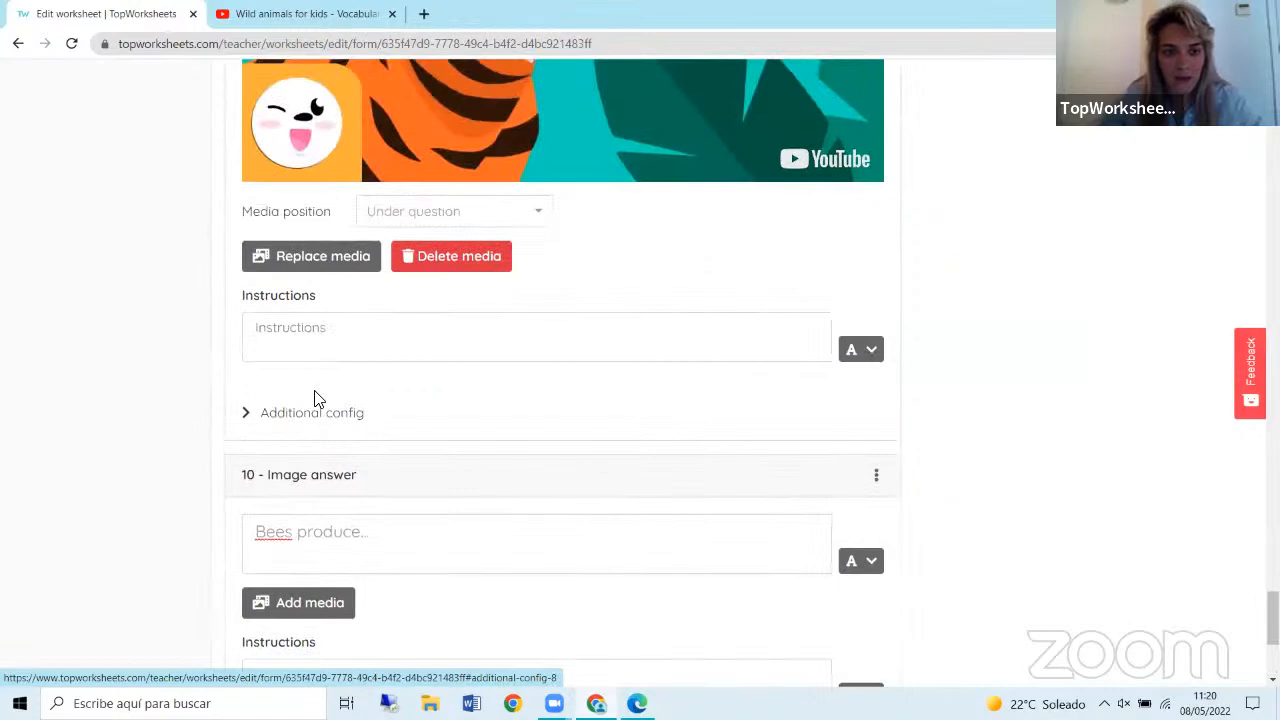
pyautogui.scroll(5, 314, 398)
pyautogui.scroll(-7, 338, 216)
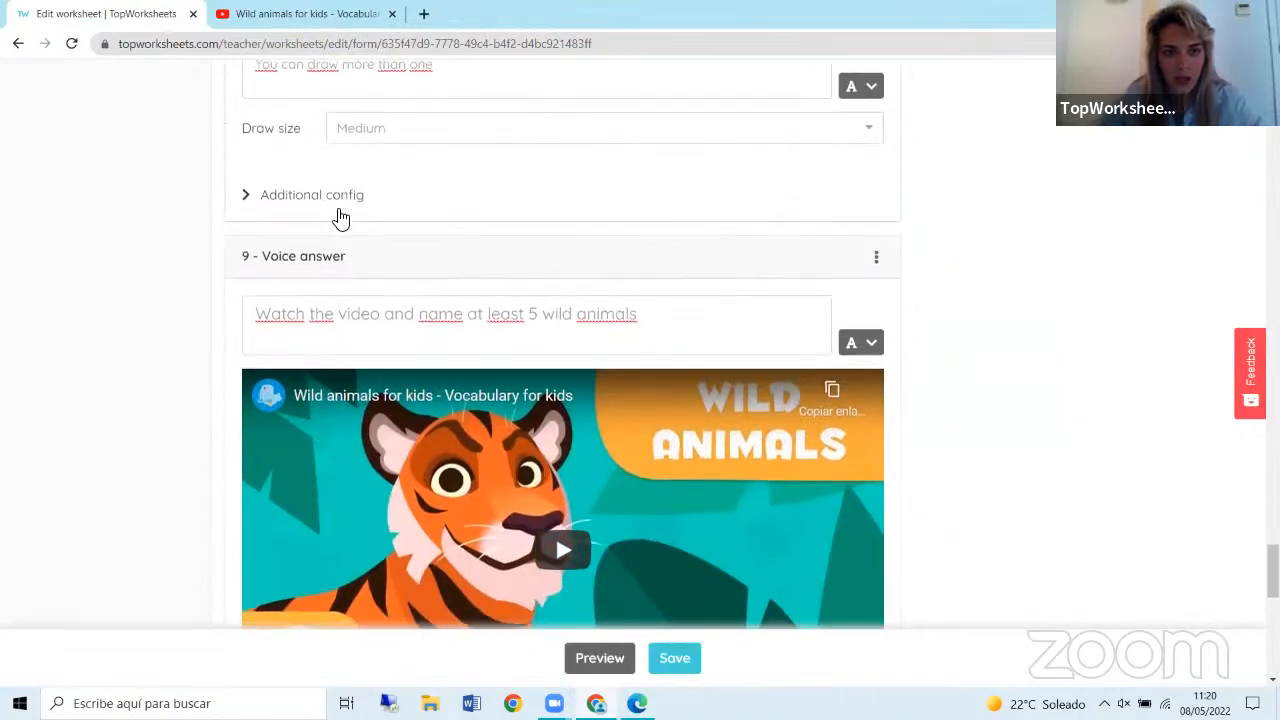
pyautogui.scroll(-2, 310, 321)
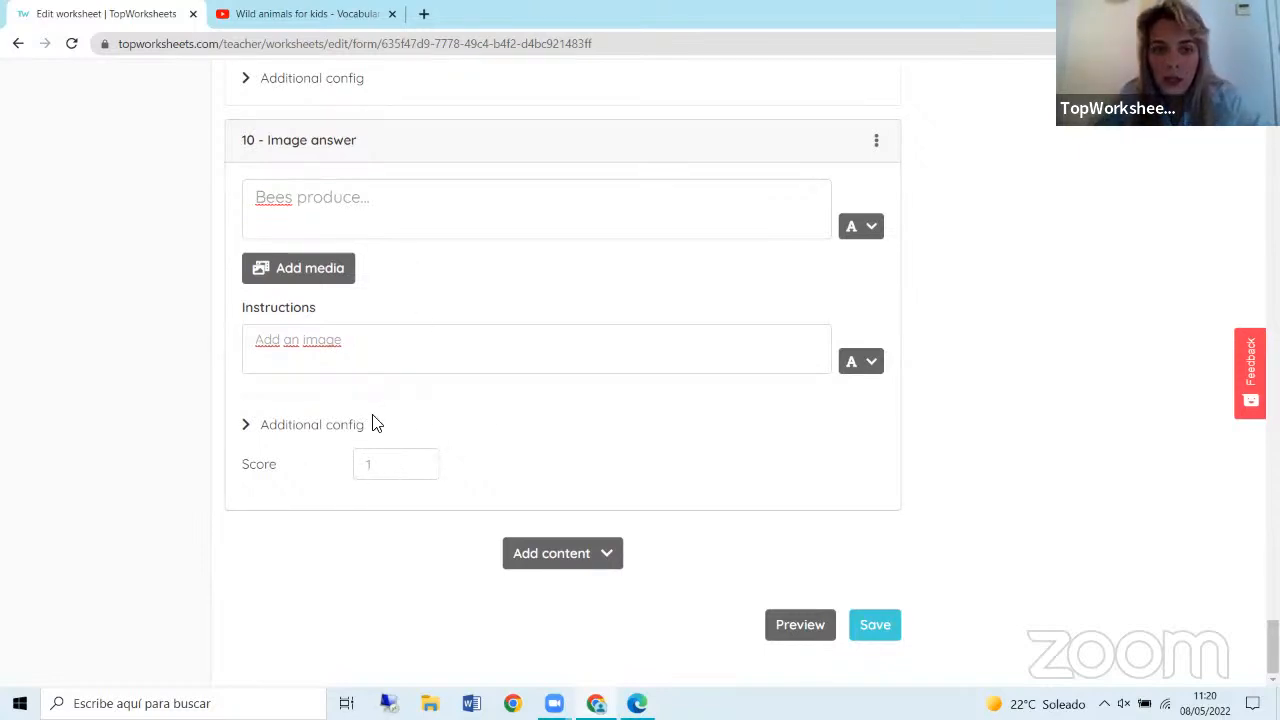
# Move the "Bees produce..." image answer question up so it comes before the voice answer question.
pyautogui.click(879, 143)
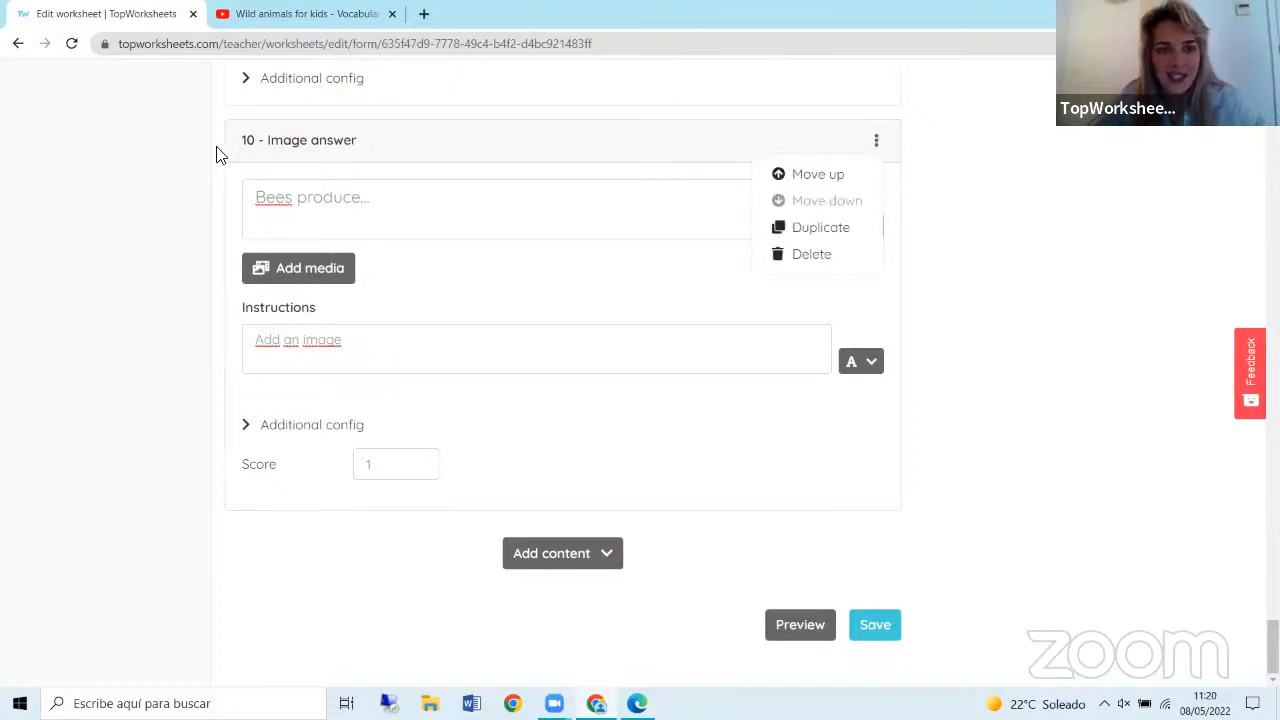
pyautogui.click(826, 180)
pyautogui.scroll(3, 851, 251)
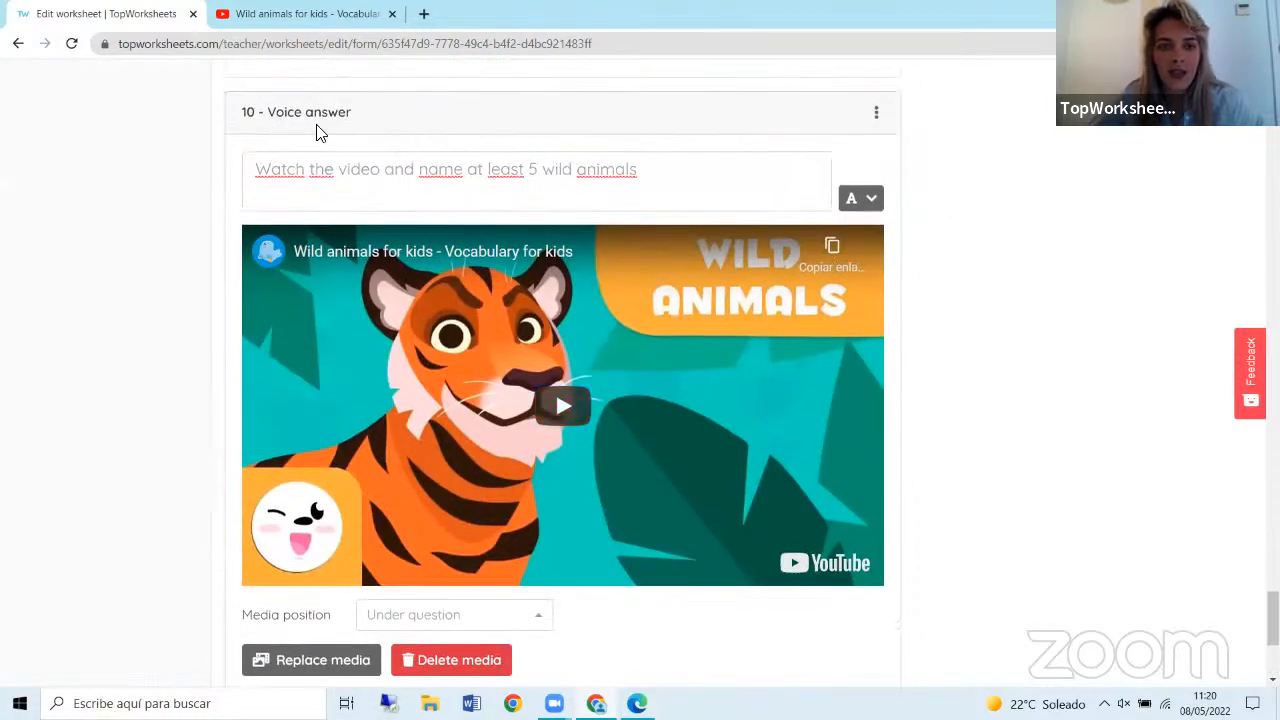
pyautogui.scroll(5, 322, 155)
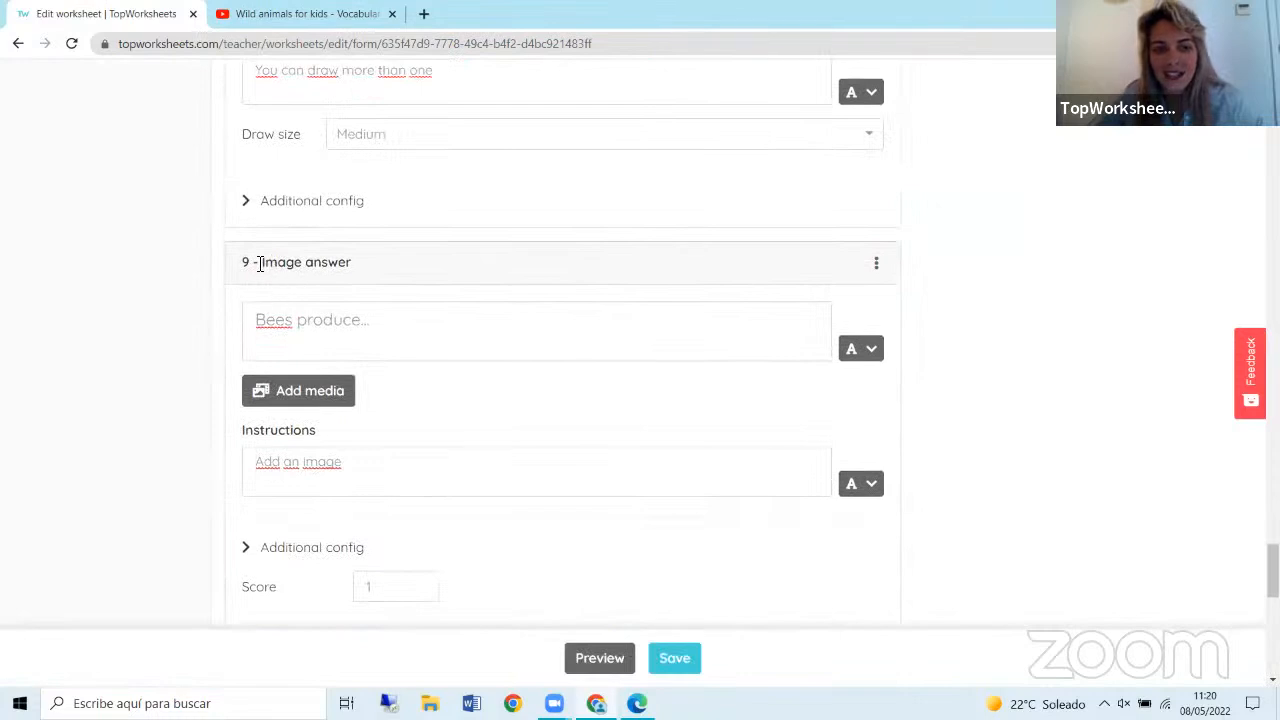
pyautogui.scroll(-5, 254, 263)
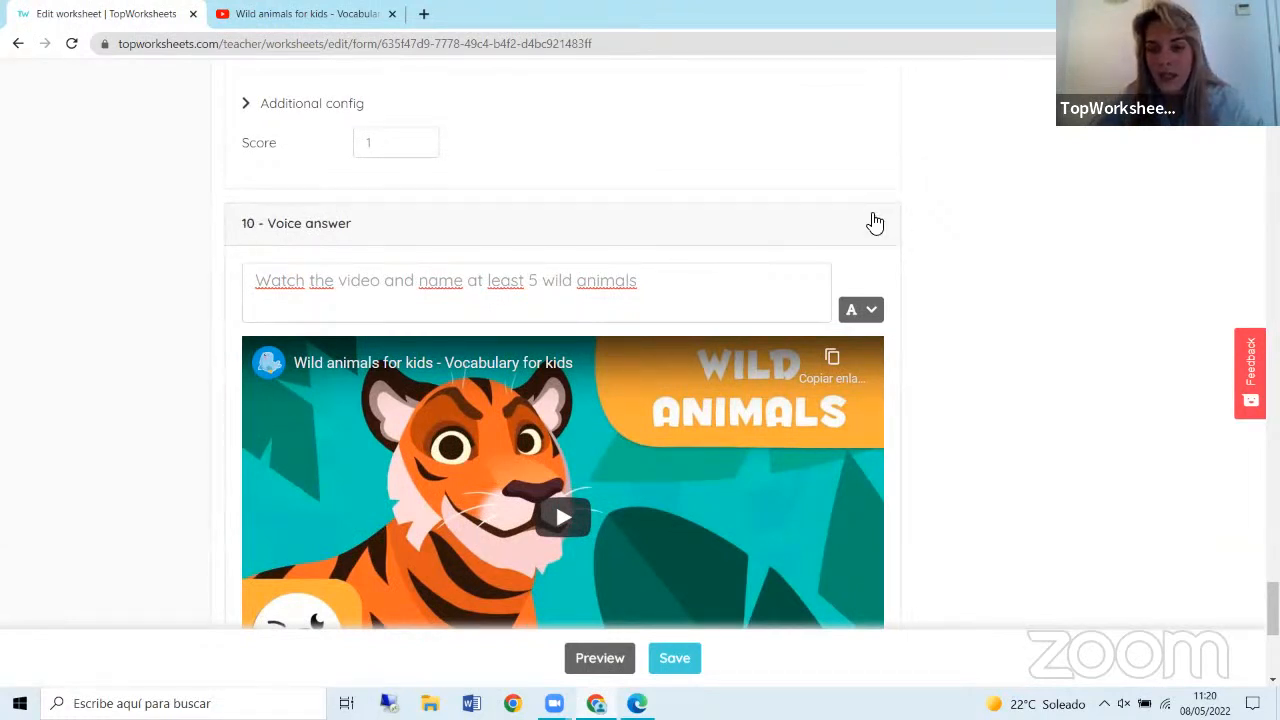
pyautogui.click(876, 223)
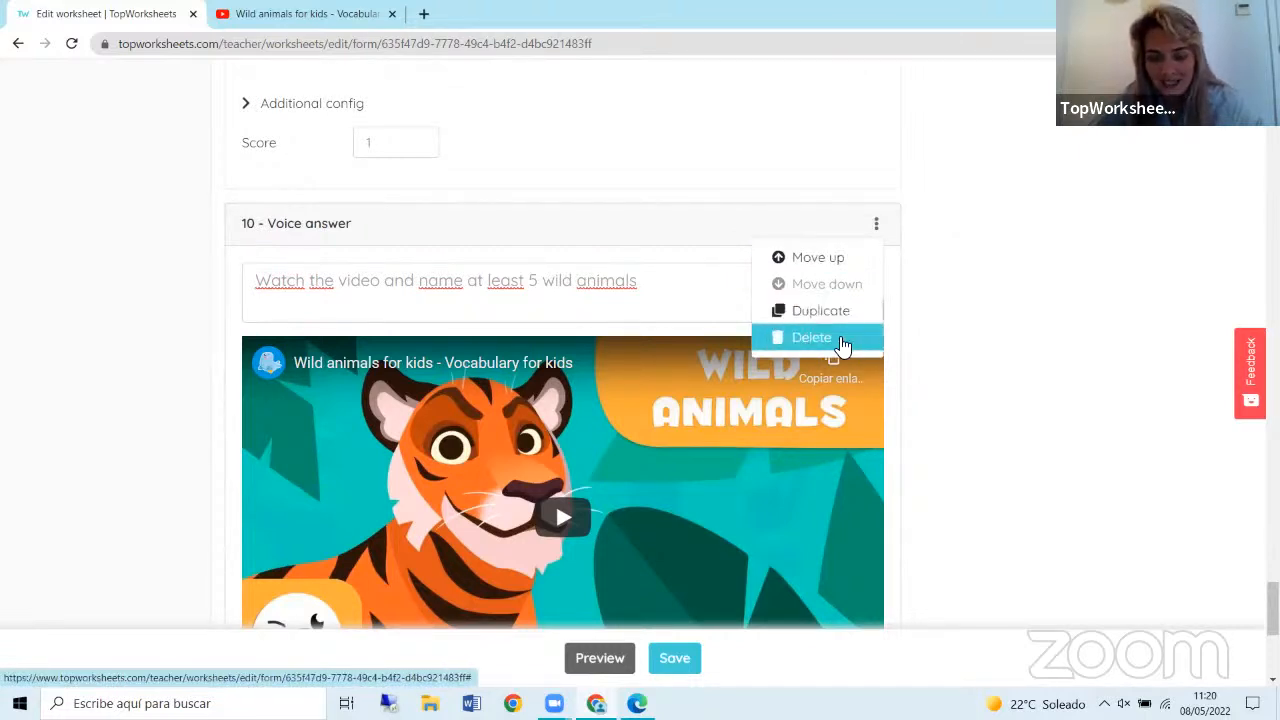
pyautogui.click(926, 320)
# Add a Text block at the end of the worksheet reading "Well done you have reached the end!".
pyautogui.scroll(-5, 926, 320)
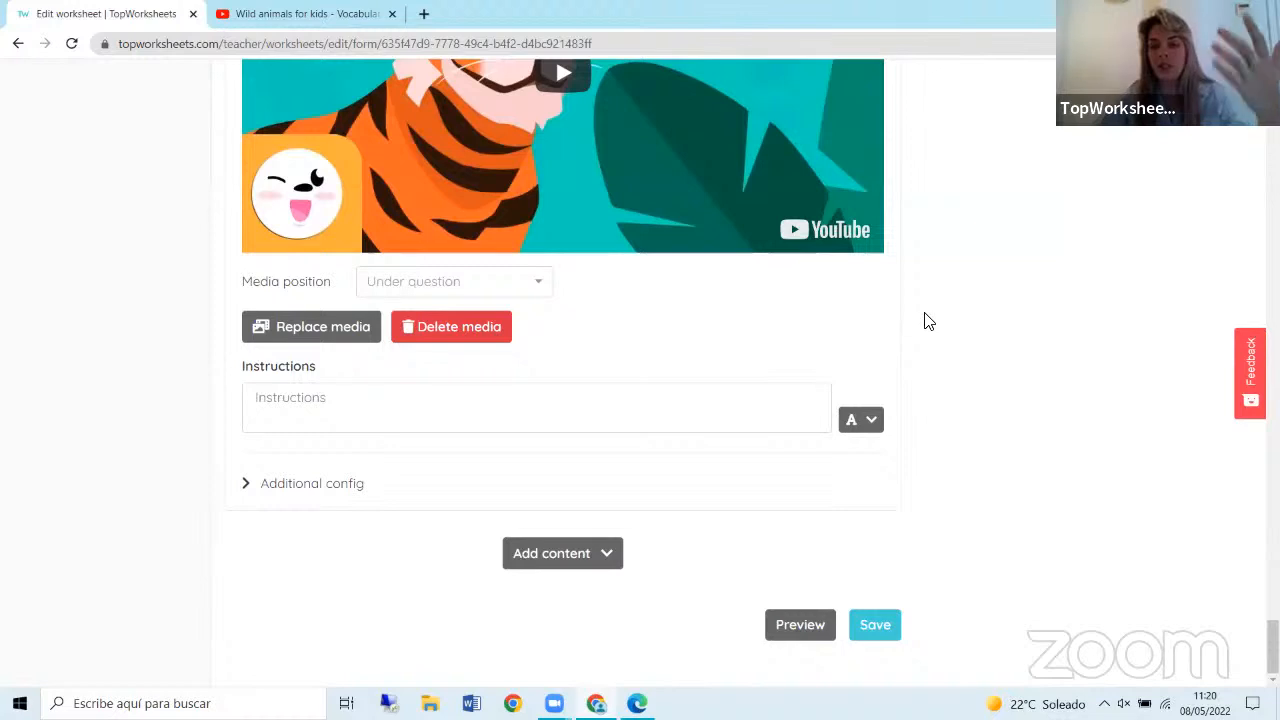
pyautogui.click(554, 555)
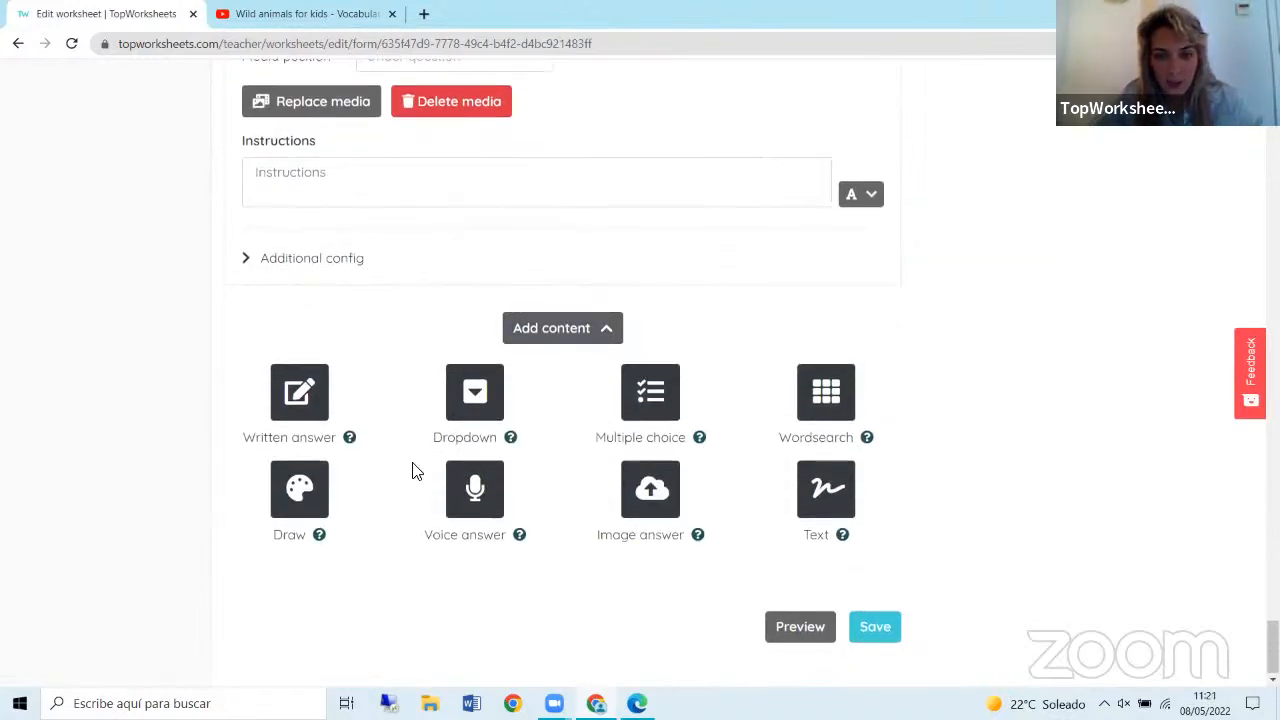
pyautogui.click(826, 490)
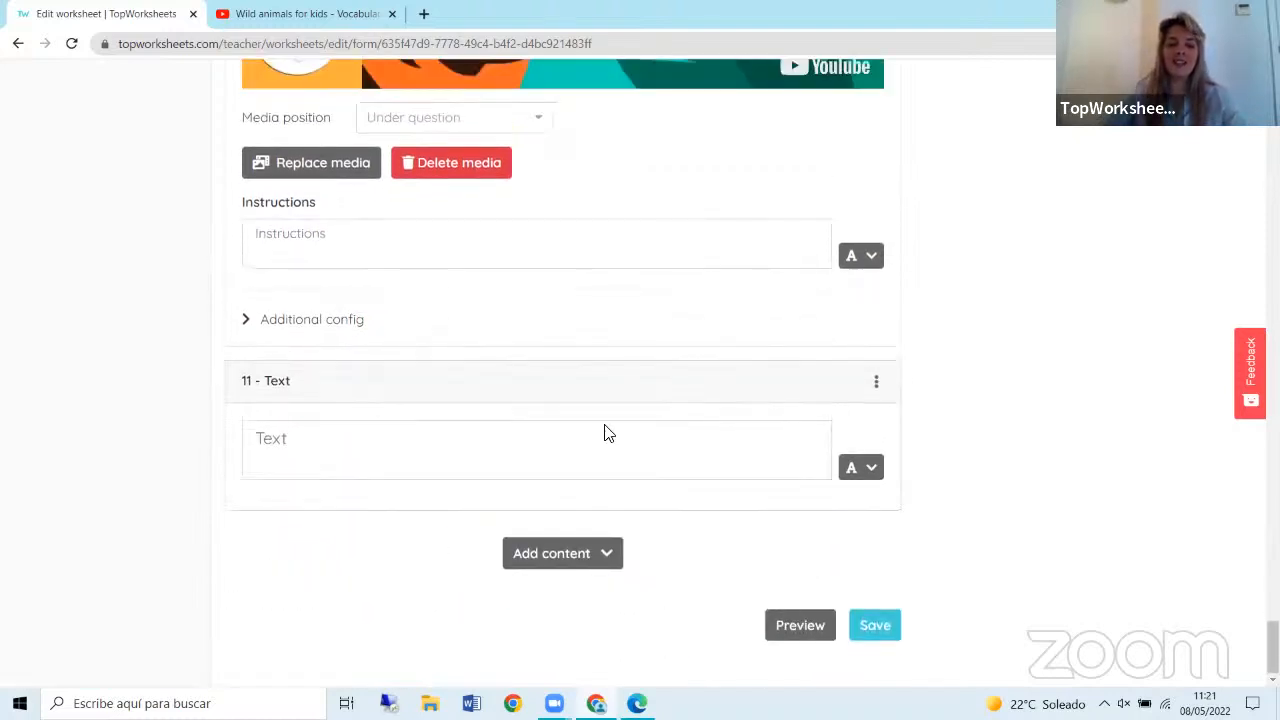
pyautogui.click(538, 456)
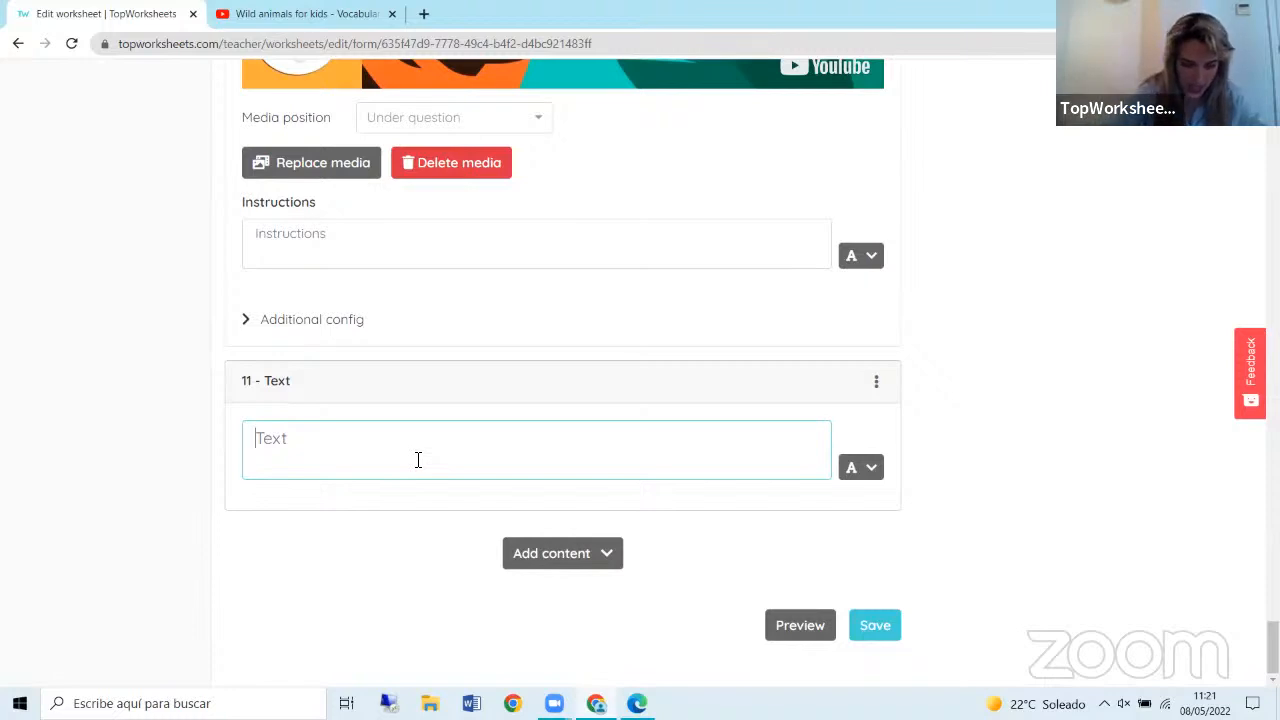
pyautogui.write('Well')
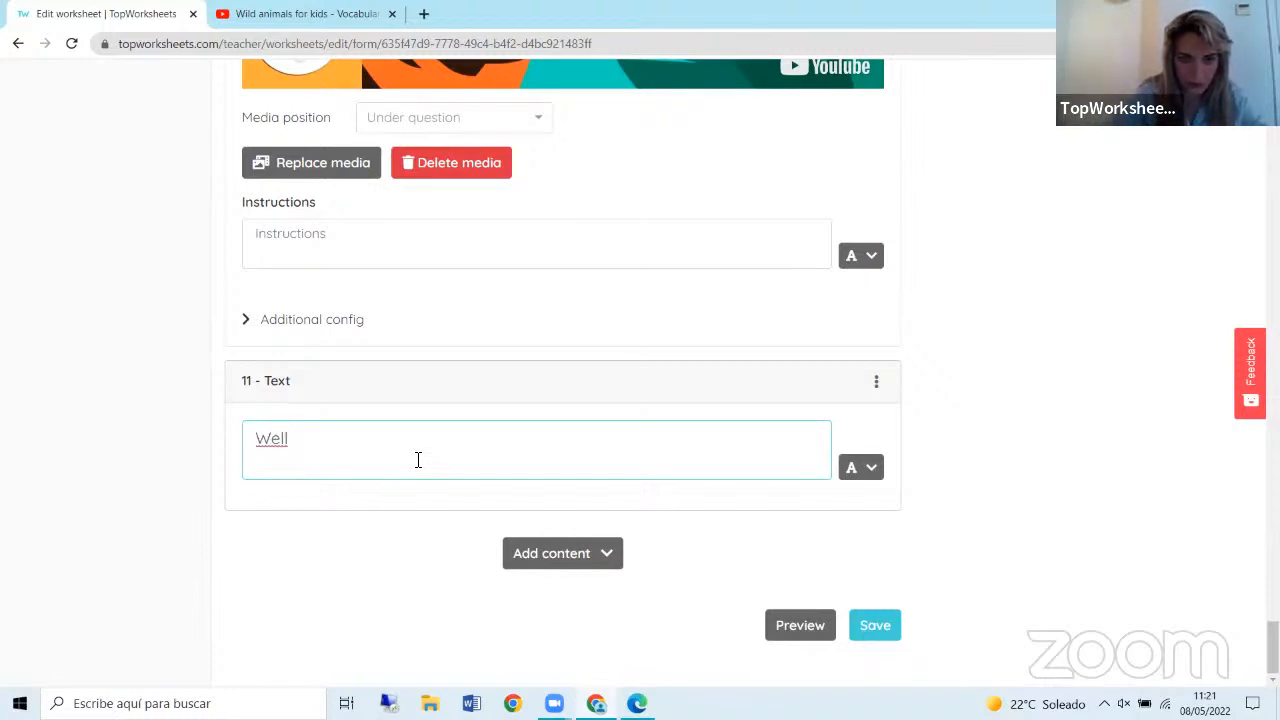
pyautogui.write(' done you have ')
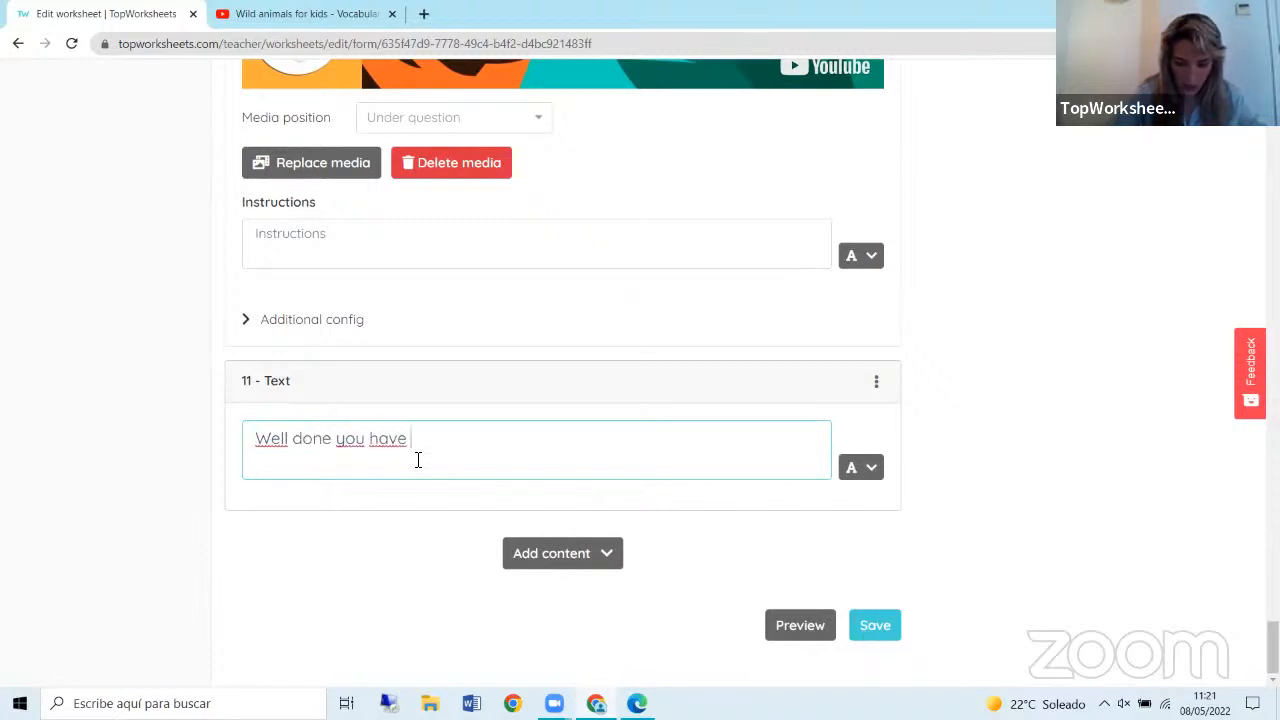
pyautogui.write('reached the end!')
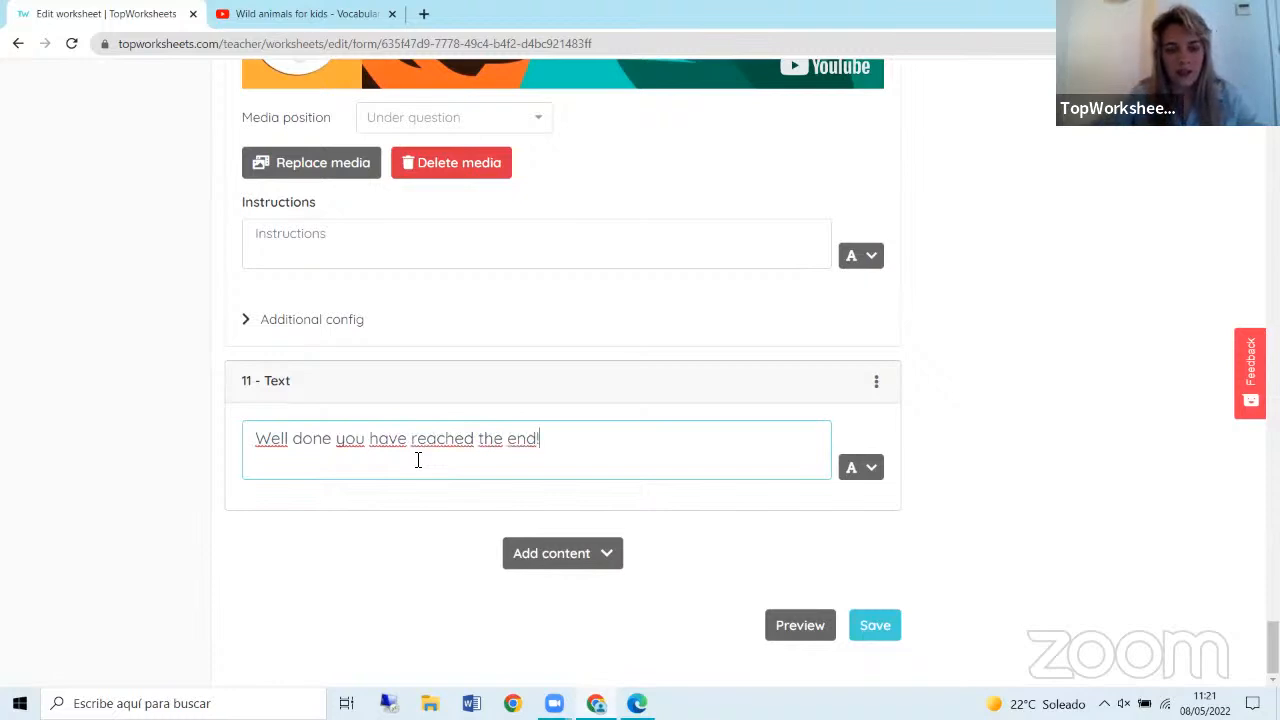
# Format the closing text block in bold with a light pink font colour.
pyautogui.click(857, 469)
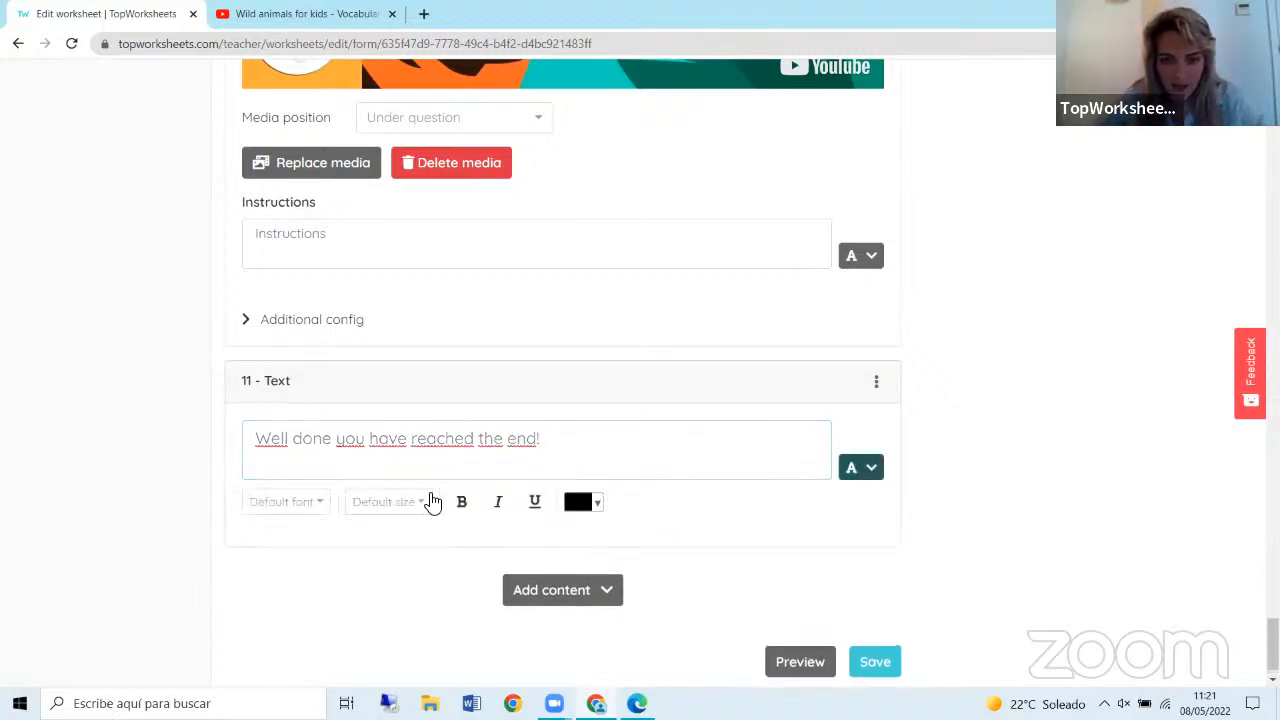
pyautogui.click(461, 504)
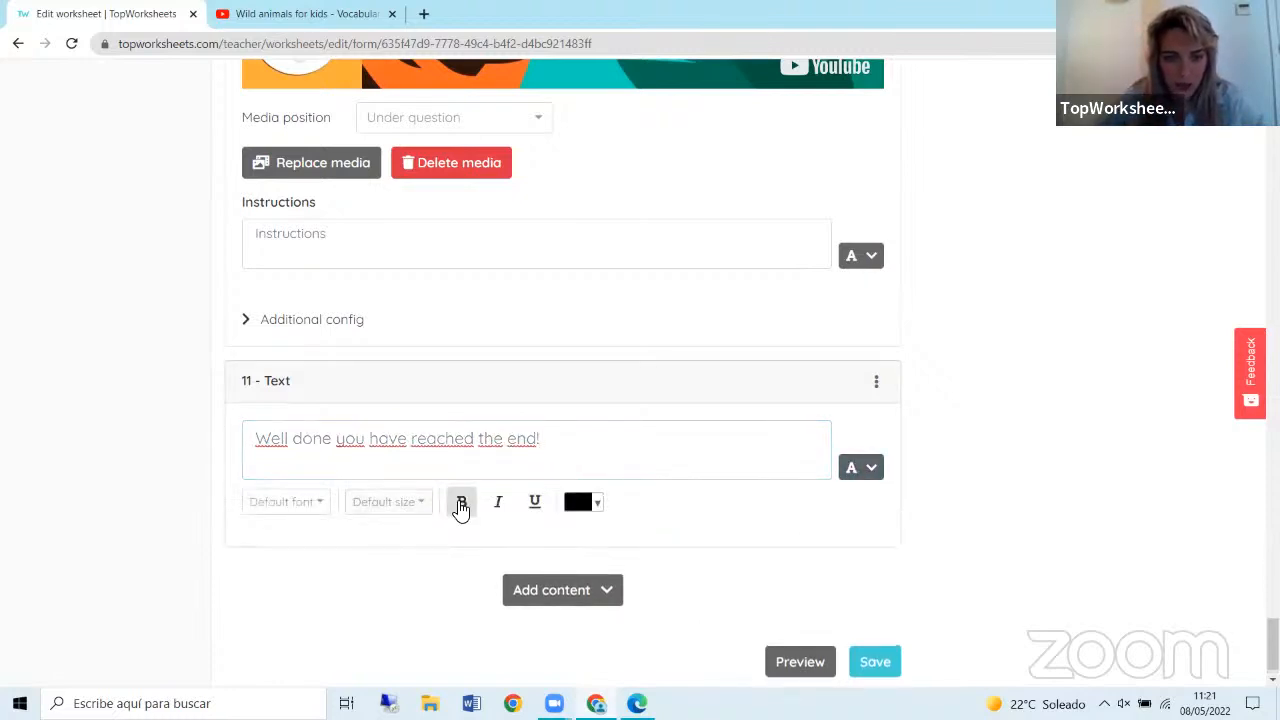
pyautogui.click(600, 509)
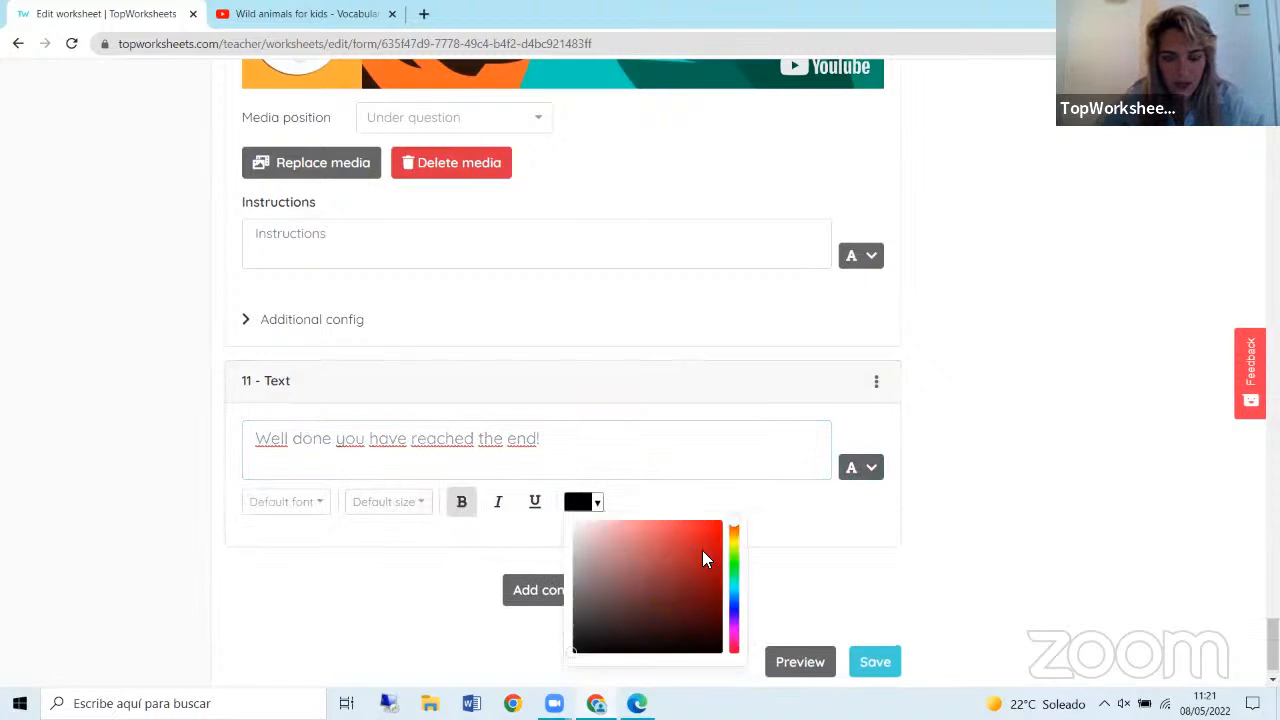
pyautogui.click(733, 636)
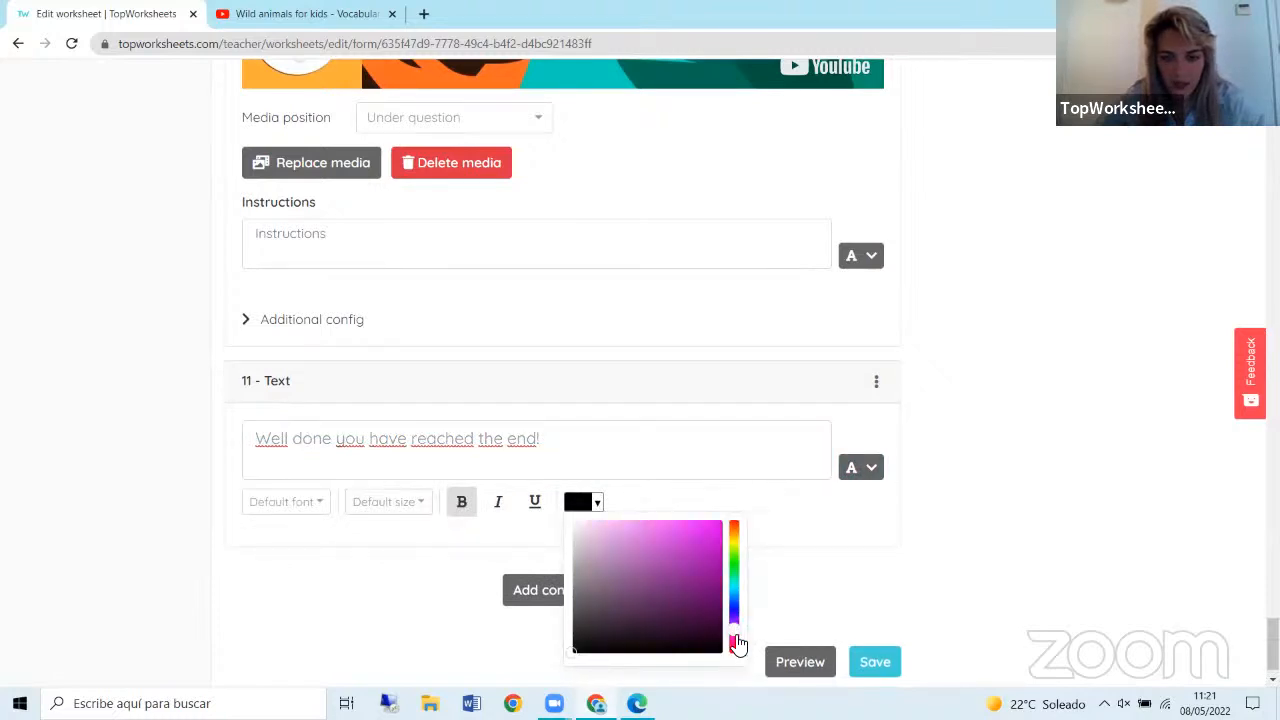
pyautogui.click(647, 537)
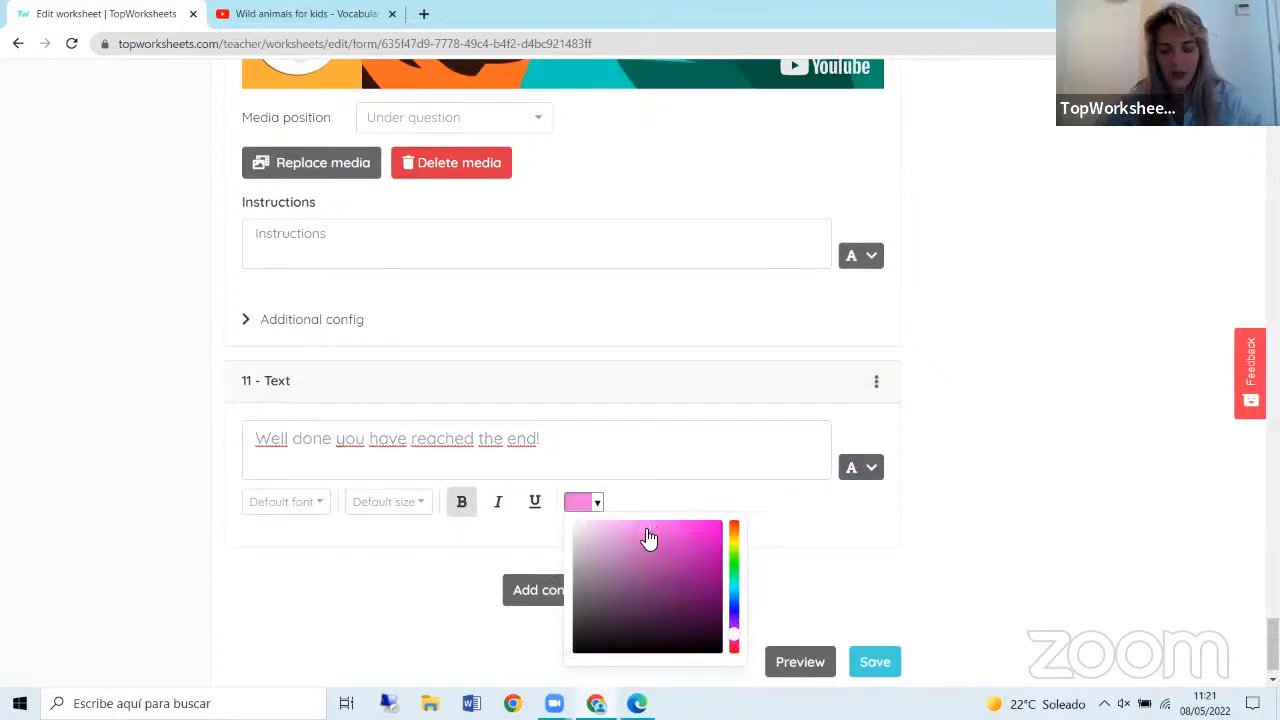
pyautogui.click(633, 460)
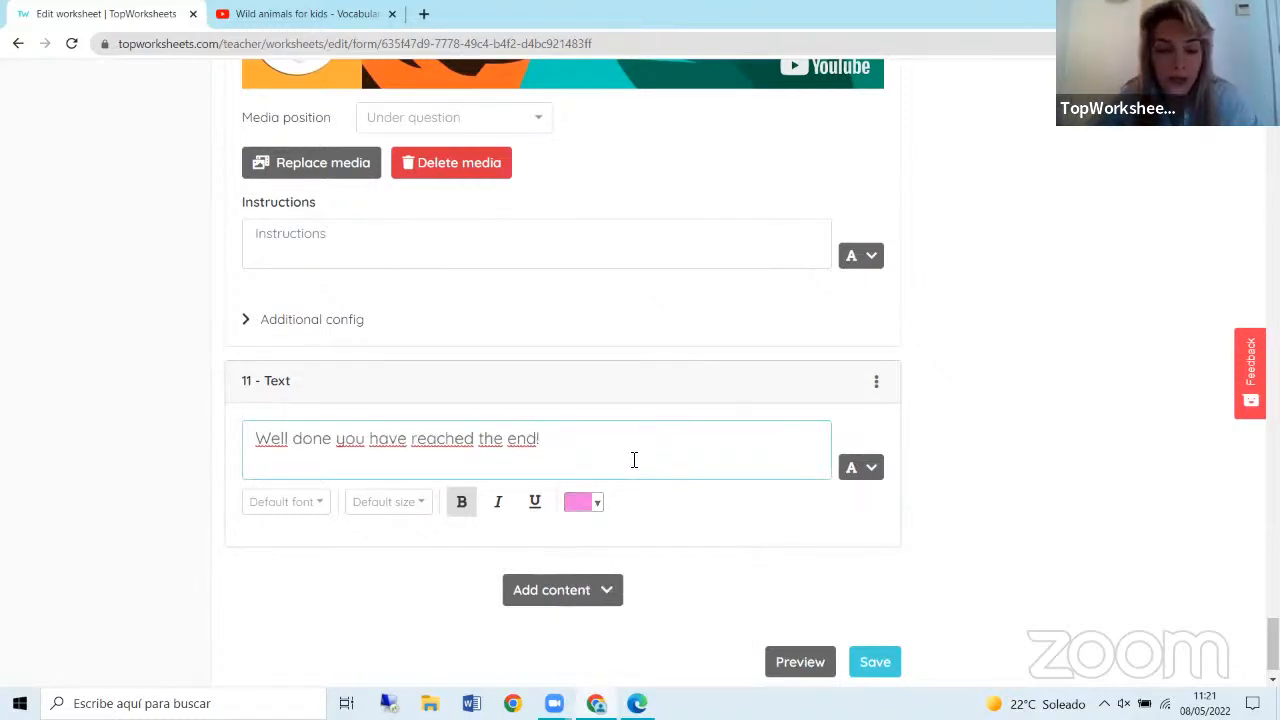
# Preview the worksheet and answer "If I'm cold it is..." with "winter".
pyautogui.scroll(-1, 716, 536)
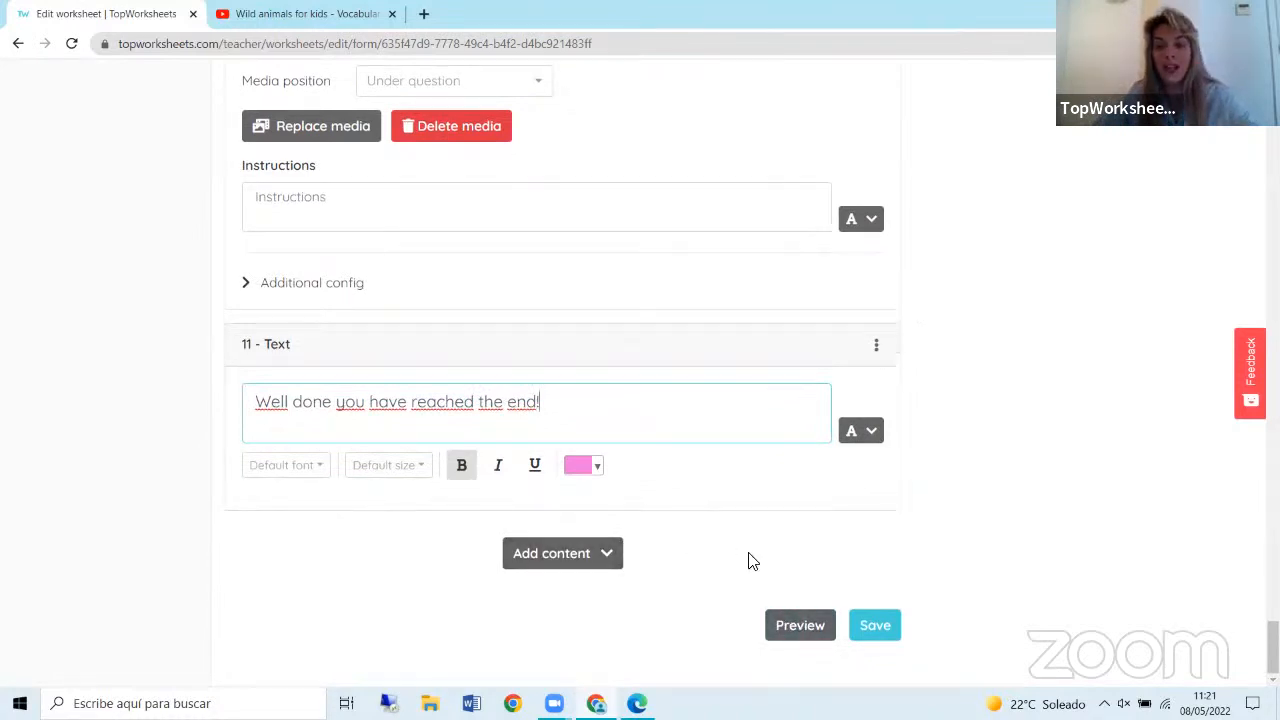
pyautogui.click(789, 628)
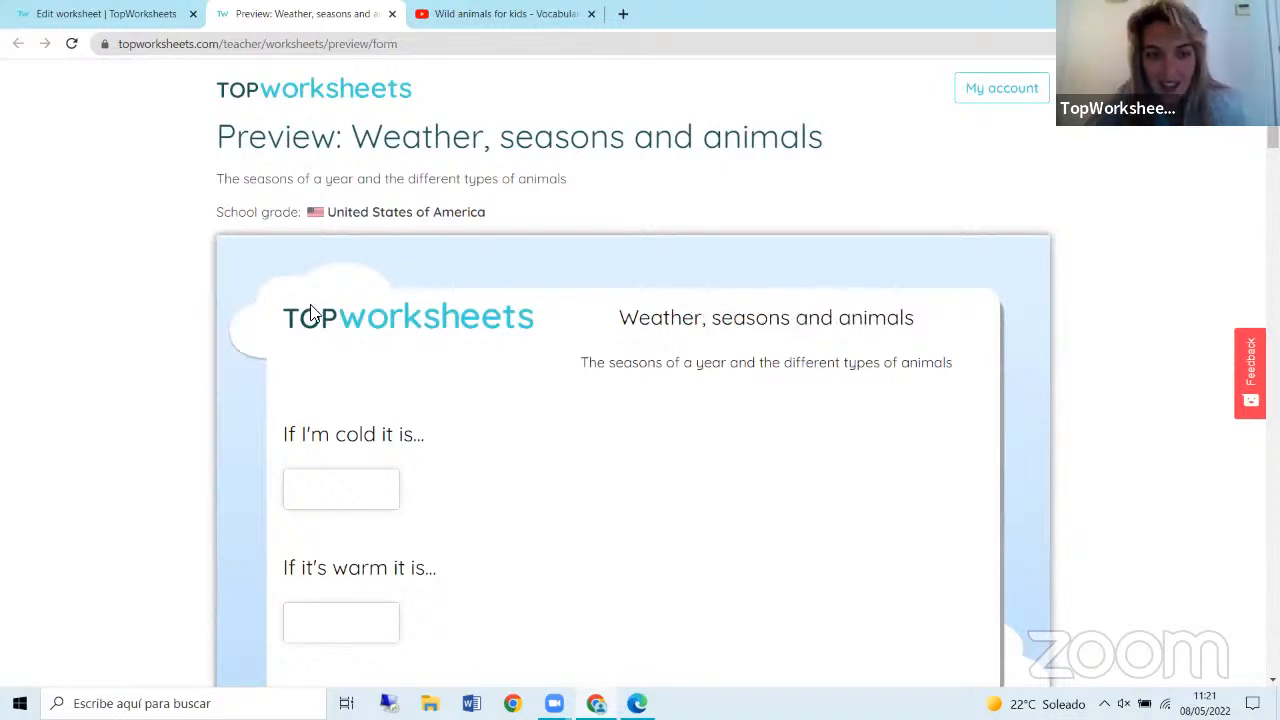
pyautogui.scroll(-1, 420, 309)
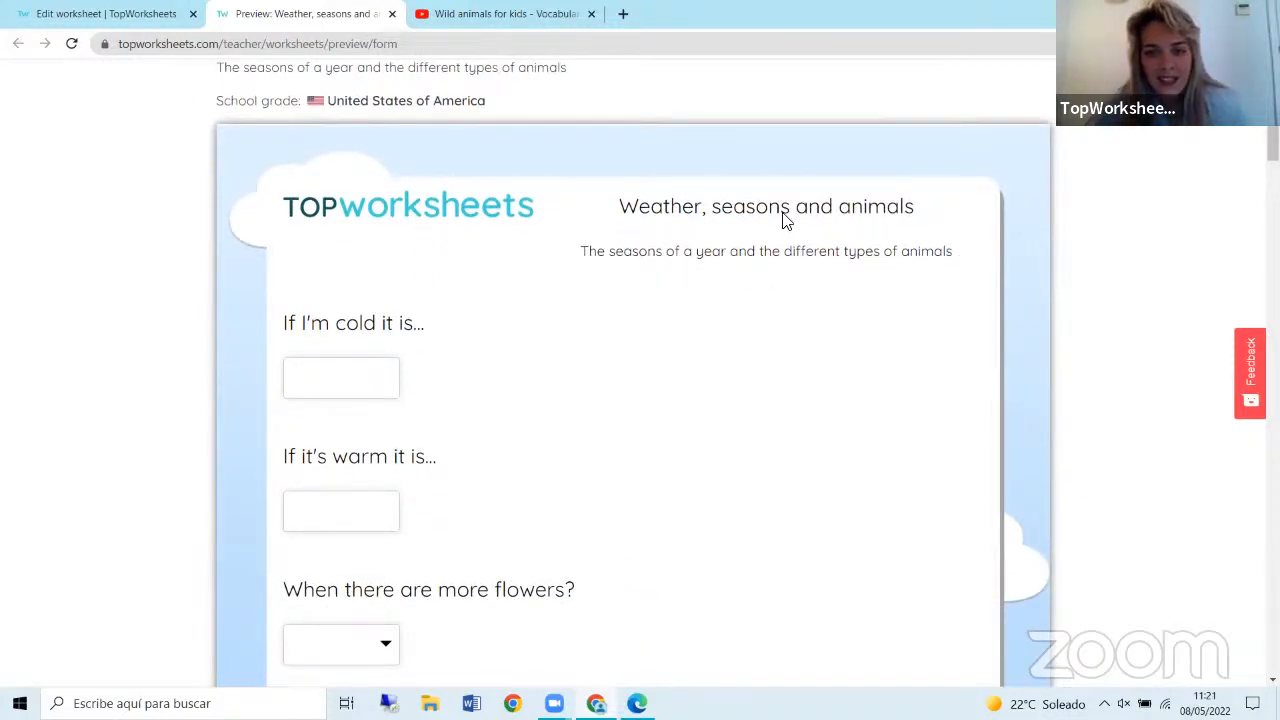
pyautogui.click(350, 276)
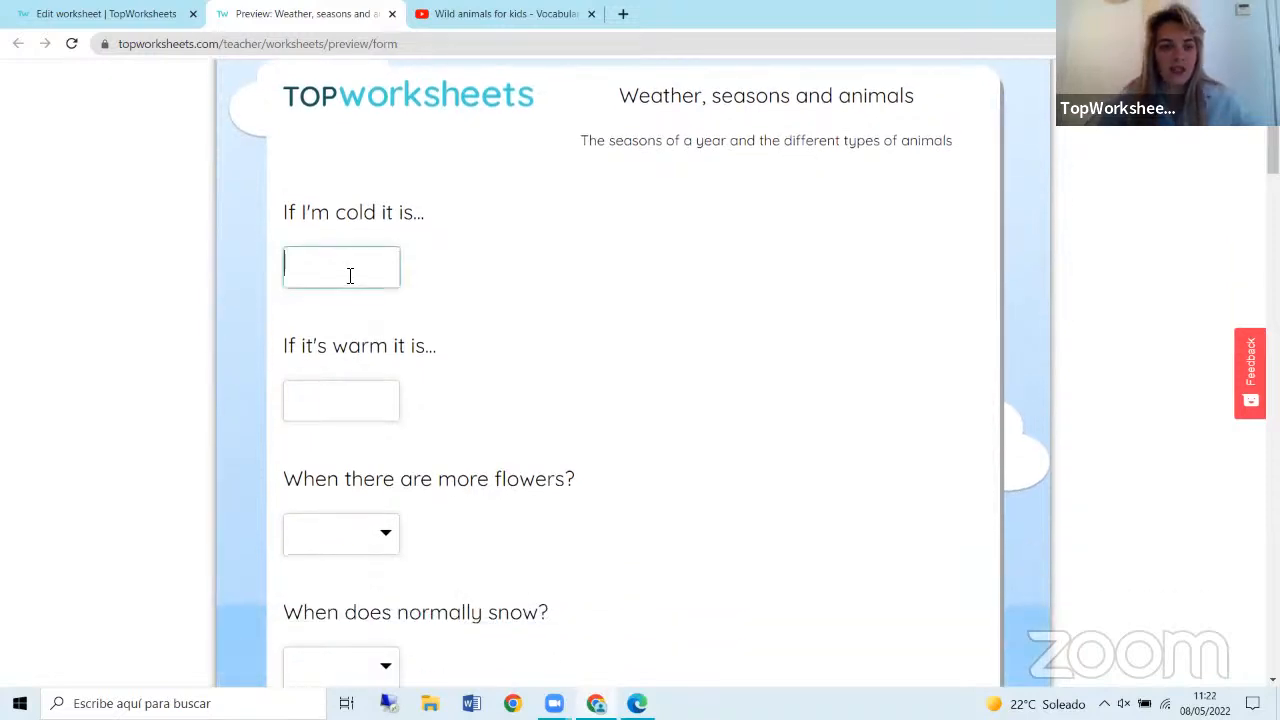
pyautogui.write('winter')
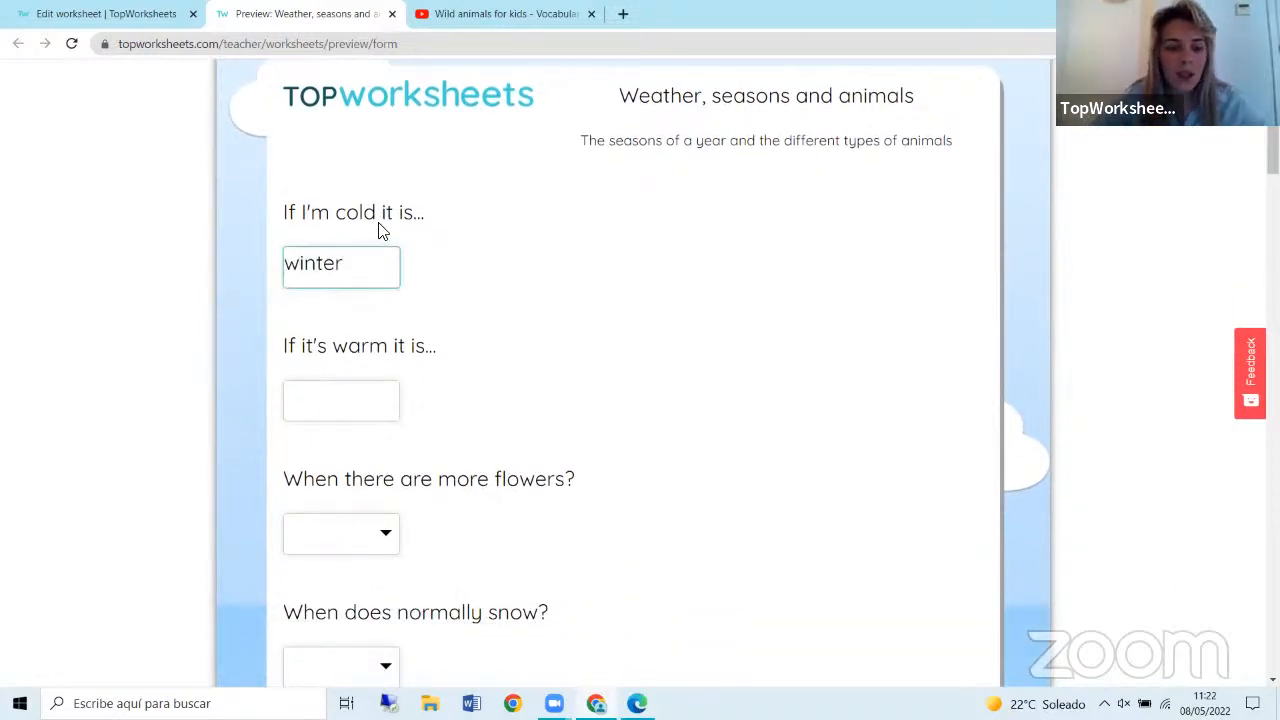
# In the preview, answer "When there are more flowers?" with "spring" and mark "zebra" for the animal picture.
pyautogui.scroll(-2, 380, 250)
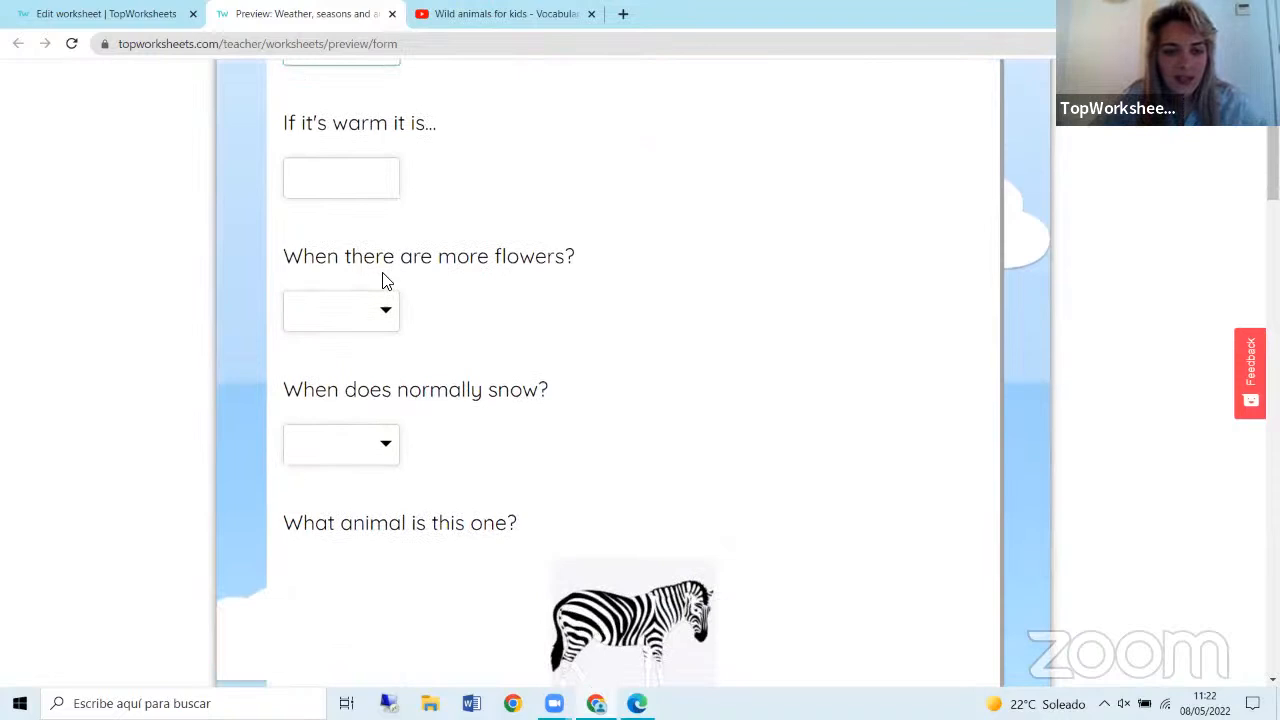
pyautogui.click(360, 309)
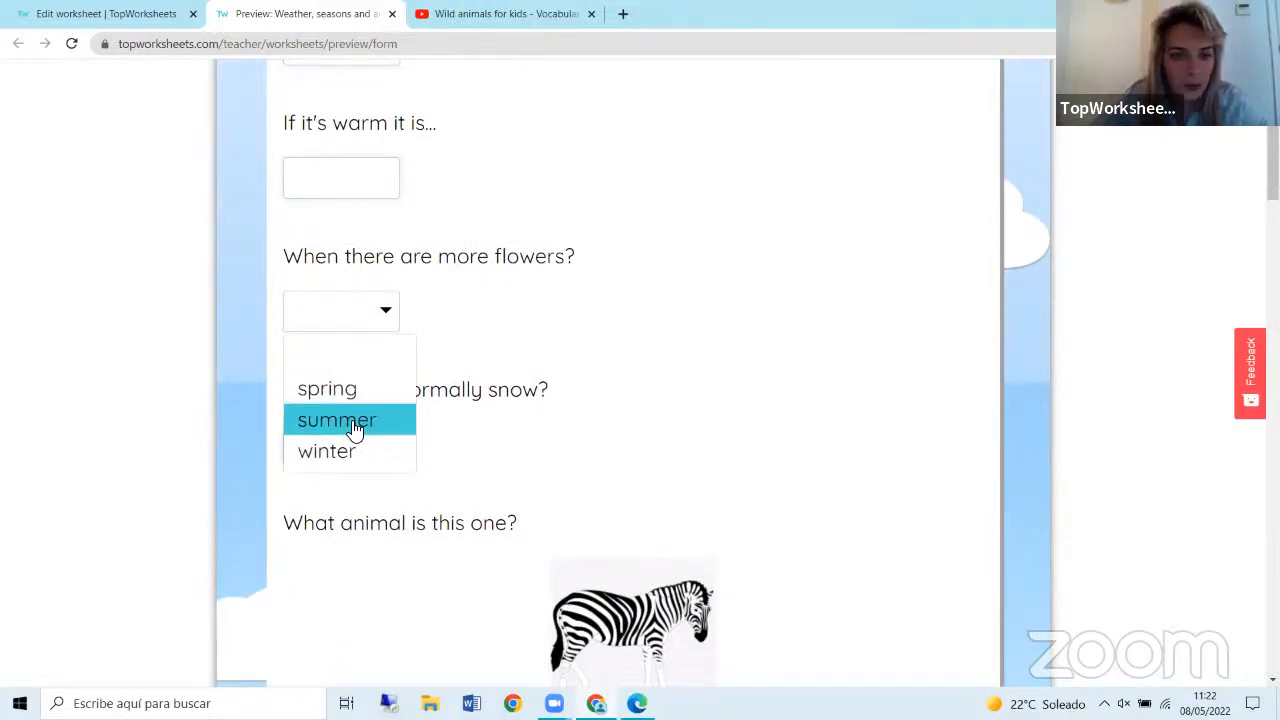
pyautogui.click(329, 388)
pyautogui.scroll(-1, 630, 390)
pyautogui.scroll(-2, 630, 390)
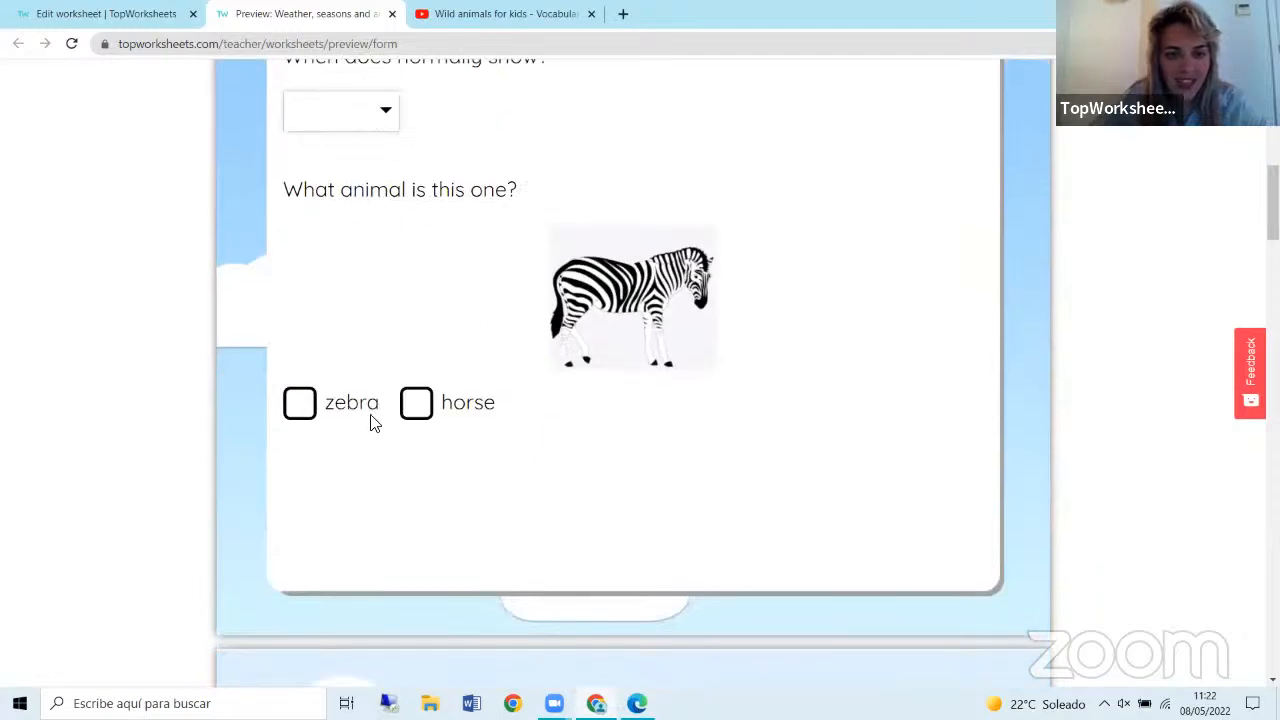
pyautogui.click(298, 403)
# Review the wordsearch, drawing, image answer and wild animals video questions in the worksheet preview.
pyautogui.scroll(-3, 549, 306)
pyautogui.scroll(-7, 518, 339)
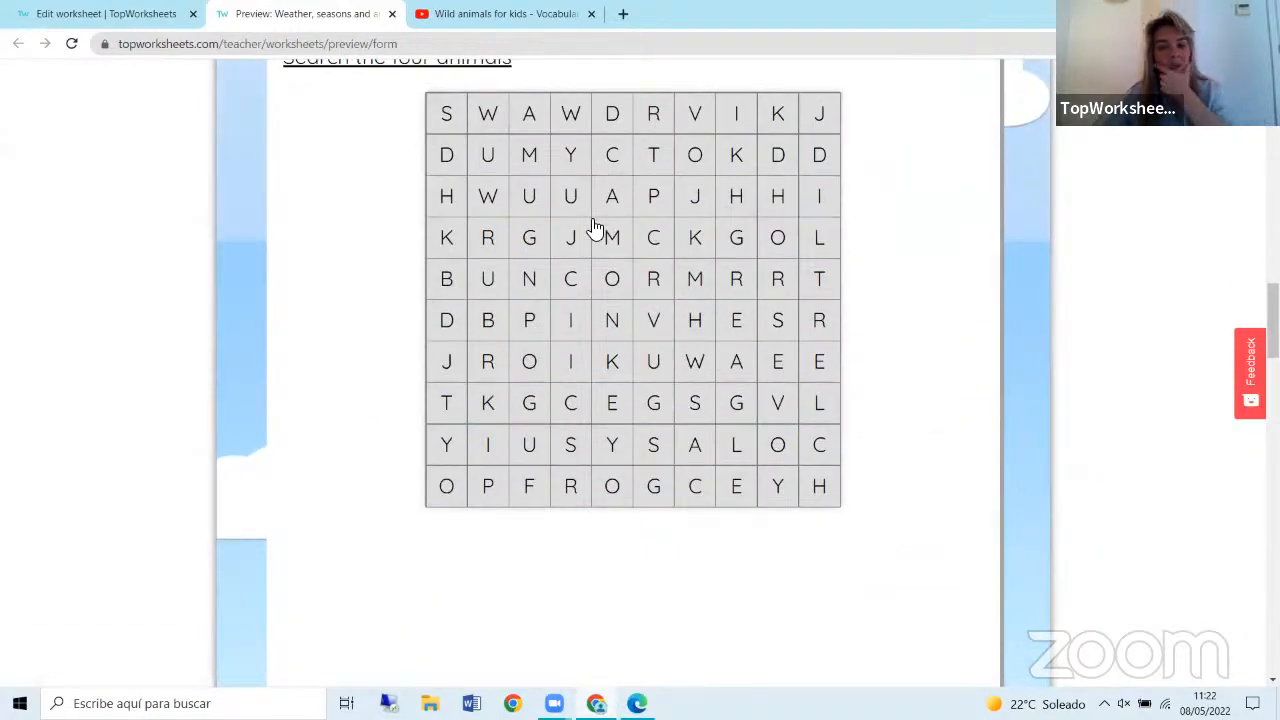
pyautogui.scroll(-9, 609, 234)
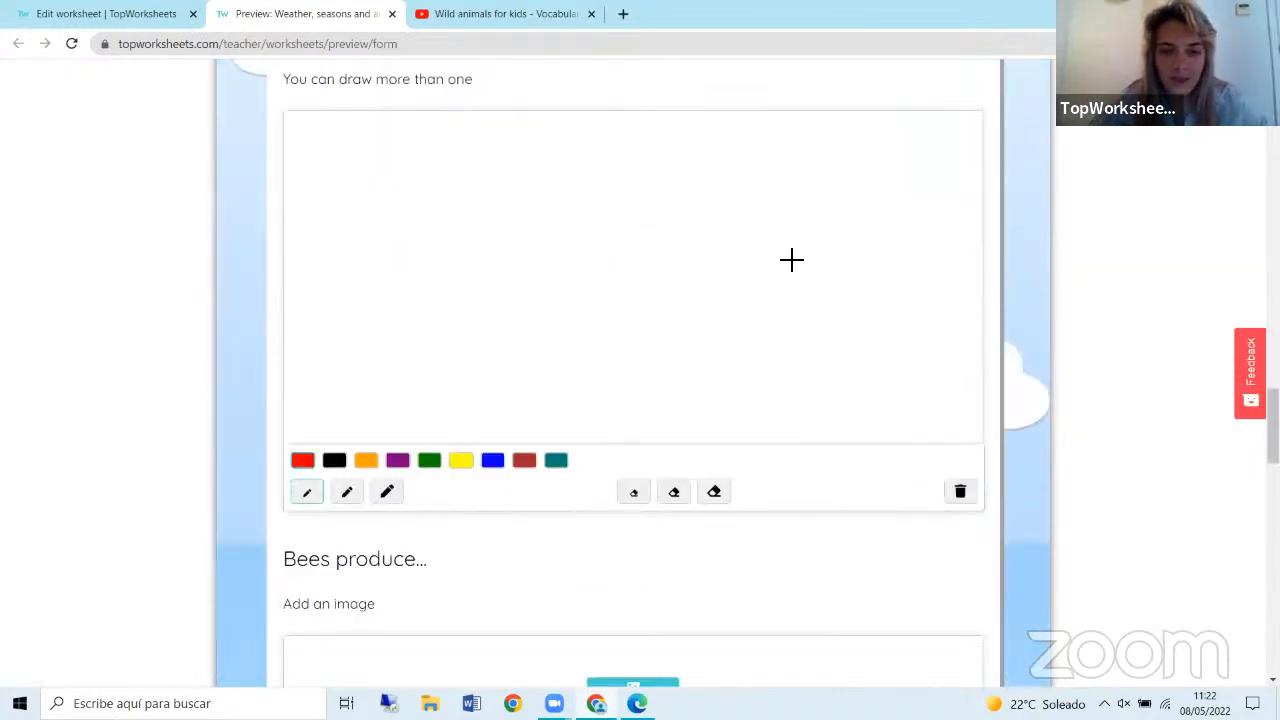
pyautogui.scroll(-5, 737, 237)
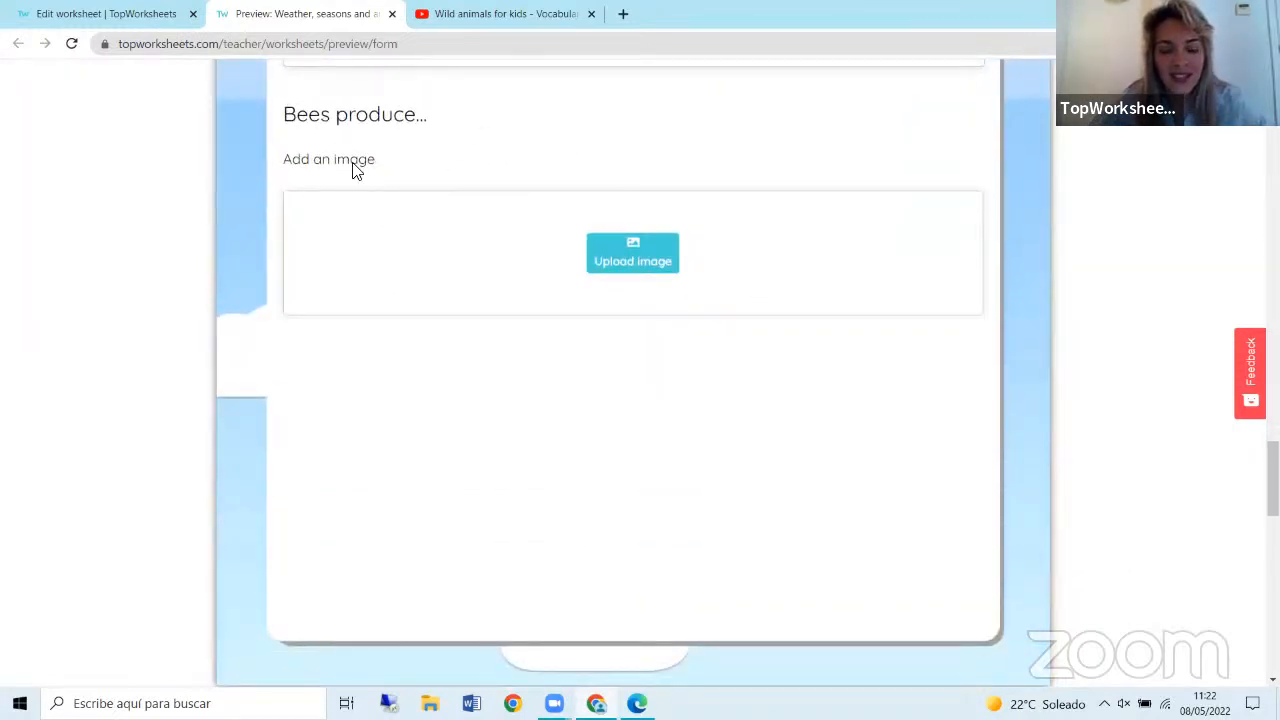
pyautogui.scroll(-1, 466, 263)
pyautogui.scroll(1, 326, 211)
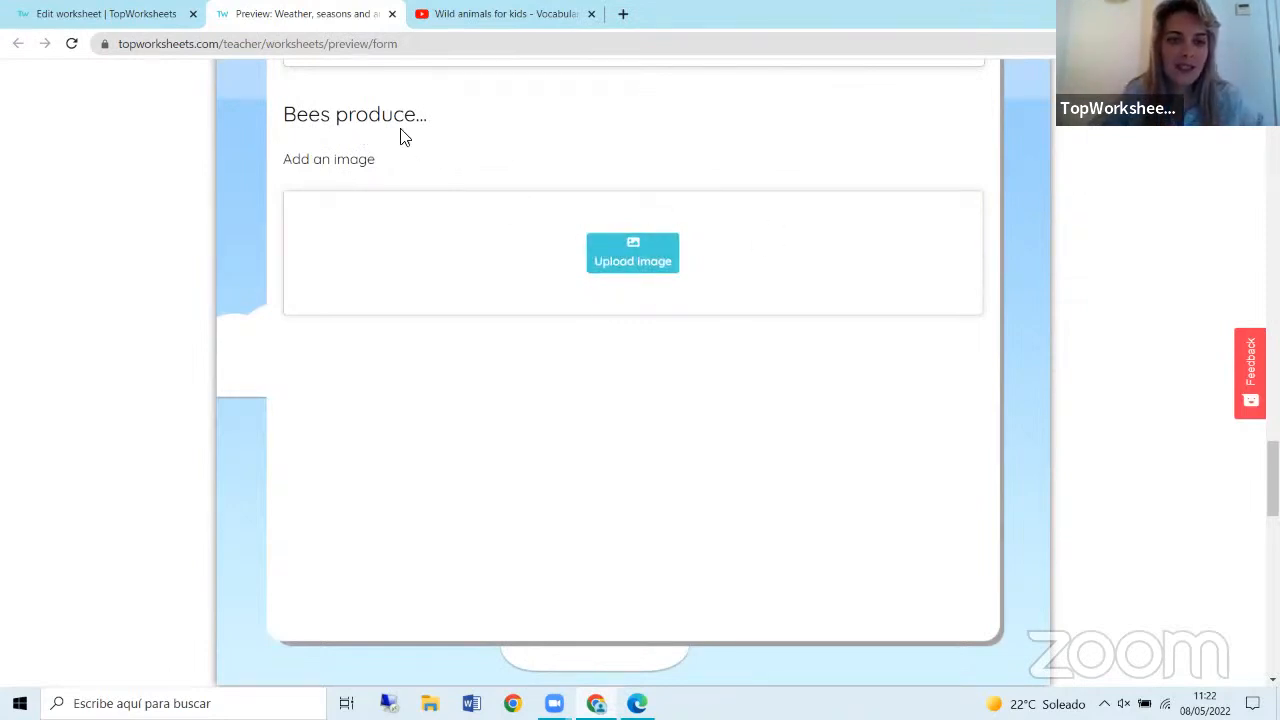
pyautogui.scroll(-5, 646, 211)
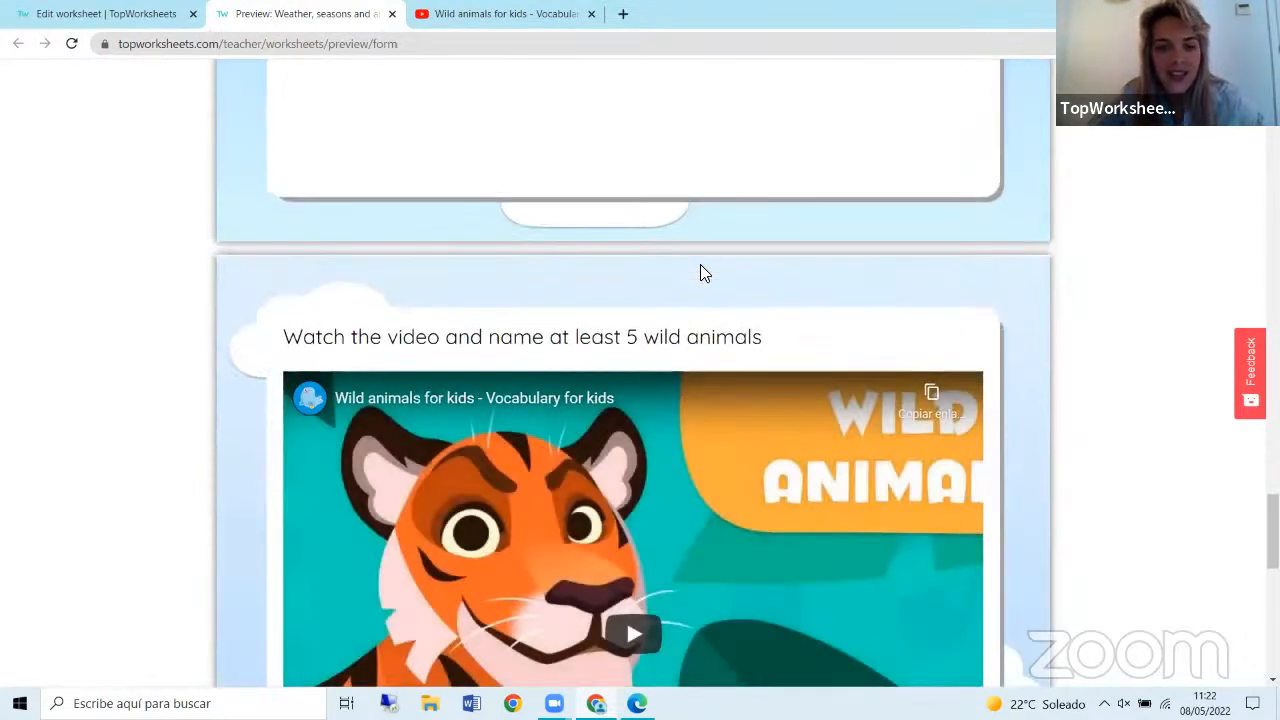
# Check the wild animals video question's voice recording answer and the closing text in the preview, and look over the worksheet from its first page.
pyautogui.scroll(-2, 634, 266)
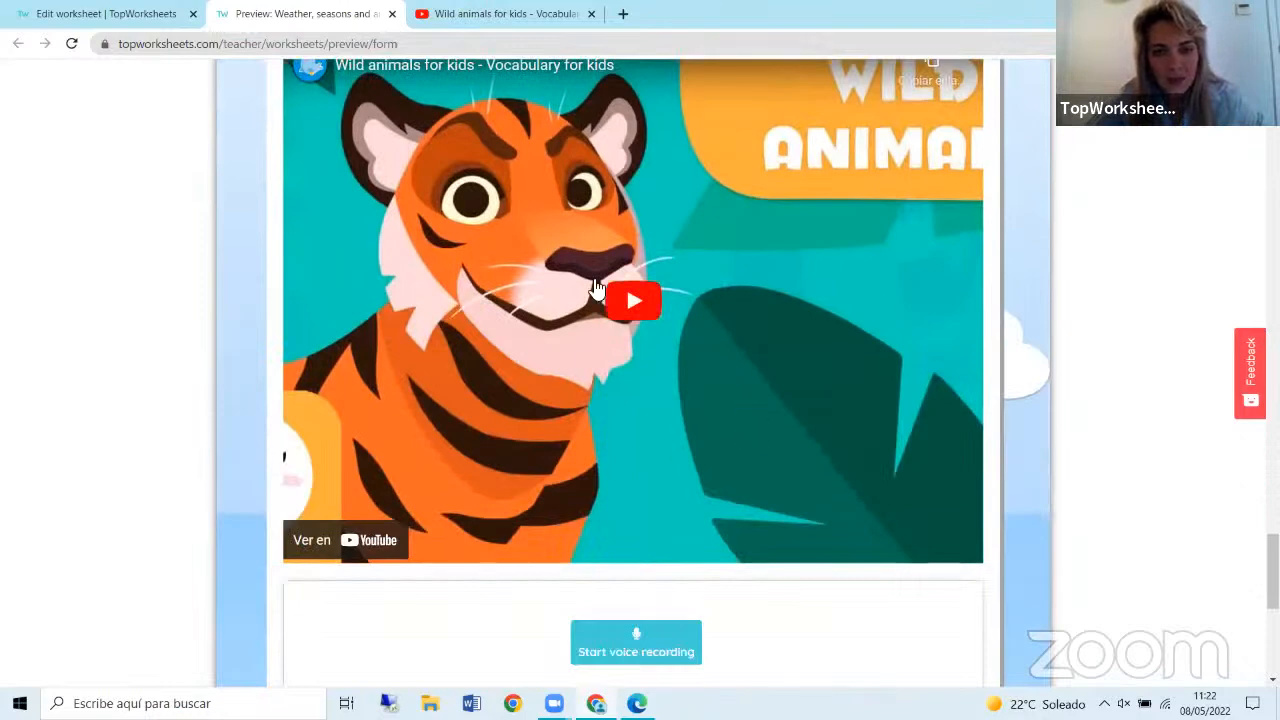
pyautogui.scroll(1, 632, 280)
pyautogui.scroll(1, 532, 260)
pyautogui.scroll(-4, 604, 300)
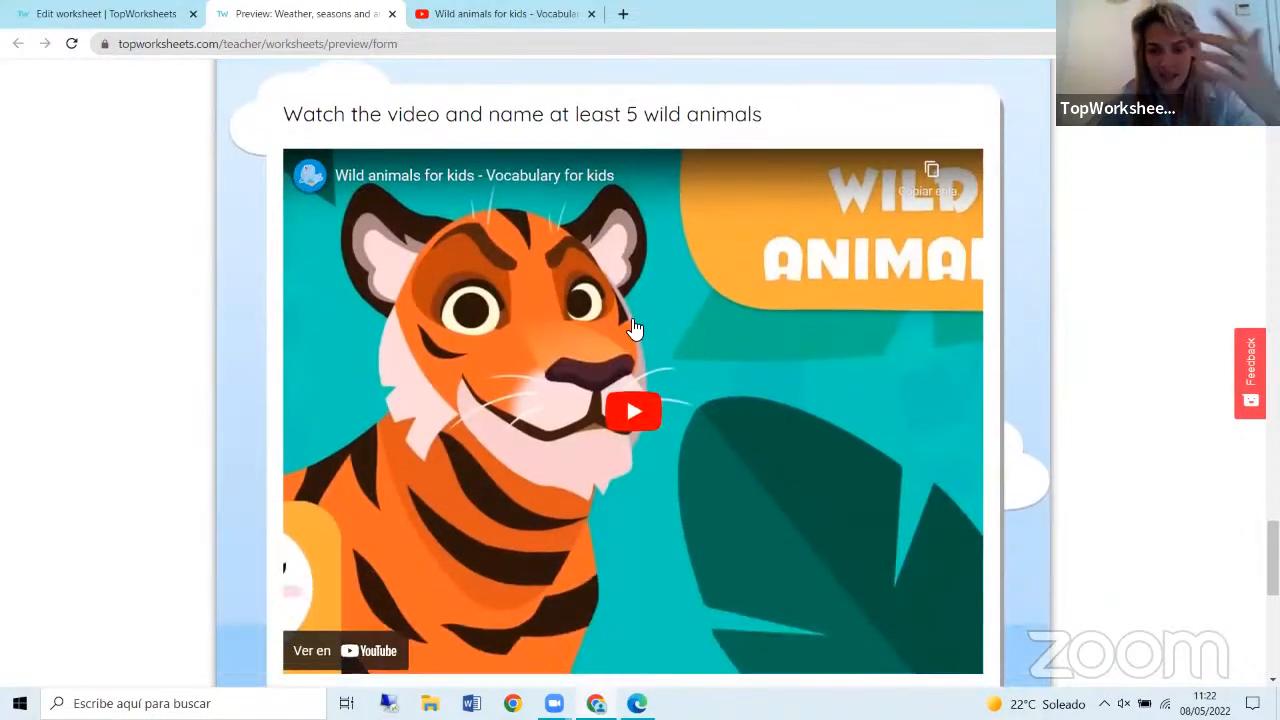
pyautogui.scroll(-2, 634, 331)
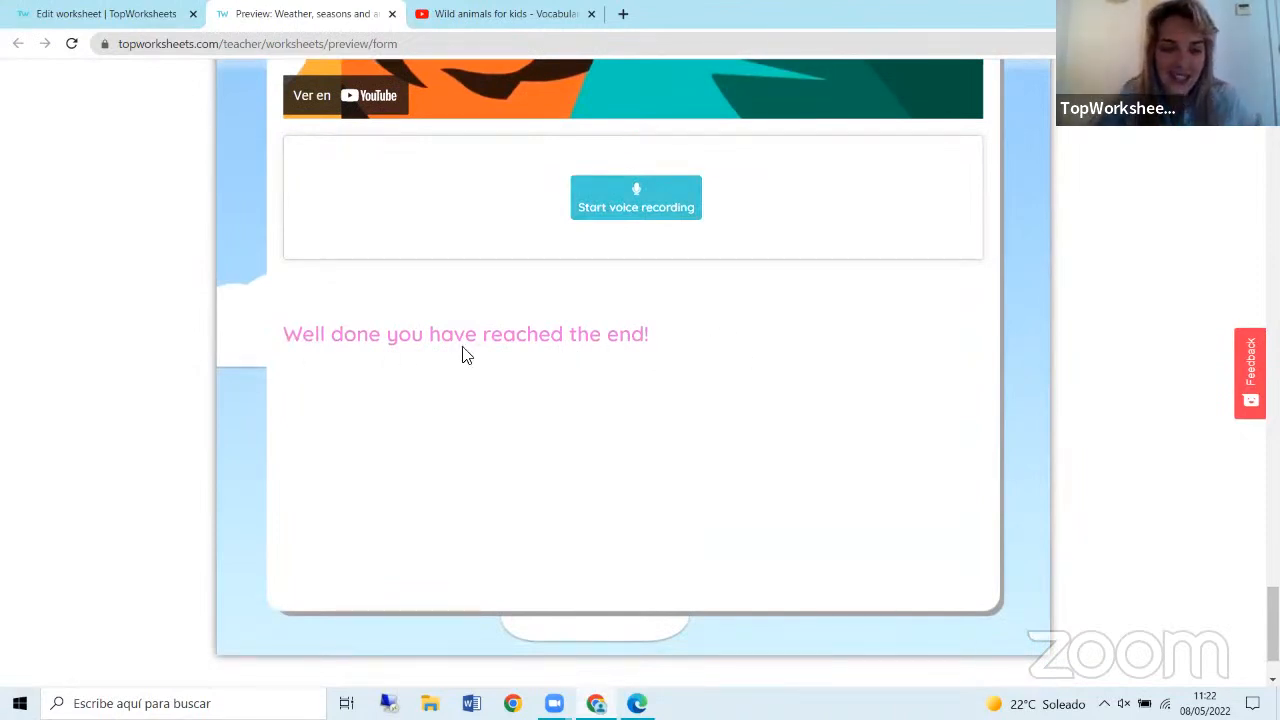
pyautogui.scroll(-2, 569, 340)
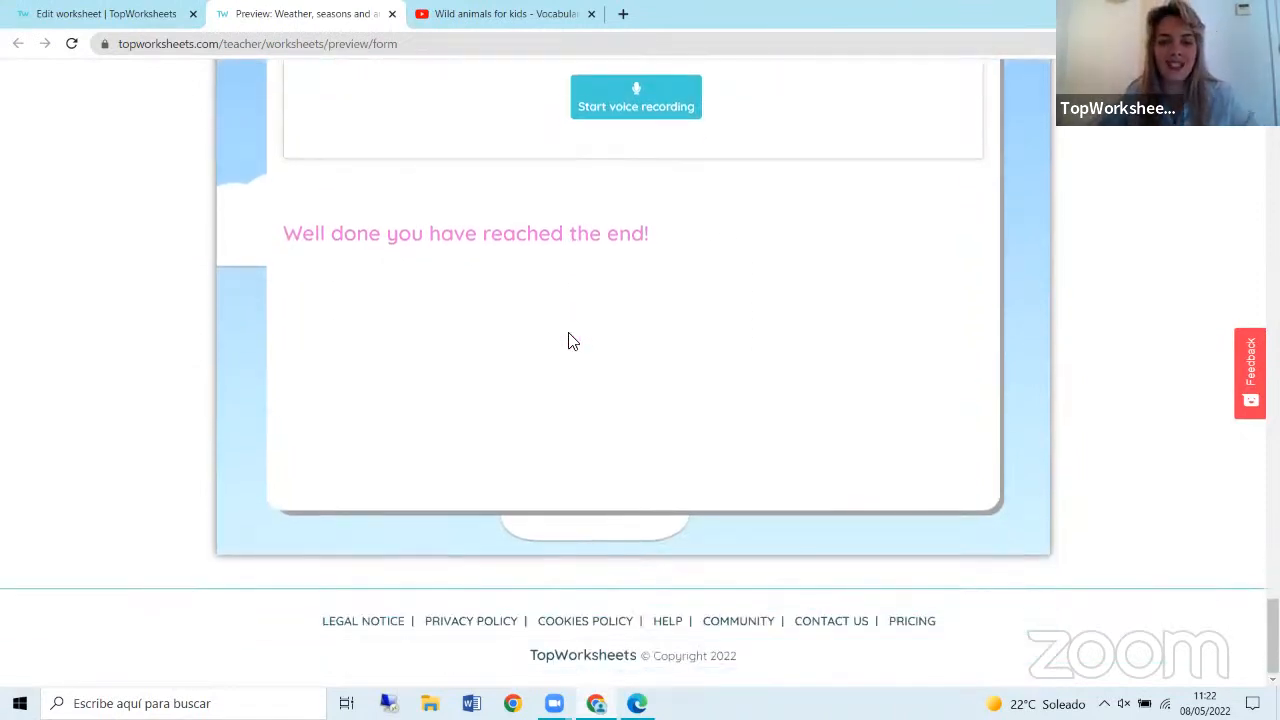
pyautogui.scroll(3, 569, 340)
pyautogui.scroll(15, 633, 370)
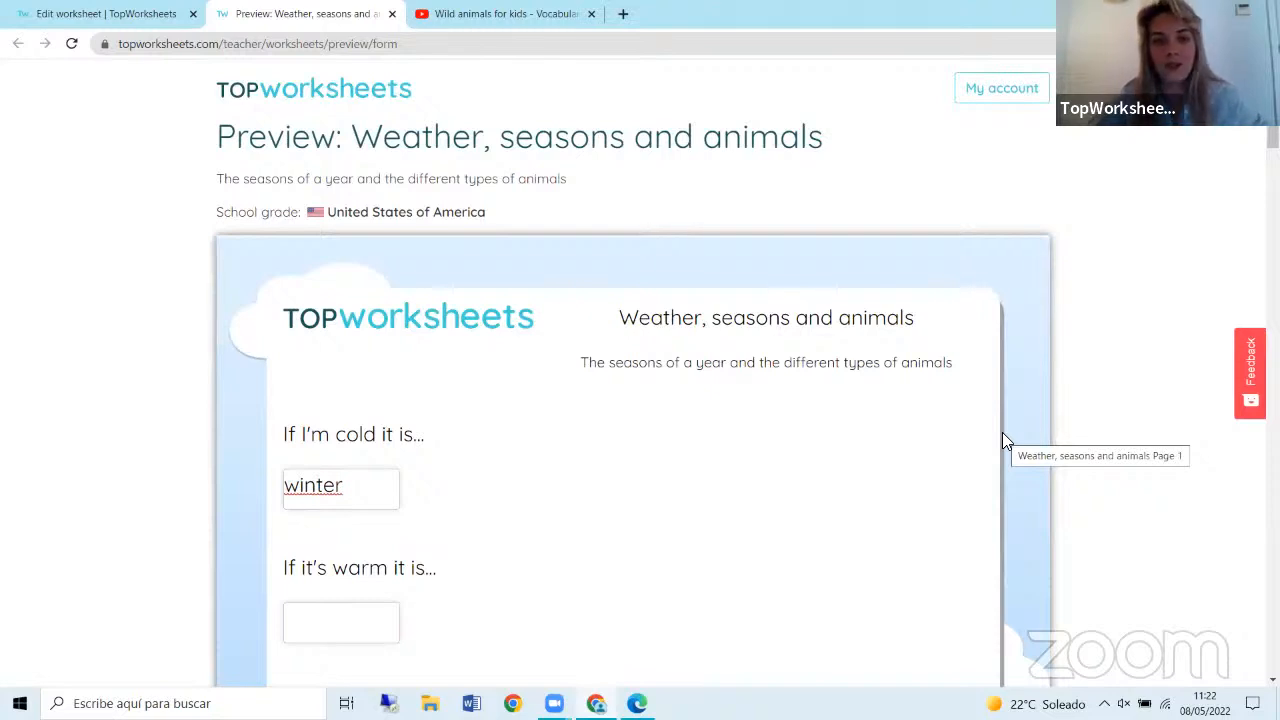
pyautogui.scroll(-10, 1005, 440)
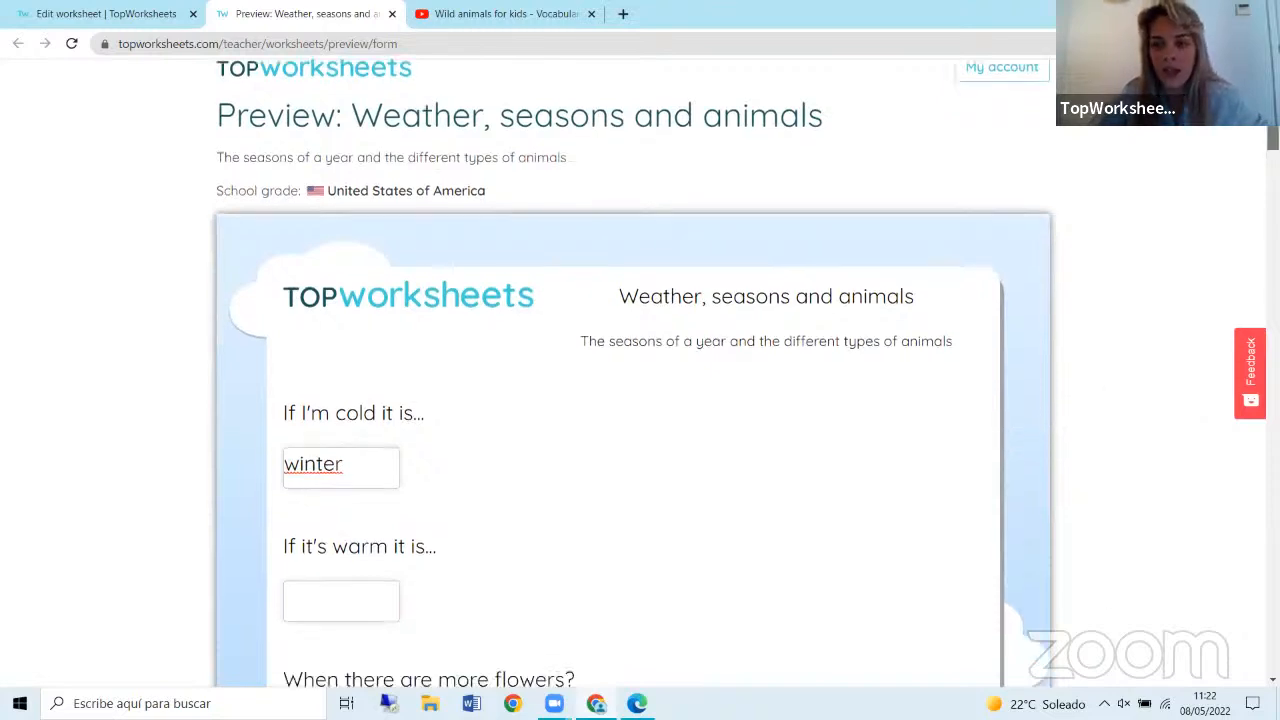
pyautogui.scroll(-12, 629, 277)
pyautogui.scroll(12, 629, 277)
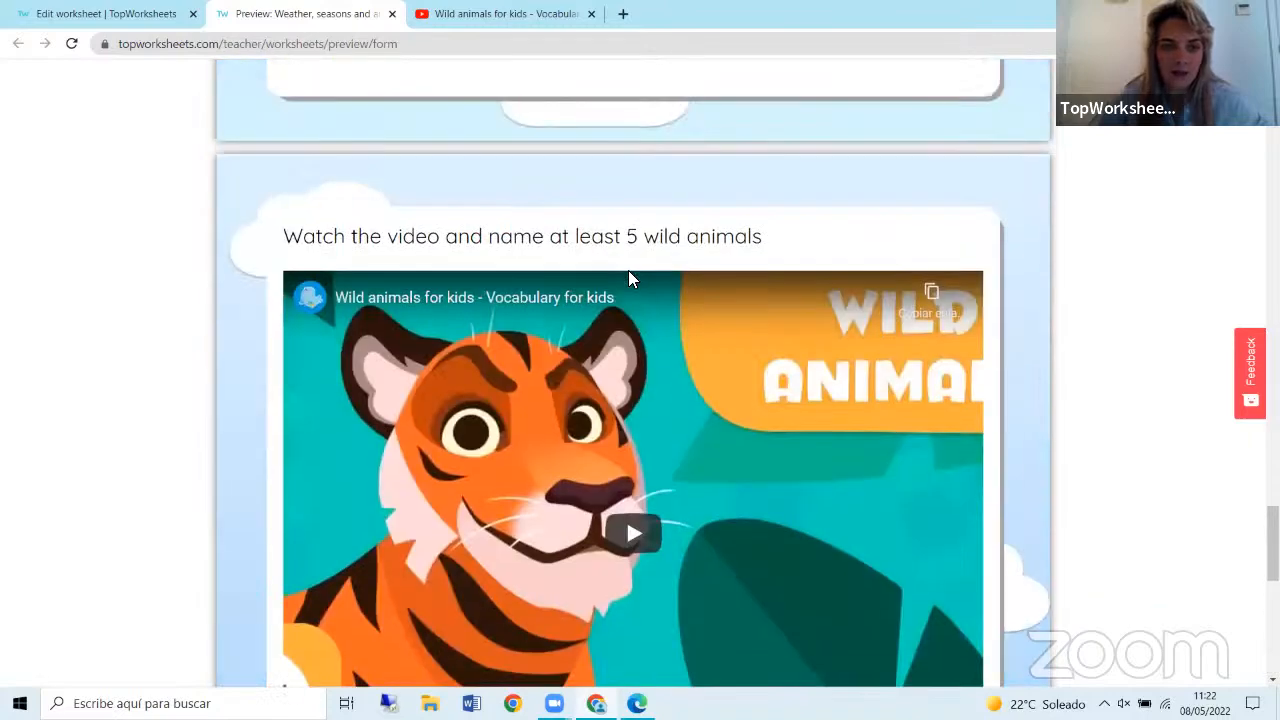
pyautogui.scroll(15, 628, 279)
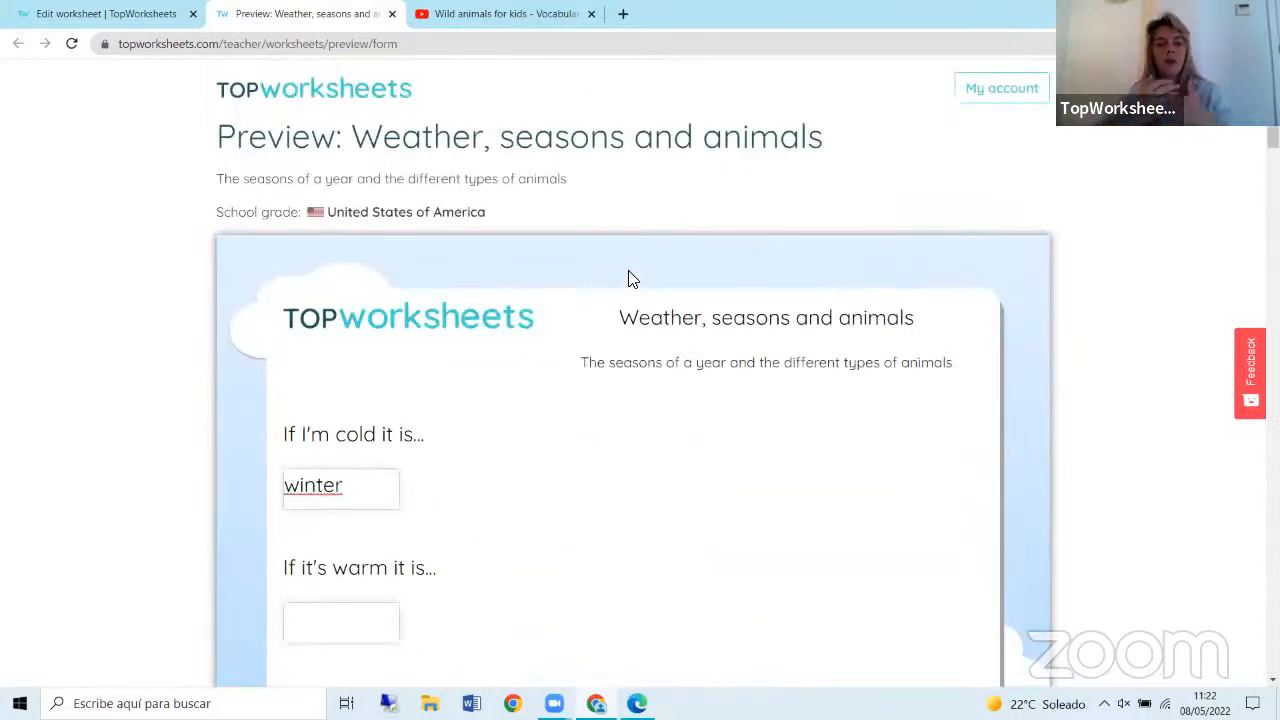
# Return to the worksheet editor, look over the worksheet and show the content types that can be added below the closing text.
pyautogui.click(50, 13)
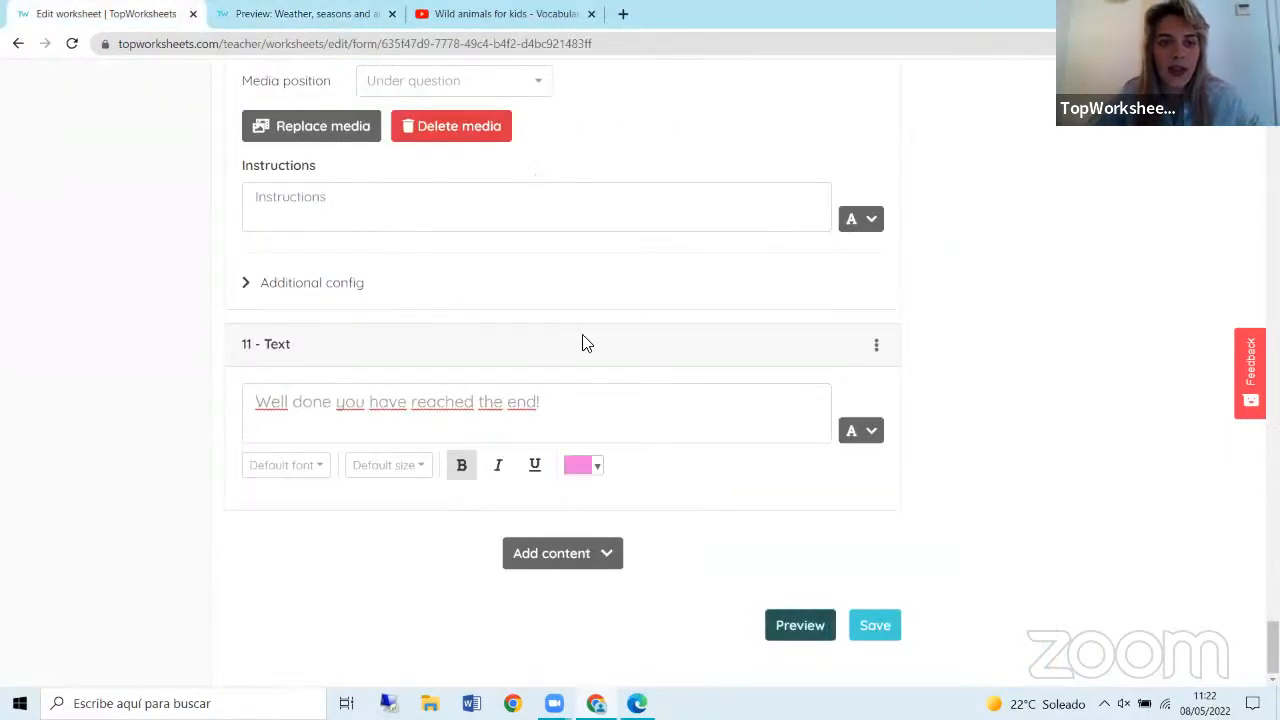
pyautogui.scroll(10, 634, 323)
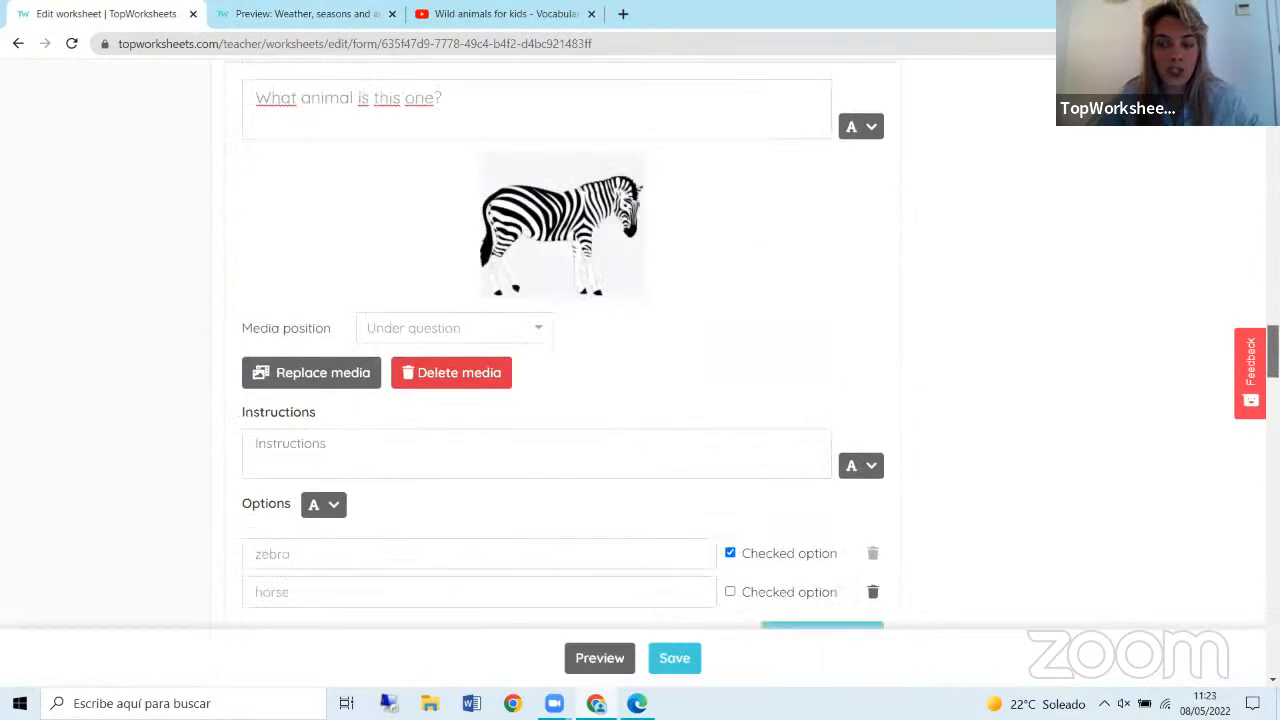
pyautogui.scroll(10, 805, 175)
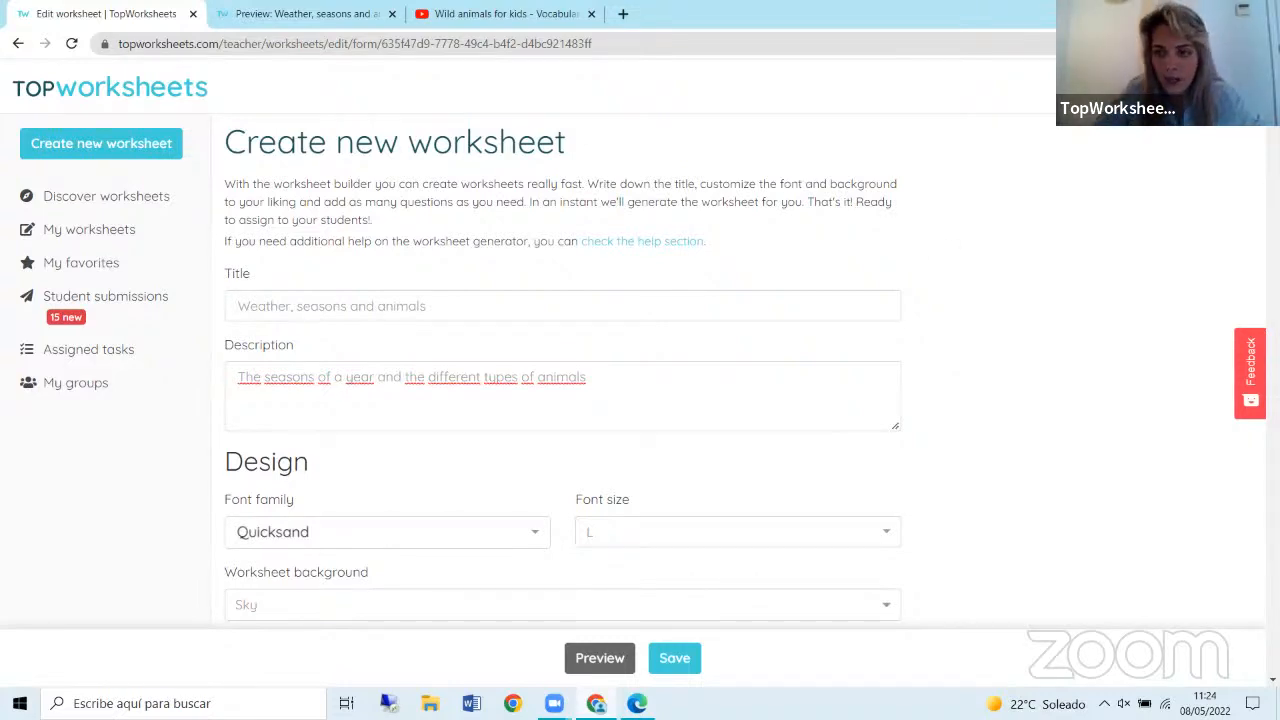
pyautogui.scroll(-20, 640, 400)
pyautogui.click(543, 556)
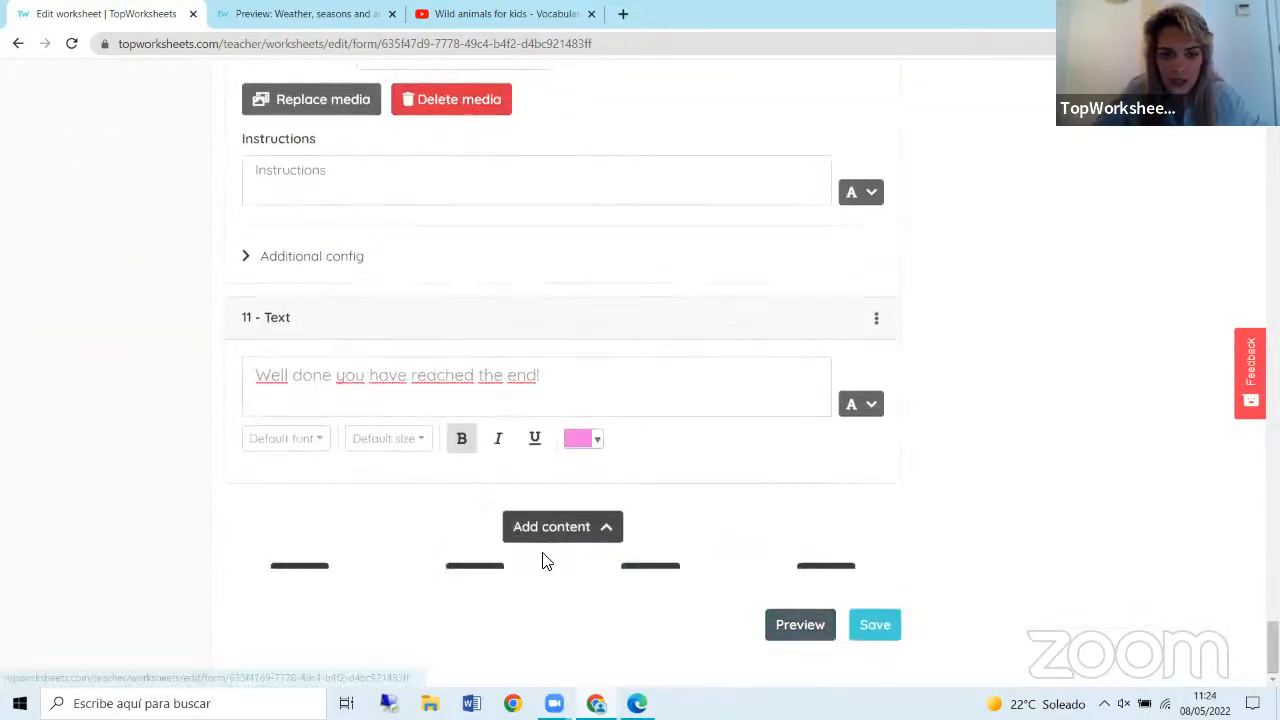
pyautogui.scroll(-2, 520, 500)
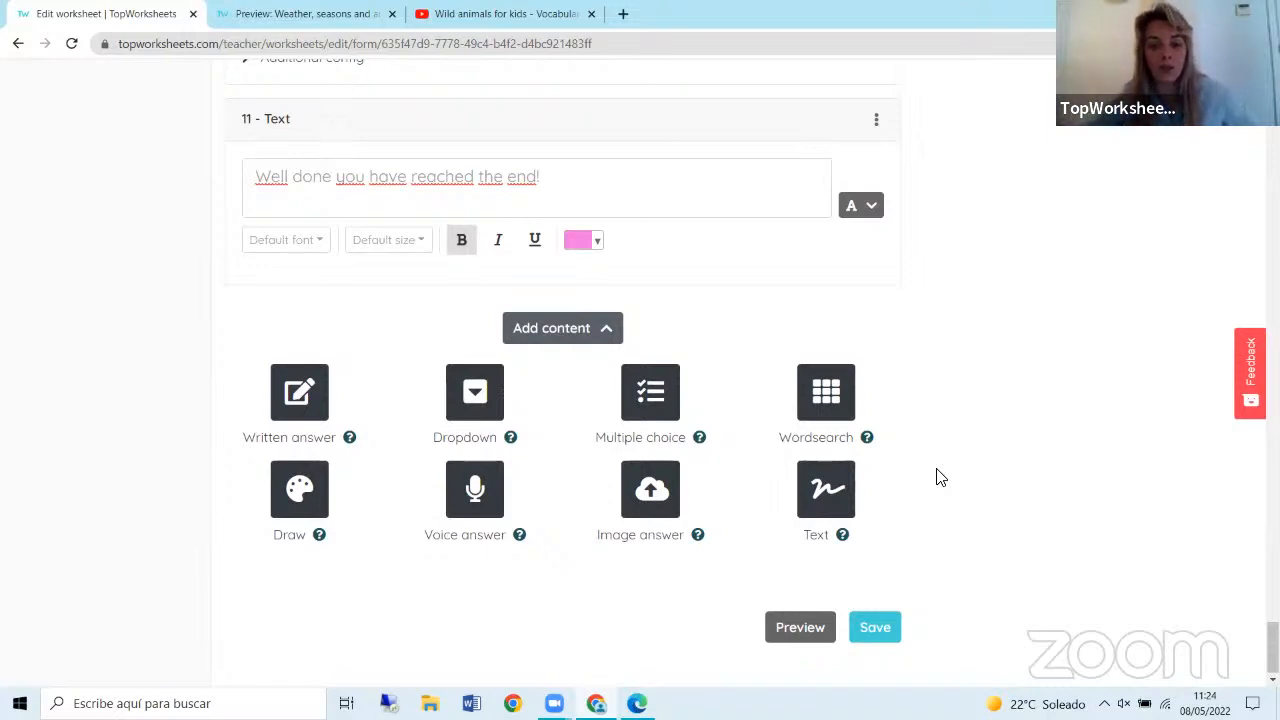
pyautogui.scroll(-1, 941, 478)
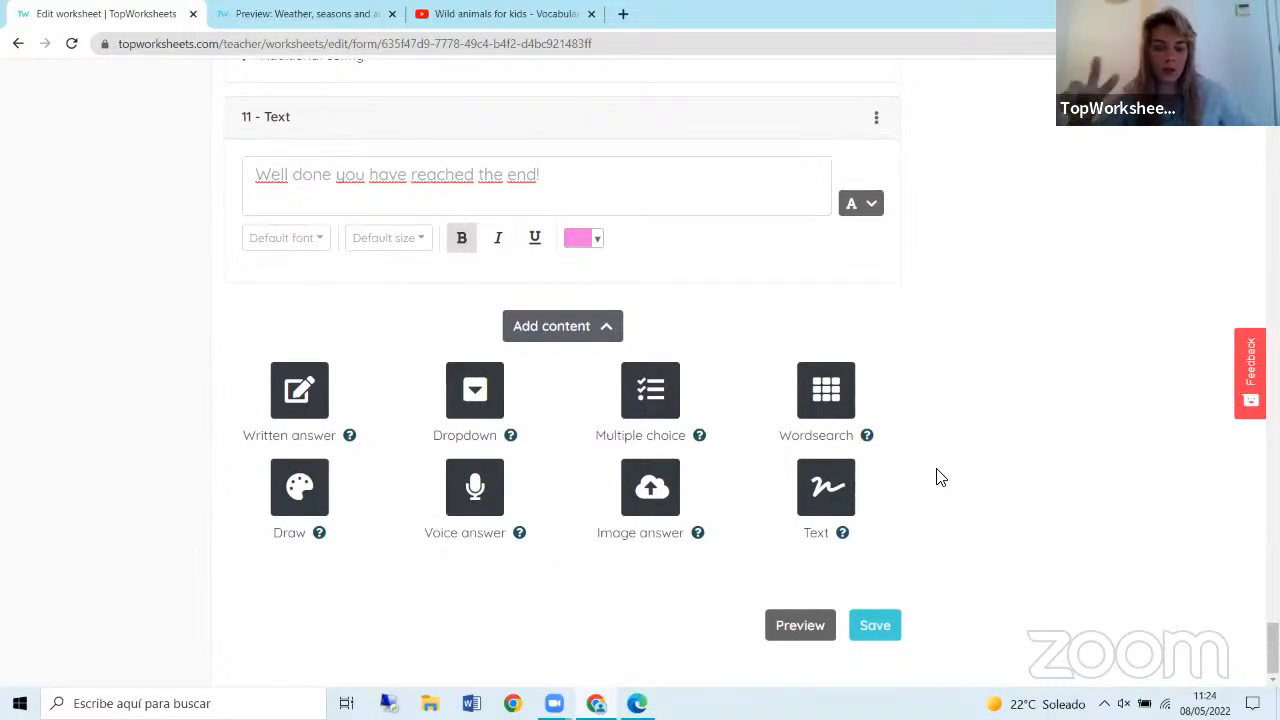